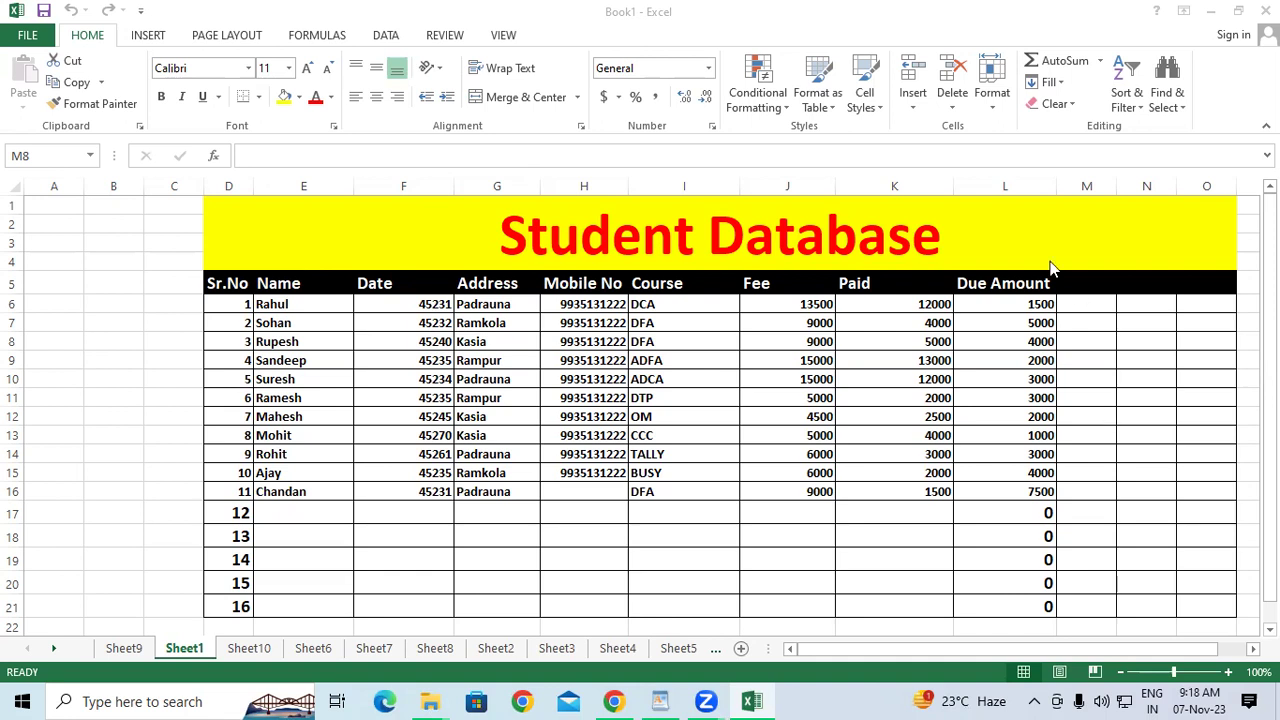
Look over the Fill options, then move from the Student Database to the blank Sheet10.
{"action": "left_click", "coordinate": [1058, 84]}
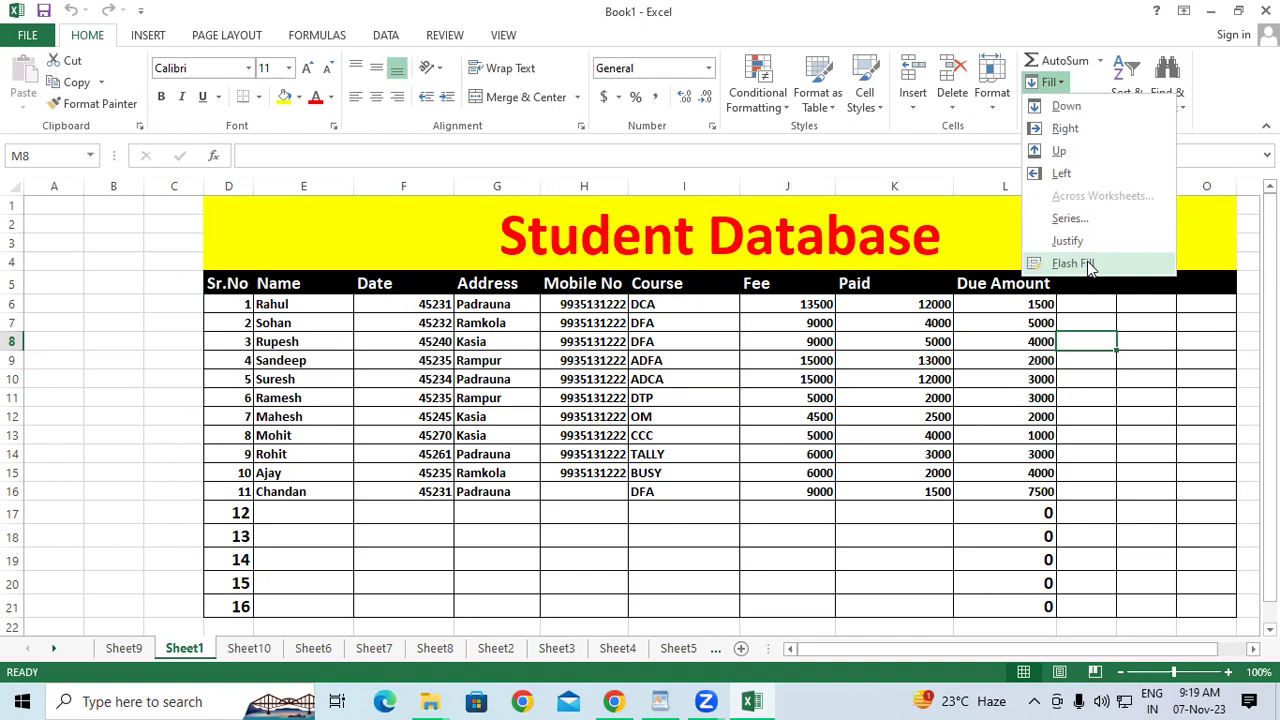
{"action": "left_click", "coordinate": [250, 651]}
{"action": "left_click", "coordinate": [250, 651]}
Merge and centre E3:J3 and enter the title 'Flash Fill'.
{"action": "left_click", "coordinate": [237, 291]}
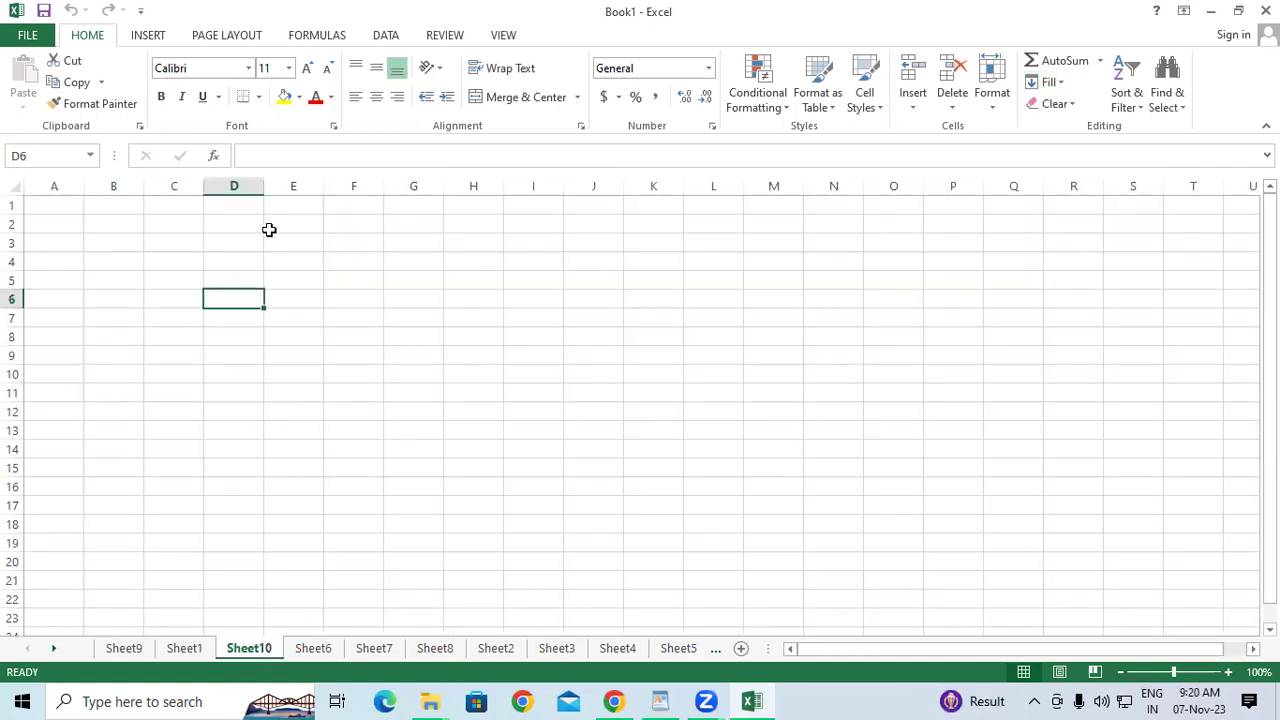
{"action": "left_click_drag", "start_coordinate": [237, 243], "coordinate": [616, 241]}
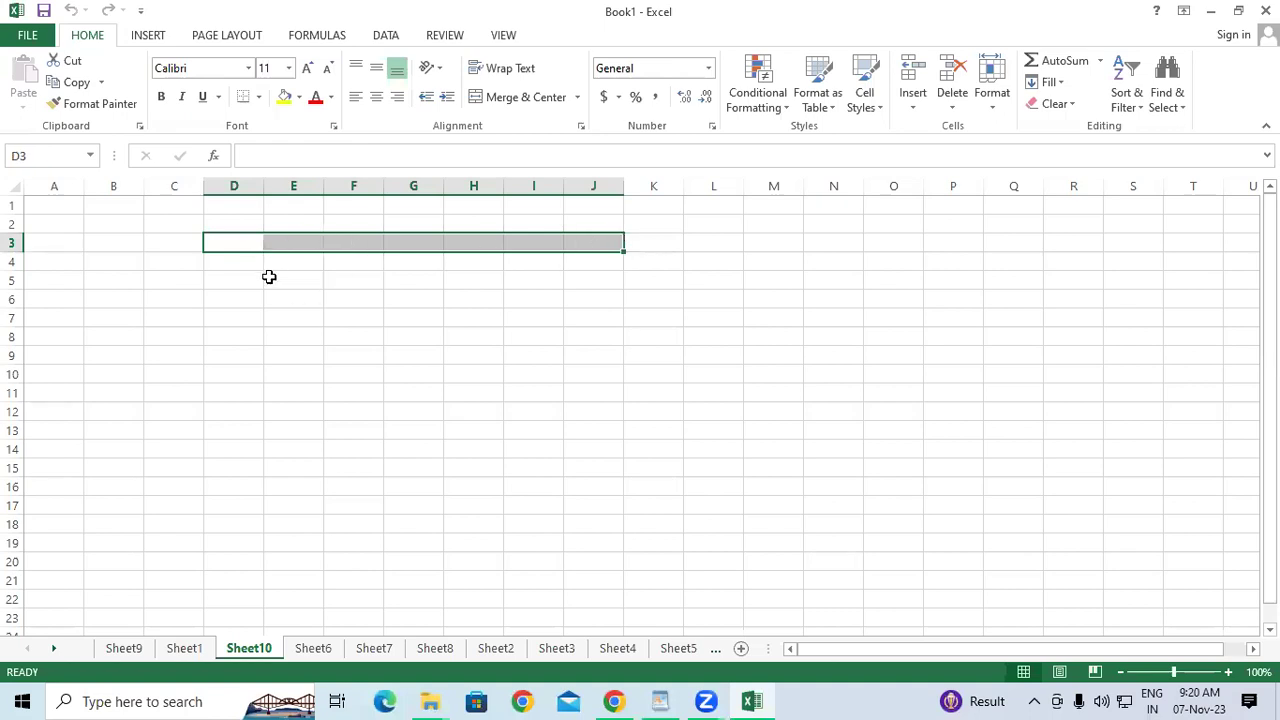
{"action": "left_click", "coordinate": [229, 279]}
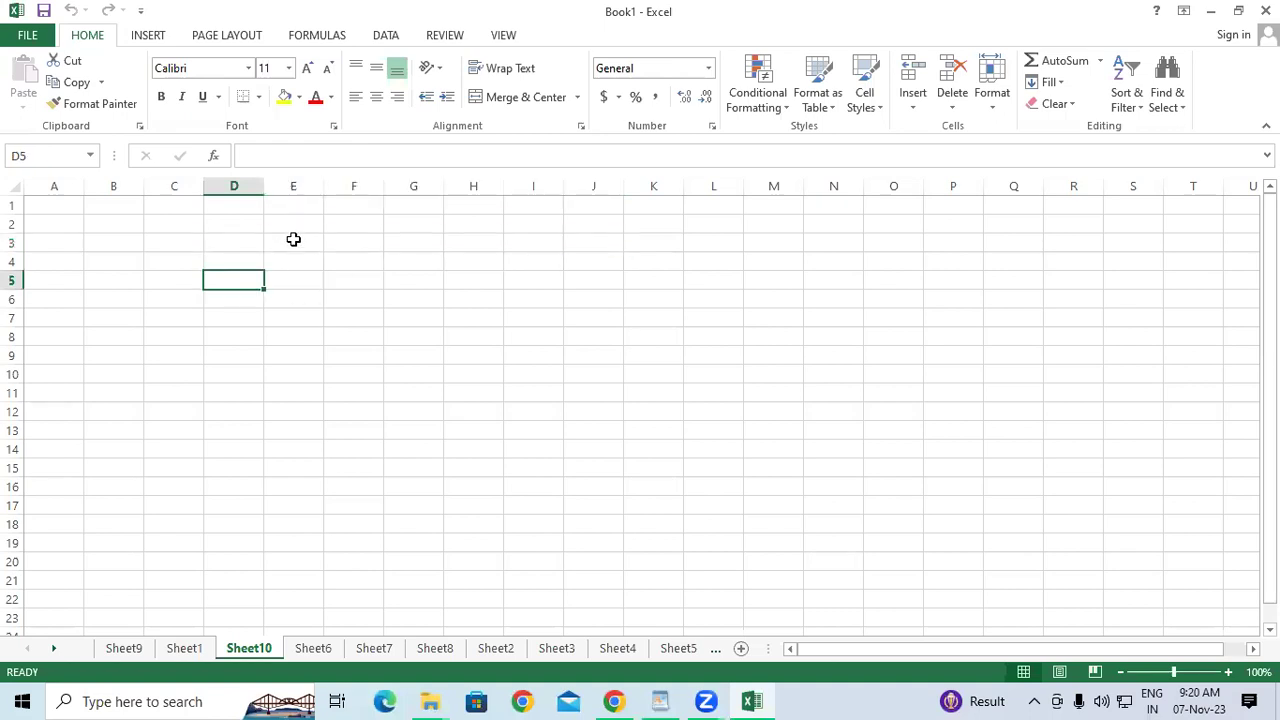
{"action": "left_click_drag", "start_coordinate": [291, 241], "coordinate": [584, 244]}
{"action": "left_click", "coordinate": [516, 99]}
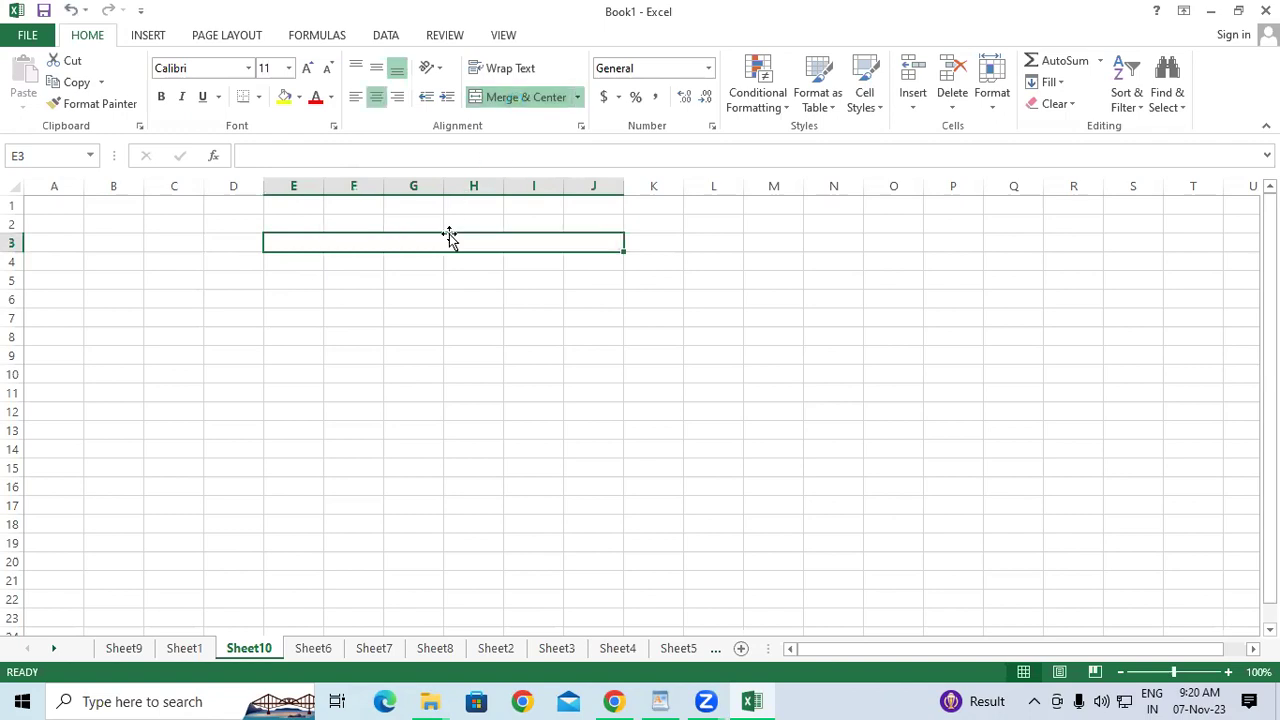
{"action": "type", "text": "F"}
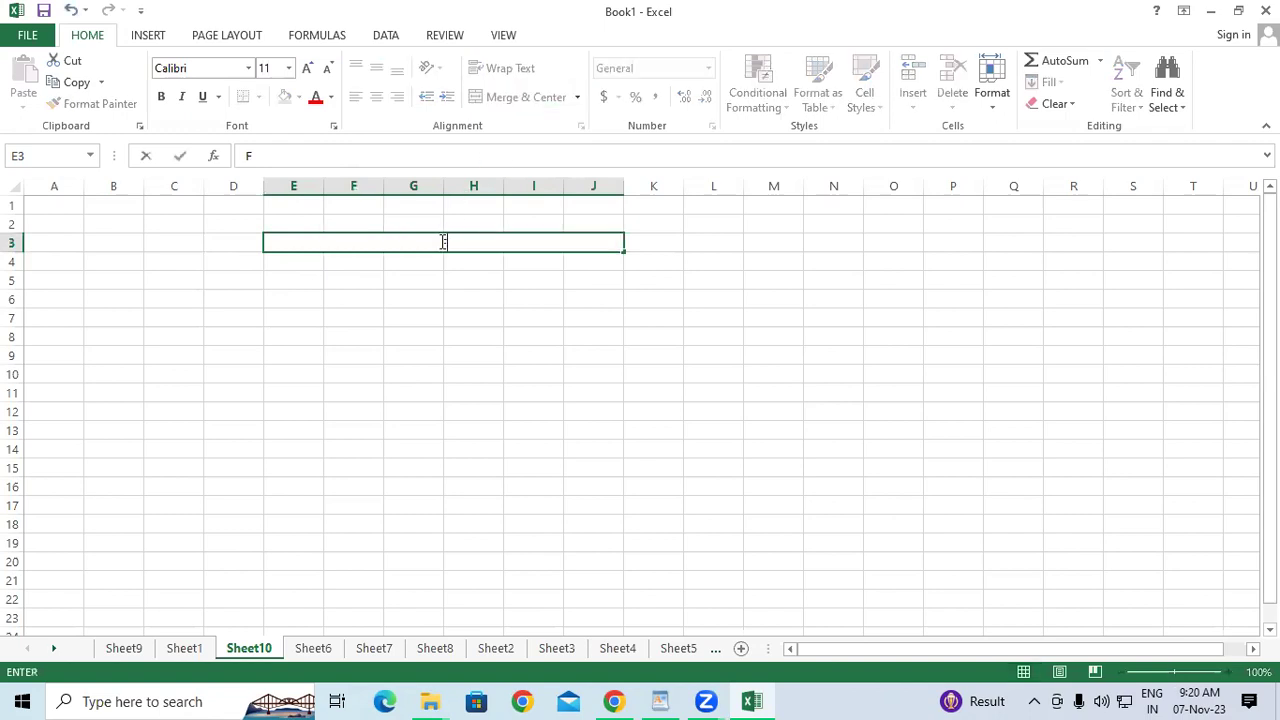
{"action": "type", "text": "l"}
{"action": "type", "text": "ash "}
{"action": "type", "text": "Fill"}
{"action": "key", "text": "Return"}
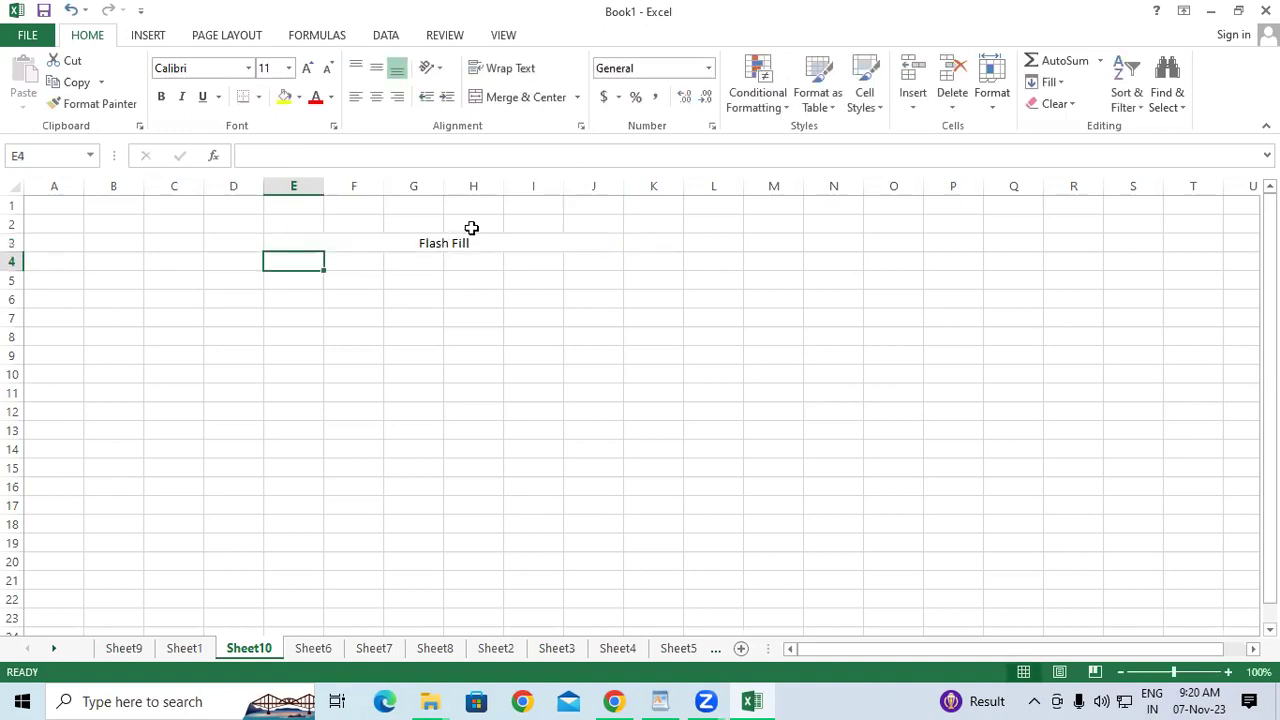
Make the Flash Fill title bold and enlarge it to size 22.
{"action": "left_click", "coordinate": [471, 229]}
{"action": "left_click", "coordinate": [429, 244]}
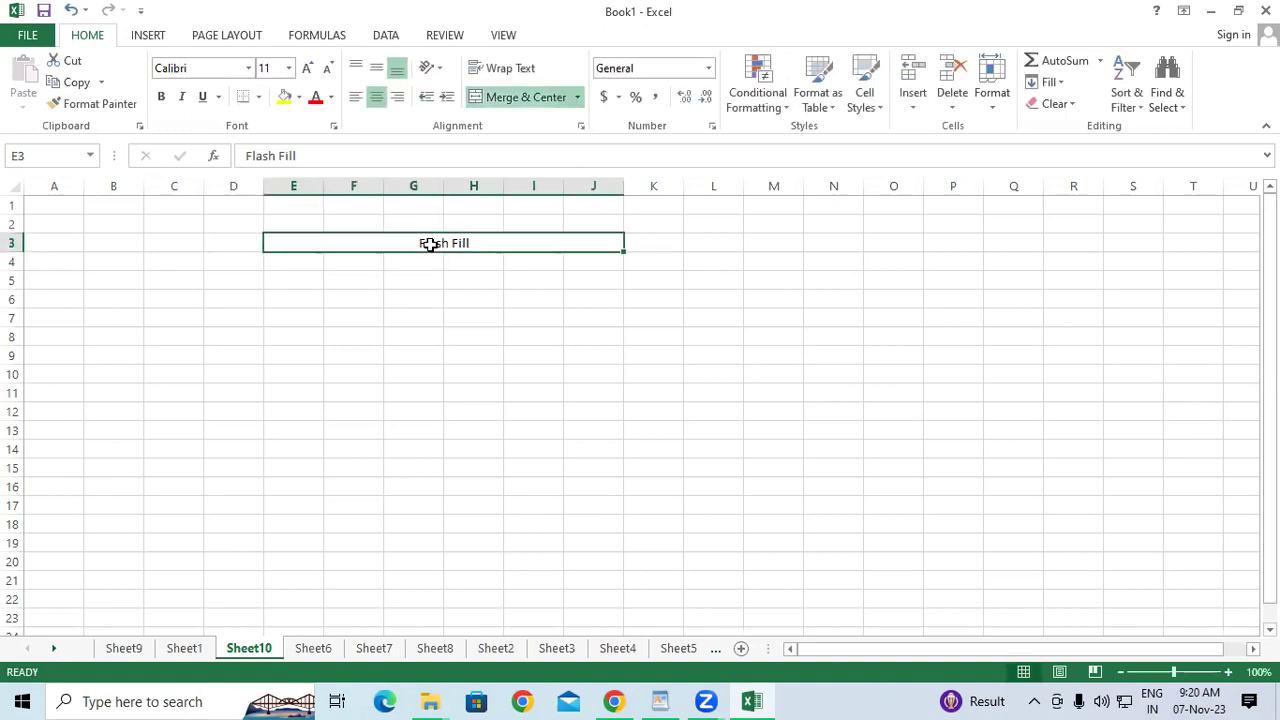
{"action": "left_click", "coordinate": [161, 97]}
{"action": "left_click", "coordinate": [308, 69]}
{"action": "left_click", "coordinate": [308, 69]}
{"action": "left_click", "coordinate": [308, 69]}
{"action": "left_click", "coordinate": [308, 69]}
{"action": "left_click", "coordinate": [308, 69]}
{"action": "left_click", "coordinate": [308, 69]}
{"action": "left_click", "coordinate": [541, 350]}
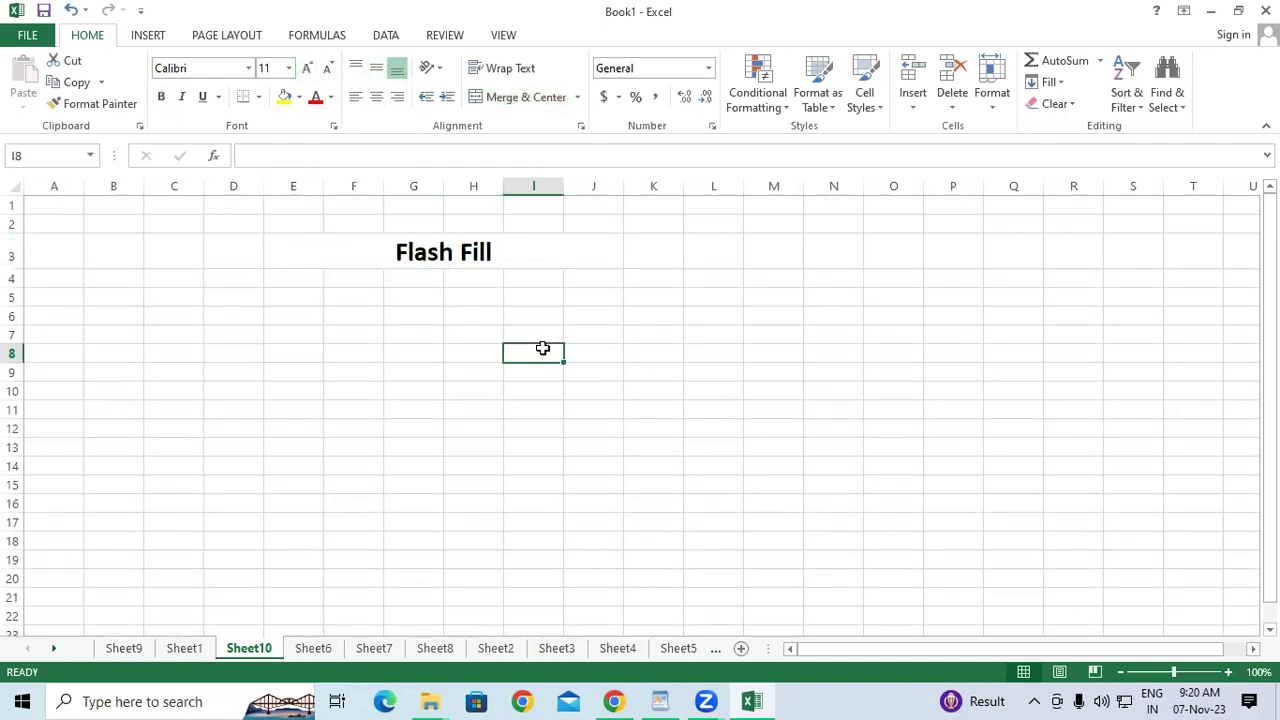
Start the headings by entering First Name in D4.
{"action": "left_click", "coordinate": [1050, 82]}
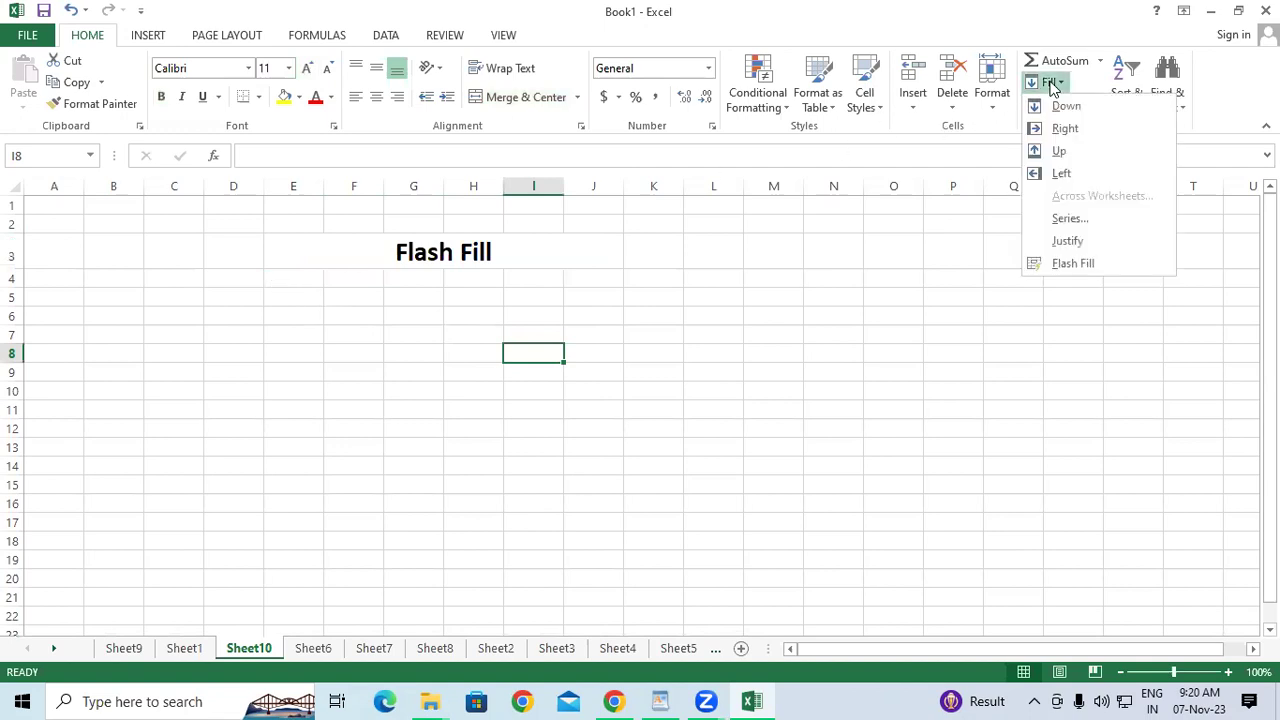
{"action": "left_click", "coordinate": [270, 300]}
{"action": "left_click", "coordinate": [255, 280]}
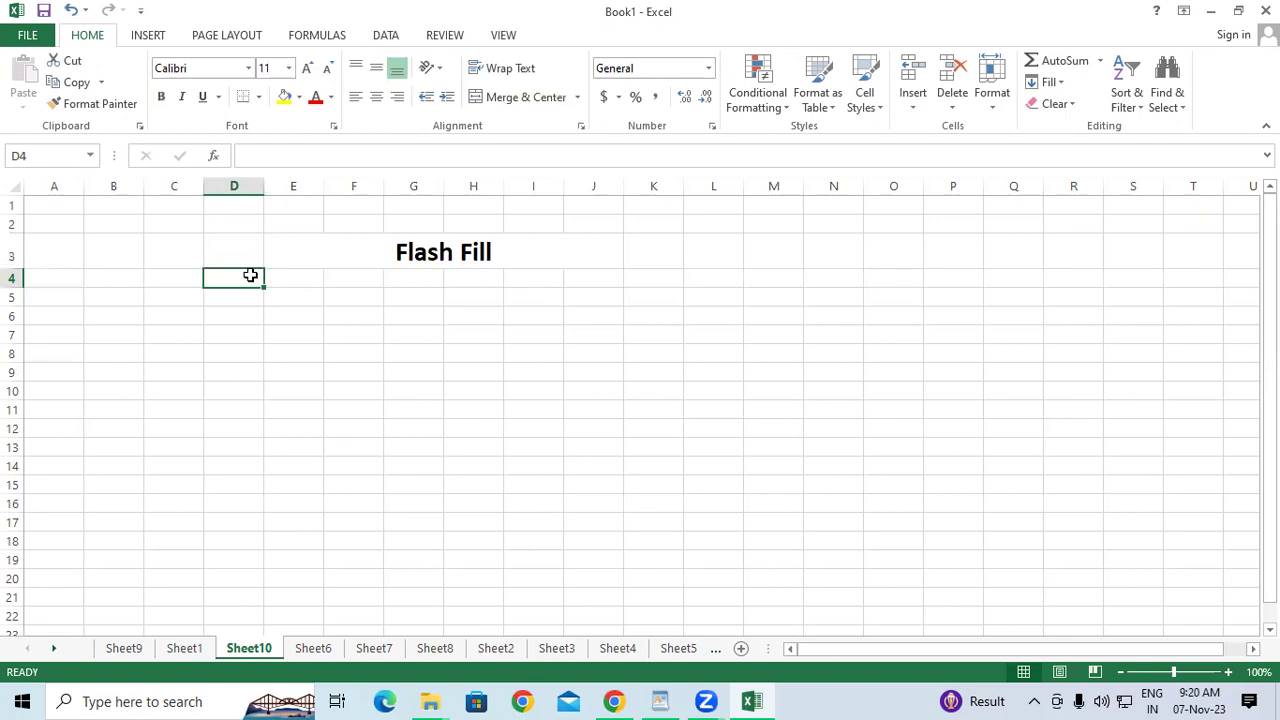
{"action": "type", "text": "Fi"}
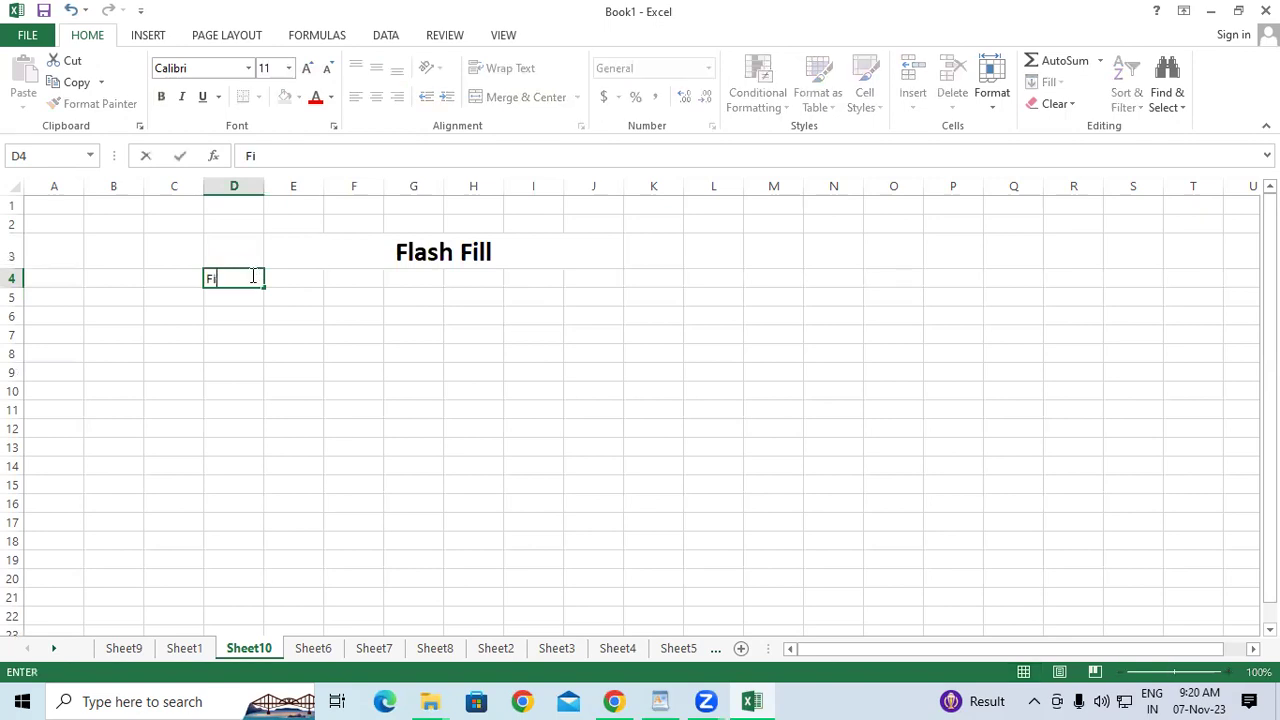
{"action": "type", "text": "rst "}
{"action": "type", "text": "Name"}
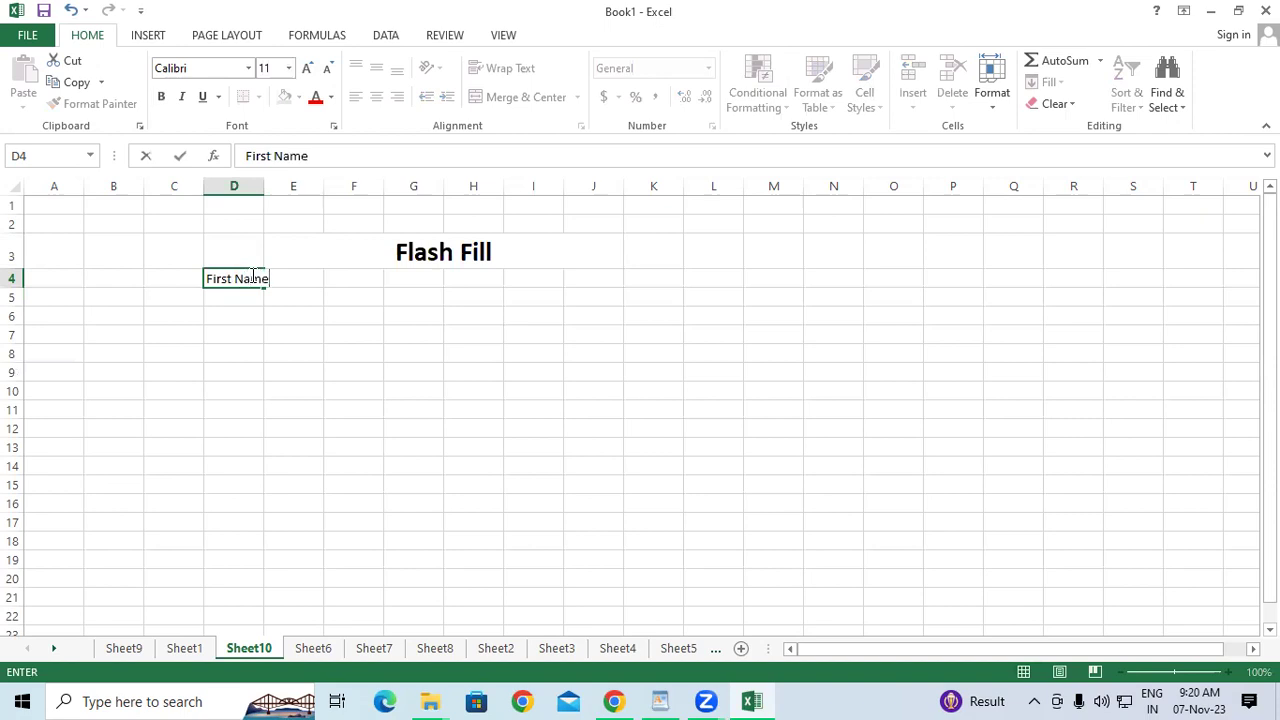
{"action": "key", "text": "Tab"}
{"action": "type", "text": "La"}
{"action": "key", "text": "BackSpace"}
{"action": "key", "text": "BackSpace"}
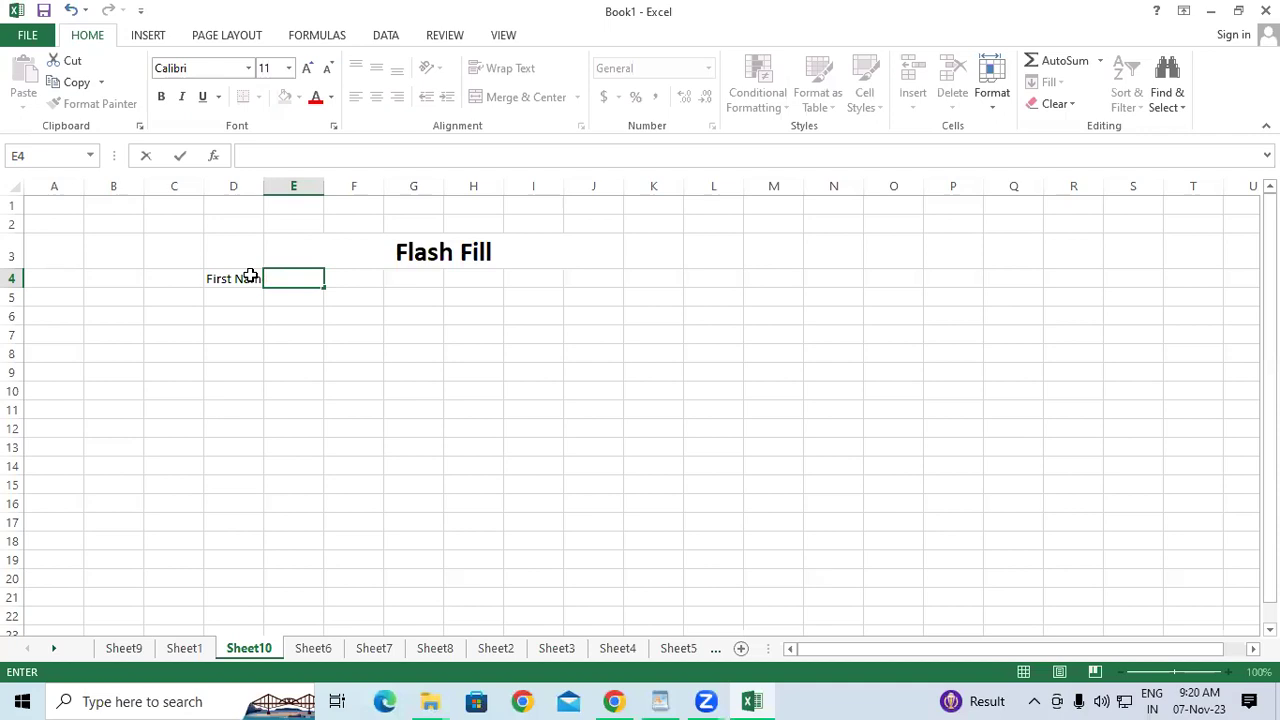
Replace D4 with Title and put First Name in E4 and Last Name in F4.
{"action": "left_click", "coordinate": [250, 277]}
{"action": "type", "text": "Title"}
{"action": "key", "text": "Right"}
{"action": "type", "text": "First Name"}
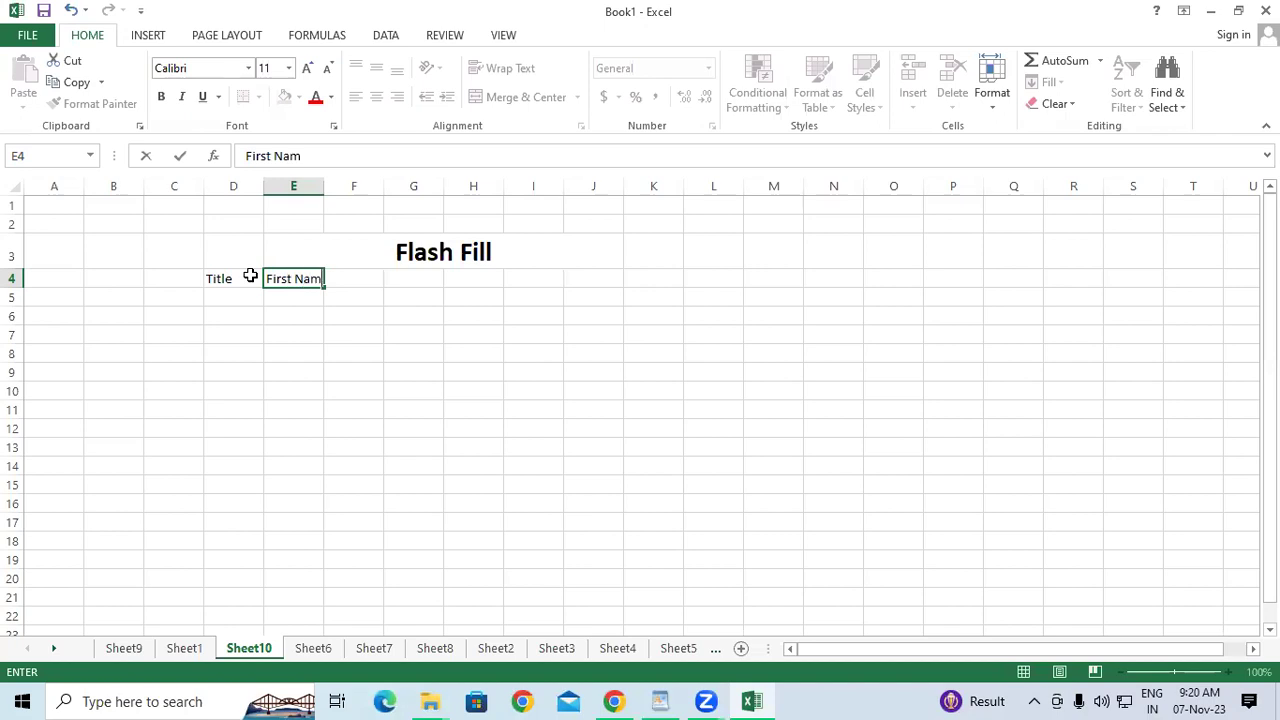
{"action": "key", "text": "Right"}
{"action": "type", "text": "Last Name"}
{"action": "key", "text": "Right"}
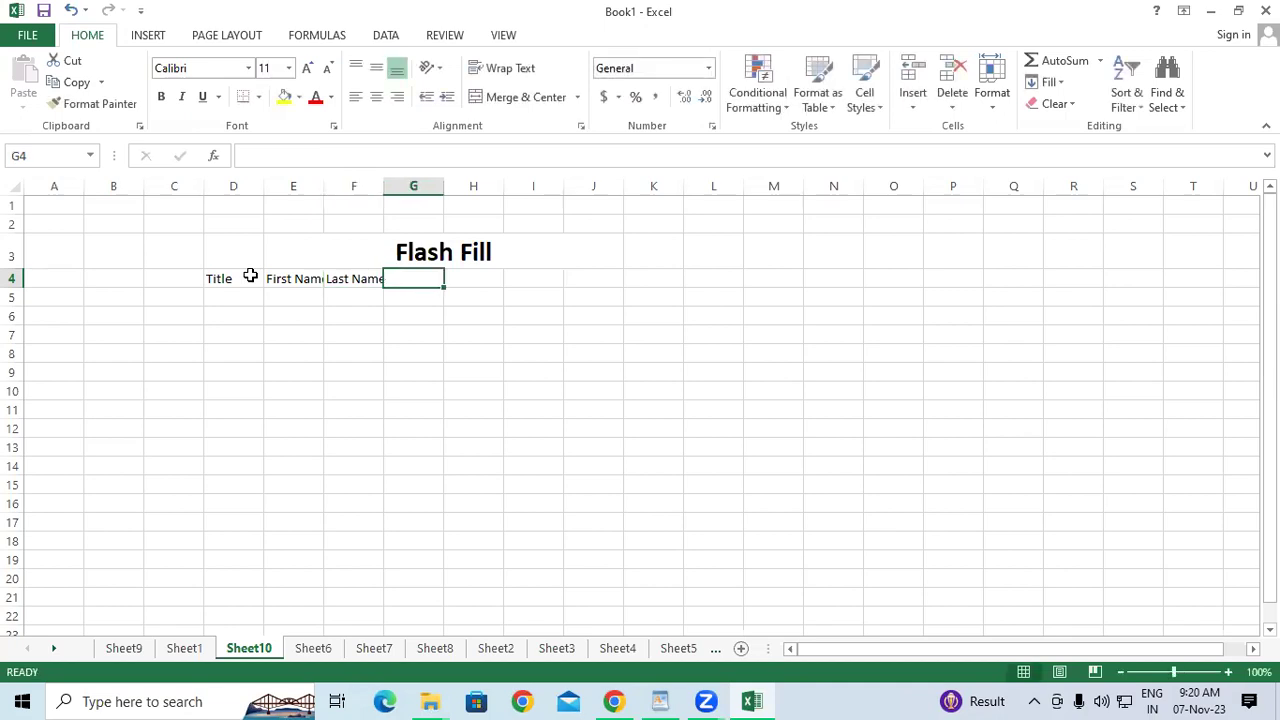
Widen the heading columns and add the Full Name heading in G4.
{"action": "left_click", "coordinate": [248, 277]}
{"action": "left_click_drag", "start_coordinate": [263, 185], "coordinate": [519, 185]}
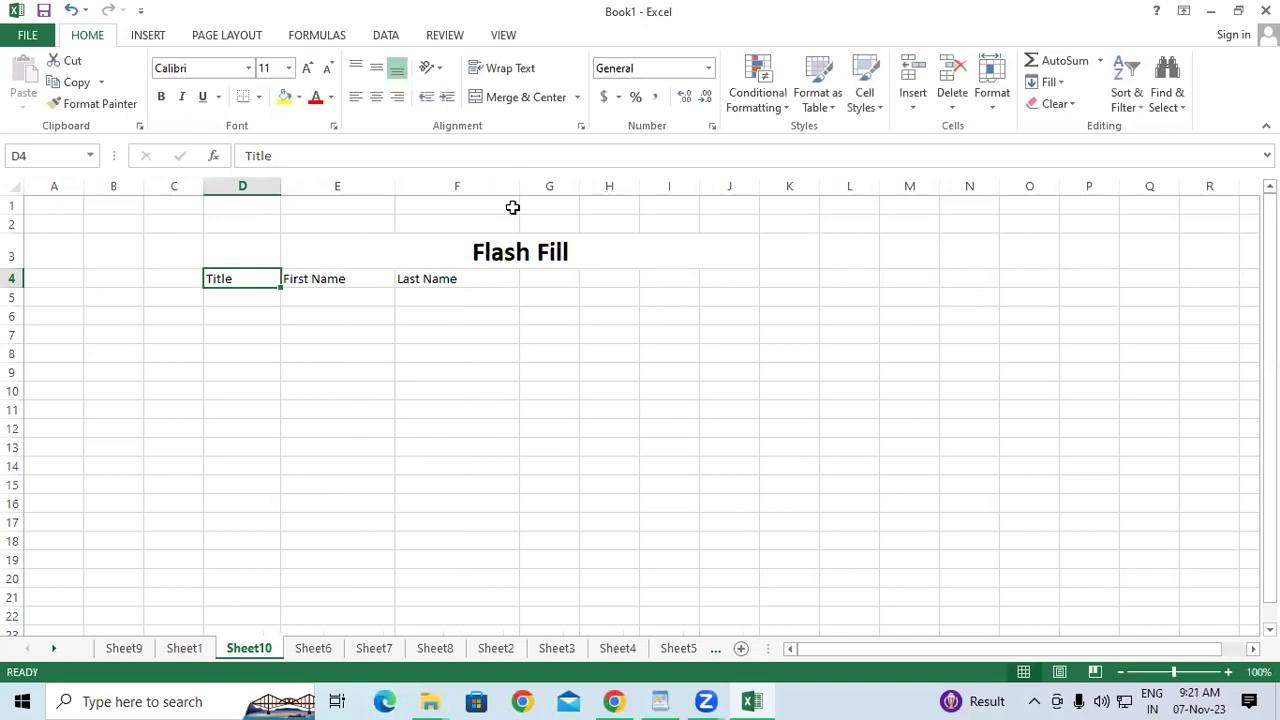
{"action": "left_click", "coordinate": [408, 423]}
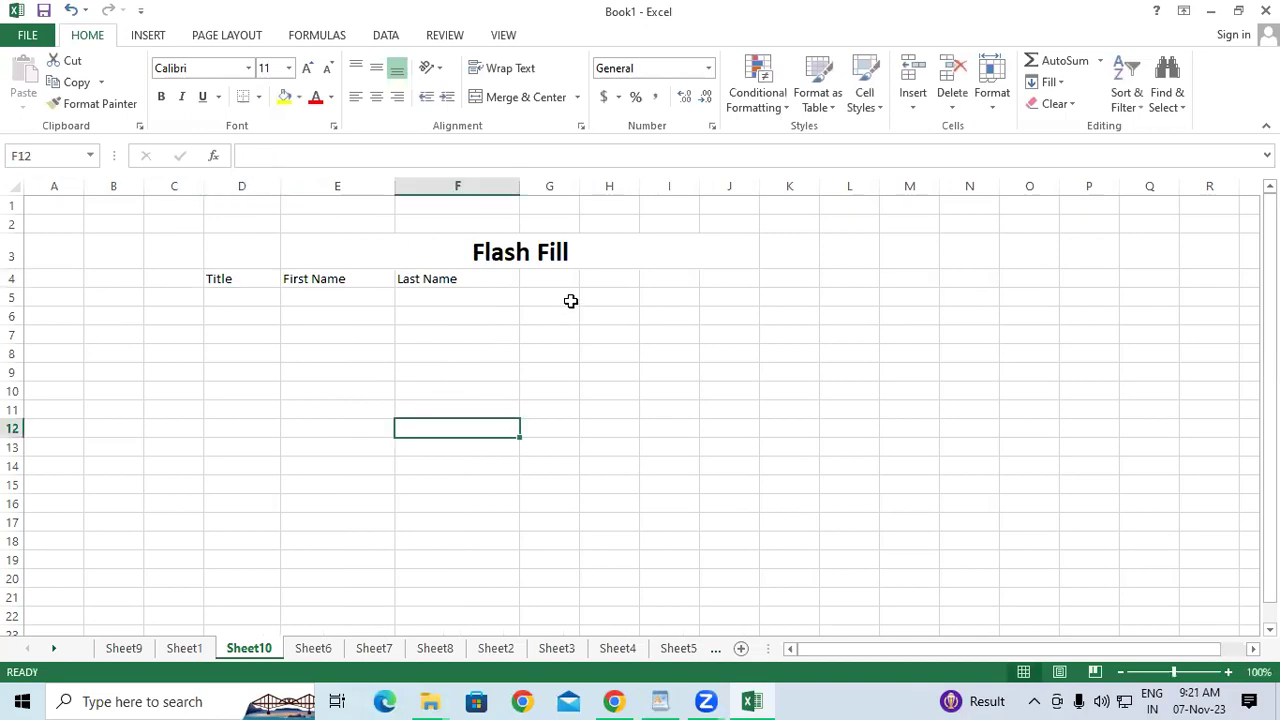
{"action": "left_click", "coordinate": [548, 275]}
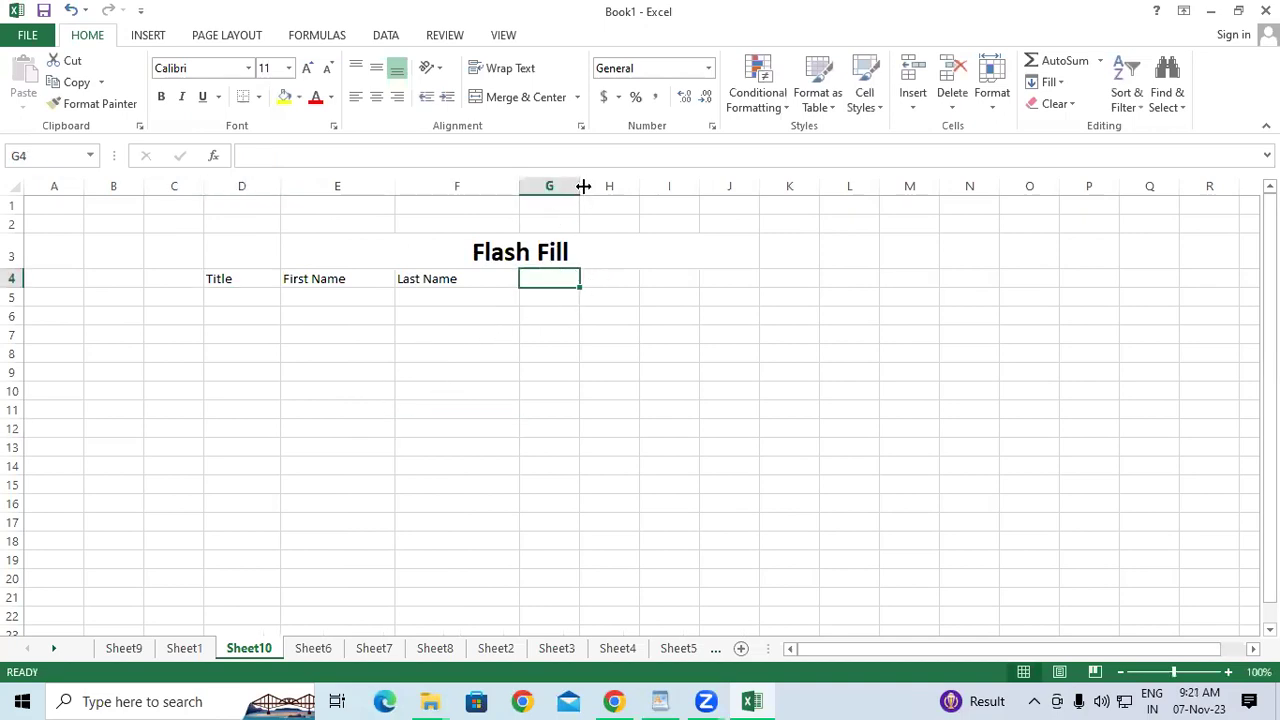
{"action": "left_click", "coordinate": [226, 278]}
{"action": "left_click", "coordinate": [541, 278]}
{"action": "type", "text": "Full "}
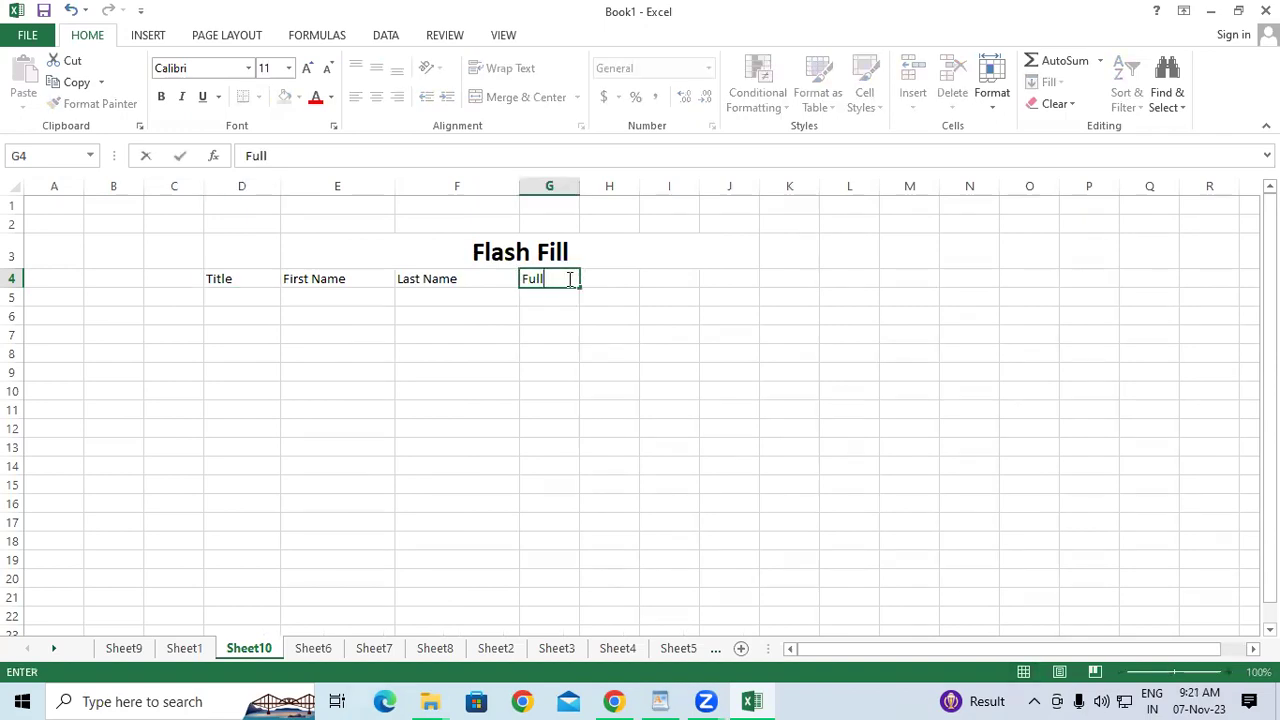
{"action": "type", "text": "Name"}
{"action": "key", "text": "Tab"}
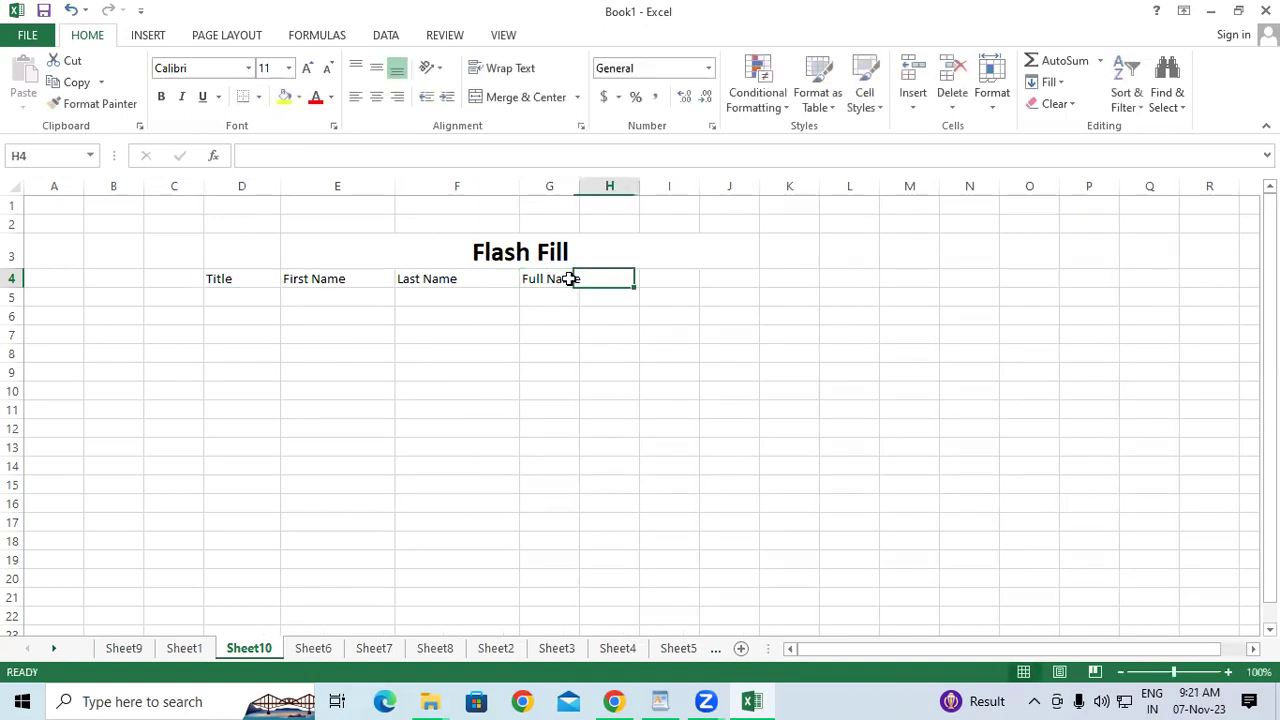
Copy the Title, First Name, Last Name headings into H4:J4 and widen columns G to J.
{"action": "left_click_drag", "start_coordinate": [212, 278], "coordinate": [468, 288]}
{"action": "key", "text": "ctrl+c"}
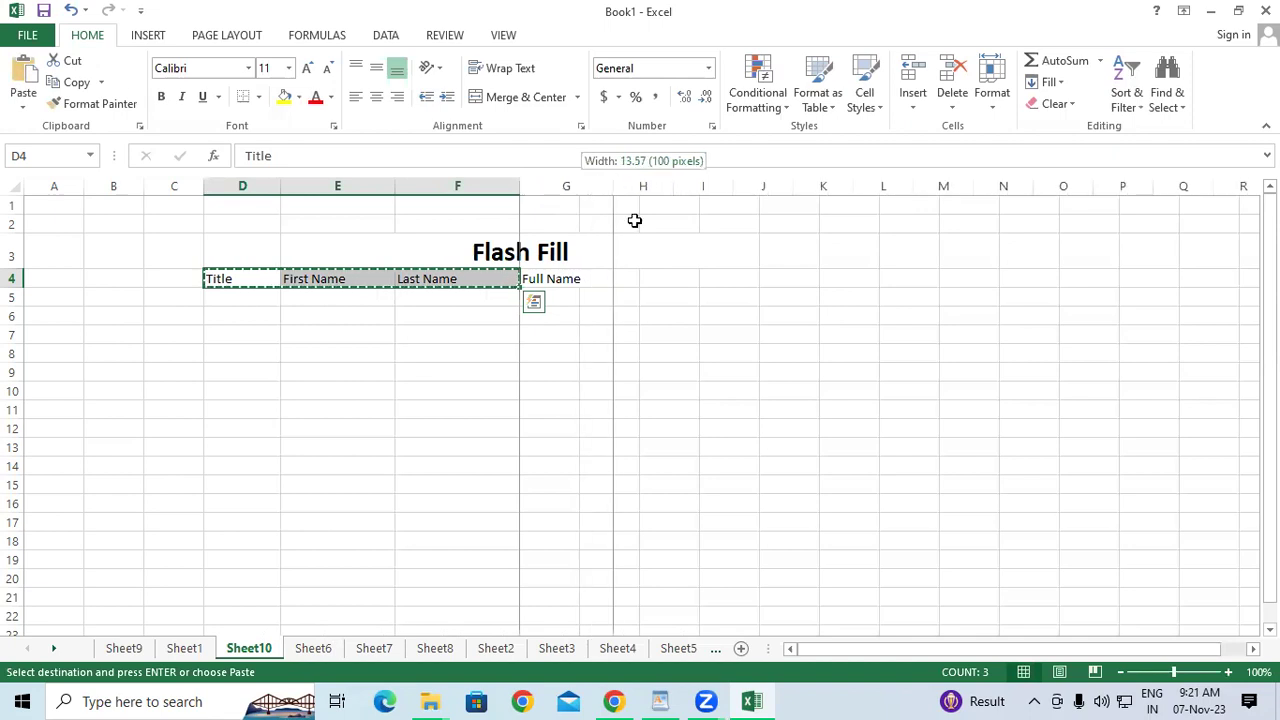
{"action": "left_click_drag", "start_coordinate": [579, 183], "coordinate": [613, 190]}
{"action": "left_click", "coordinate": [653, 282]}
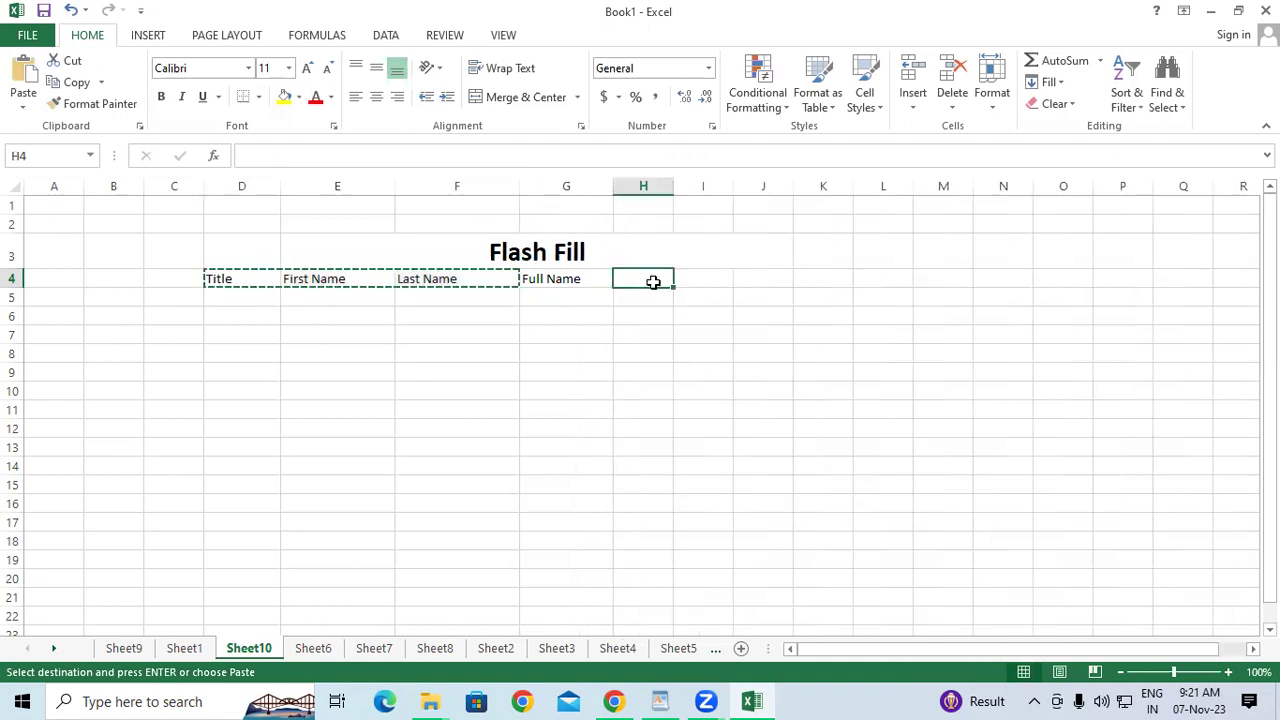
{"action": "key", "text": "ctrl+v"}
{"action": "left_click", "coordinate": [660, 351]}
{"action": "left_click_drag", "start_coordinate": [675, 185], "coordinate": [951, 186]}
{"action": "left_click", "coordinate": [864, 352]}
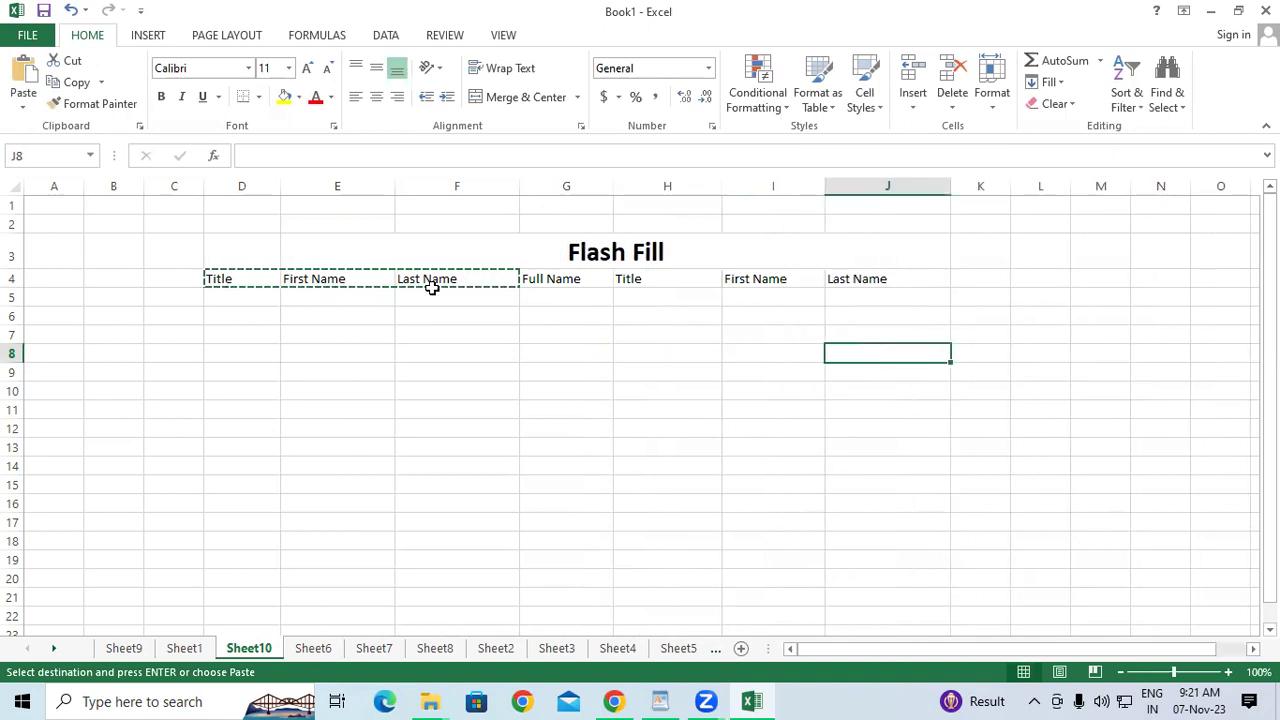
Apply All Borders to D4:J16 and select the heading row D4:J4.
{"action": "mouse_move", "coordinate": [257, 278]}
{"action": "left_mouse_down"}
{"action": "mouse_move", "coordinate": [900, 456]}
{"action": "mouse_move", "coordinate": [903, 508]}
{"action": "left_mouse_up"}
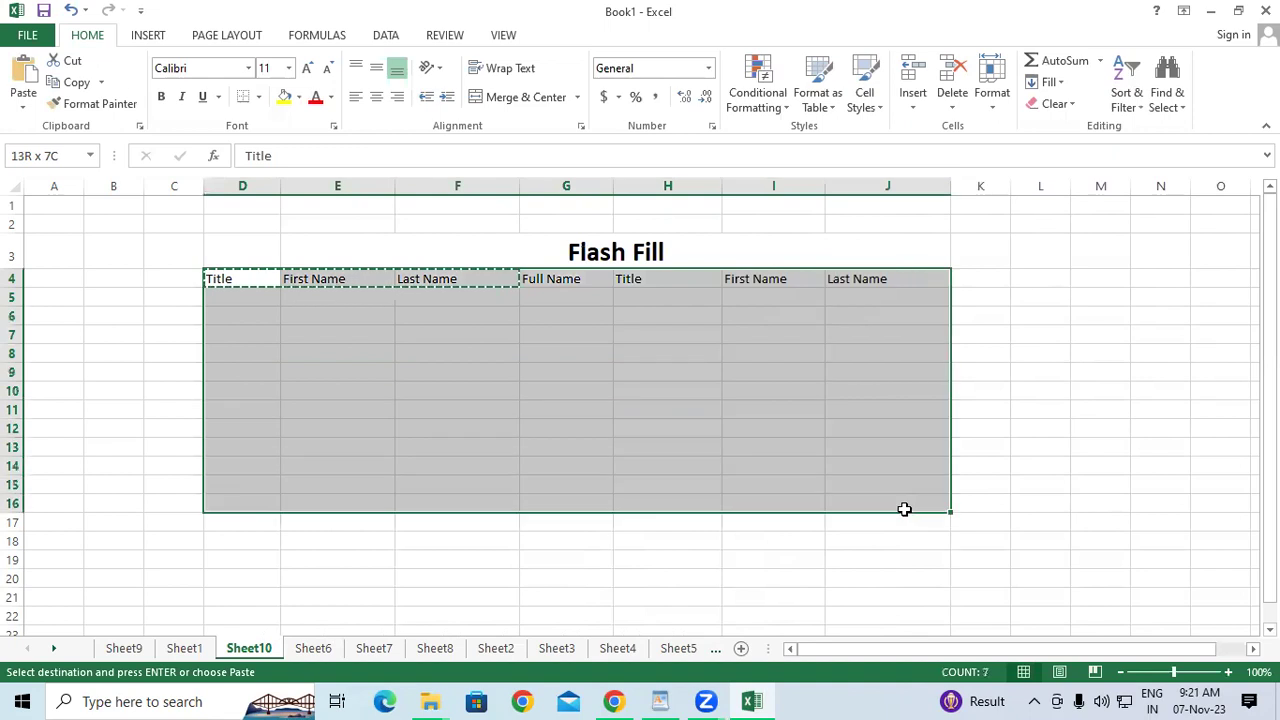
{"action": "left_click", "coordinate": [258, 97]}
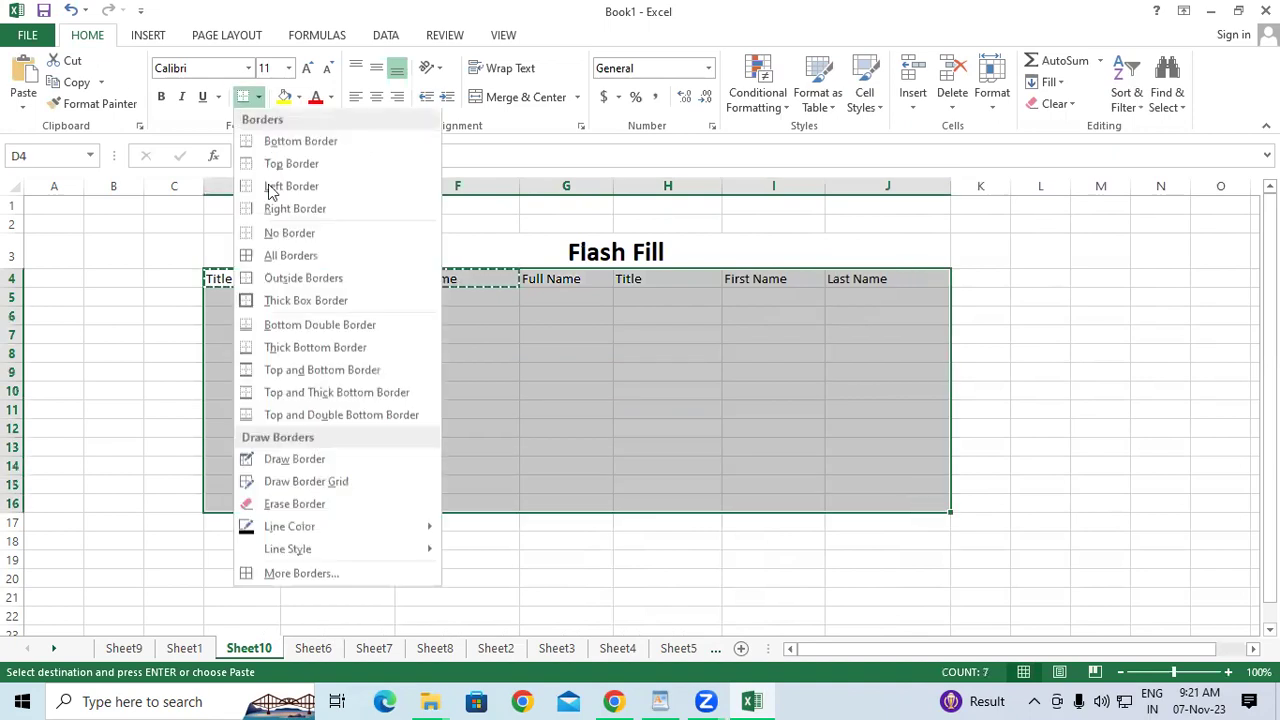
{"action": "left_click", "coordinate": [262, 255]}
{"action": "left_click", "coordinate": [740, 386]}
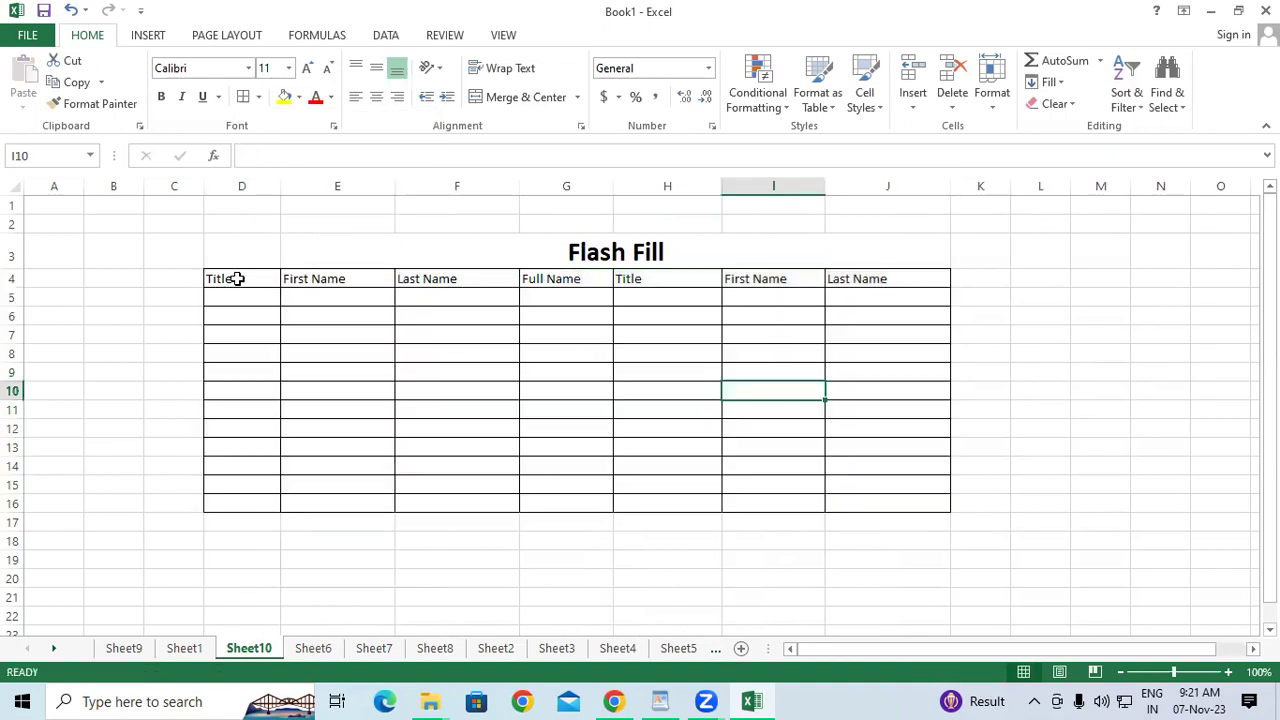
{"action": "left_click_drag", "start_coordinate": [240, 278], "coordinate": [848, 278]}
Make the heading row bold at size 14.
{"action": "left_click", "coordinate": [161, 97]}
{"action": "left_click", "coordinate": [307, 68]}
{"action": "left_click", "coordinate": [307, 68]}
{"action": "left_click", "coordinate": [716, 351]}
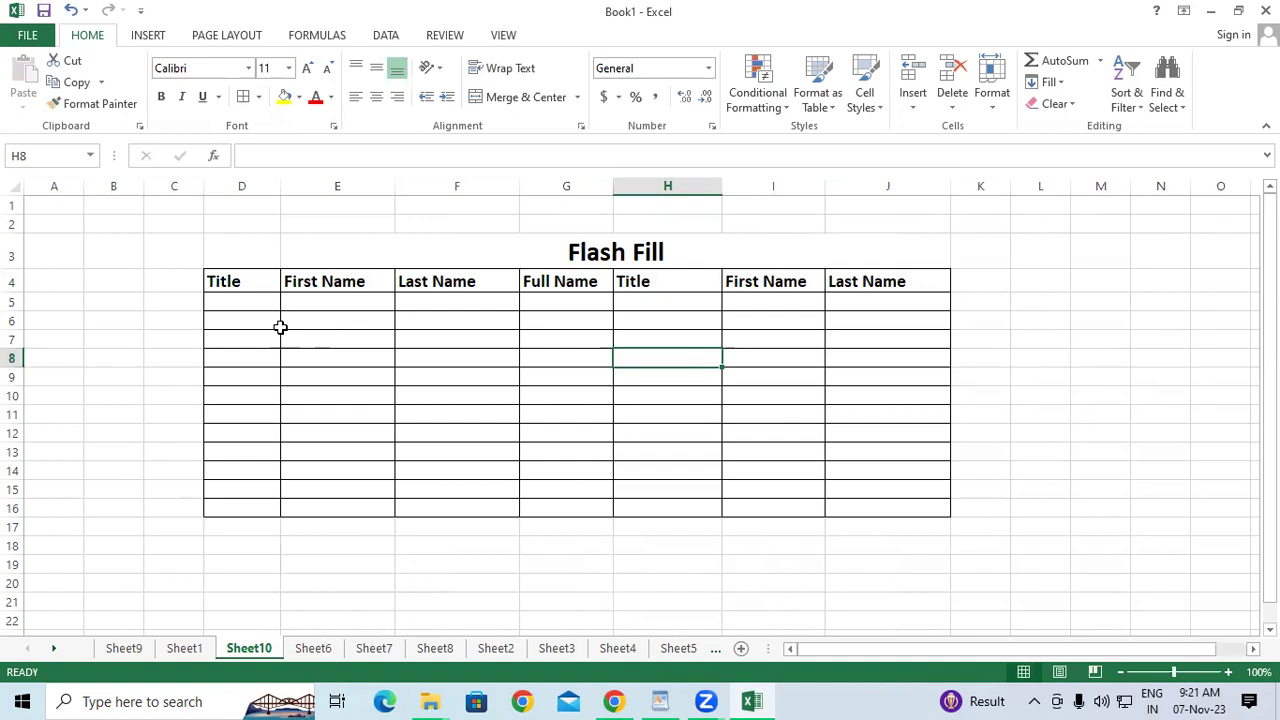
Enter Mr in D5, fill it down to D16, and make it bold at size 12.
{"action": "left_click", "coordinate": [217, 299]}
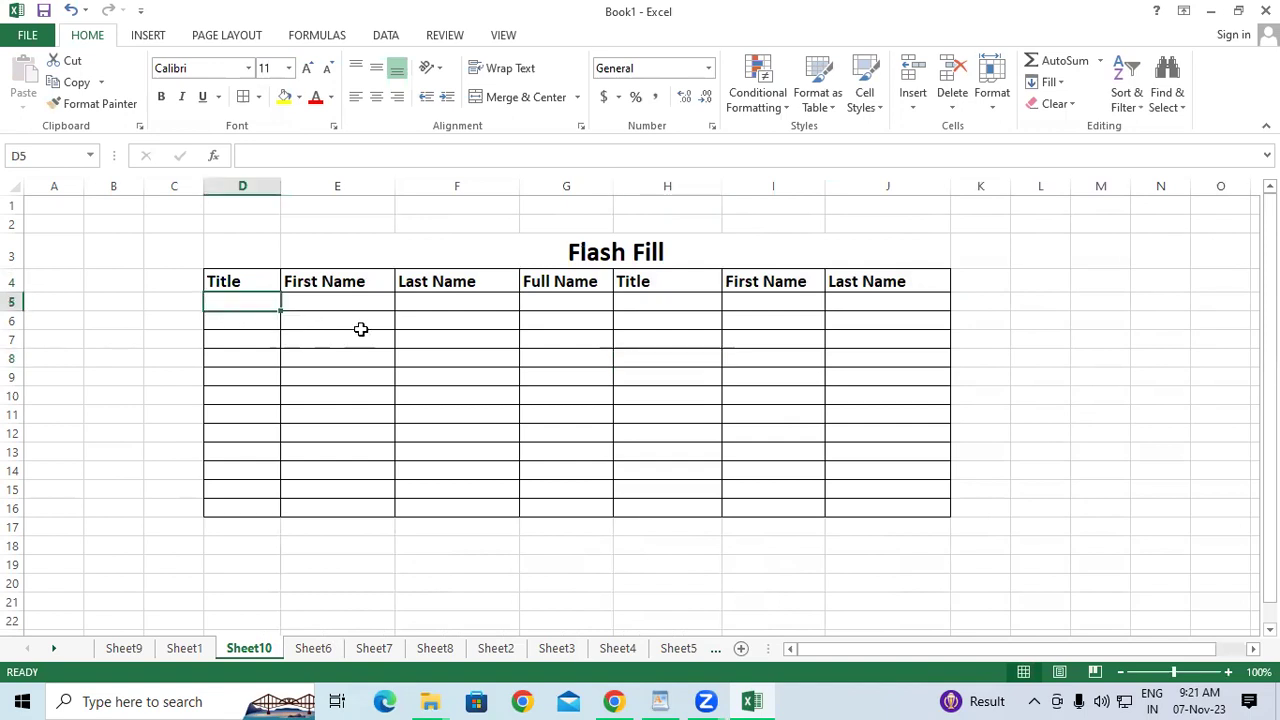
{"action": "type", "text": "MR"}
{"action": "key", "text": "BackSpace"}
{"action": "type", "text": "r"}
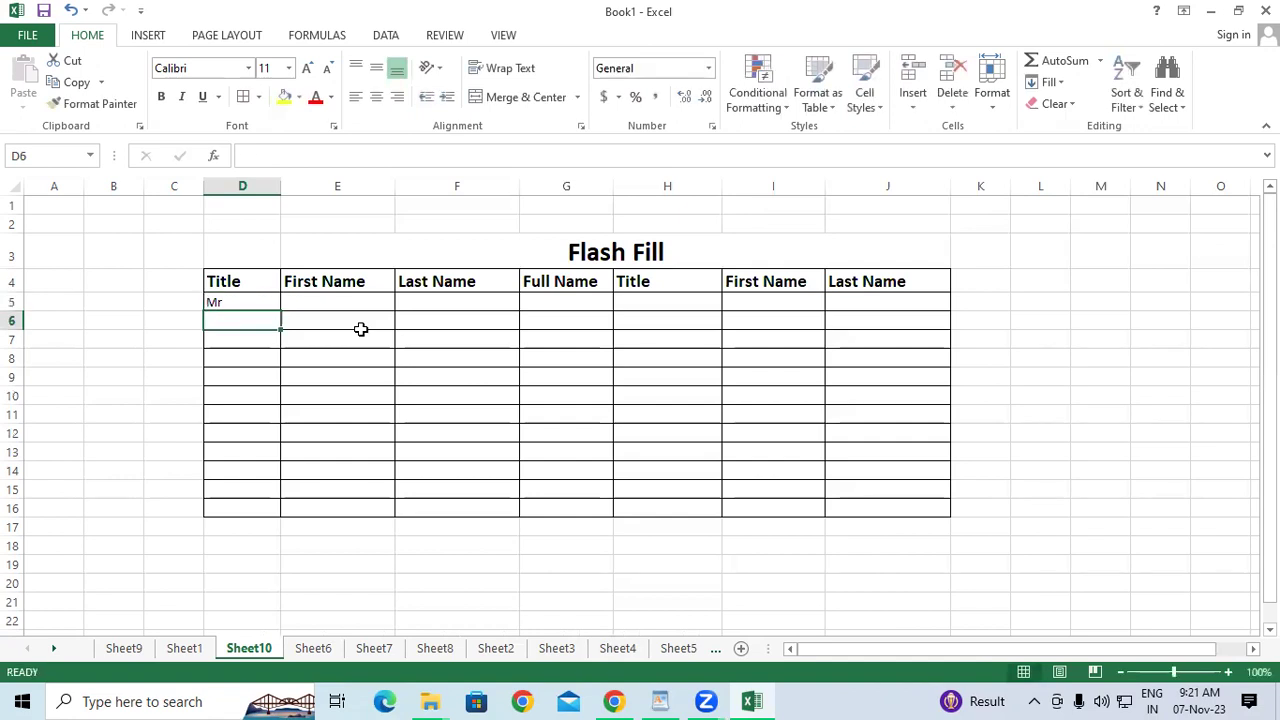
{"action": "left_click", "coordinate": [255, 313]}
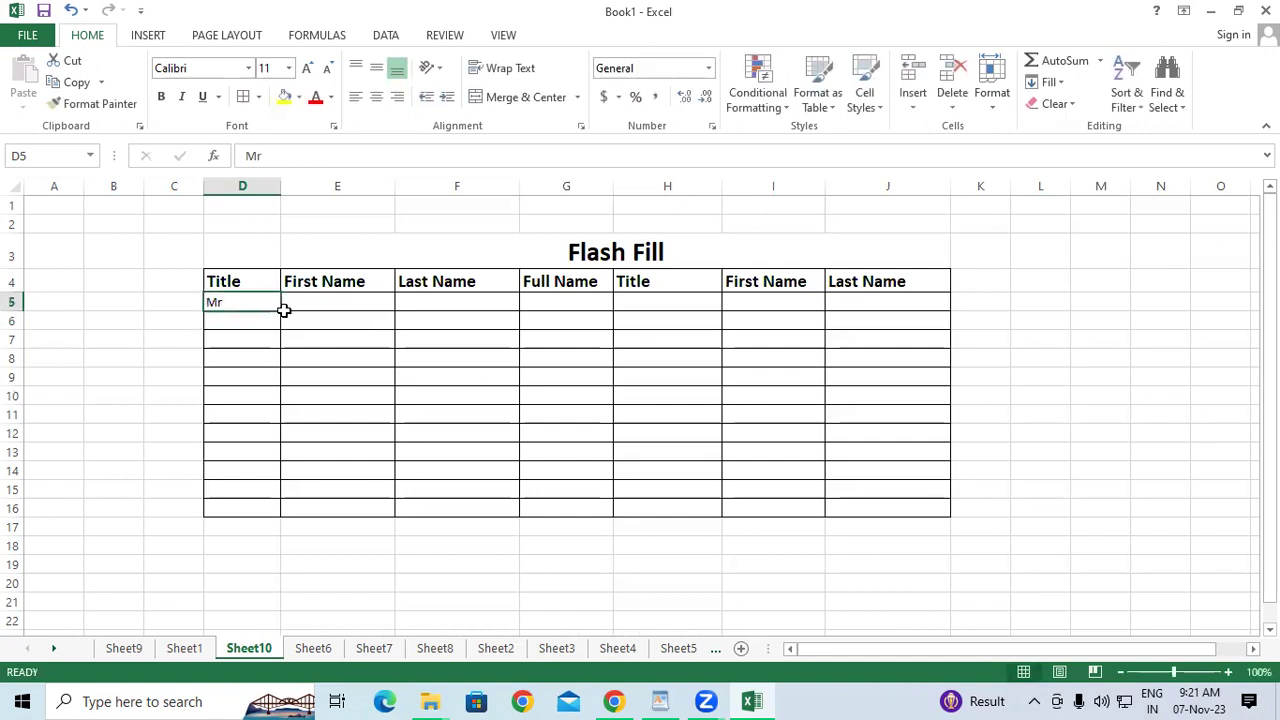
{"action": "left_click_drag", "start_coordinate": [281, 311], "coordinate": [300, 516]}
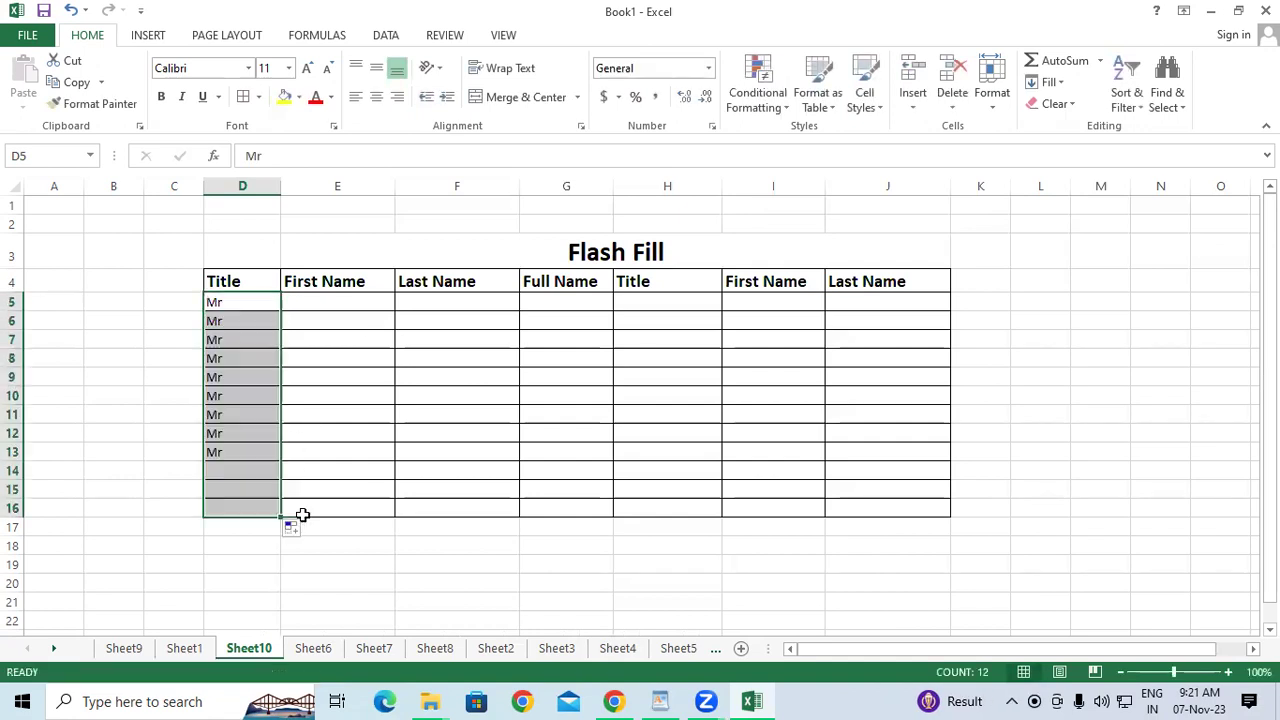
{"action": "left_click", "coordinate": [160, 98]}
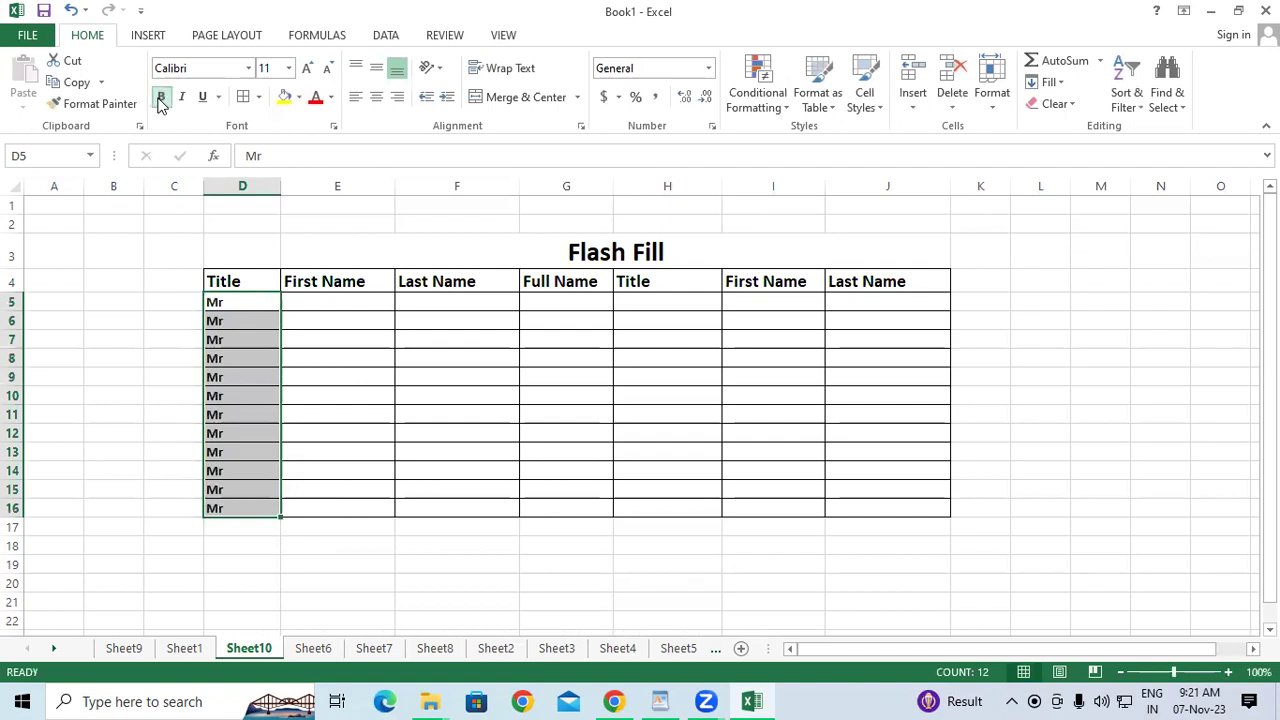
{"action": "left_click", "coordinate": [307, 68]}
{"action": "left_click", "coordinate": [372, 399]}
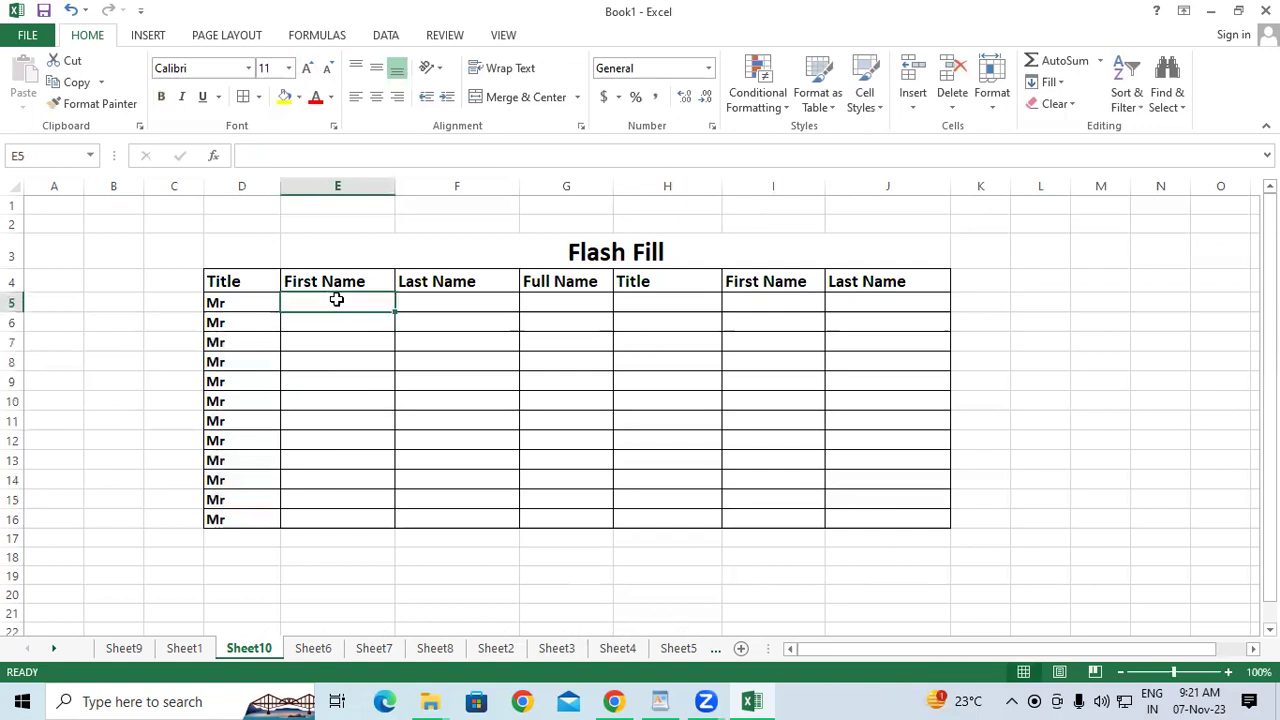
Enter the first names Rahul, Ramesh and Rohan in E5:E7.
{"action": "left_click", "coordinate": [335, 496]}
{"action": "left_click", "coordinate": [334, 308]}
{"action": "type", "text": "R"}
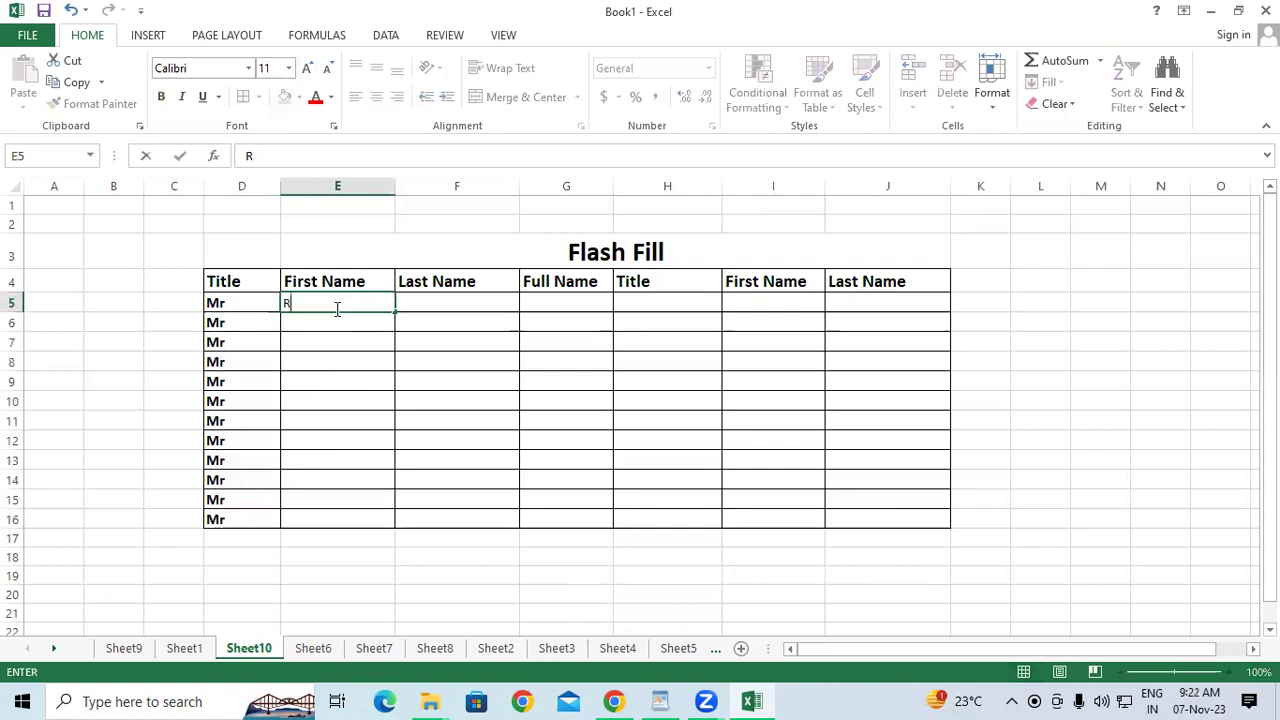
{"action": "type", "text": "ahul"}
{"action": "key", "text": "Return"}
{"action": "type", "text": "Ramesh"}
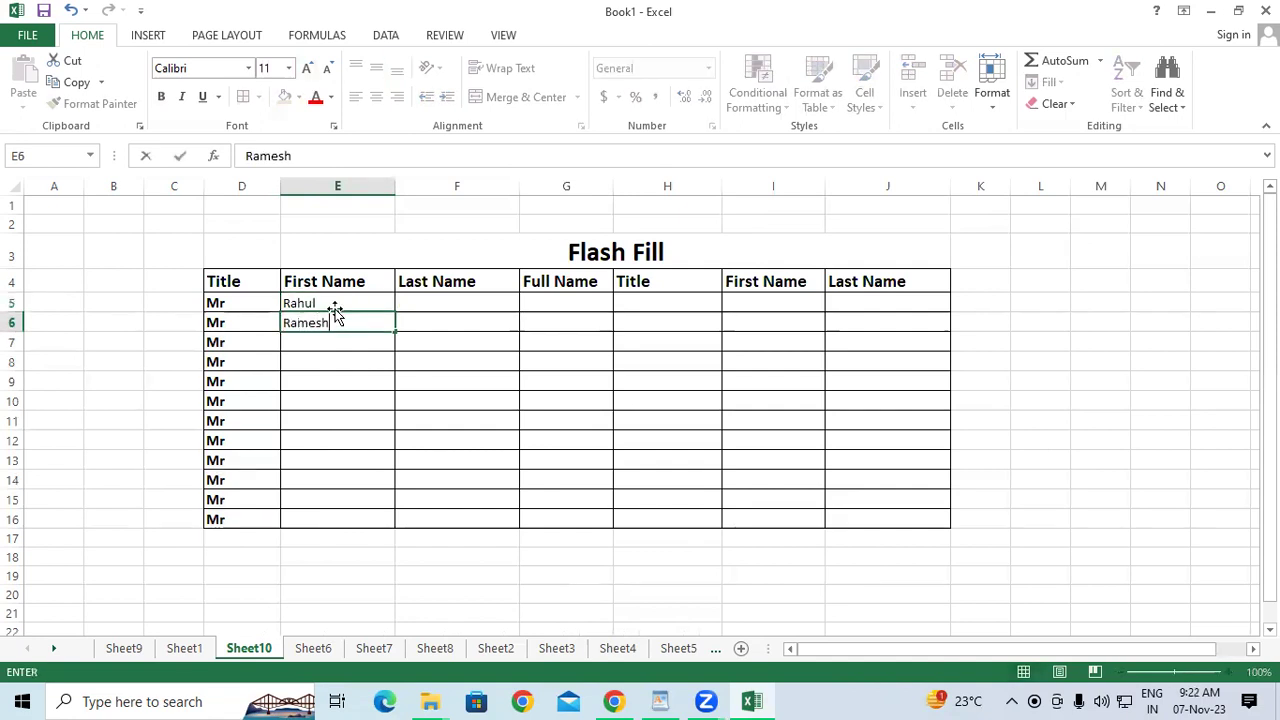
{"action": "key", "text": "Return"}
{"action": "type", "text": "Roham"}
{"action": "key", "text": "BackSpace"}
{"action": "type", "text": "n"}
{"action": "key", "text": "Return"}
Continue the first names with Ramesh, Ramu, Rupesh, Rajan and Ritesh in E8:E12.
{"action": "type", "text": "Ramesh"}
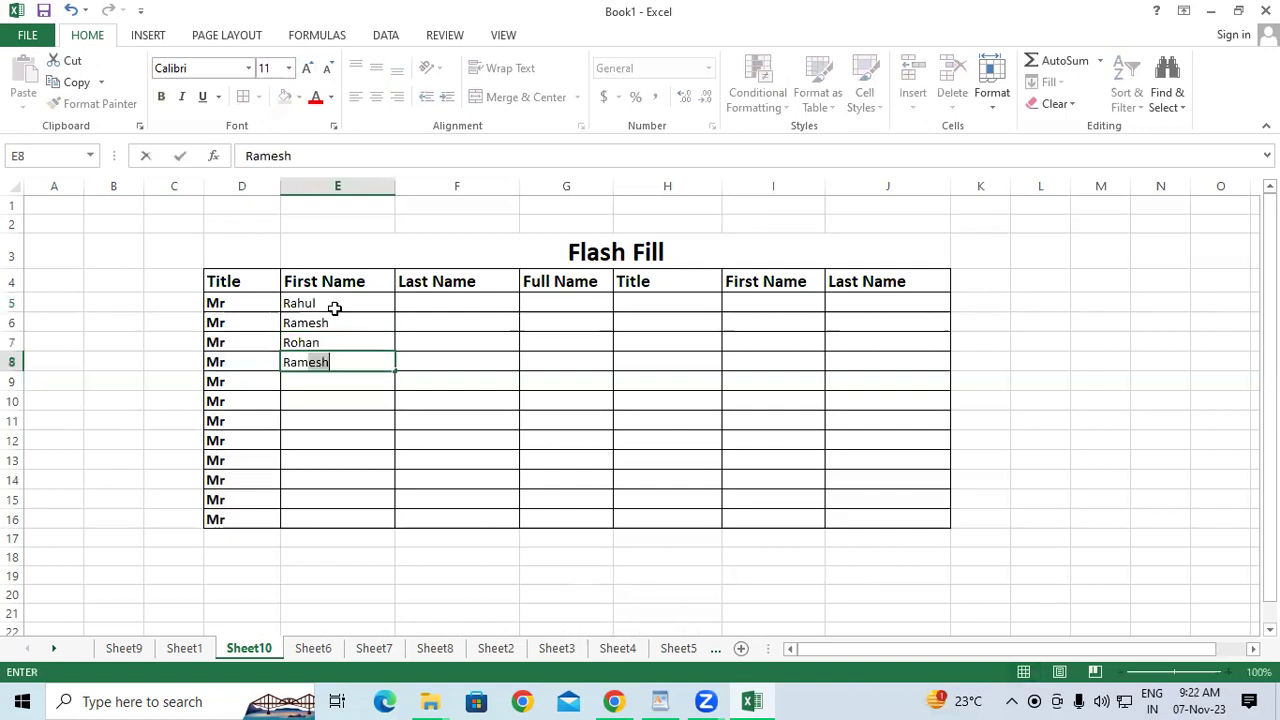
{"action": "key", "text": "Delete"}
{"action": "key", "text": "Return"}
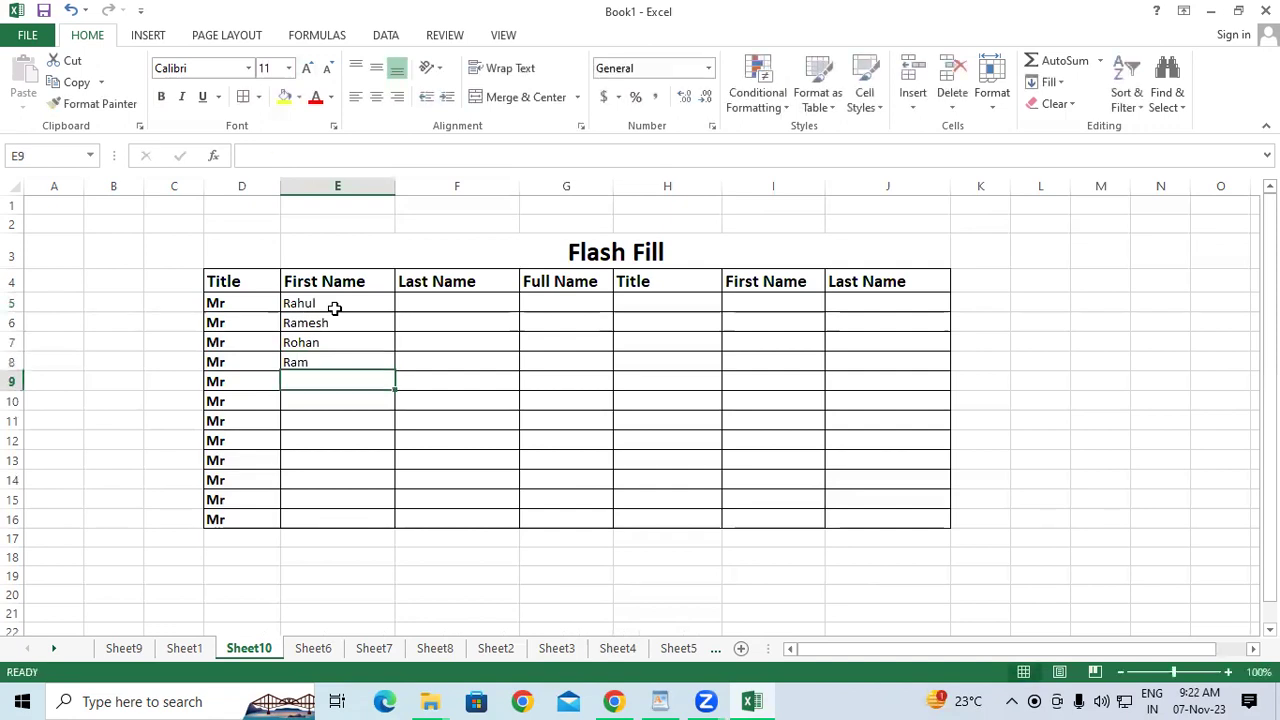
{"action": "type", "text": "Ramu"}
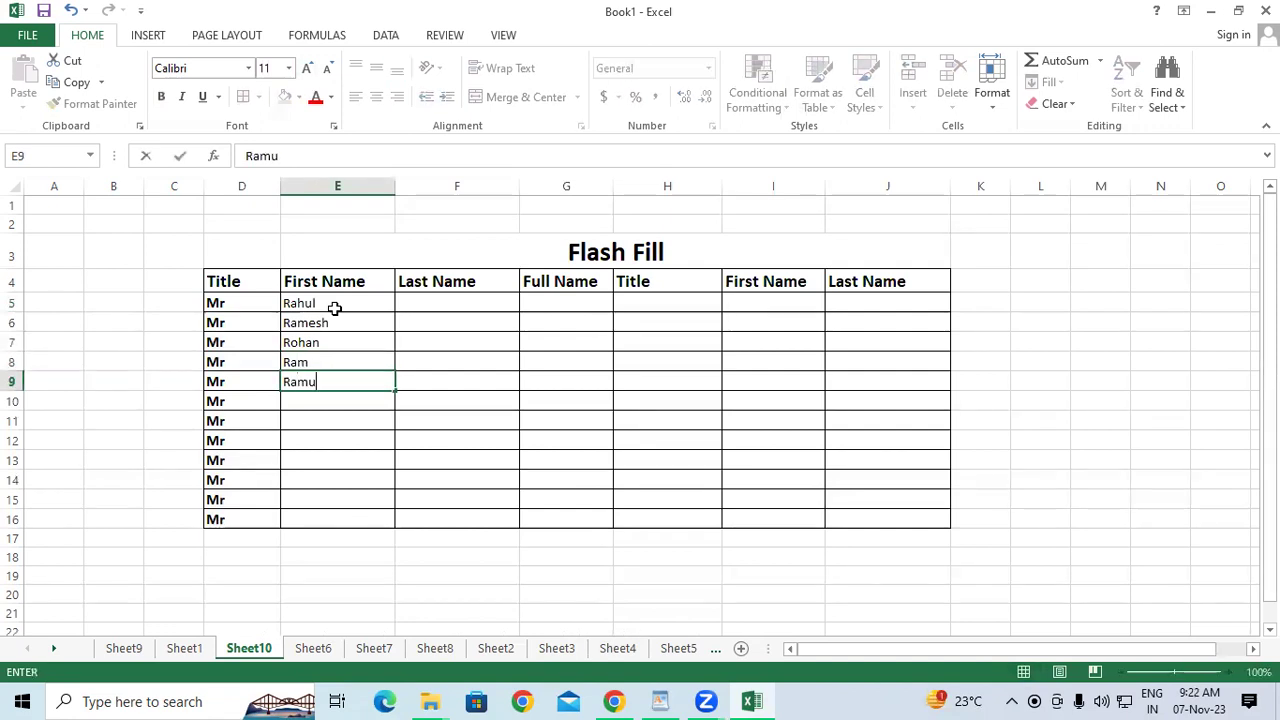
{"action": "key", "text": "Return"}
{"action": "type", "text": "Rupesh"}
{"action": "key", "text": "Return"}
{"action": "type", "text": "Rajan"}
{"action": "key", "text": "Return"}
{"action": "type", "text": "R"}
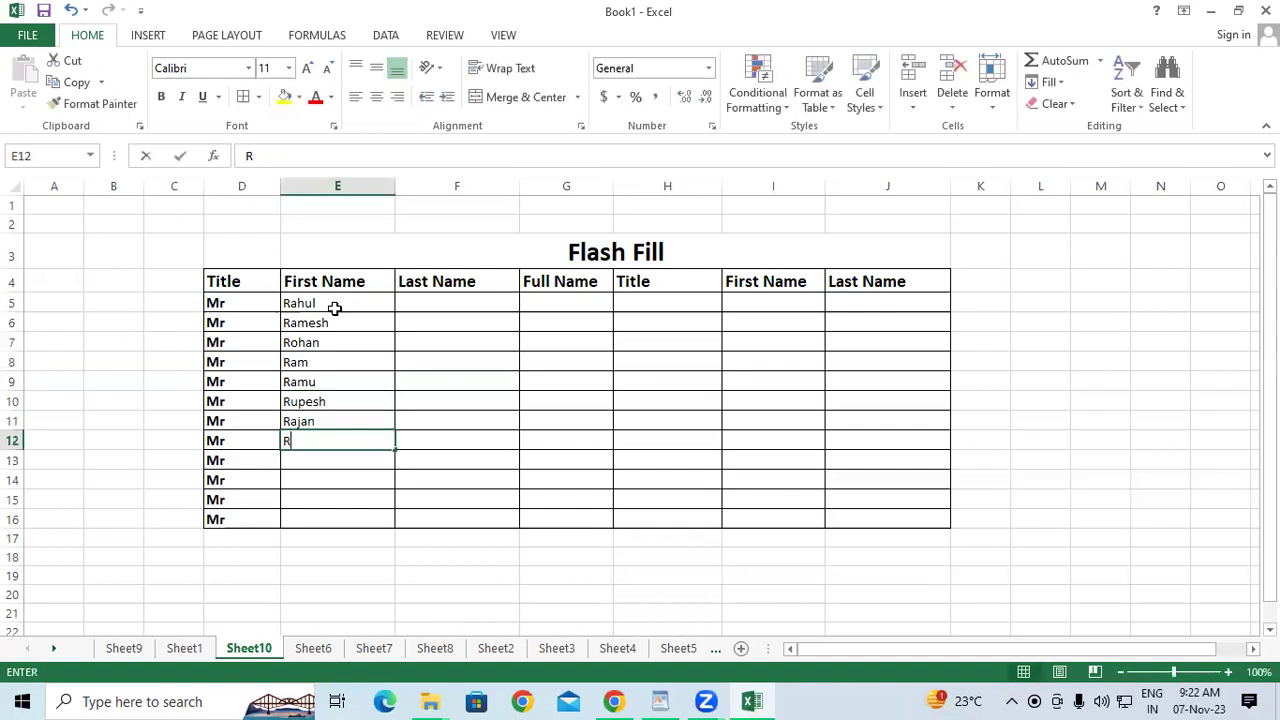
{"action": "type", "text": "itesh"}
{"action": "key", "text": "Return"}
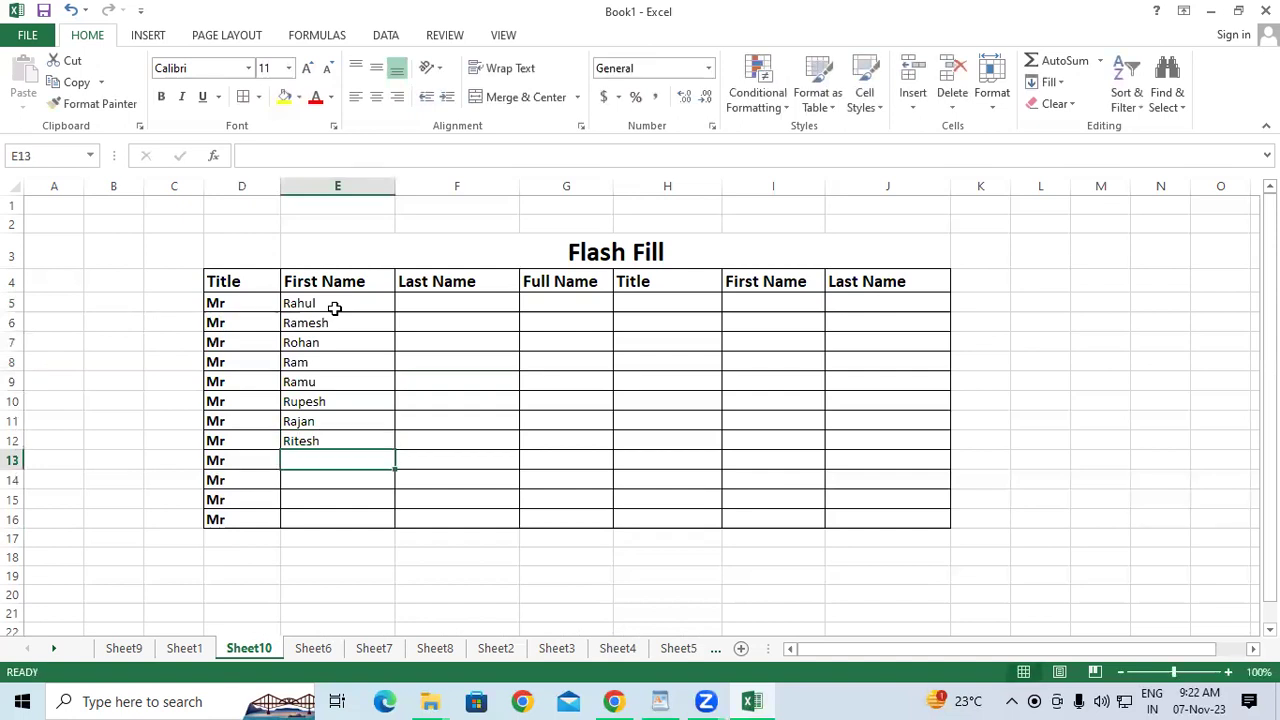
Clear All from rows 13–18 so the table ends at row 12.
{"action": "left_click", "coordinate": [12, 460]}
{"action": "left_click_drag", "start_coordinate": [54, 507], "coordinate": [36, 557]}
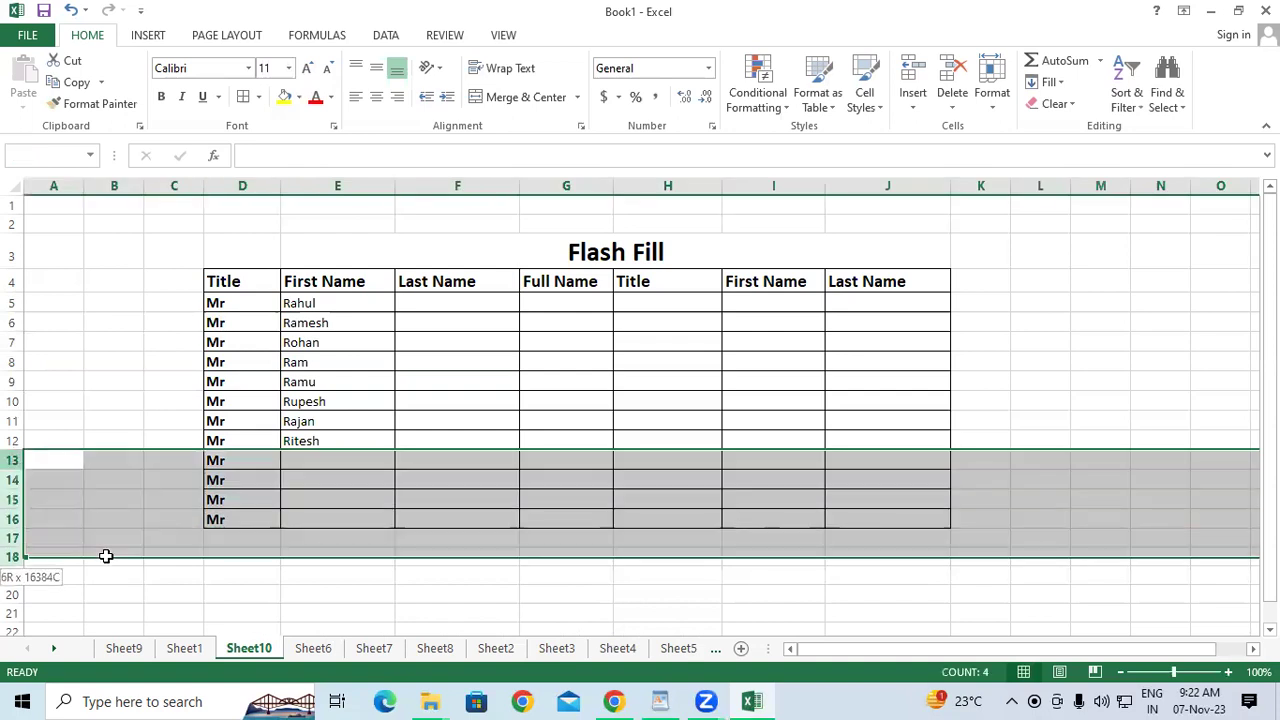
{"action": "left_click", "coordinate": [1055, 104]}
{"action": "left_click", "coordinate": [1072, 127]}
{"action": "left_click", "coordinate": [1042, 340]}
Enter the last names Yadav, Sharma, Verma and Mishra in F5:F8.
{"action": "left_click", "coordinate": [388, 476]}
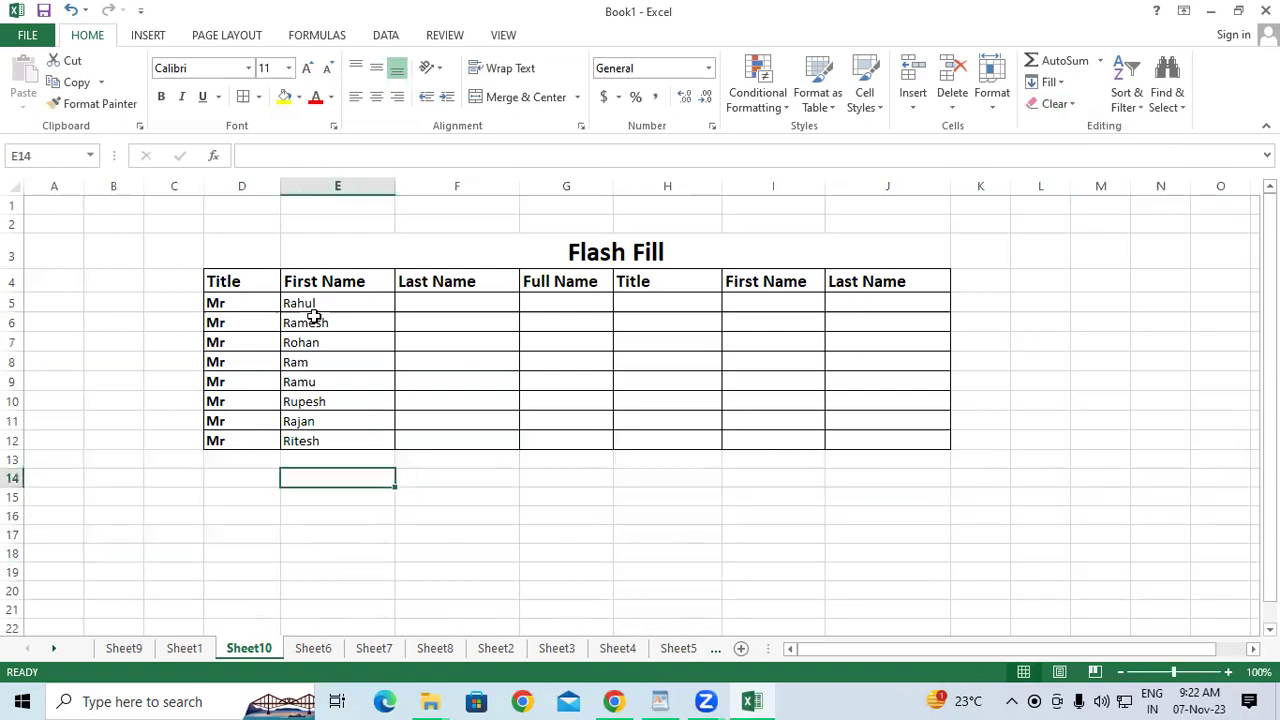
{"action": "left_click", "coordinate": [425, 300]}
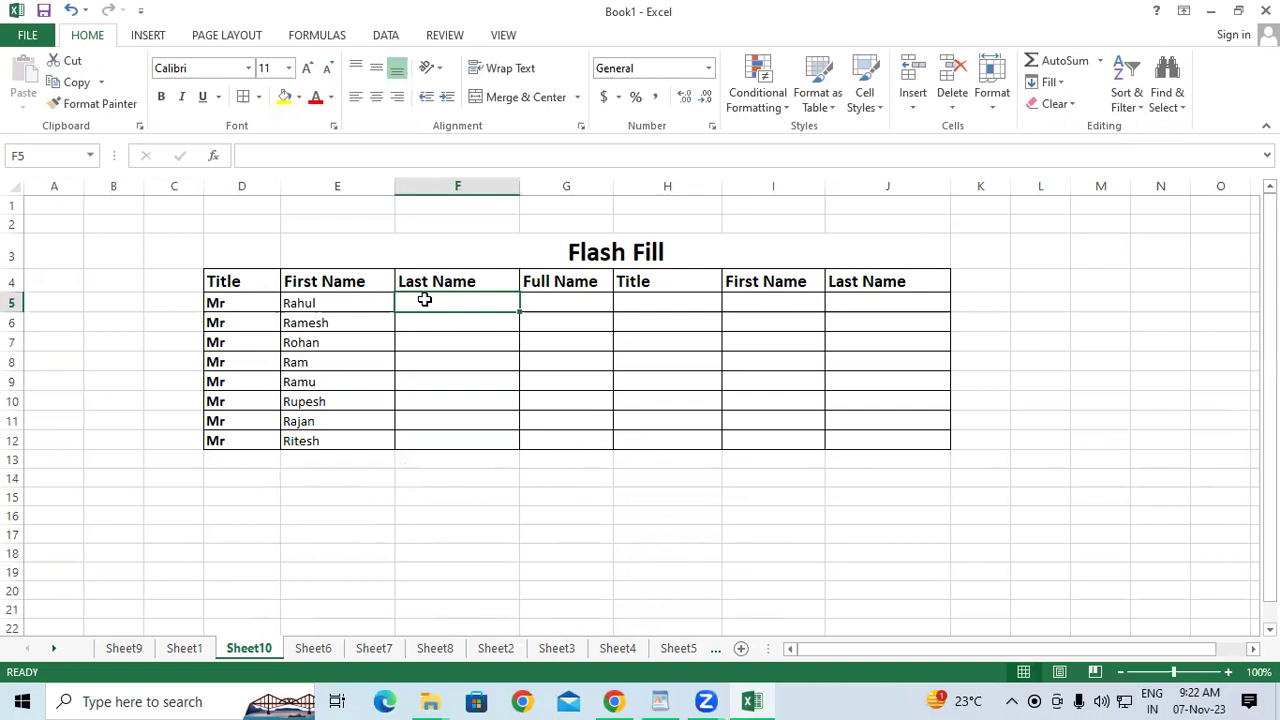
{"action": "type", "text": "Yadav"}
{"action": "key", "text": "Return"}
{"action": "type", "text": "Sharma"}
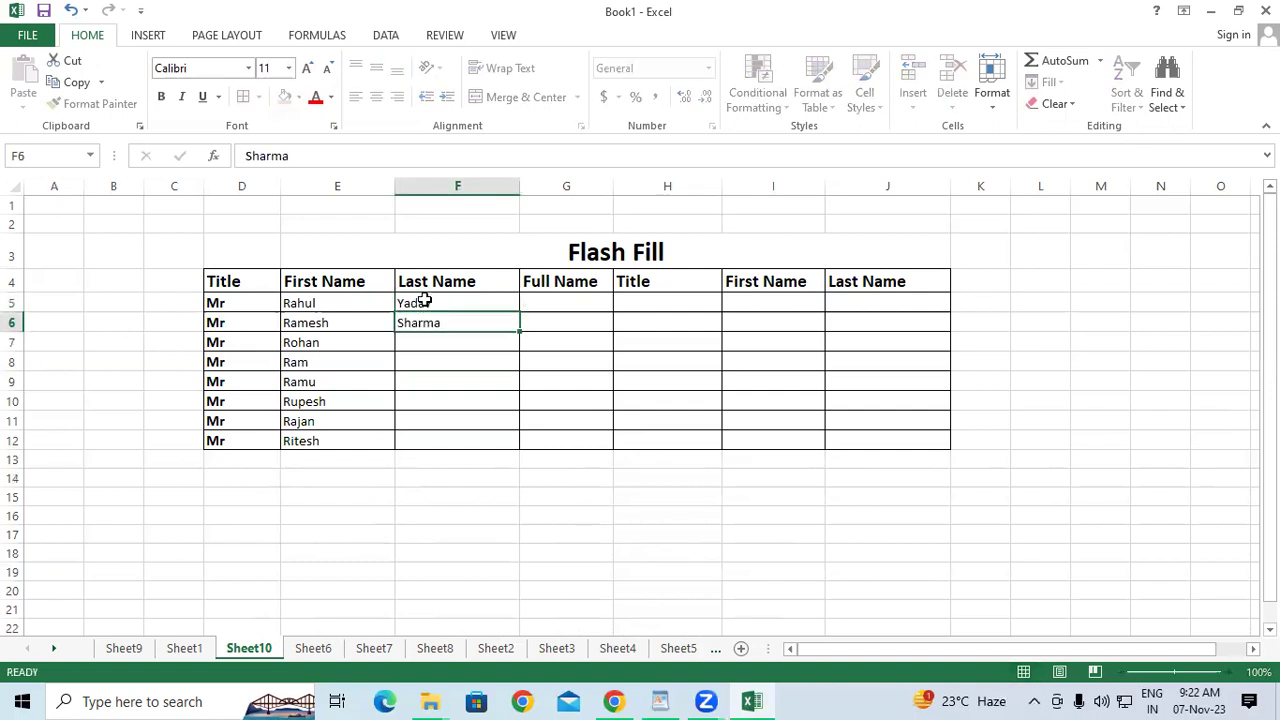
{"action": "key", "text": "Return"}
{"action": "type", "text": "Verma"}
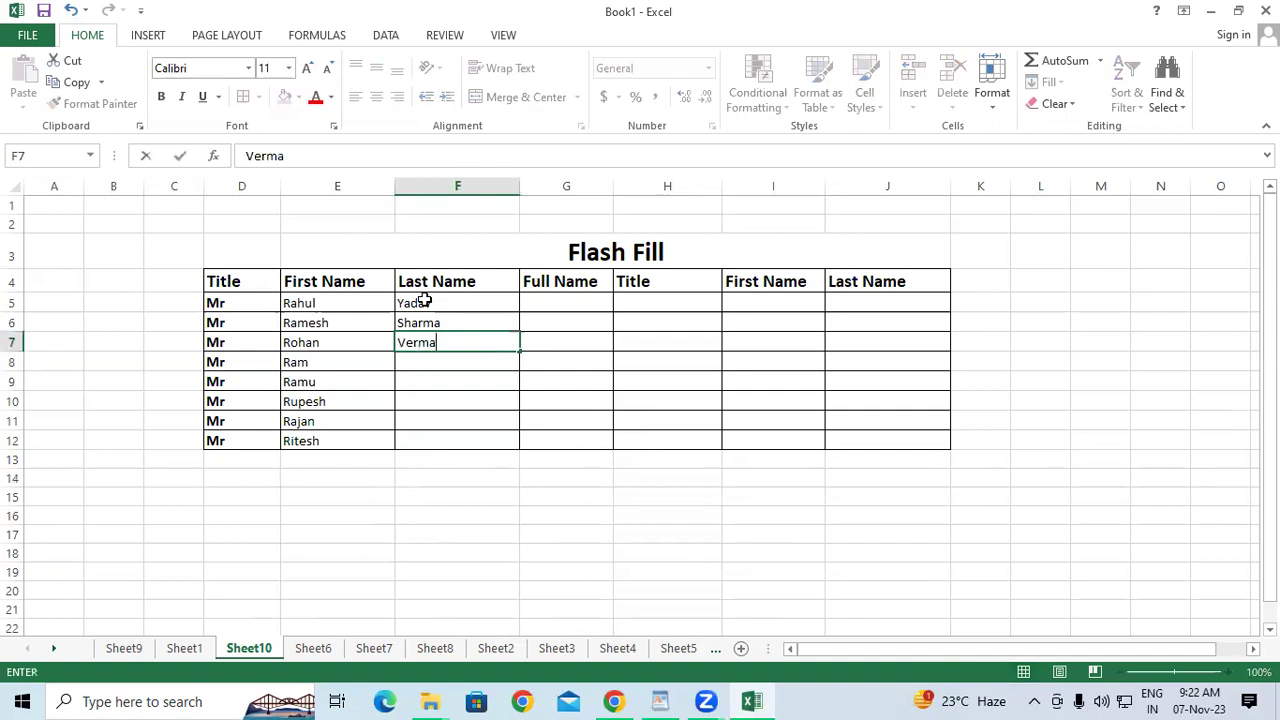
{"action": "key", "text": "Return"}
{"action": "type", "text": "Mishra"}
{"action": "key", "text": "Return"}
Finish the last names with Kushwaha, Gupta, Verma and Sharma in F9:F12.
{"action": "type", "text": "K"}
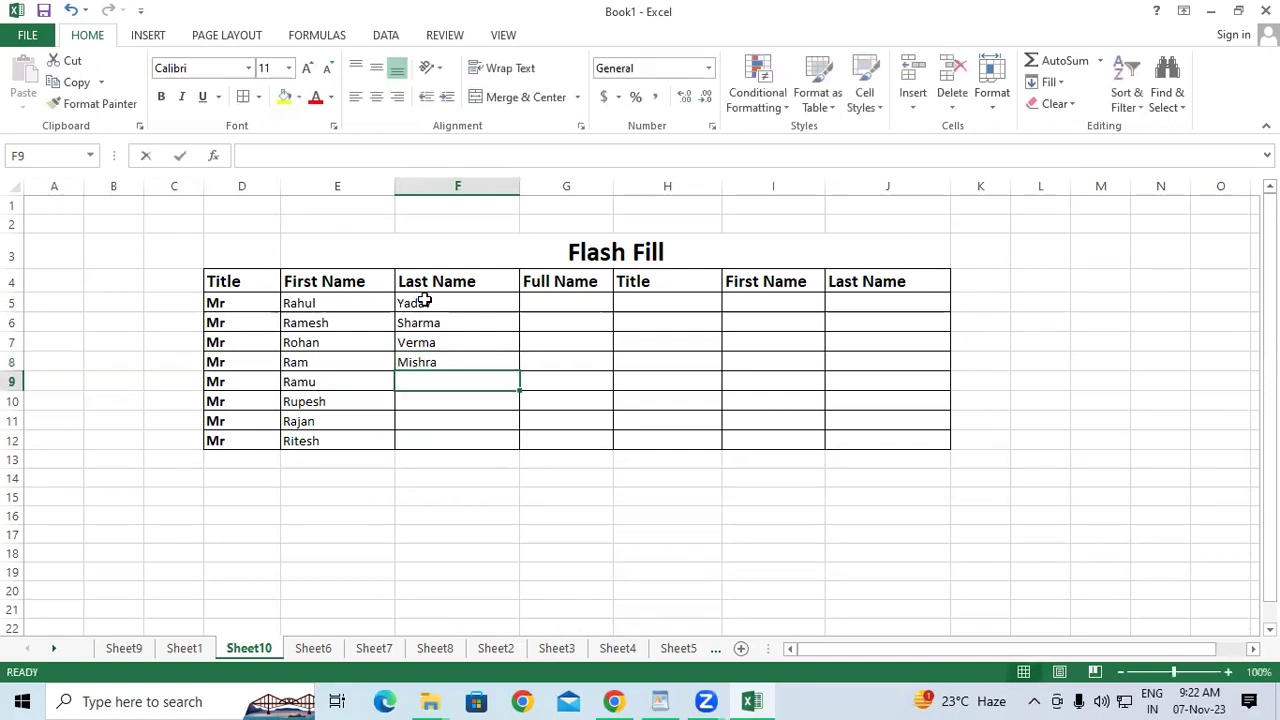
{"action": "type", "text": "ushwaha"}
{"action": "key", "text": "Return"}
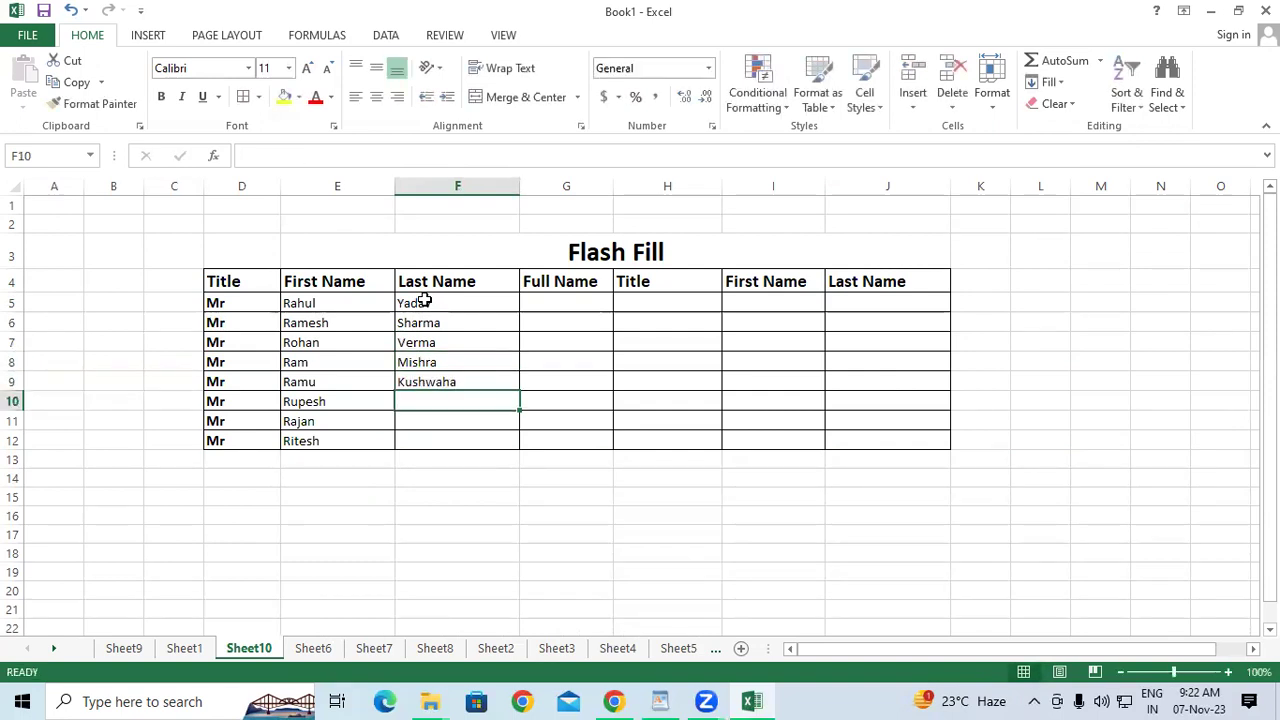
{"action": "type", "text": "Gupta"}
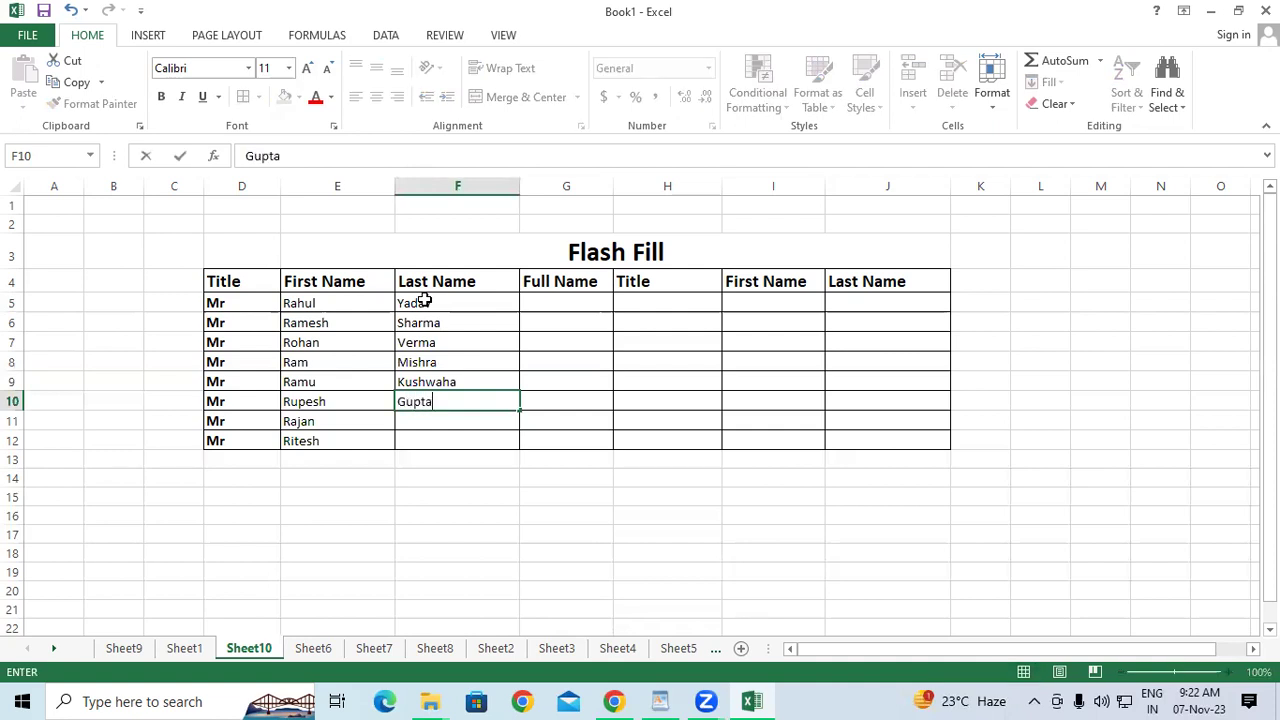
{"action": "key", "text": "Return"}
{"action": "type", "text": "Verma"}
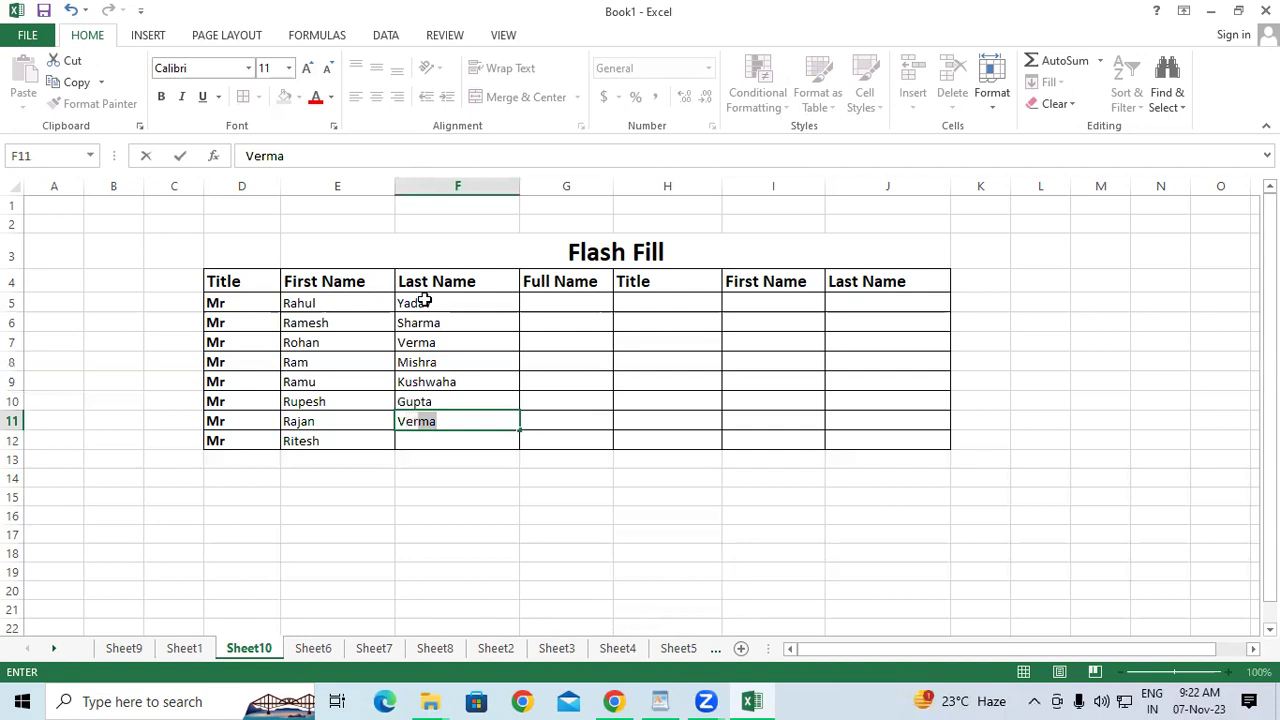
{"action": "key", "text": "Return"}
{"action": "type", "text": "S"}
{"action": "key", "text": "Return"}
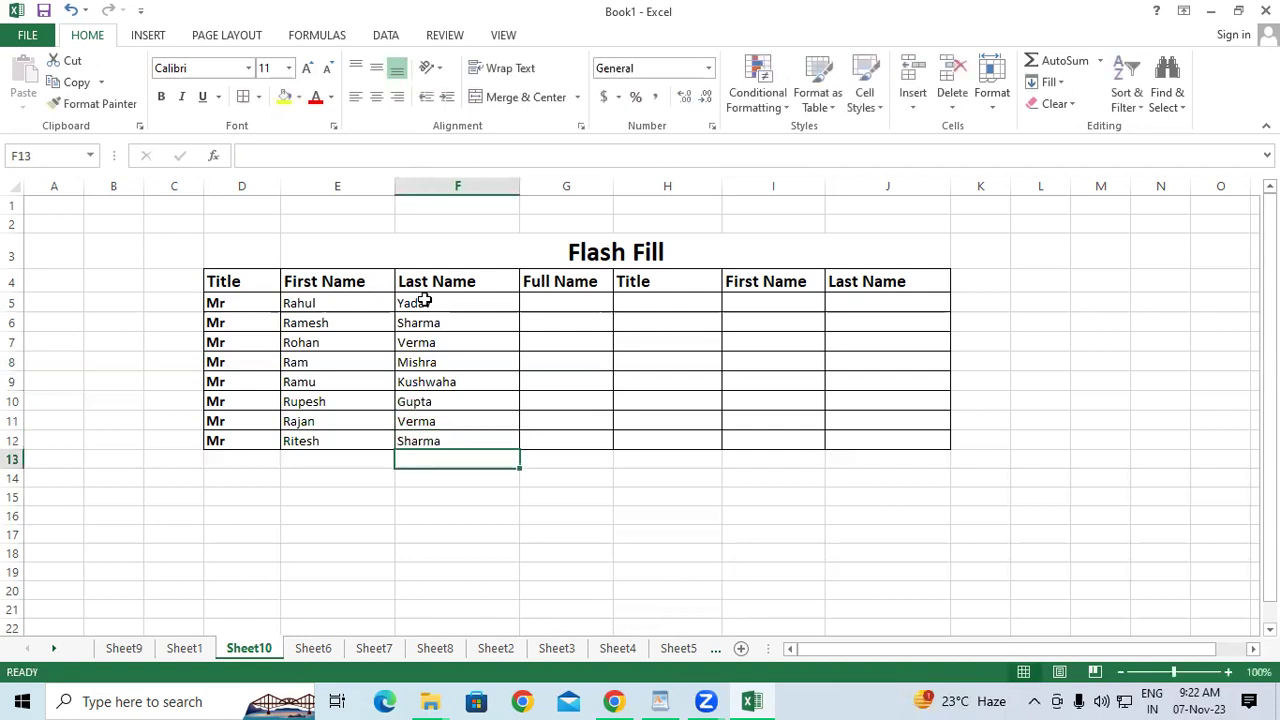
Make the names in E5:F12 bold at size 12 and widen column G.
{"action": "left_click_drag", "start_coordinate": [297, 304], "coordinate": [457, 446]}
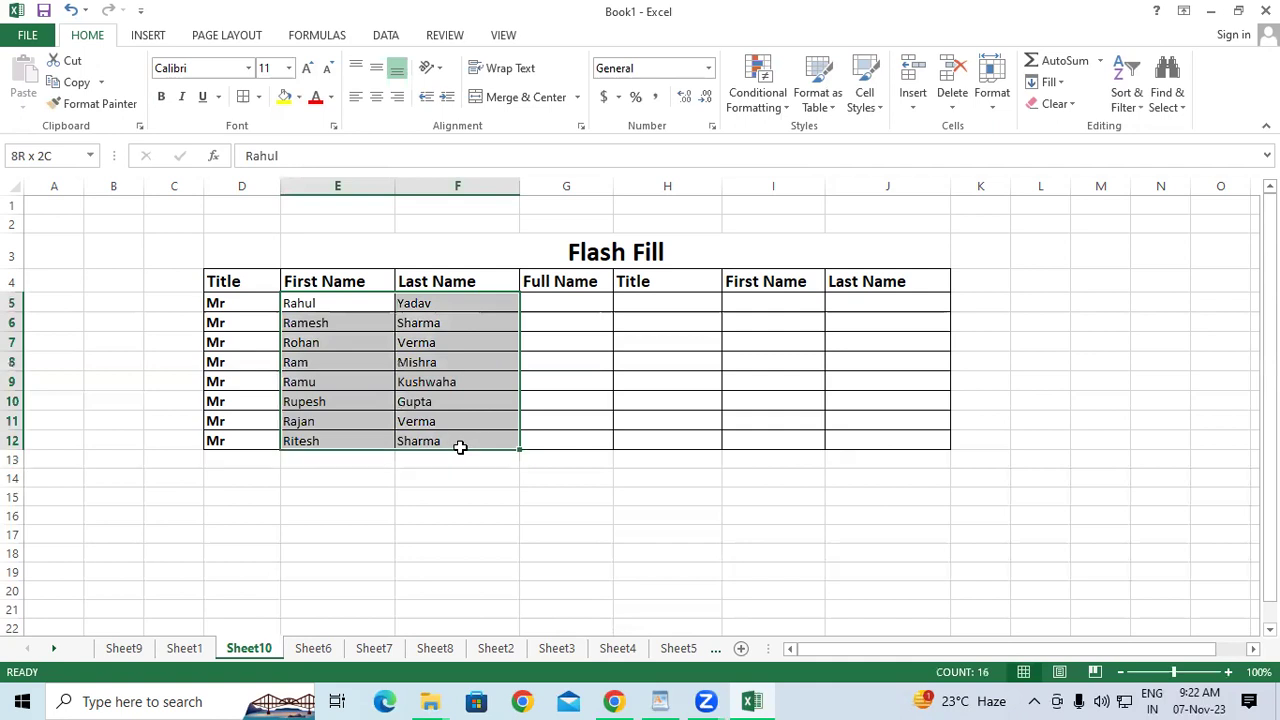
{"action": "left_click", "coordinate": [161, 97]}
{"action": "left_click", "coordinate": [307, 67]}
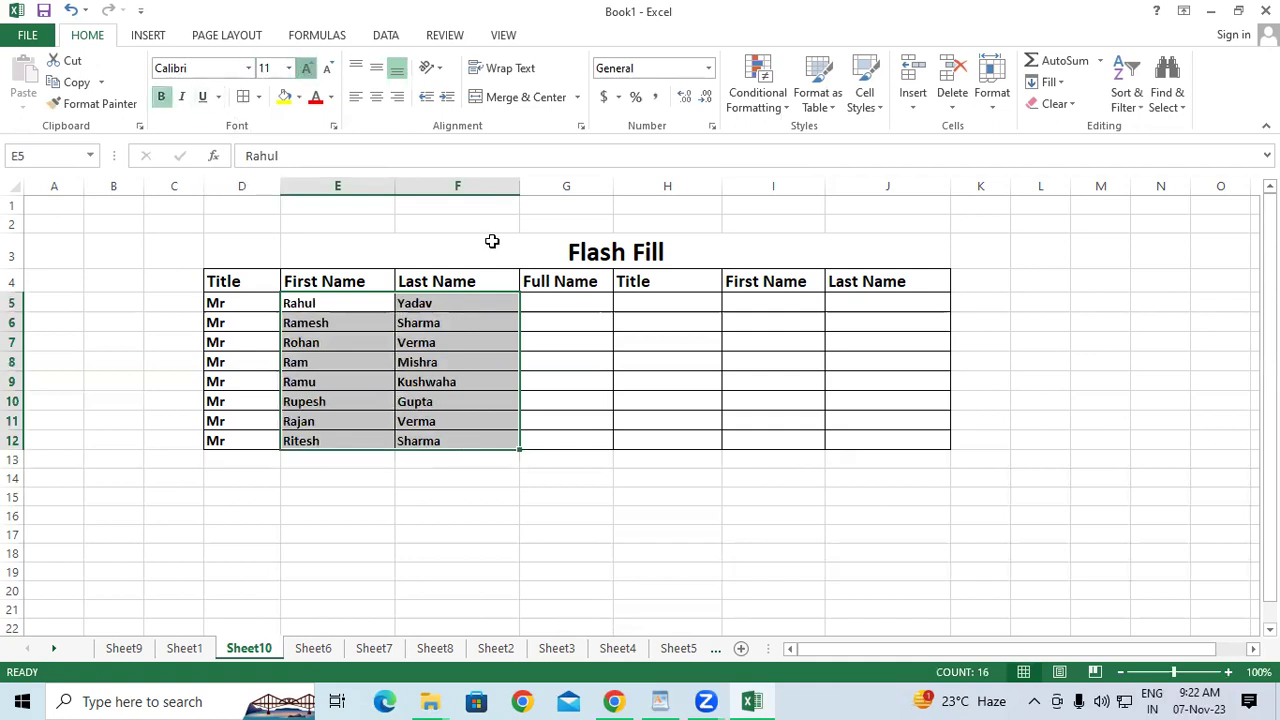
{"action": "left_click", "coordinate": [628, 318]}
{"action": "left_click_drag", "start_coordinate": [613, 186], "coordinate": [692, 170]}
{"action": "left_click", "coordinate": [773, 339]}
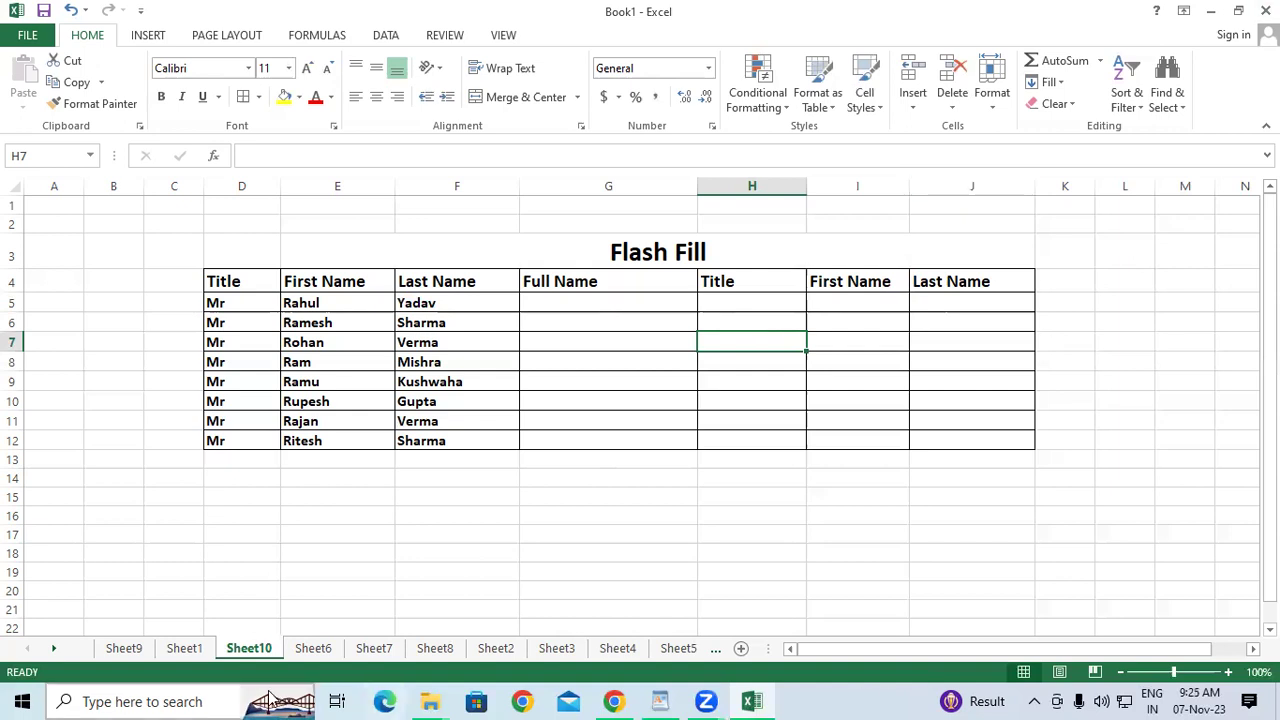
Enter the example full name 'Mr Rahul Yadav' in G5.
{"action": "left_click", "coordinate": [543, 294]}
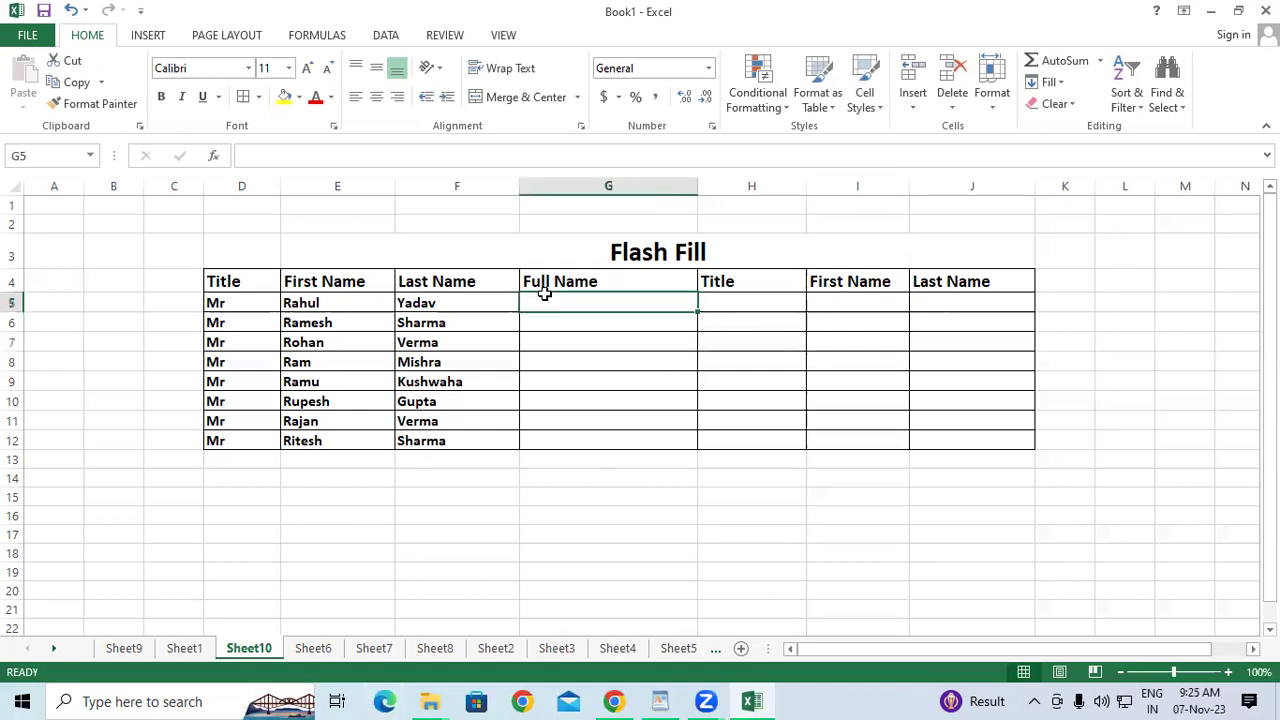
{"action": "type", "text": "M"}
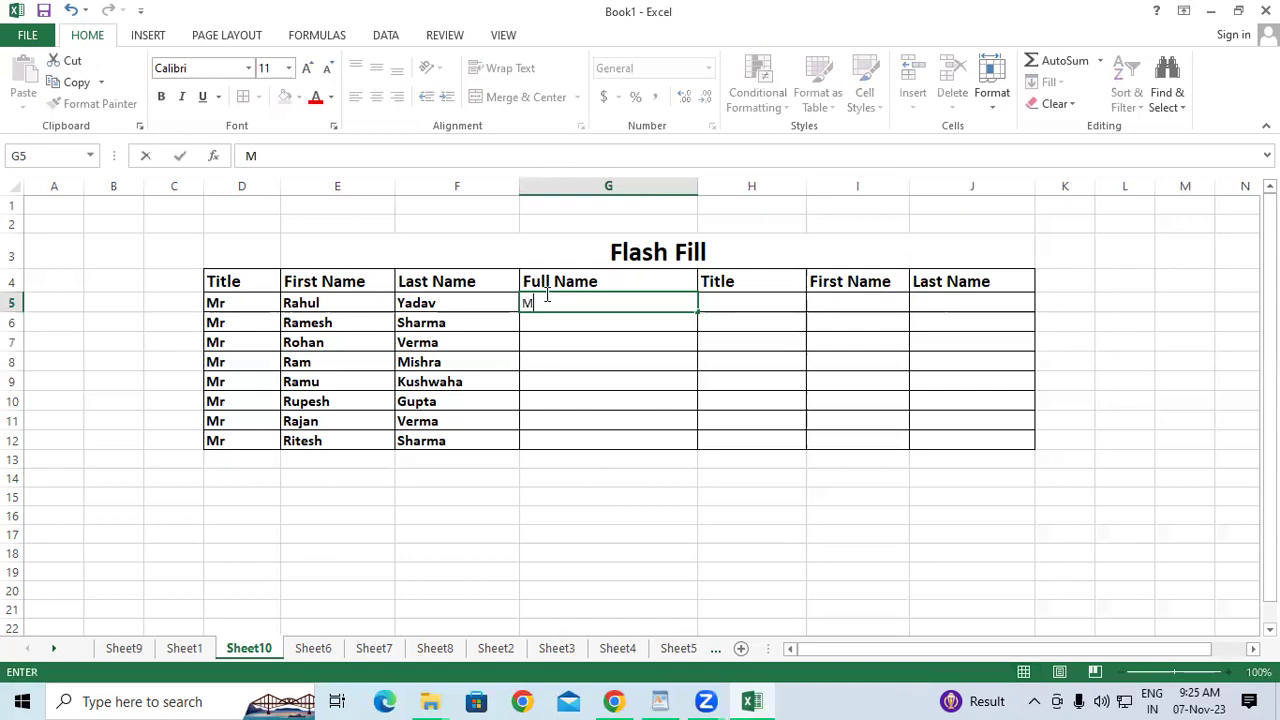
{"action": "type", "text": "r"}
{"action": "type", "text": " Rahul"}
{"action": "type", "text": "Yadav"}
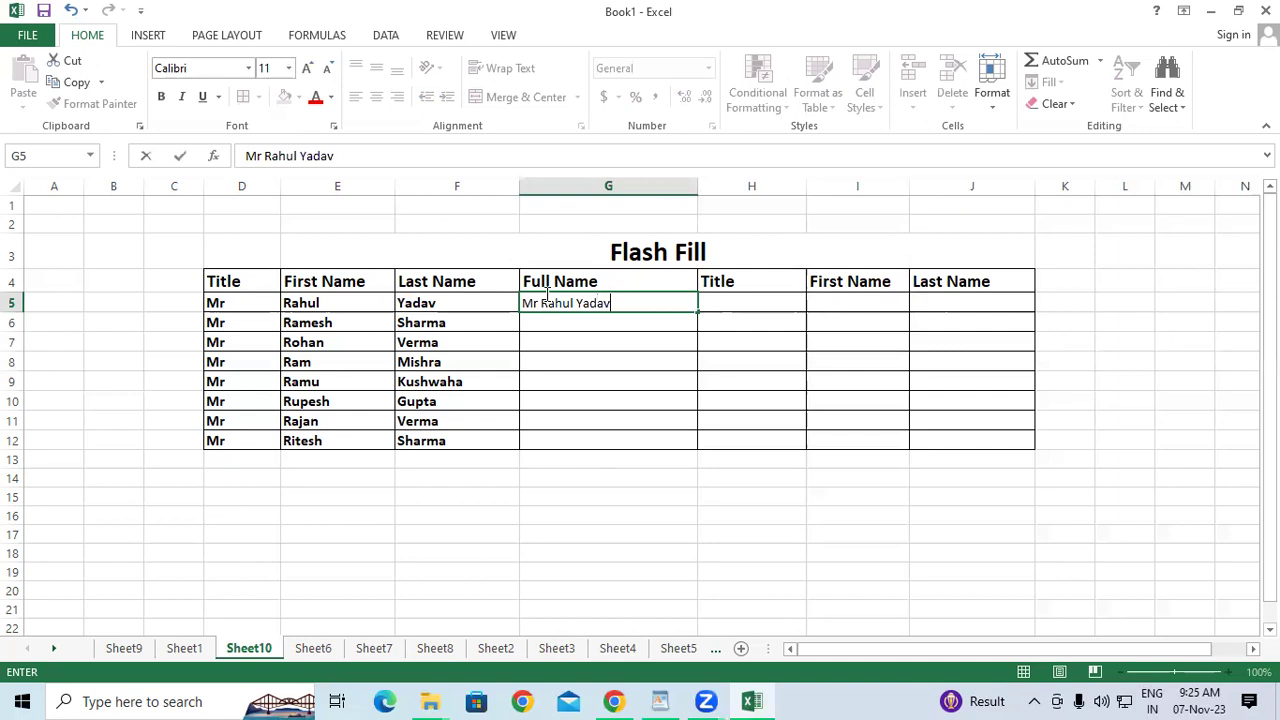
{"action": "key", "text": "Return"}
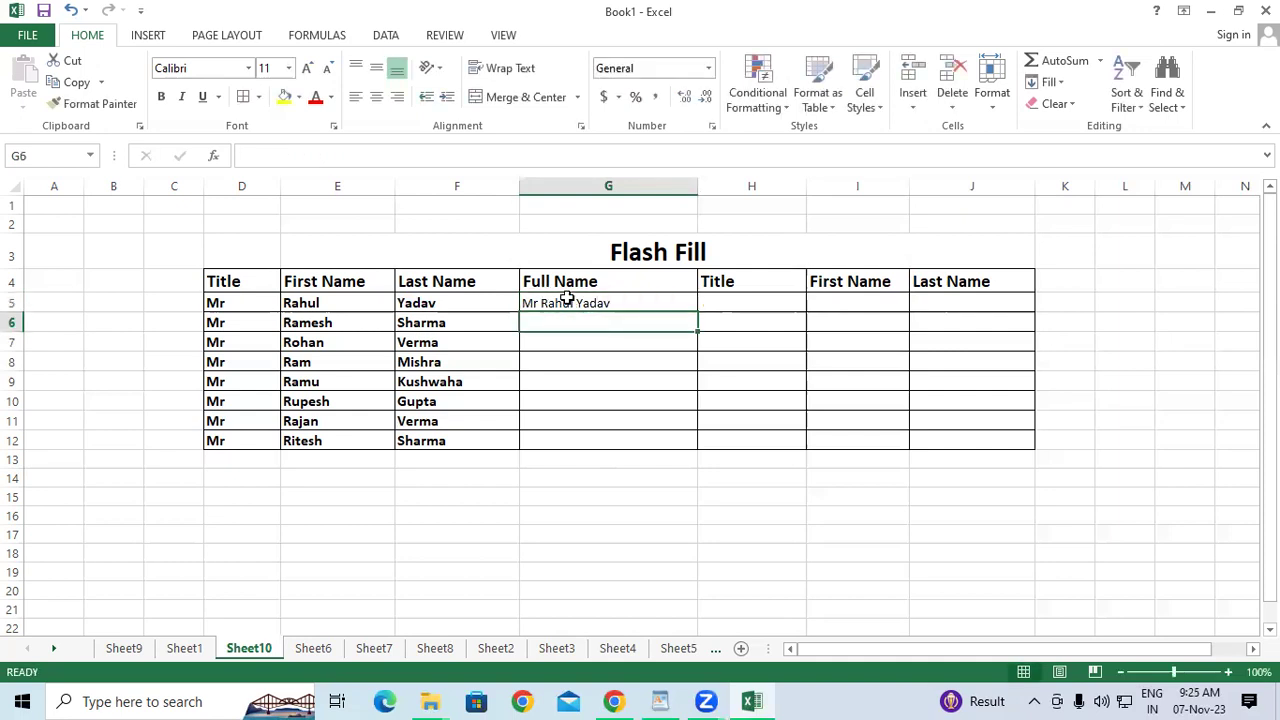
Clear the copied entries below G5, then Flash Fill G5:G12 with Ctrl+E.
{"action": "left_click", "coordinate": [567, 300]}
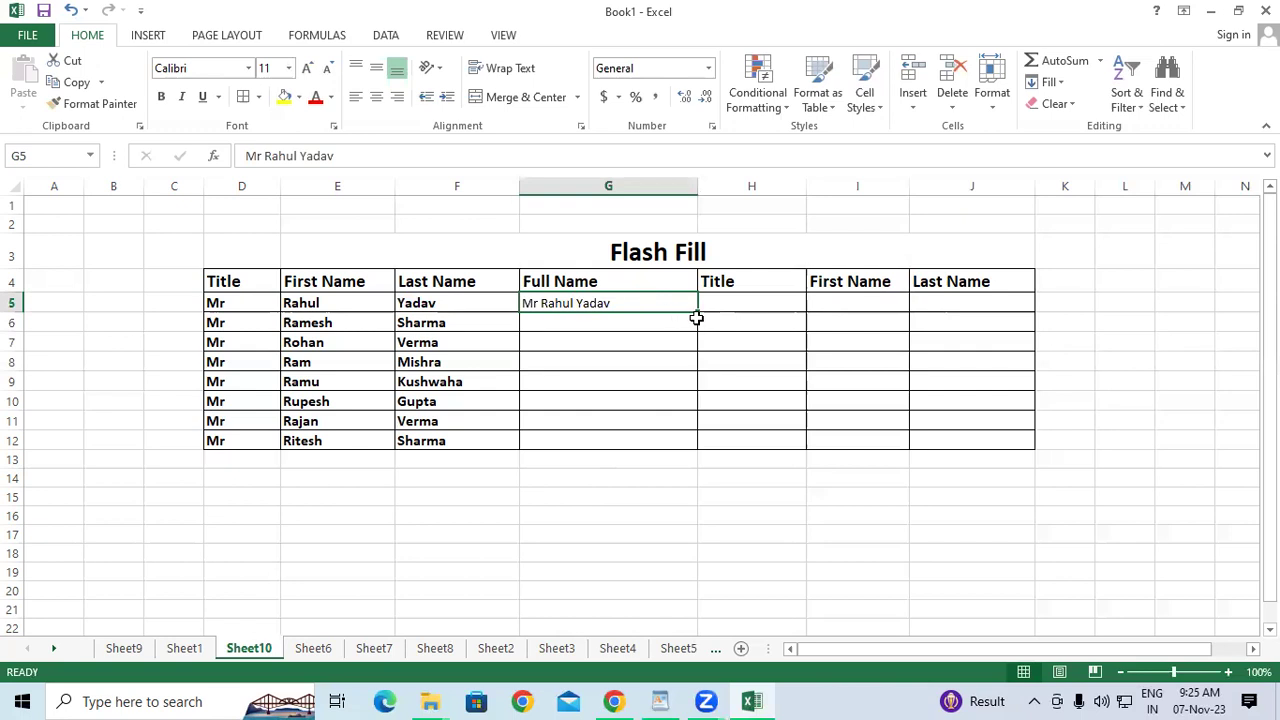
{"action": "left_click_drag", "start_coordinate": [697, 311], "coordinate": [710, 443]}
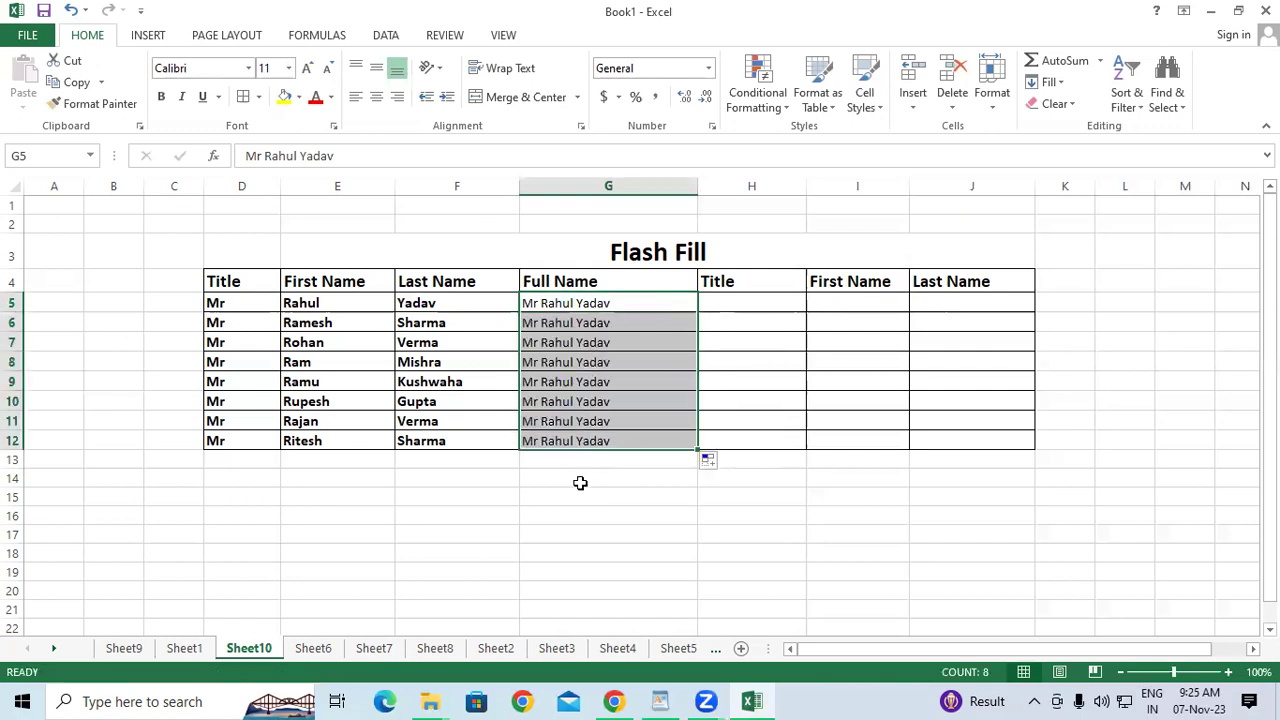
{"action": "left_click_drag", "start_coordinate": [570, 323], "coordinate": [598, 441]}
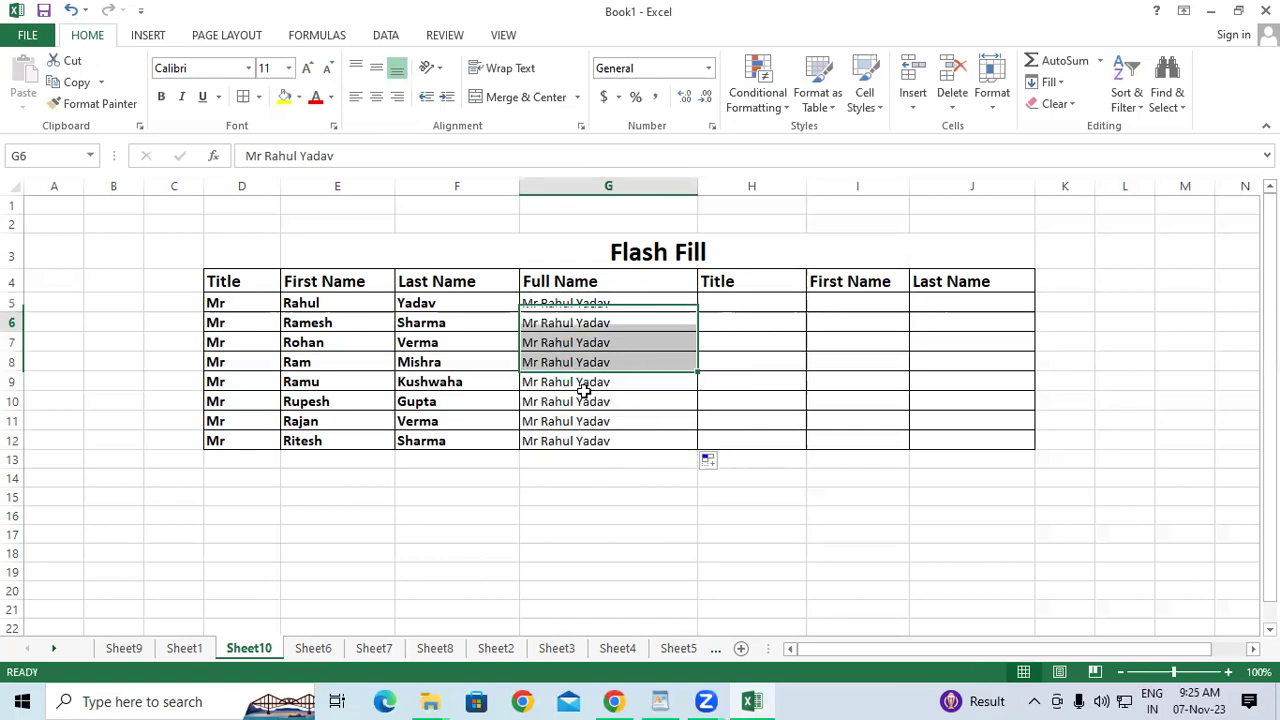
{"action": "key", "text": "Delete"}
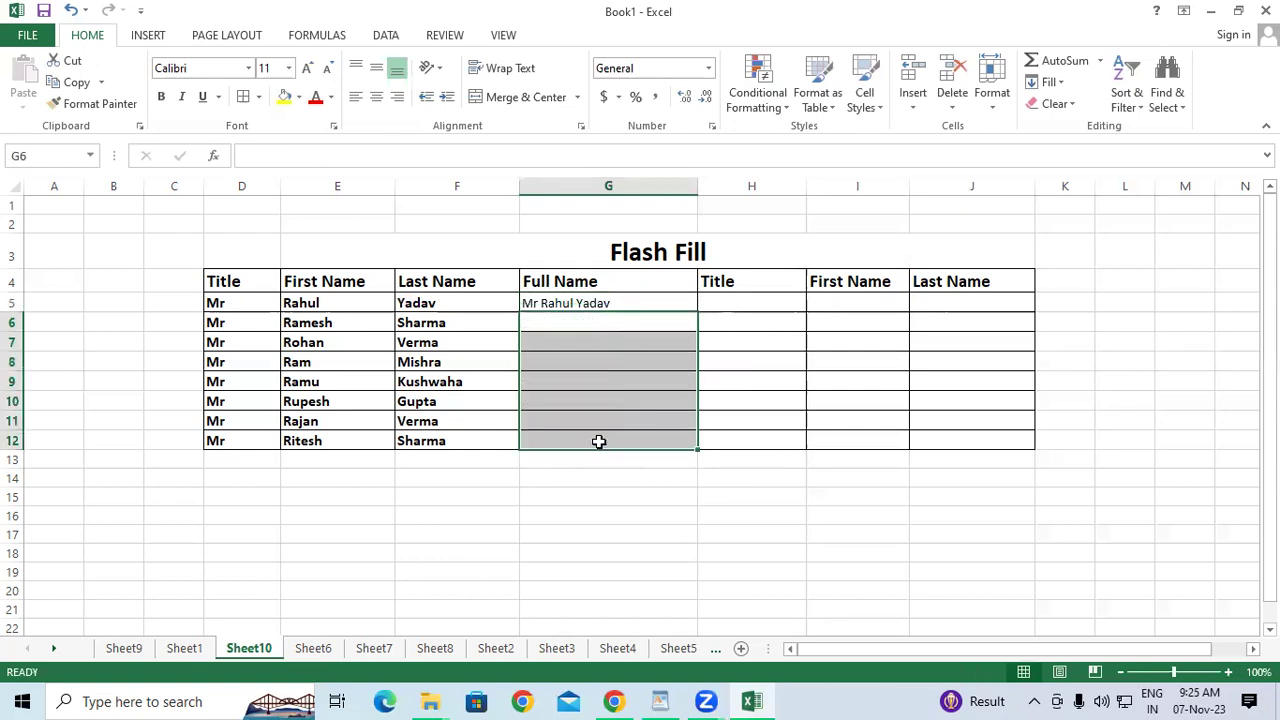
{"action": "left_click", "coordinate": [570, 303]}
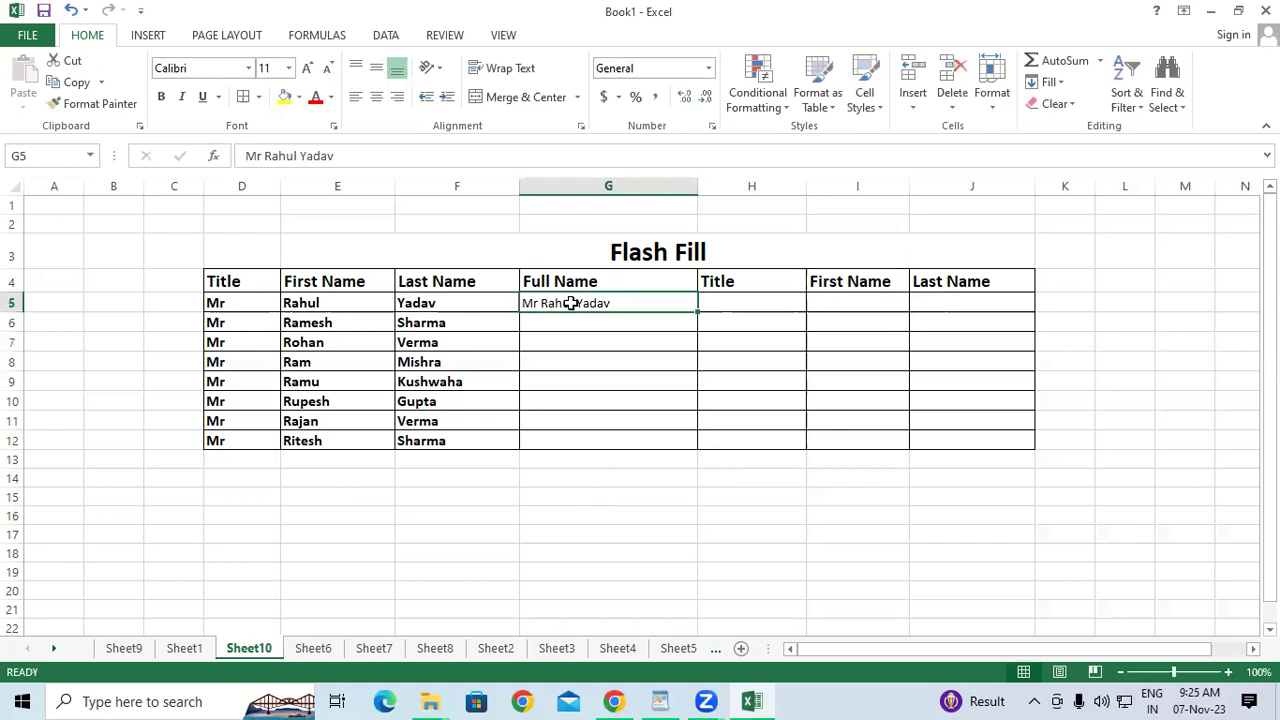
{"action": "left_click_drag", "start_coordinate": [570, 303], "coordinate": [570, 445]}
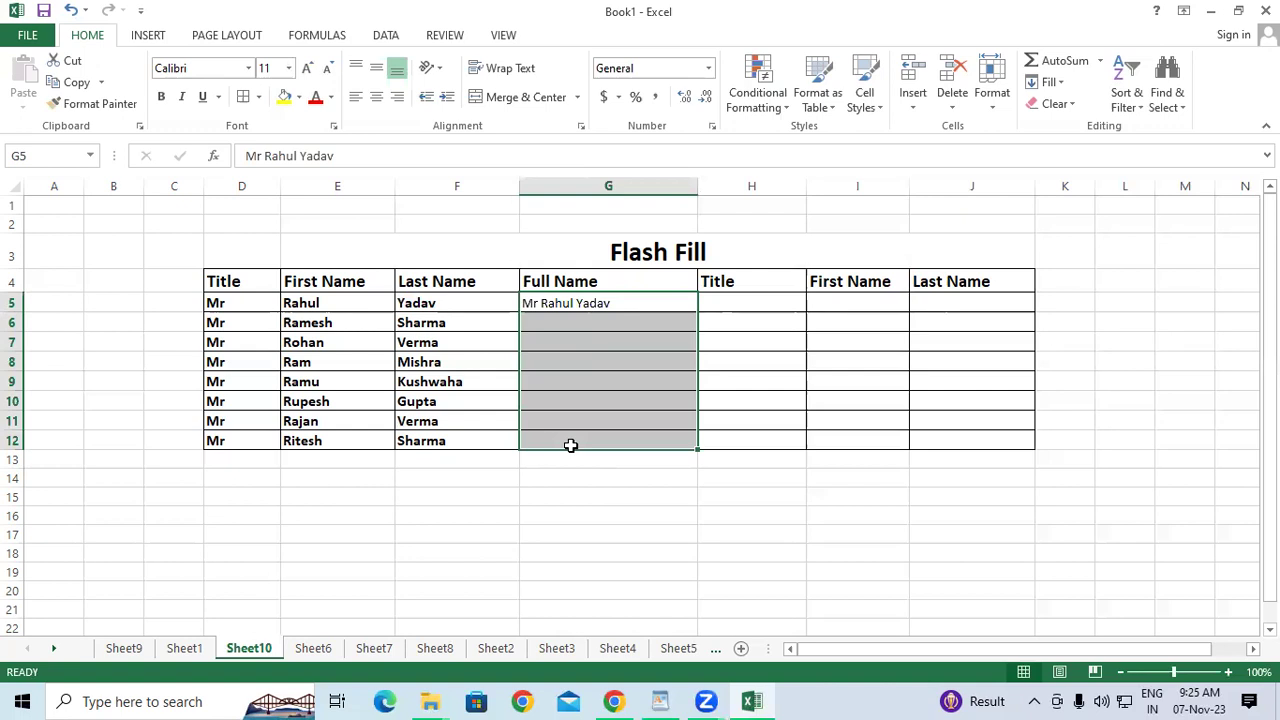
{"action": "key", "text": "ctrl+e"}
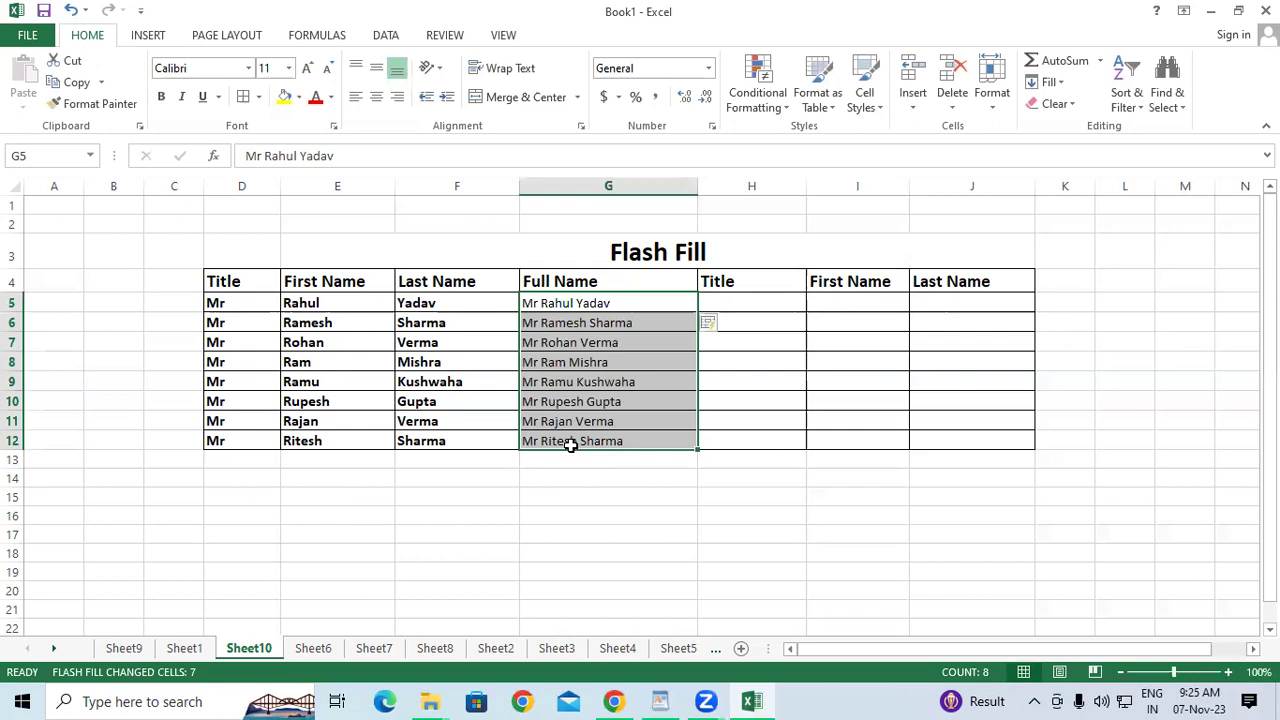
Bold the flash-filled full names in G5:G12 and raise their font size to 14.
{"action": "left_click", "coordinate": [161, 96]}
{"action": "left_click", "coordinate": [307, 68]}
{"action": "left_click", "coordinate": [307, 70]}
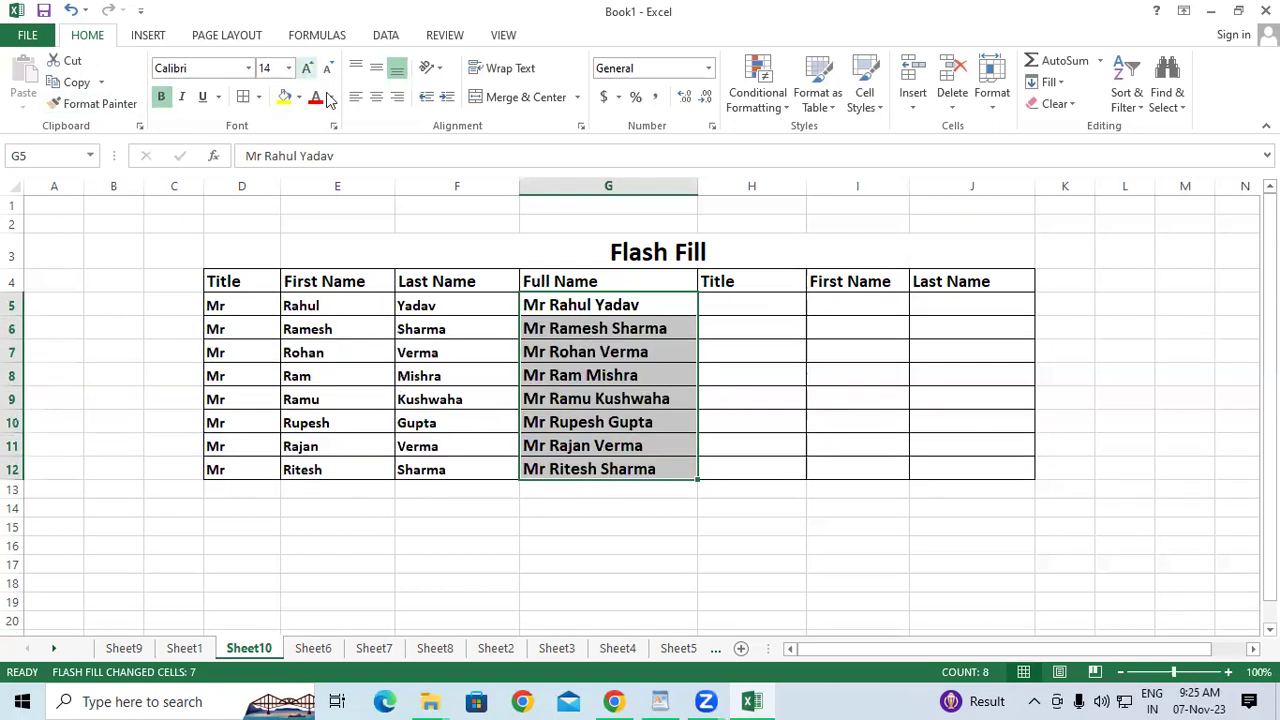
{"action": "left_click", "coordinate": [762, 531]}
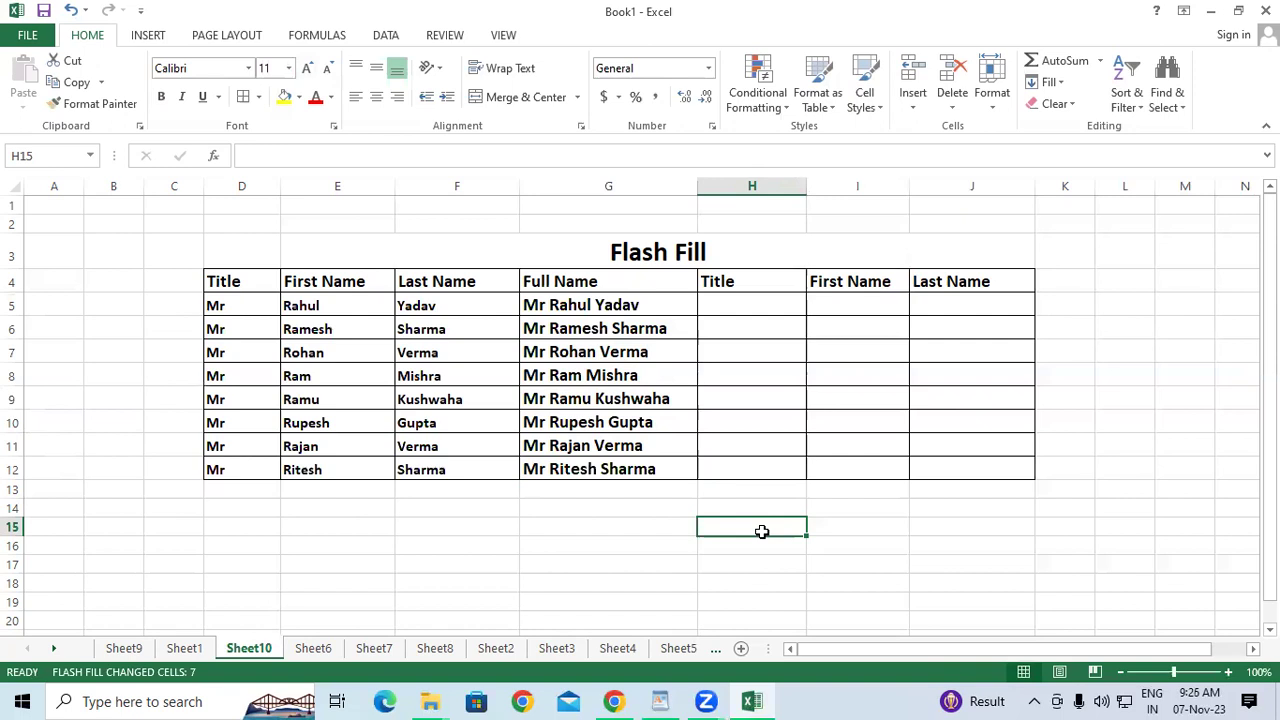
Review the names in column G, then select the empty Title and First Name cells.
{"action": "left_click", "coordinate": [597, 322]}
{"action": "left_click", "coordinate": [560, 458]}
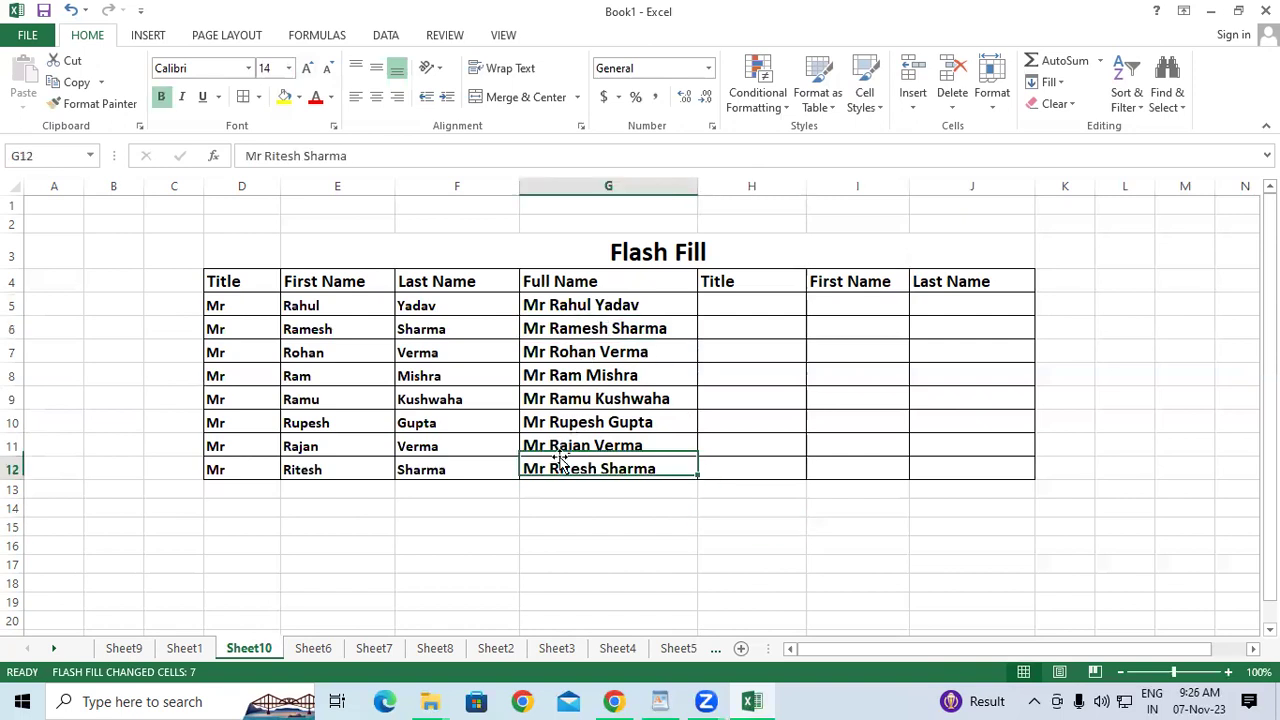
{"action": "left_click", "coordinate": [565, 302]}
{"action": "left_click_drag", "start_coordinate": [565, 302], "coordinate": [576, 483]}
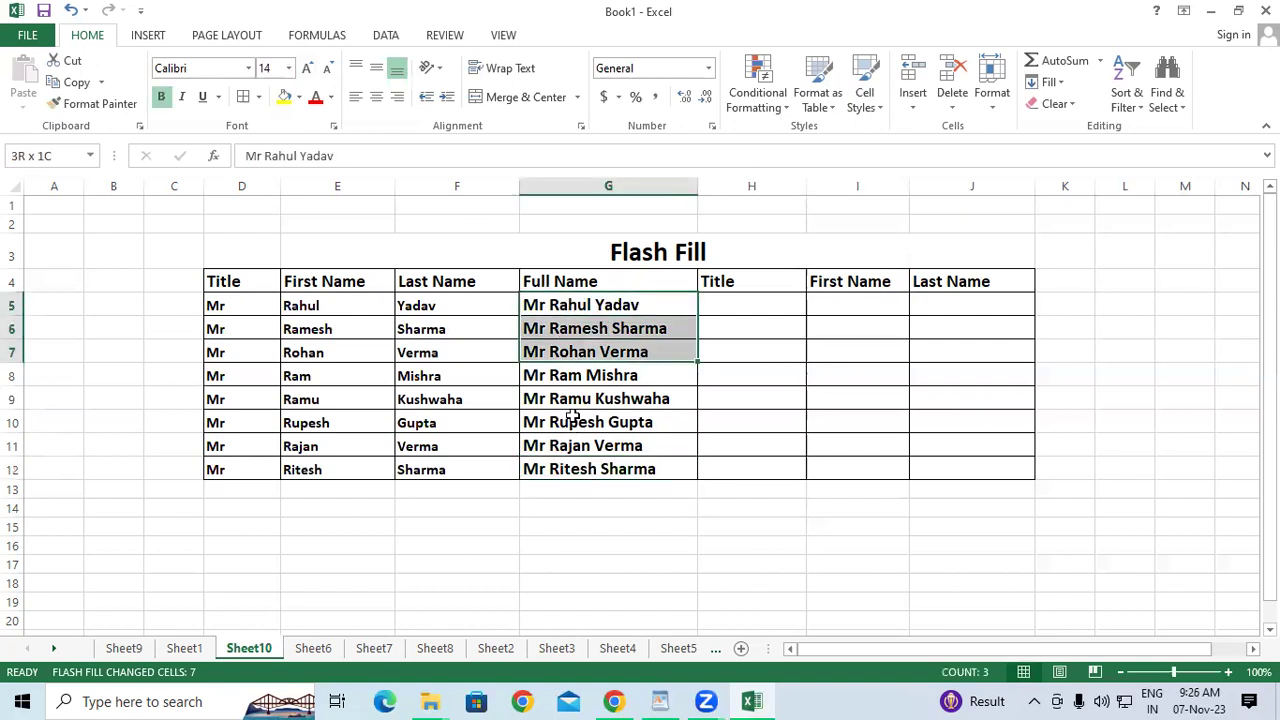
{"action": "left_click", "coordinate": [576, 483]}
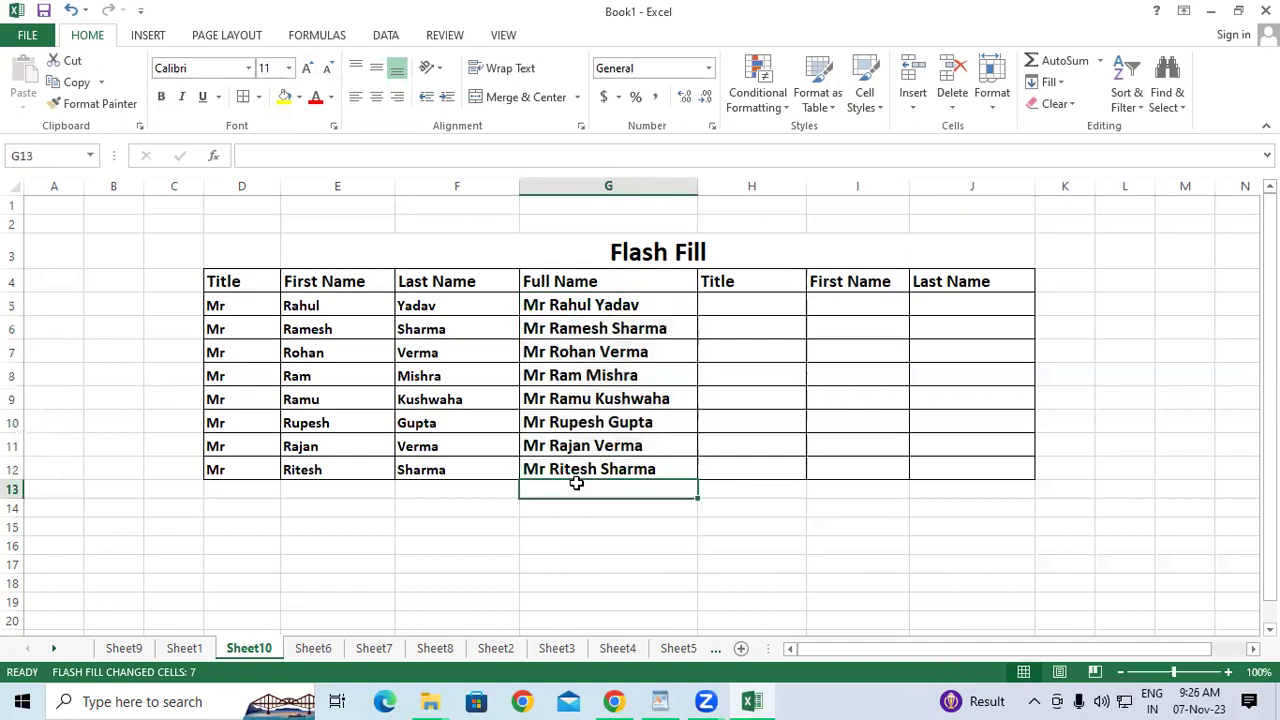
{"action": "left_click_drag", "start_coordinate": [537, 306], "coordinate": [531, 452]}
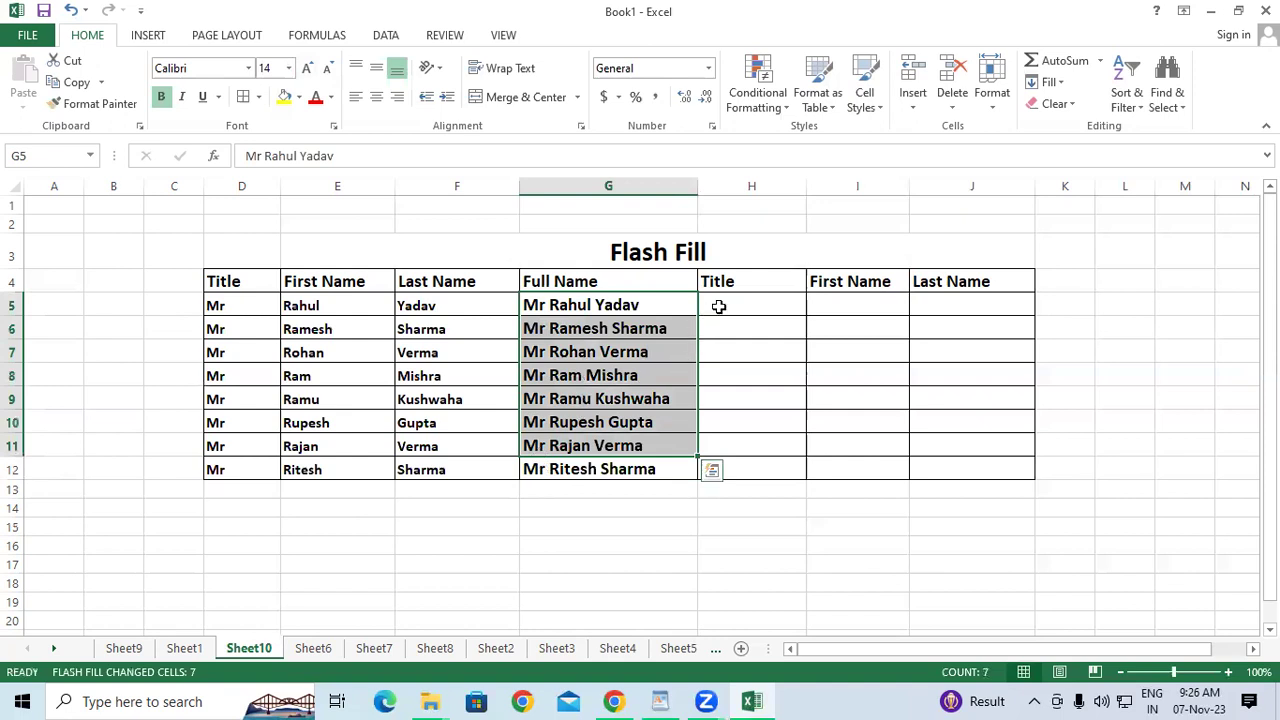
{"action": "left_click_drag", "start_coordinate": [718, 307], "coordinate": [756, 473]}
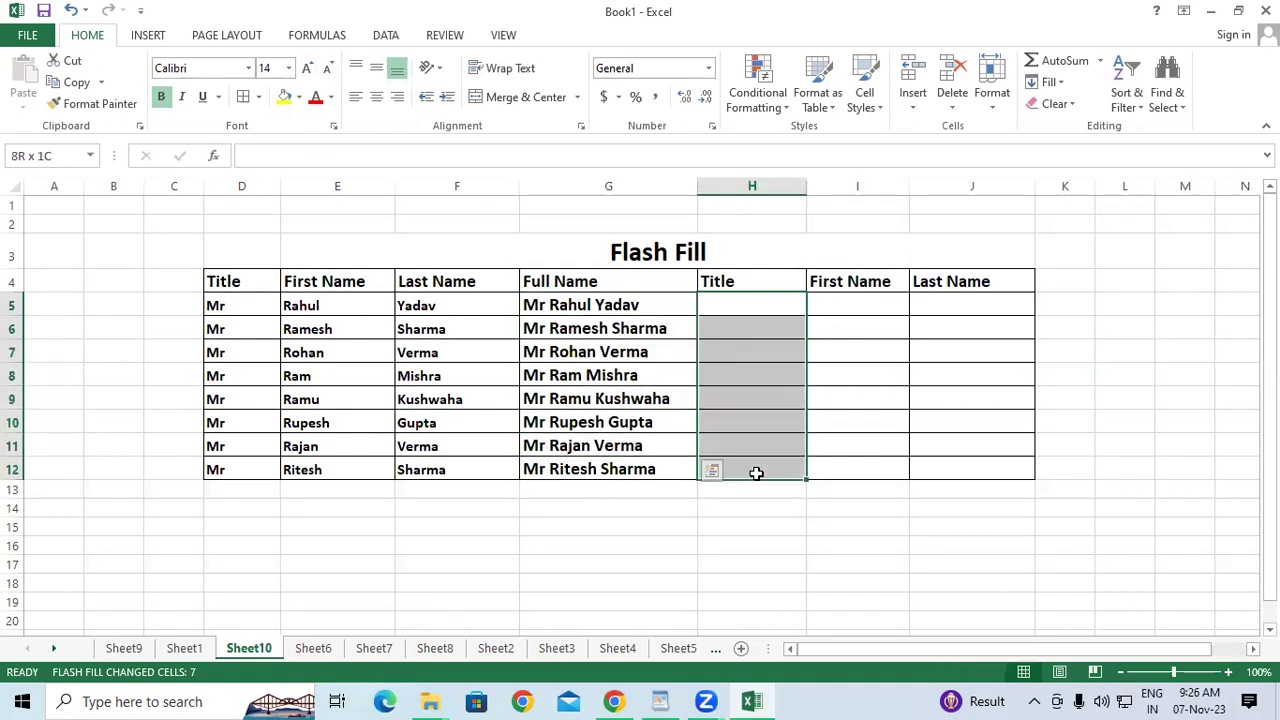
{"action": "mouse_move", "coordinate": [822, 304]}
{"action": "left_mouse_down"}
{"action": "mouse_move", "coordinate": [859, 487]}
{"action": "mouse_move", "coordinate": [861, 470]}
{"action": "left_mouse_up"}
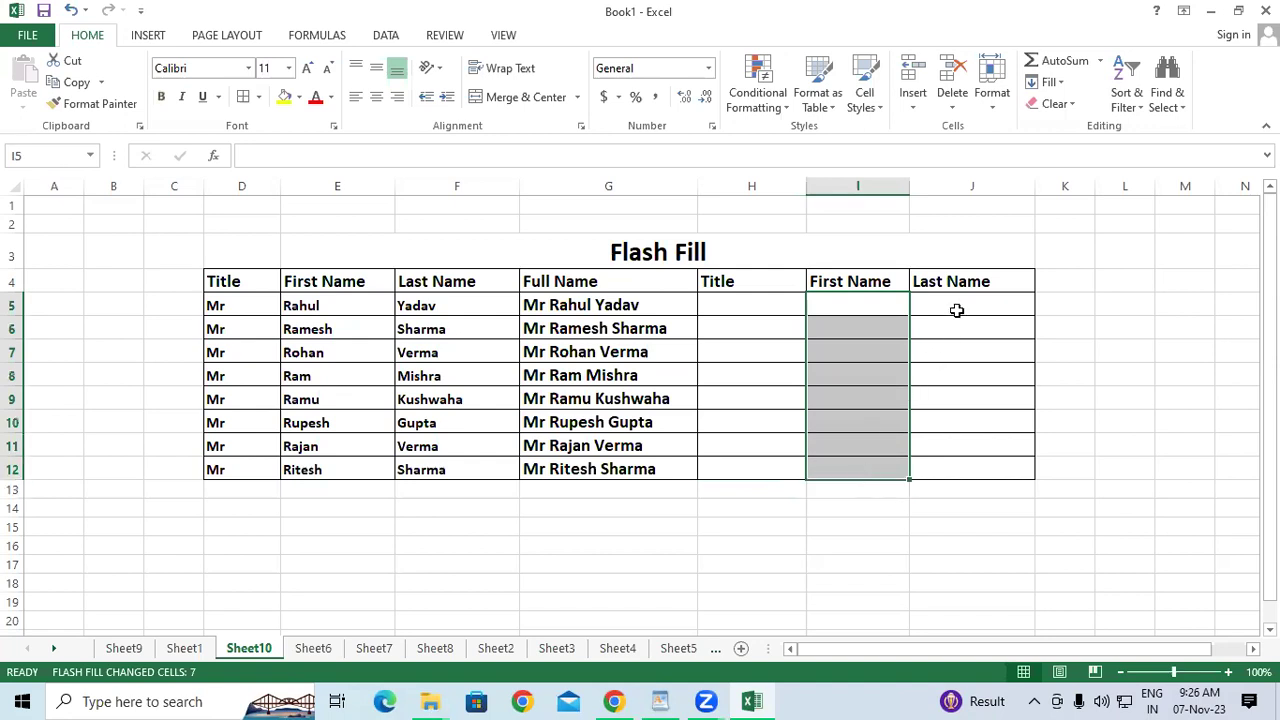
Type Mr in H5 and Flash Fill it down through H12 with Ctrl+E.
{"action": "left_click", "coordinate": [957, 310]}
{"action": "left_click_drag", "start_coordinate": [957, 310], "coordinate": [957, 460]}
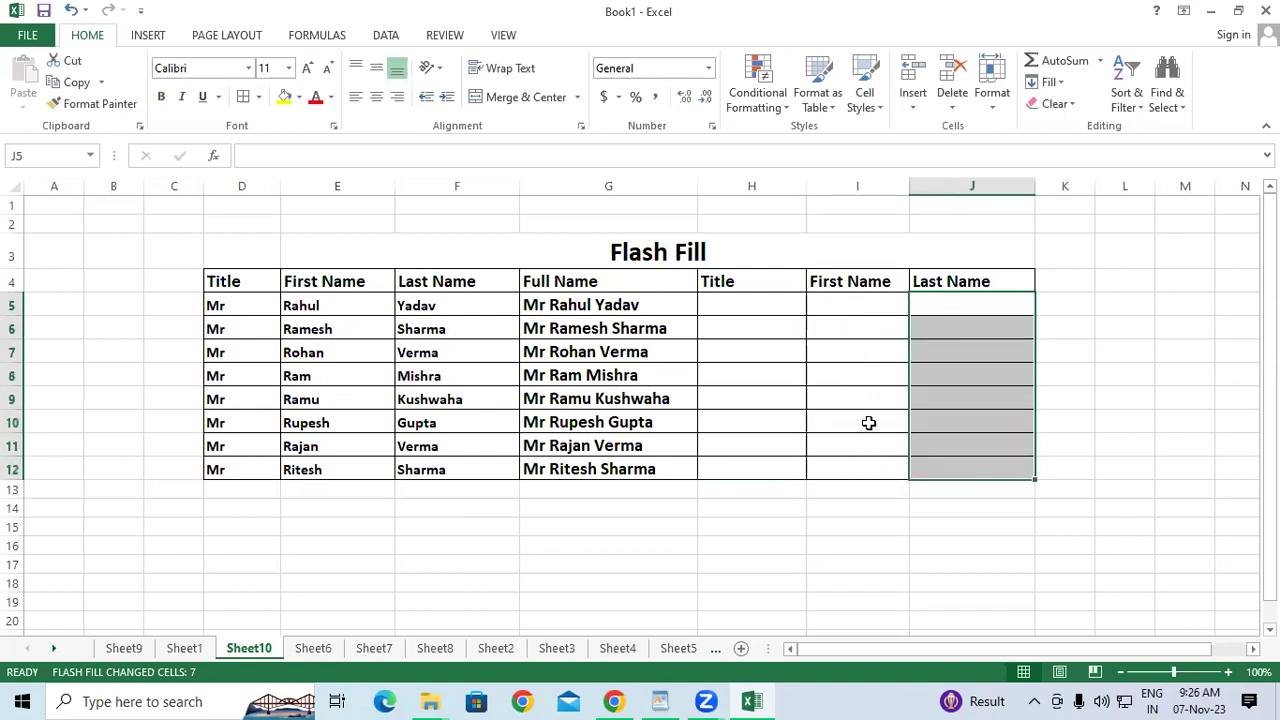
{"action": "left_click", "coordinate": [752, 306]}
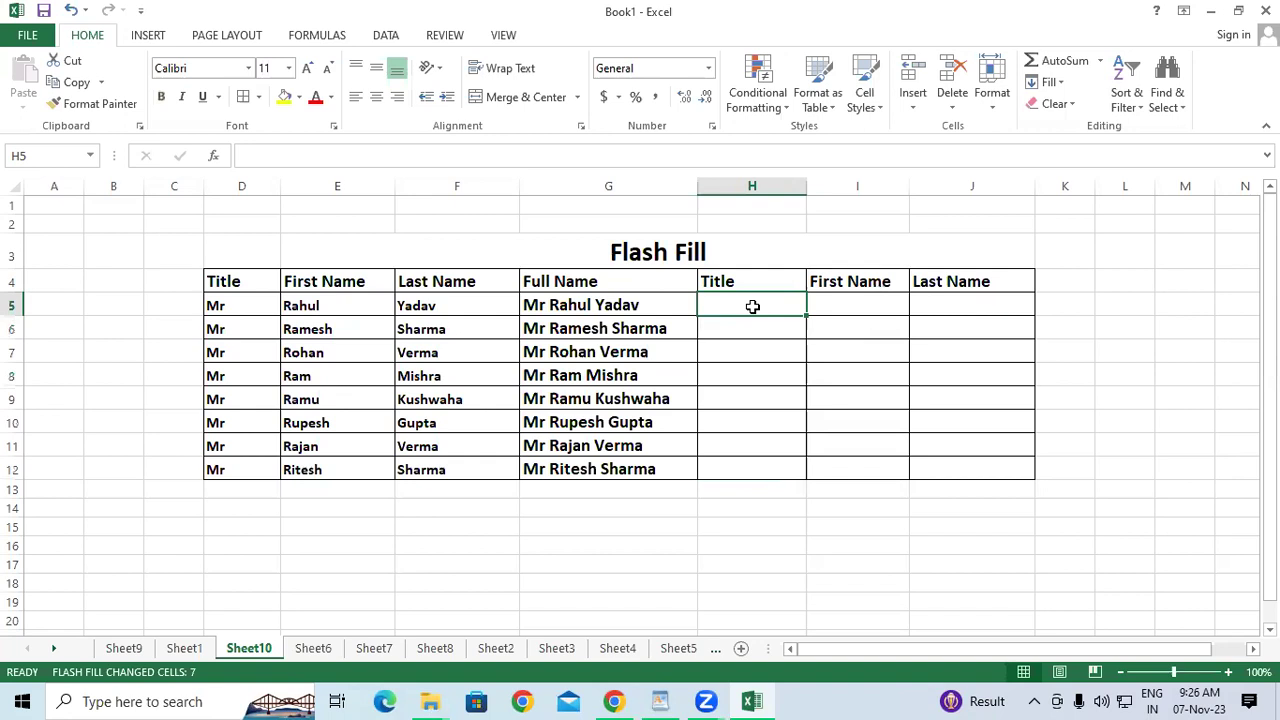
{"action": "type", "text": "Mr"}
{"action": "key", "text": "Return"}
{"action": "mouse_move", "coordinate": [752, 306]}
{"action": "left_mouse_down"}
{"action": "mouse_move", "coordinate": [760, 483]}
{"action": "mouse_move", "coordinate": [762, 468]}
{"action": "left_mouse_up"}
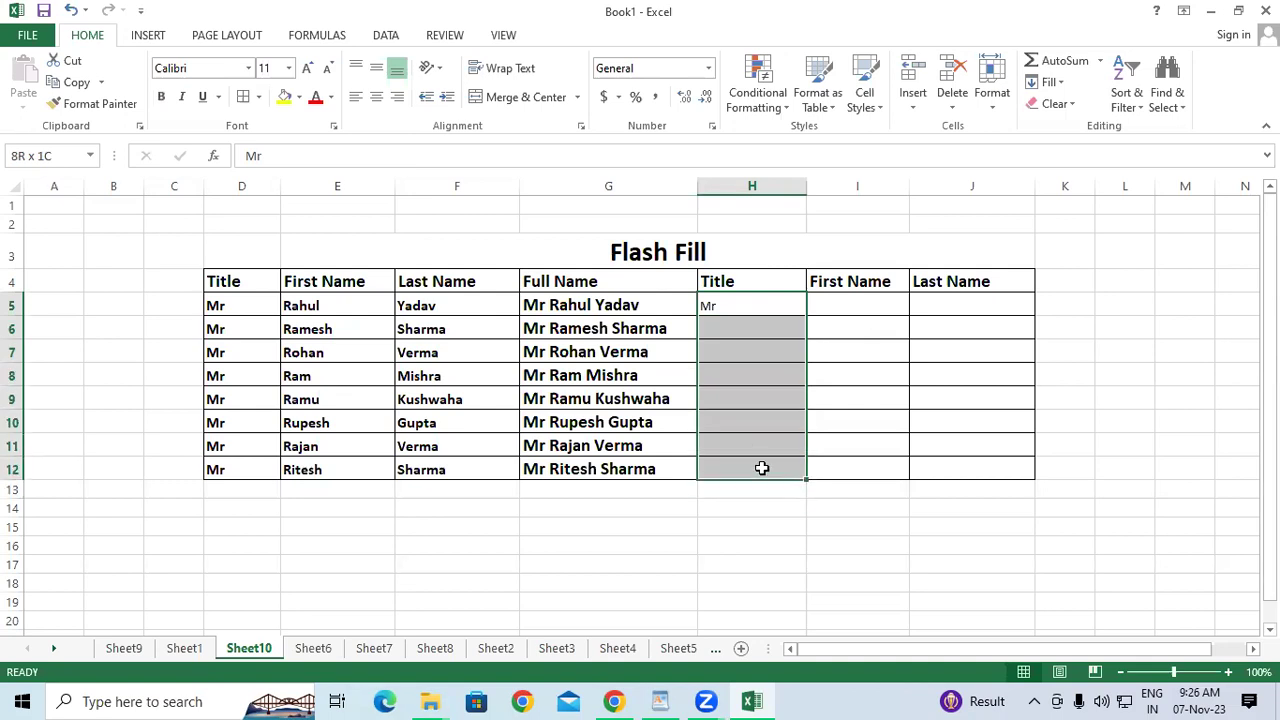
{"action": "key", "text": "ctrl+e"}
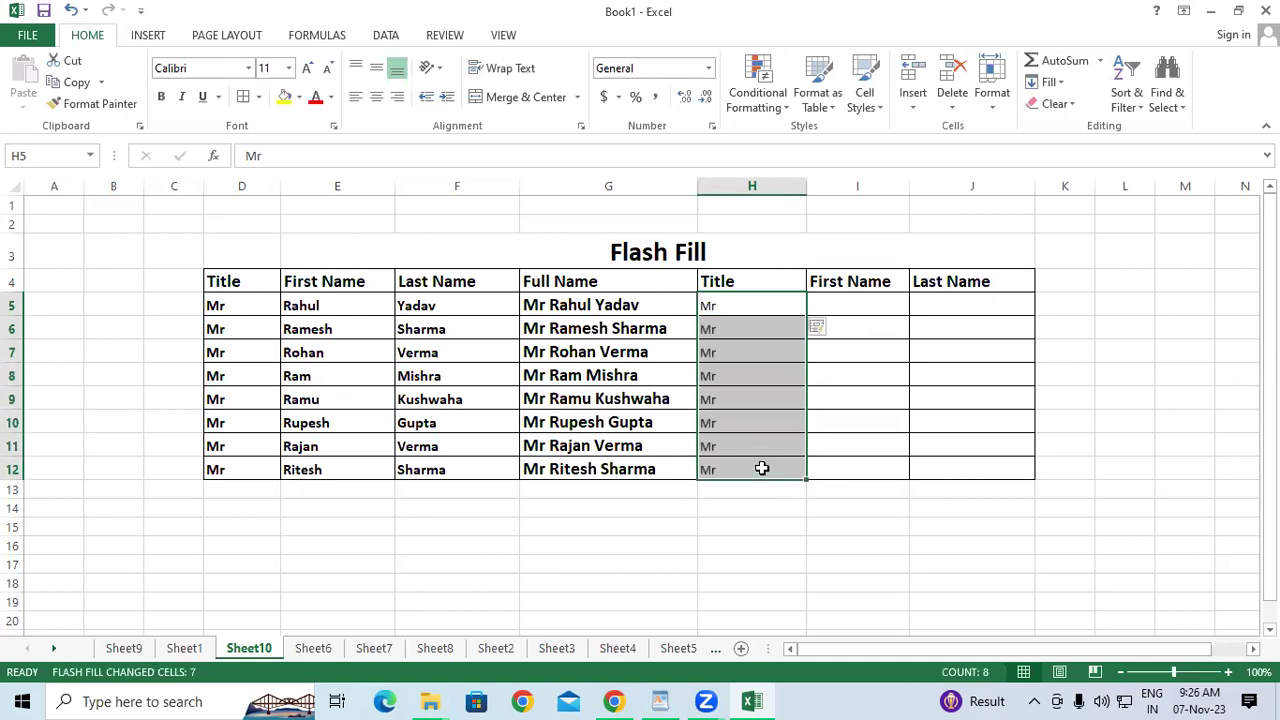
{"action": "left_click", "coordinate": [762, 468]}
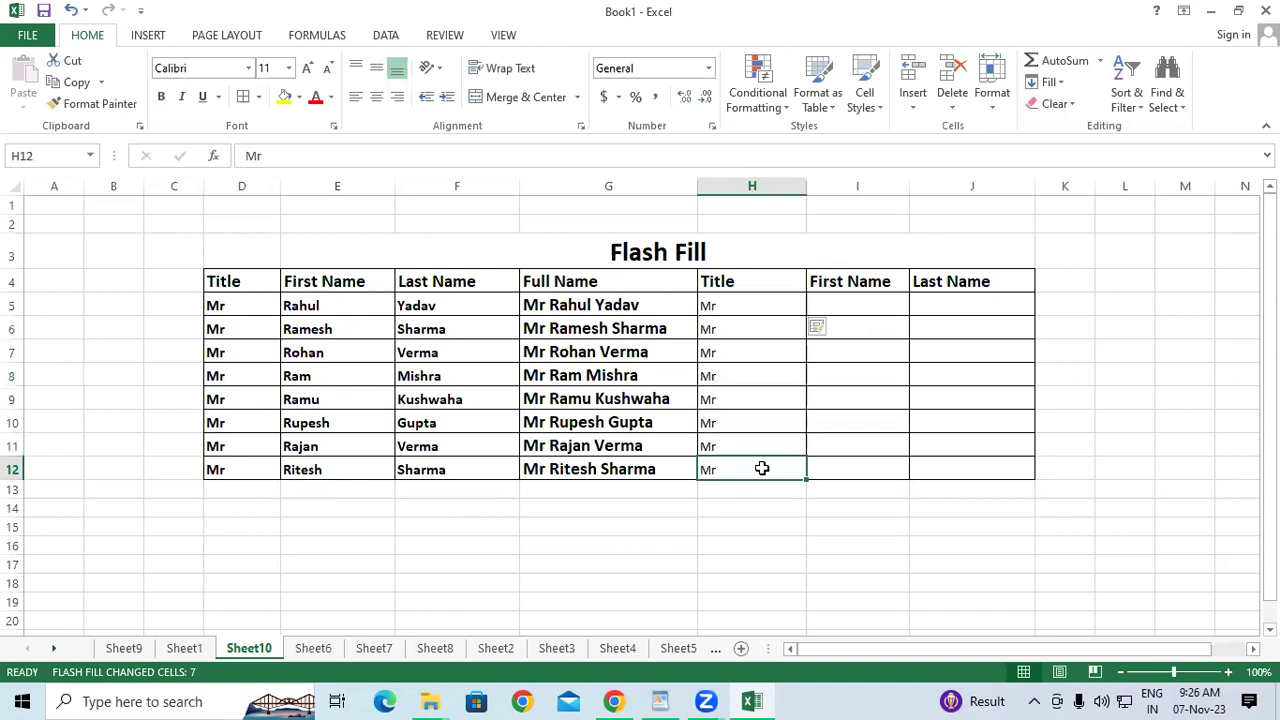
{"action": "left_click", "coordinate": [854, 308]}
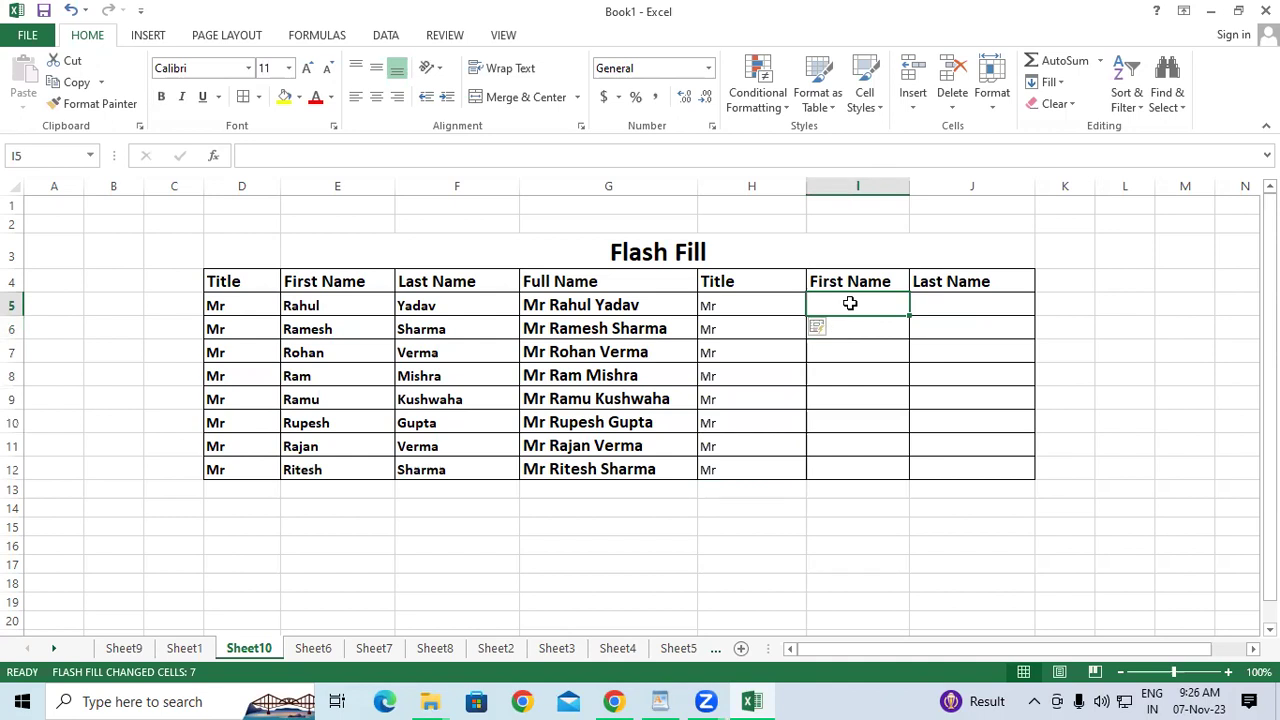
Enter Rahul in I5 and Flash Fill the first names down to I12.
{"action": "type", "text": "Rahul"}
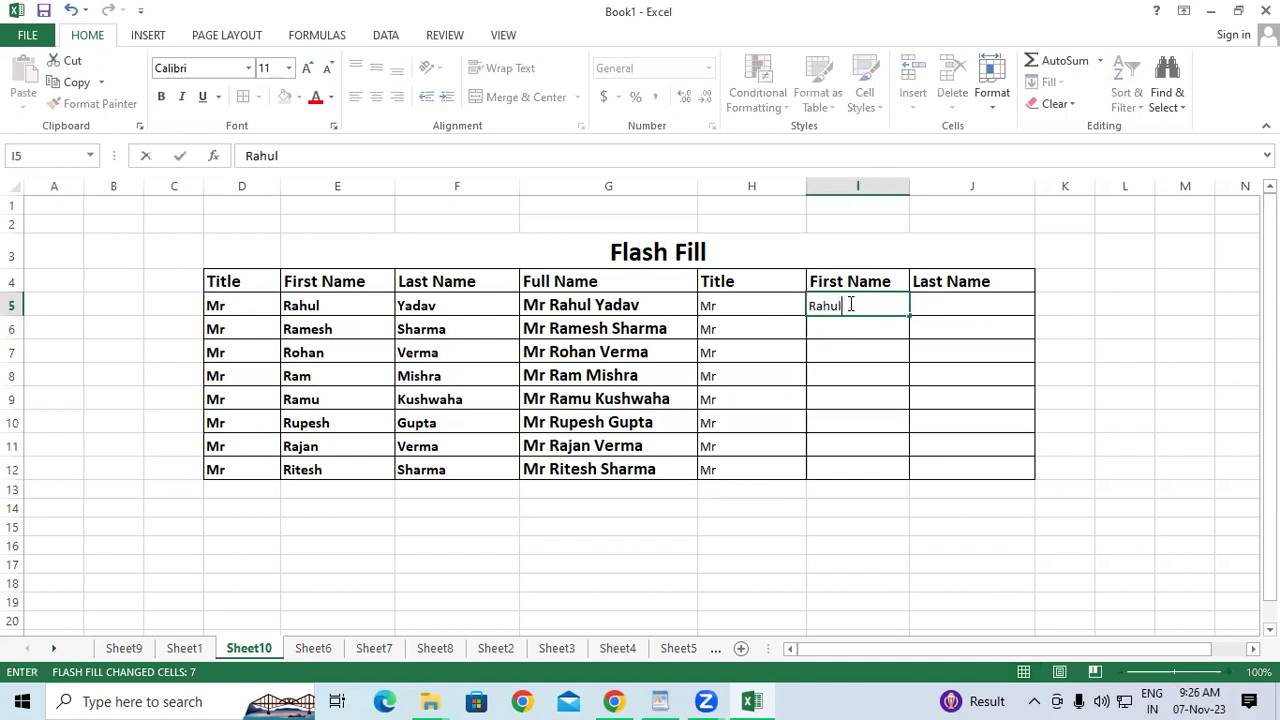
{"action": "key", "text": "Return"}
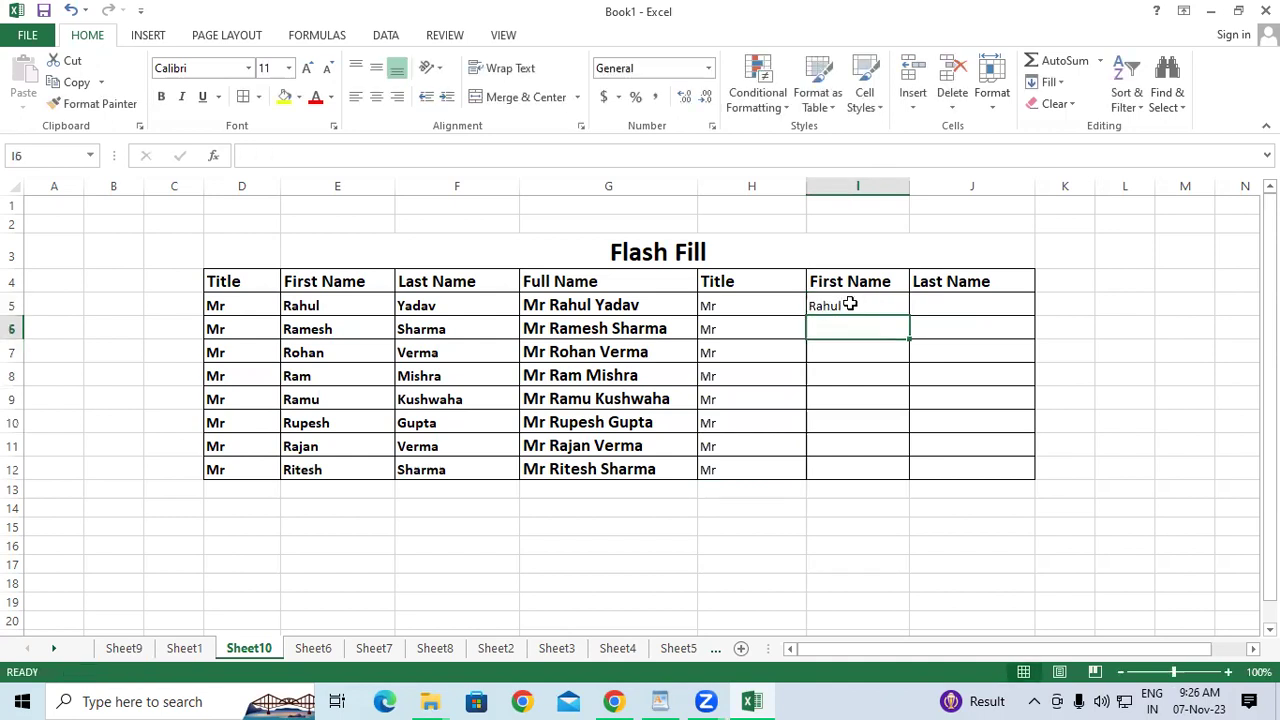
{"action": "left_click", "coordinate": [849, 304]}
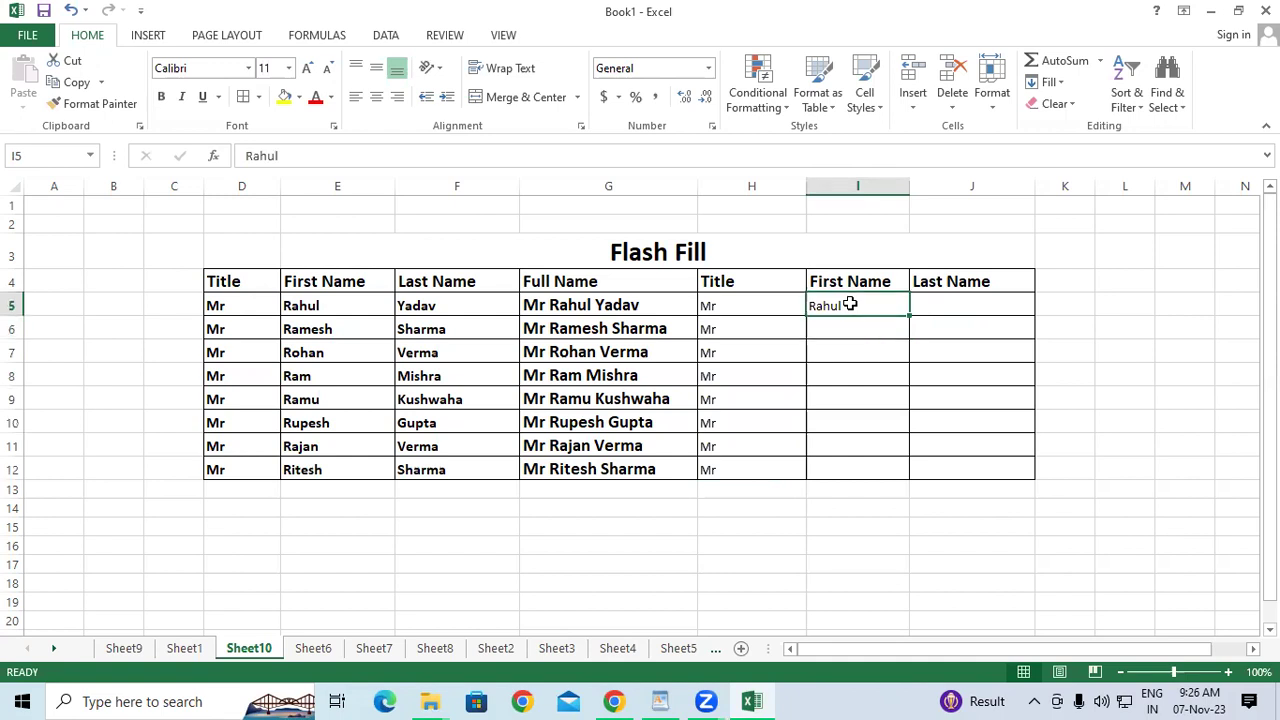
{"action": "left_click_drag", "start_coordinate": [849, 304], "coordinate": [859, 471]}
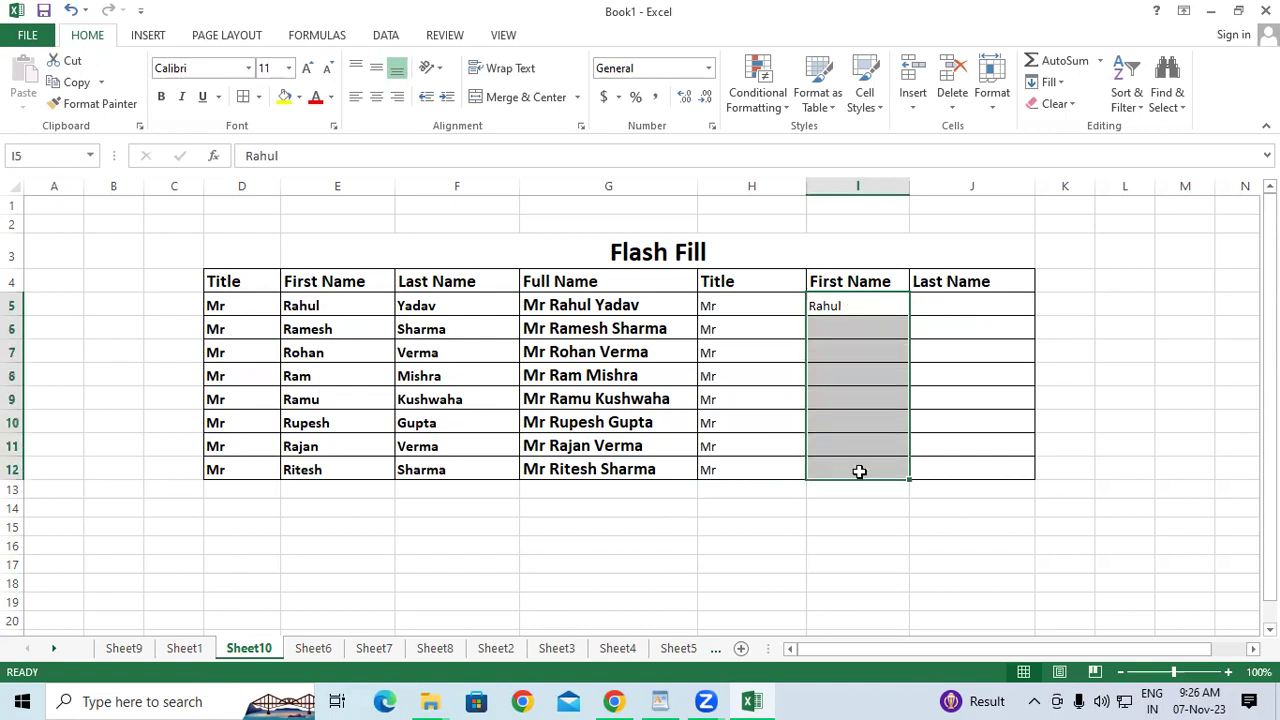
{"action": "key", "text": "ctrl+e"}
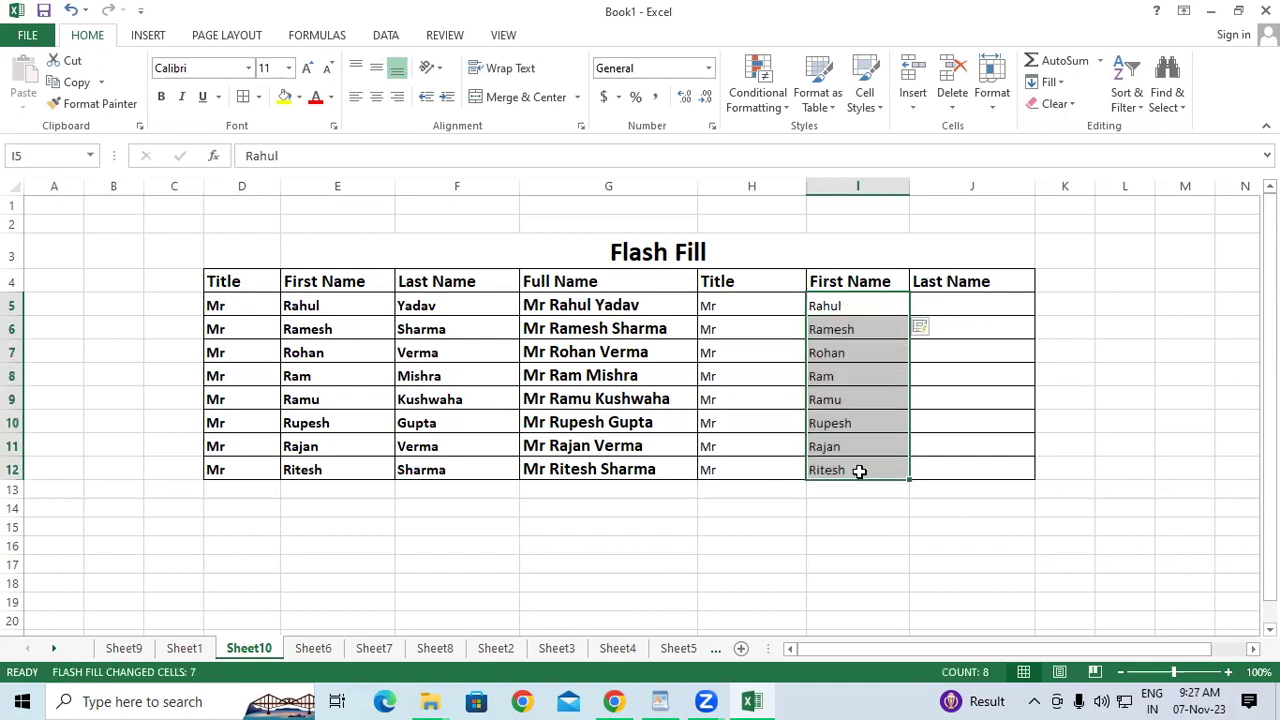
Make the first names in I5:I12 bold at font size 14.
{"action": "left_click", "coordinate": [161, 96]}
{"action": "left_click", "coordinate": [305, 70]}
{"action": "left_click", "coordinate": [305, 70]}
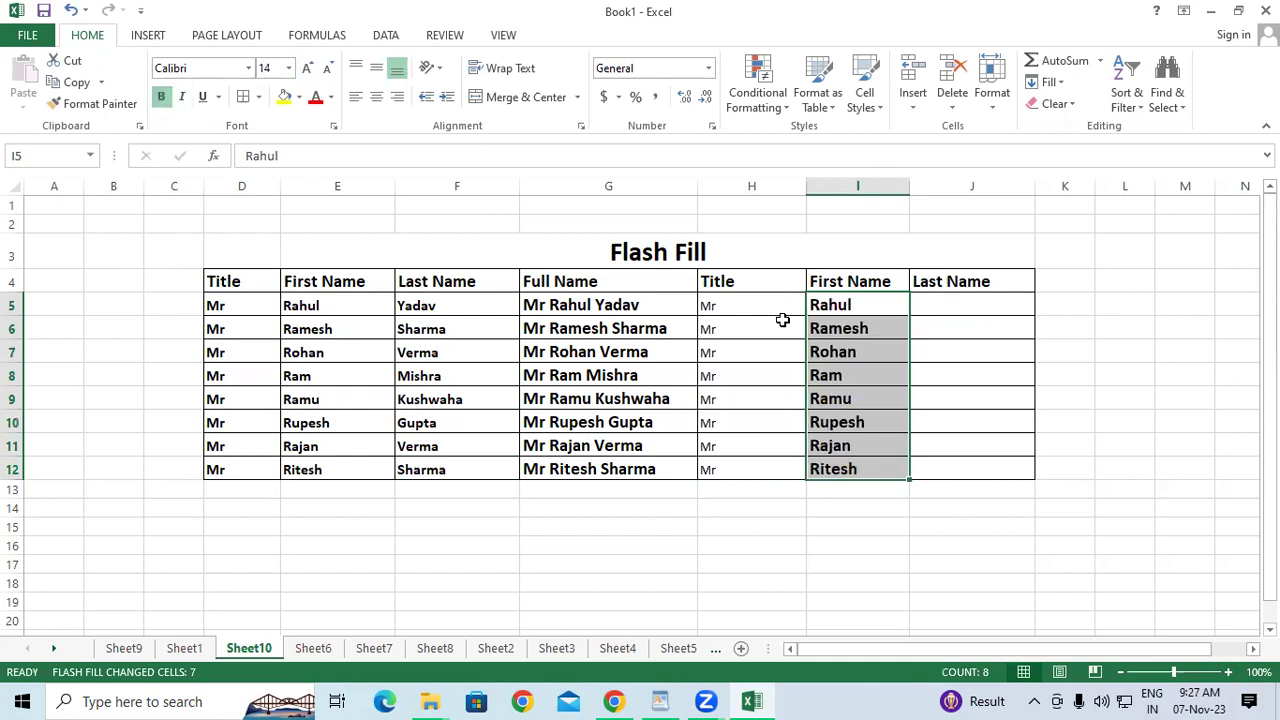
{"action": "left_click_drag", "start_coordinate": [769, 316], "coordinate": [752, 469]}
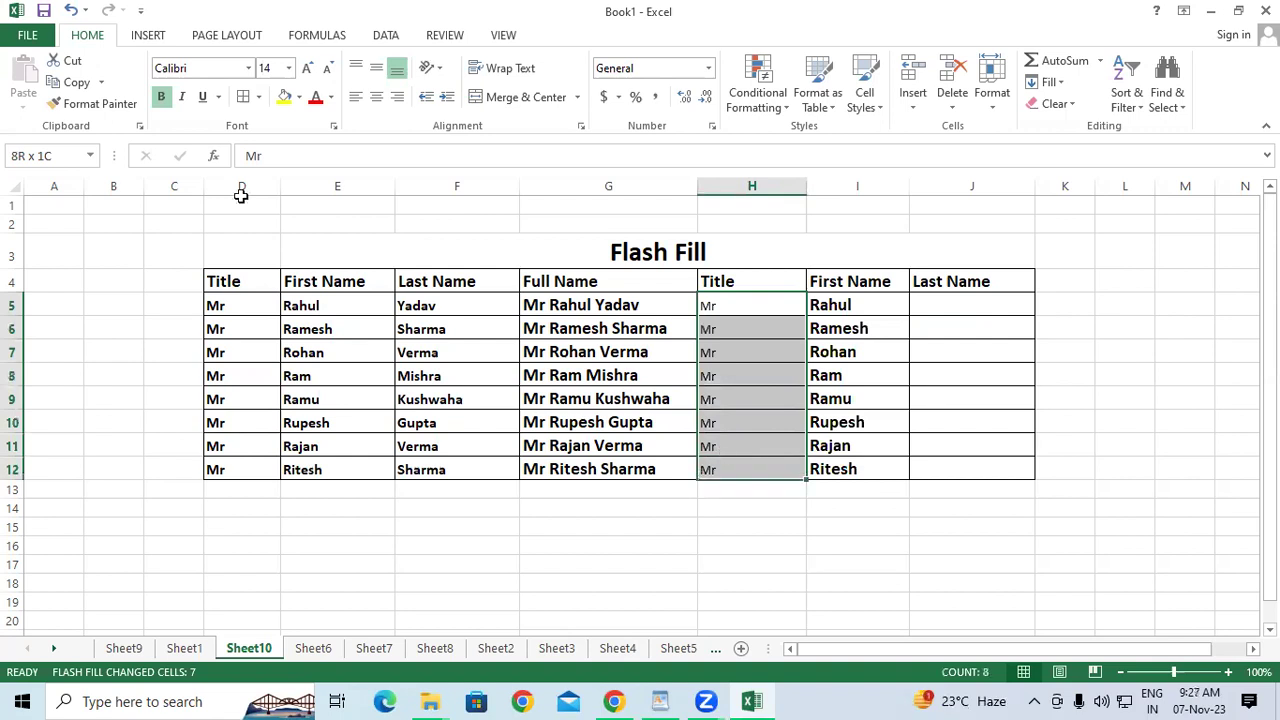
Bold the Mr titles in H5:H12 and step their font size up to 16.
{"action": "left_click", "coordinate": [161, 96]}
{"action": "left_click", "coordinate": [307, 69]}
{"action": "left_click", "coordinate": [307, 69]}
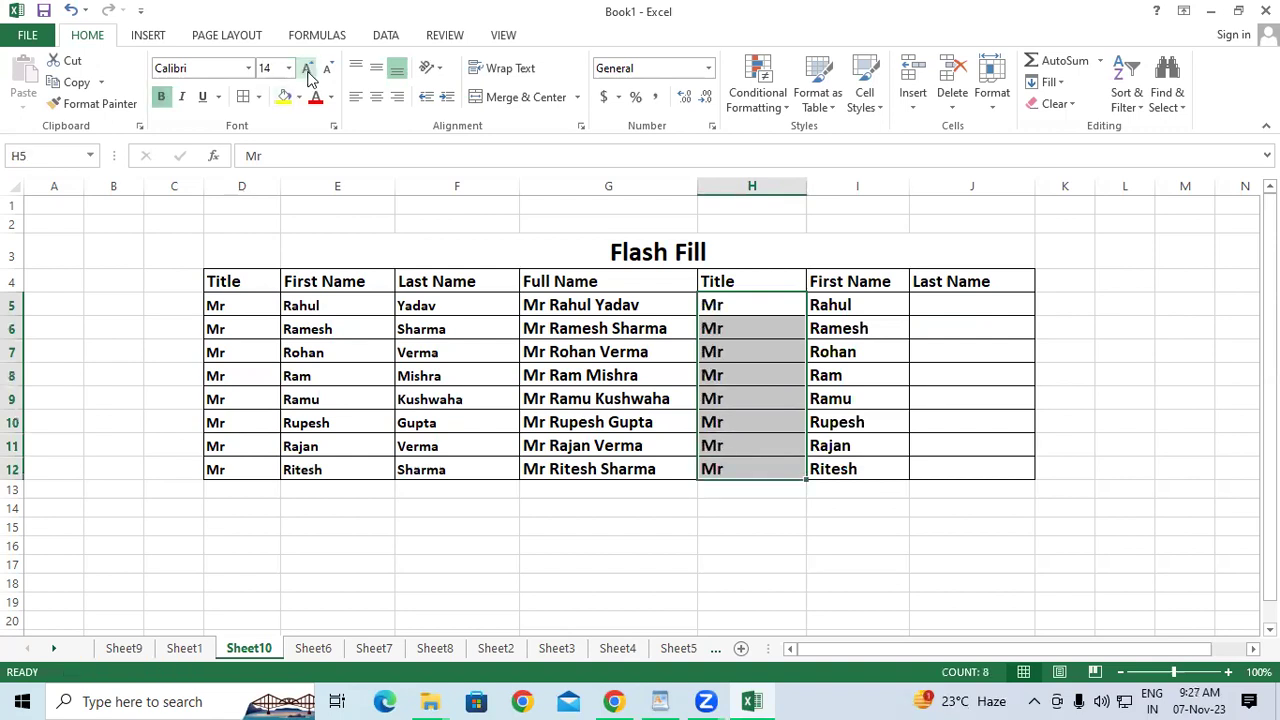
{"action": "left_click", "coordinate": [307, 69]}
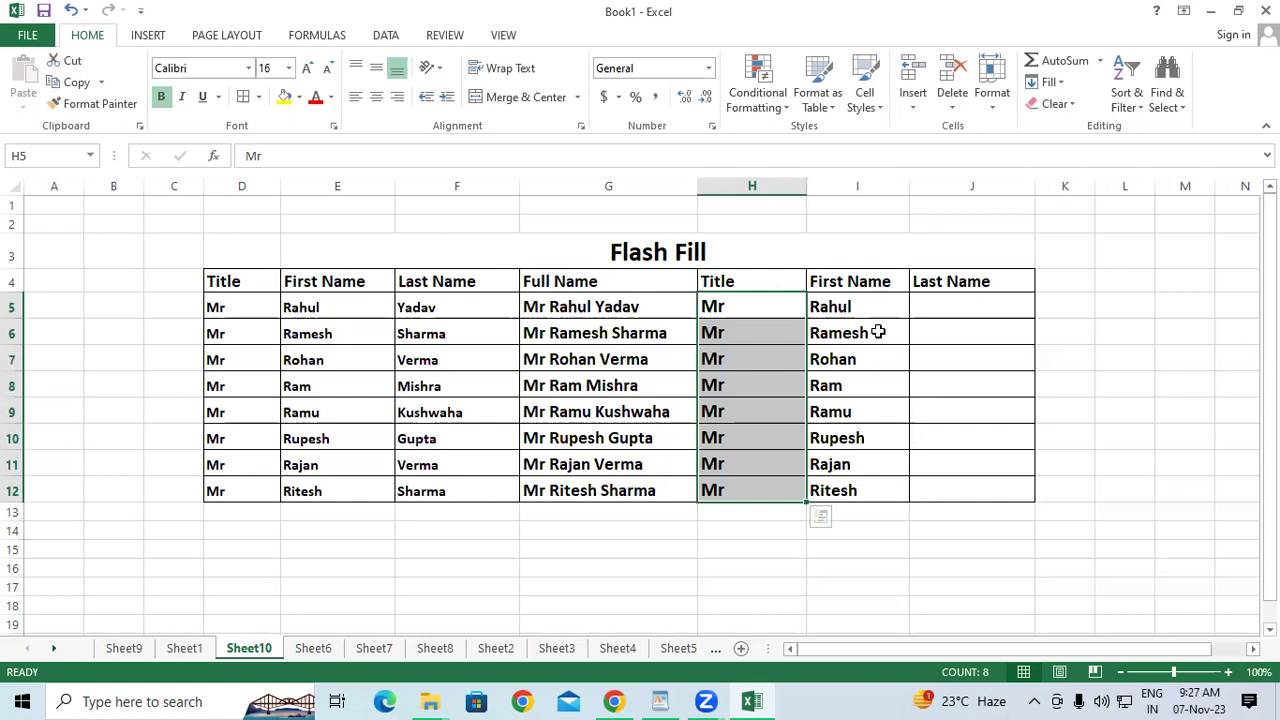
Enter Yadav in J5 and Flash Fill the last names down to J12 via the Fill menu.
{"action": "left_click", "coordinate": [986, 283]}
{"action": "left_click", "coordinate": [958, 309]}
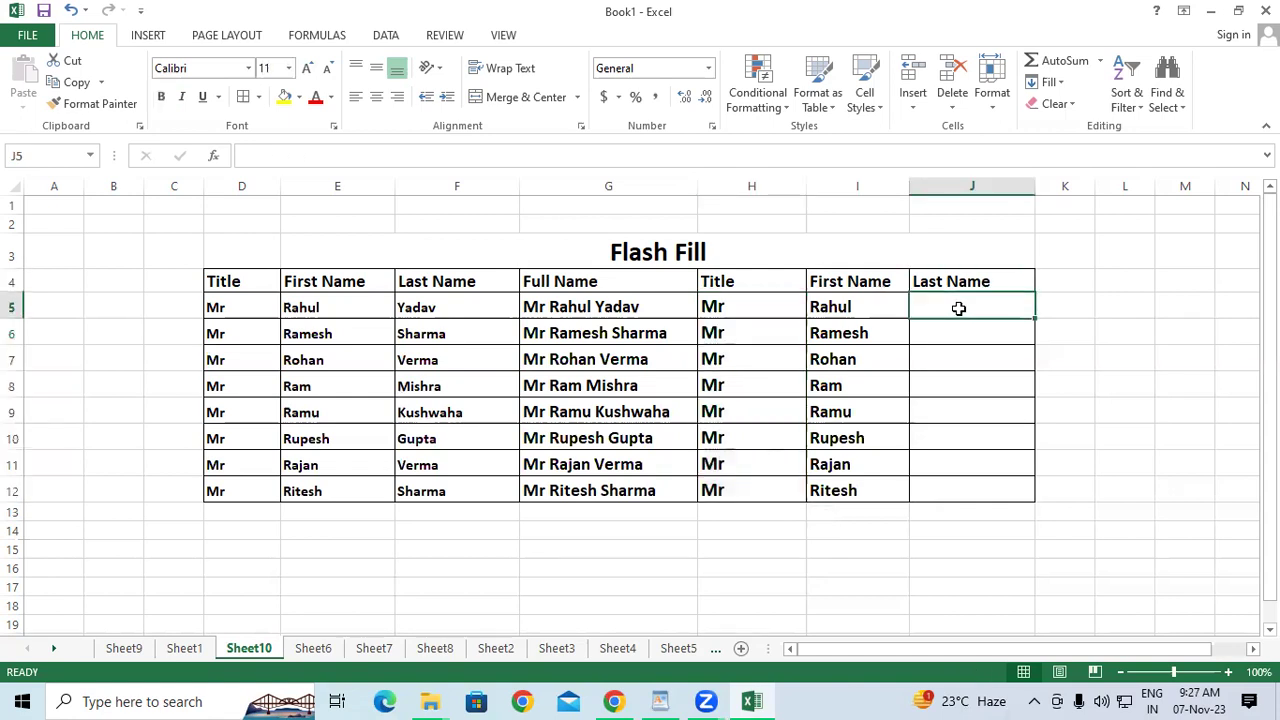
{"action": "type", "text": "Yadav"}
{"action": "key", "text": "Return"}
{"action": "mouse_move", "coordinate": [958, 309]}
{"action": "left_mouse_down"}
{"action": "mouse_move", "coordinate": [949, 411]}
{"action": "mouse_move", "coordinate": [962, 490]}
{"action": "left_mouse_up"}
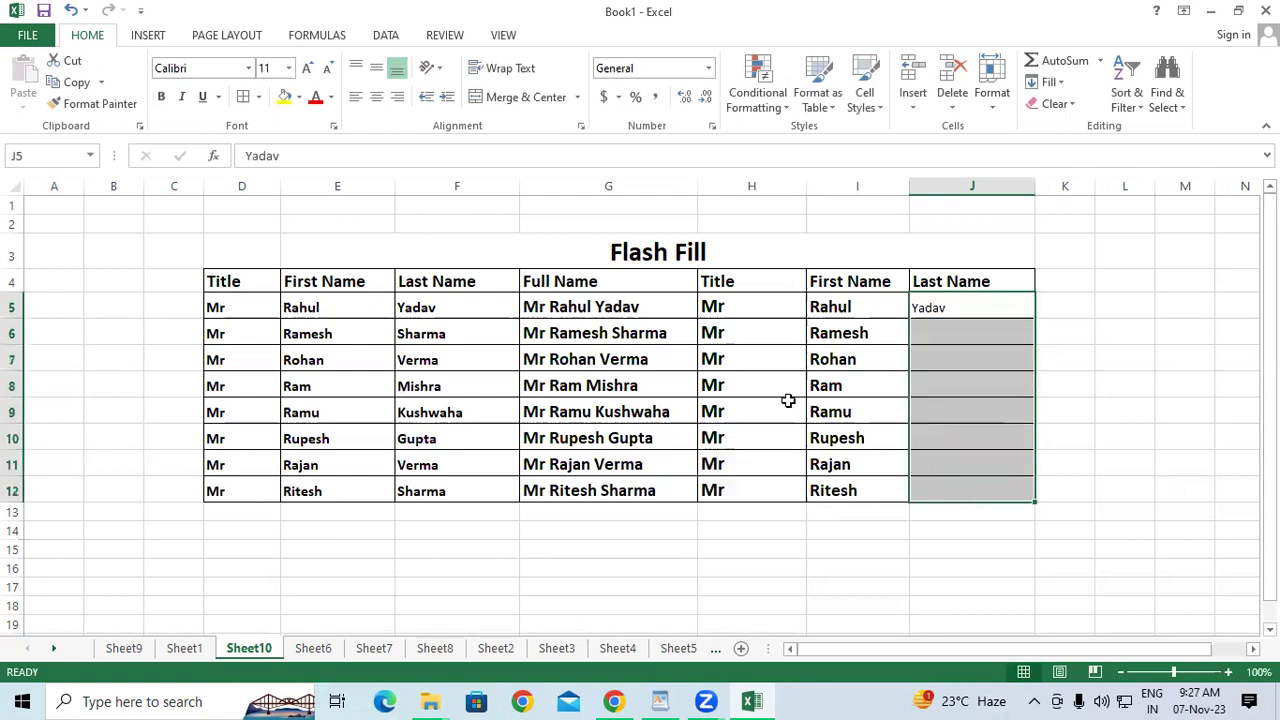
{"action": "left_click", "coordinate": [1049, 82]}
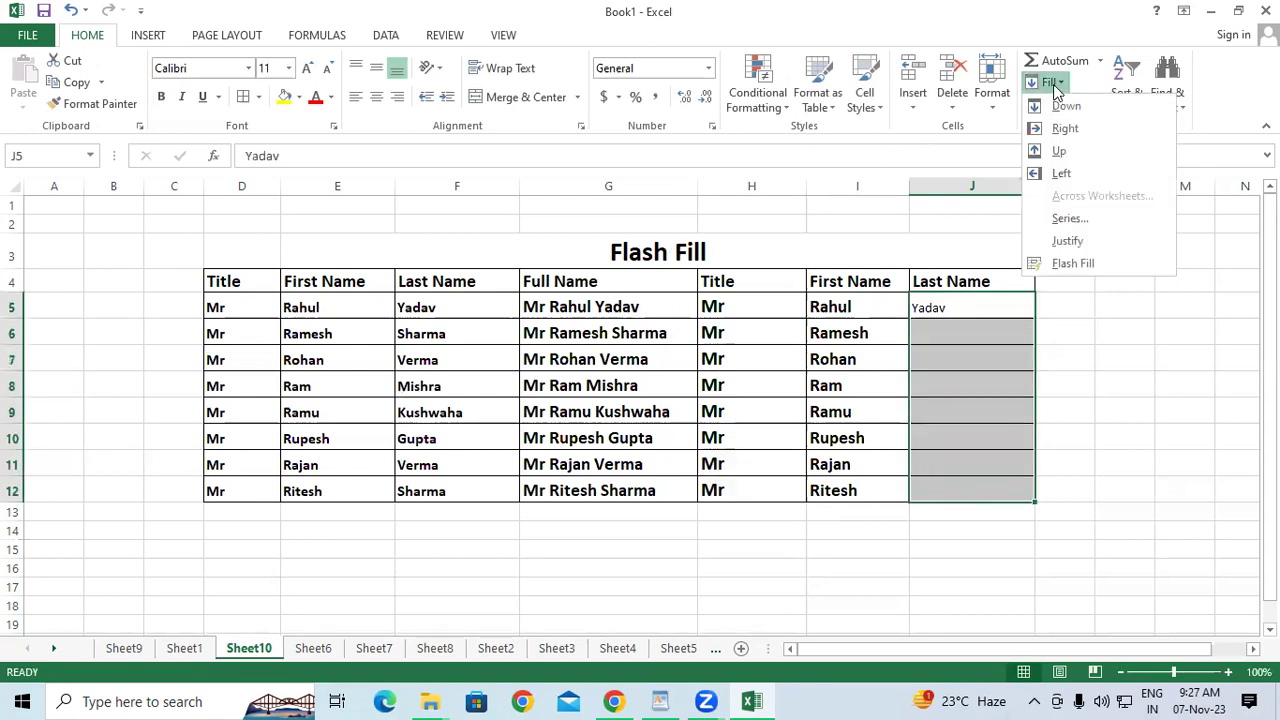
{"action": "left_click", "coordinate": [1070, 265]}
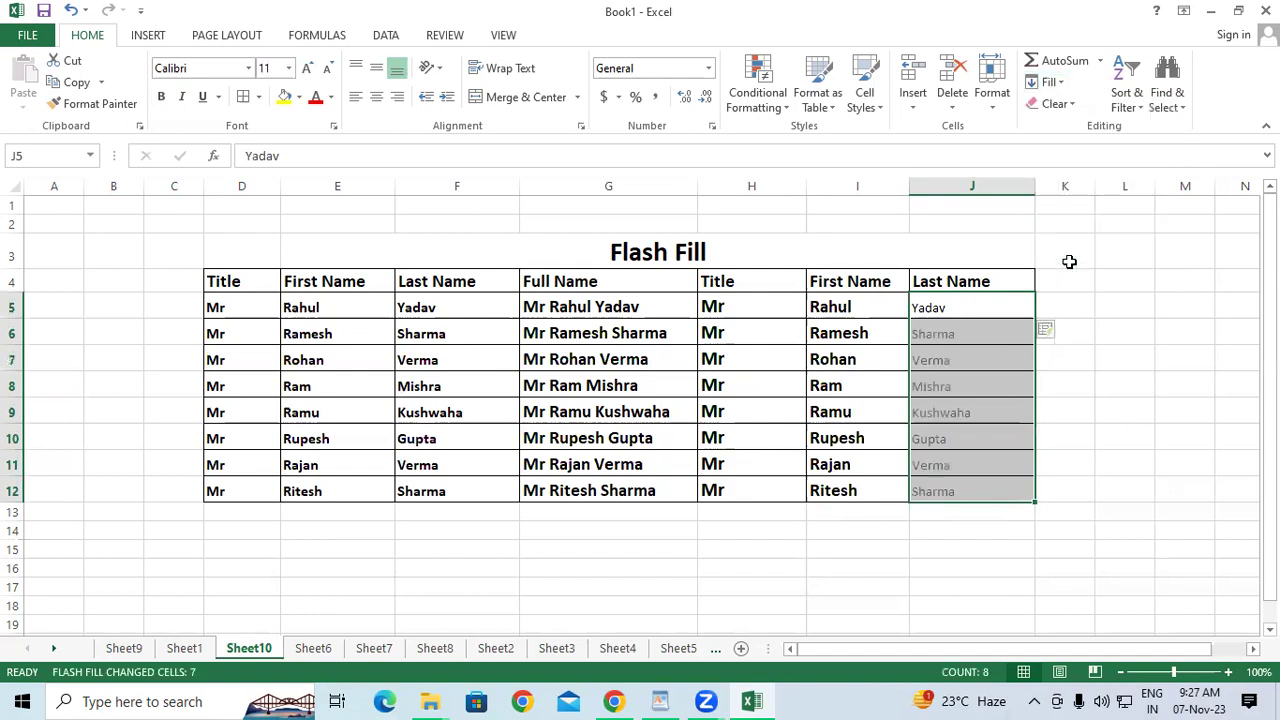
Make the last names bold and enlarge them to match column I.
{"action": "left_click", "coordinate": [161, 97]}
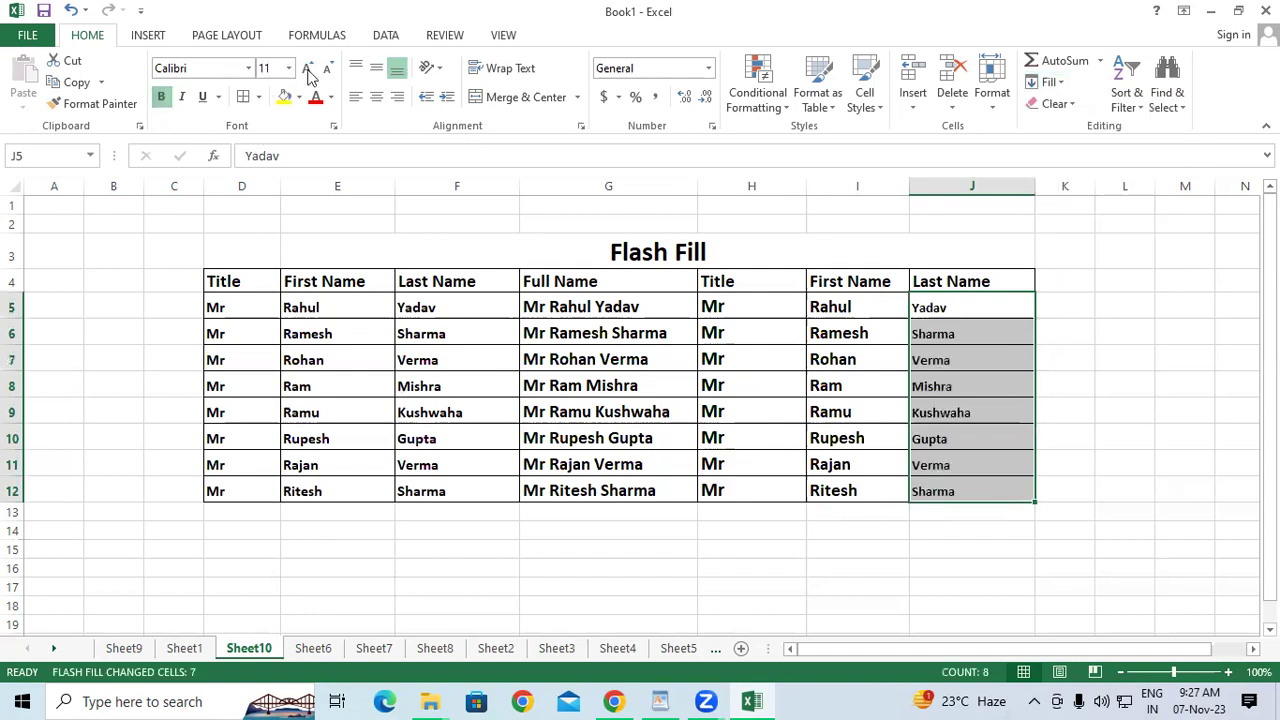
{"action": "left_click", "coordinate": [307, 69]}
{"action": "left_click", "coordinate": [307, 69]}
{"action": "left_click", "coordinate": [1194, 360]}
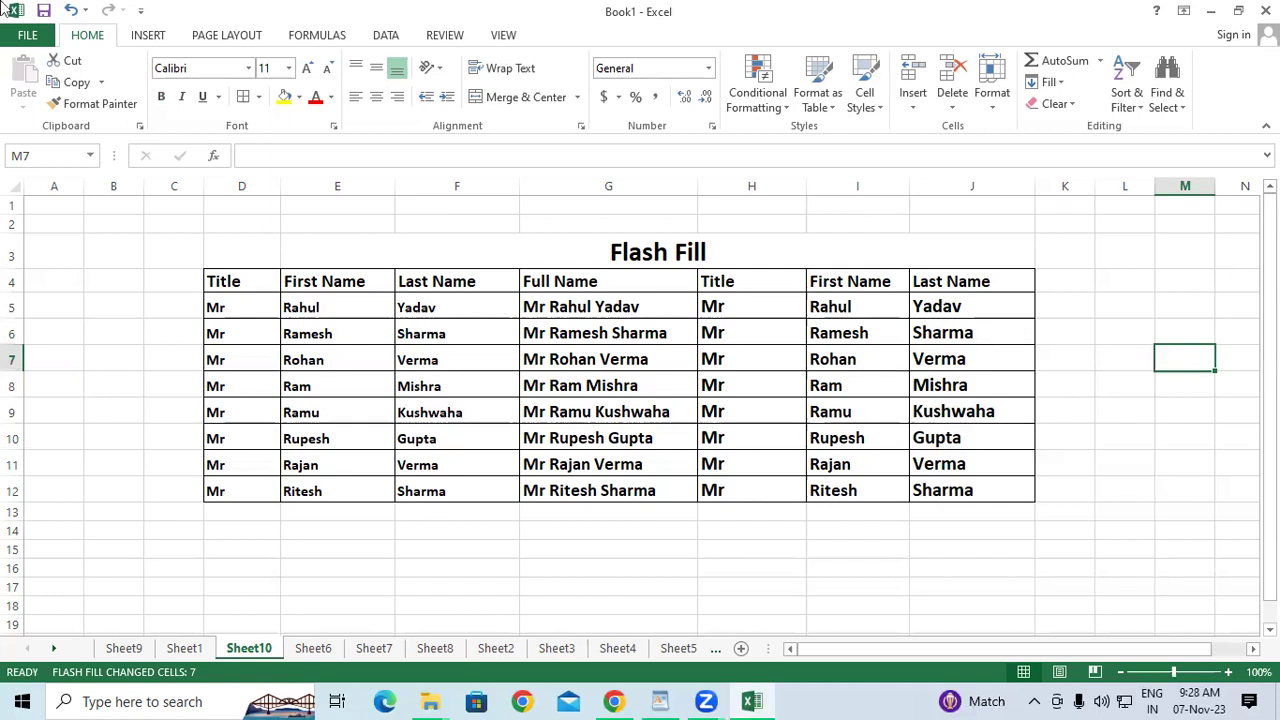
Give the Flash Fill title in E3 and the header rows a yellow fill with red text.
{"action": "left_click", "coordinate": [655, 255]}
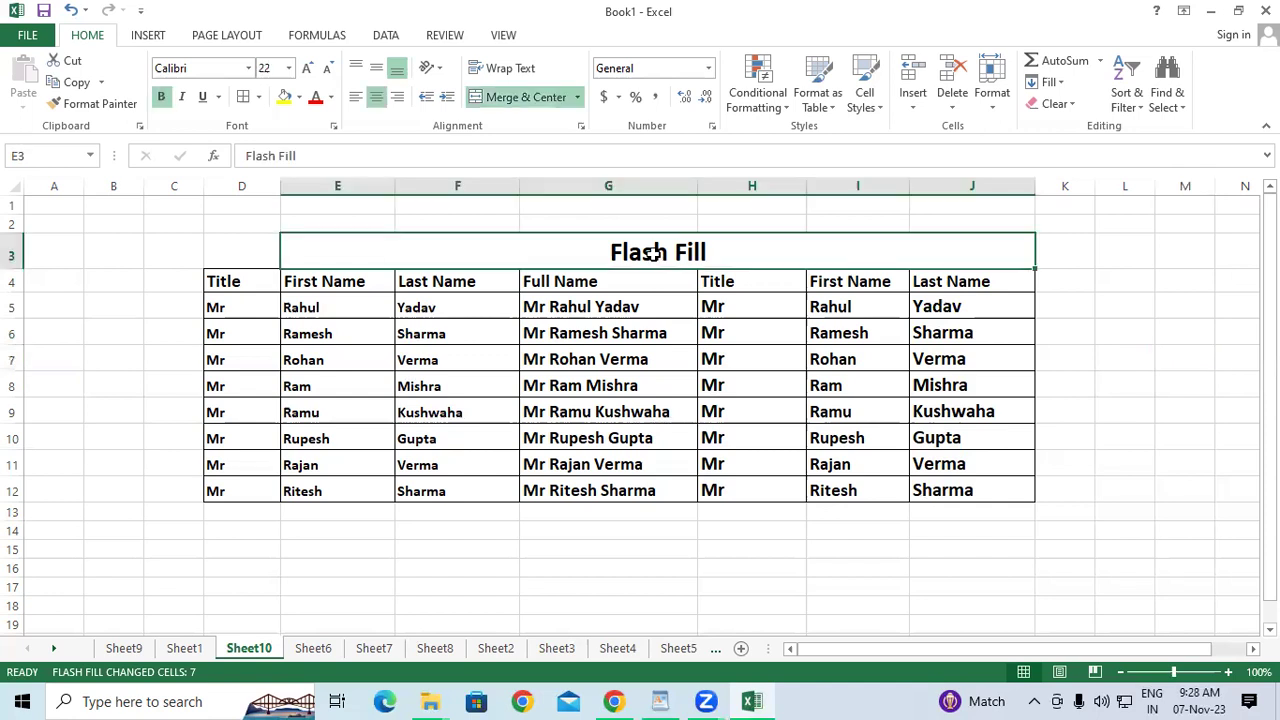
{"action": "left_click", "coordinate": [285, 97]}
{"action": "left_click", "coordinate": [315, 97]}
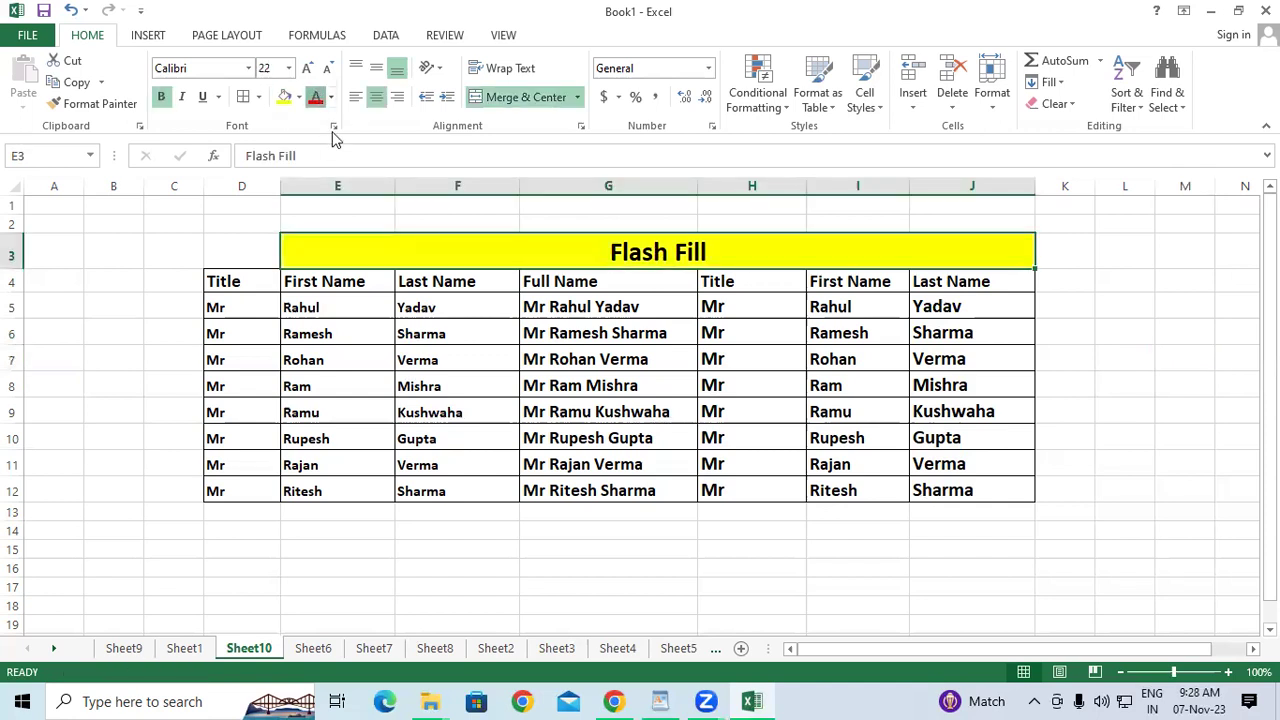
{"action": "left_click", "coordinate": [362, 305]}
{"action": "left_click_drag", "start_coordinate": [267, 284], "coordinate": [864, 298]}
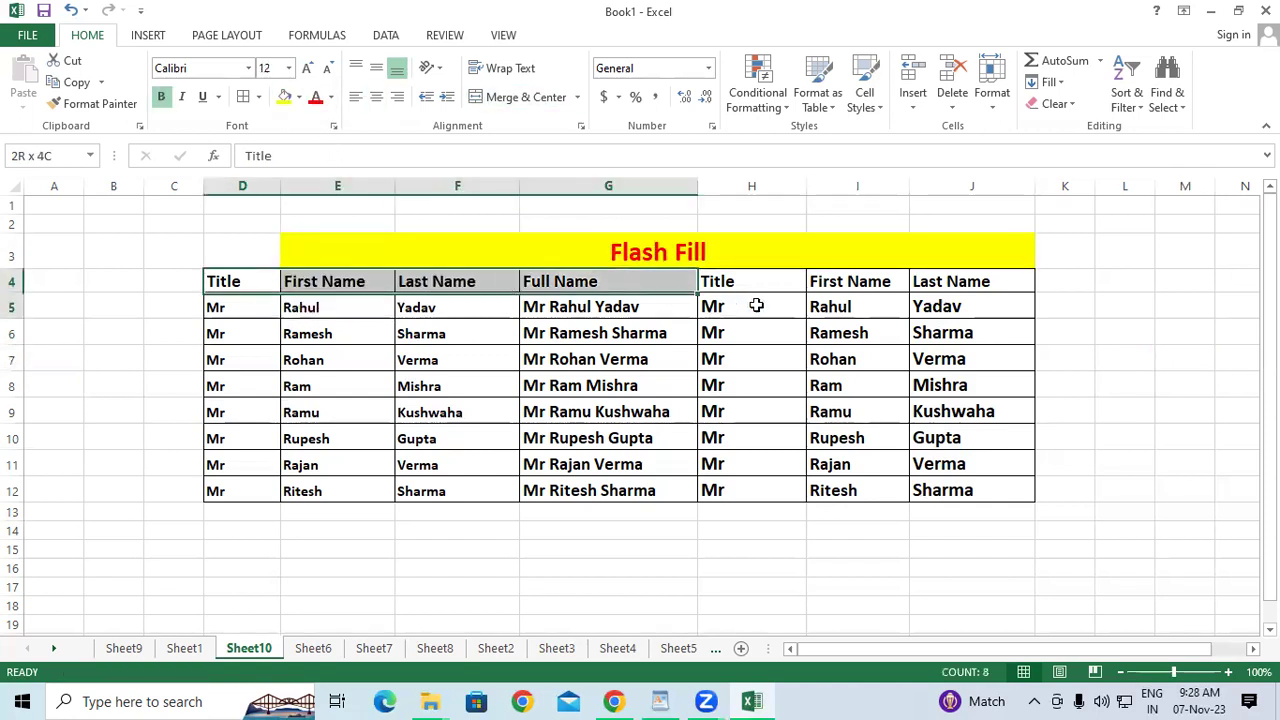
{"action": "left_click", "coordinate": [315, 97]}
{"action": "left_click", "coordinate": [286, 98]}
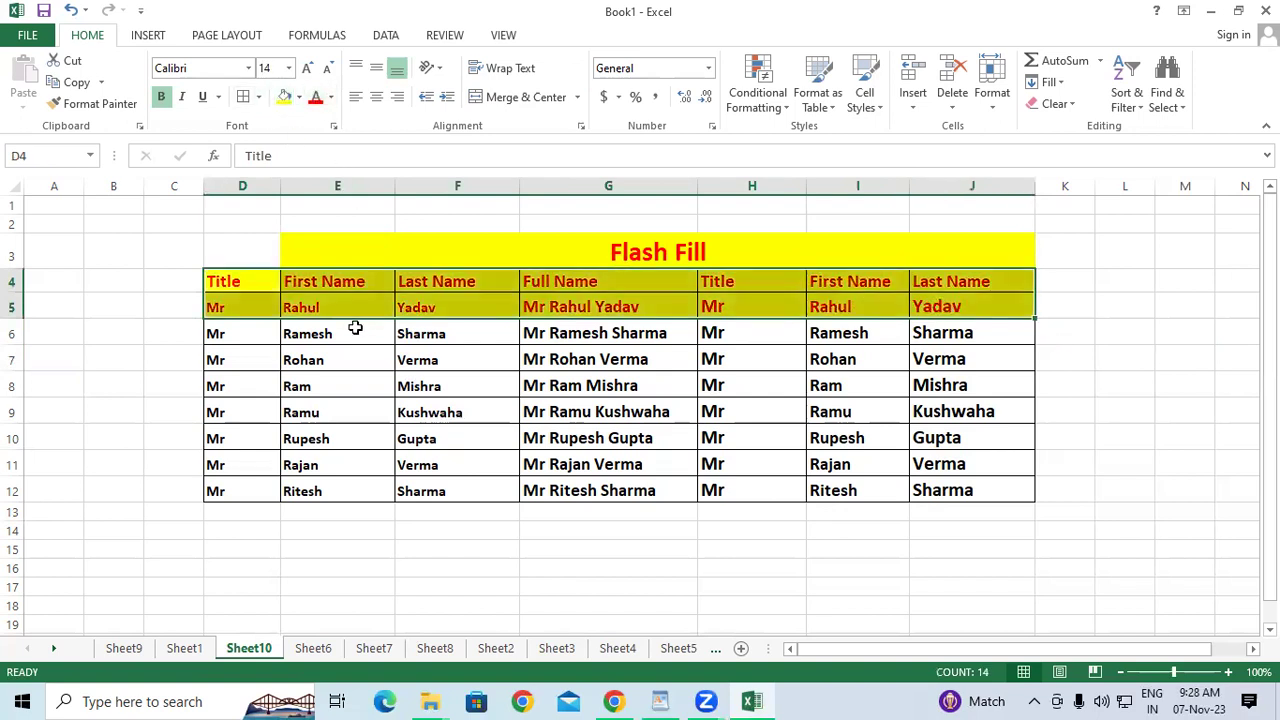
Return data row 5 to No Fill with black Automatic text.
{"action": "left_click_drag", "start_coordinate": [240, 307], "coordinate": [943, 304]}
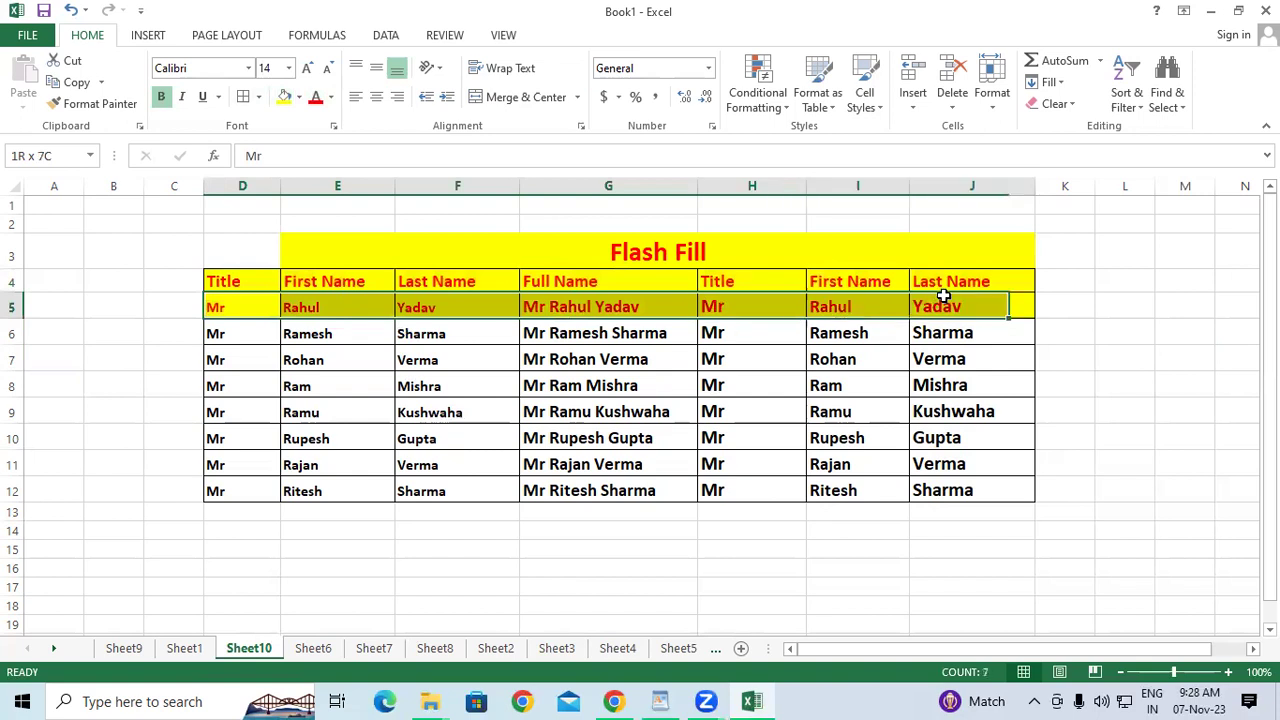
{"action": "left_click", "coordinate": [298, 97]}
{"action": "left_click", "coordinate": [347, 262]}
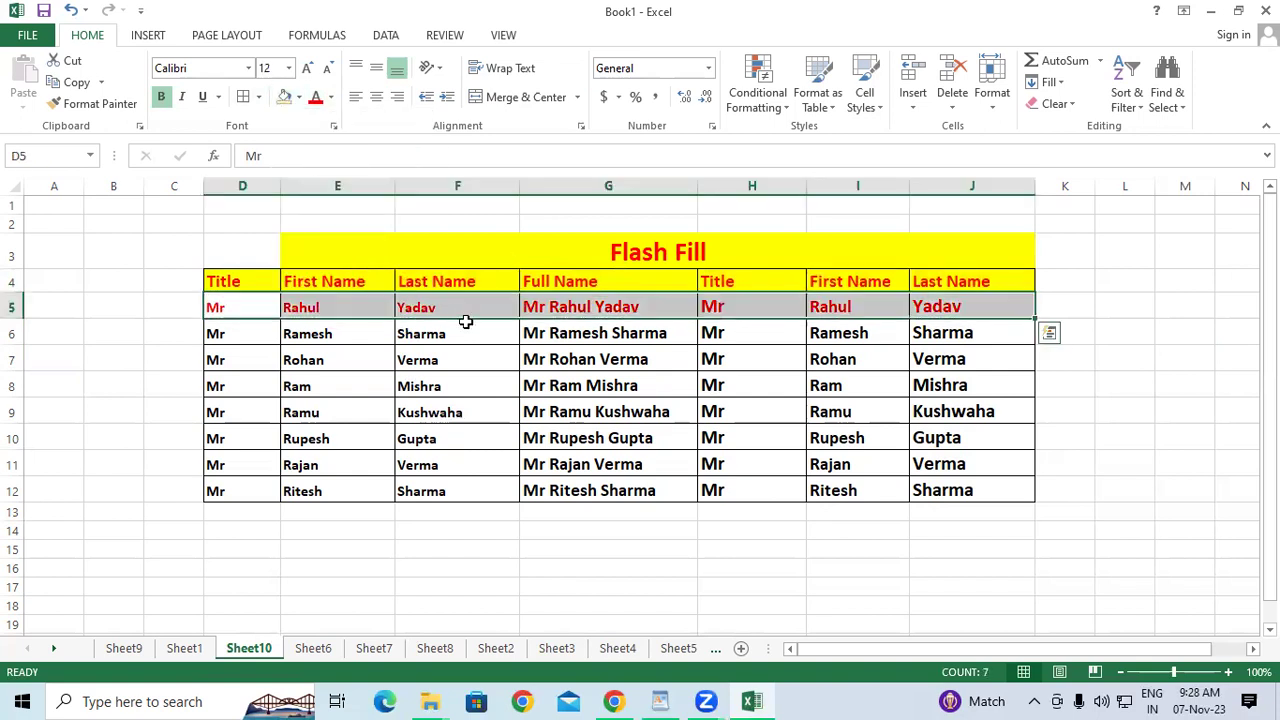
{"action": "left_click", "coordinate": [330, 99]}
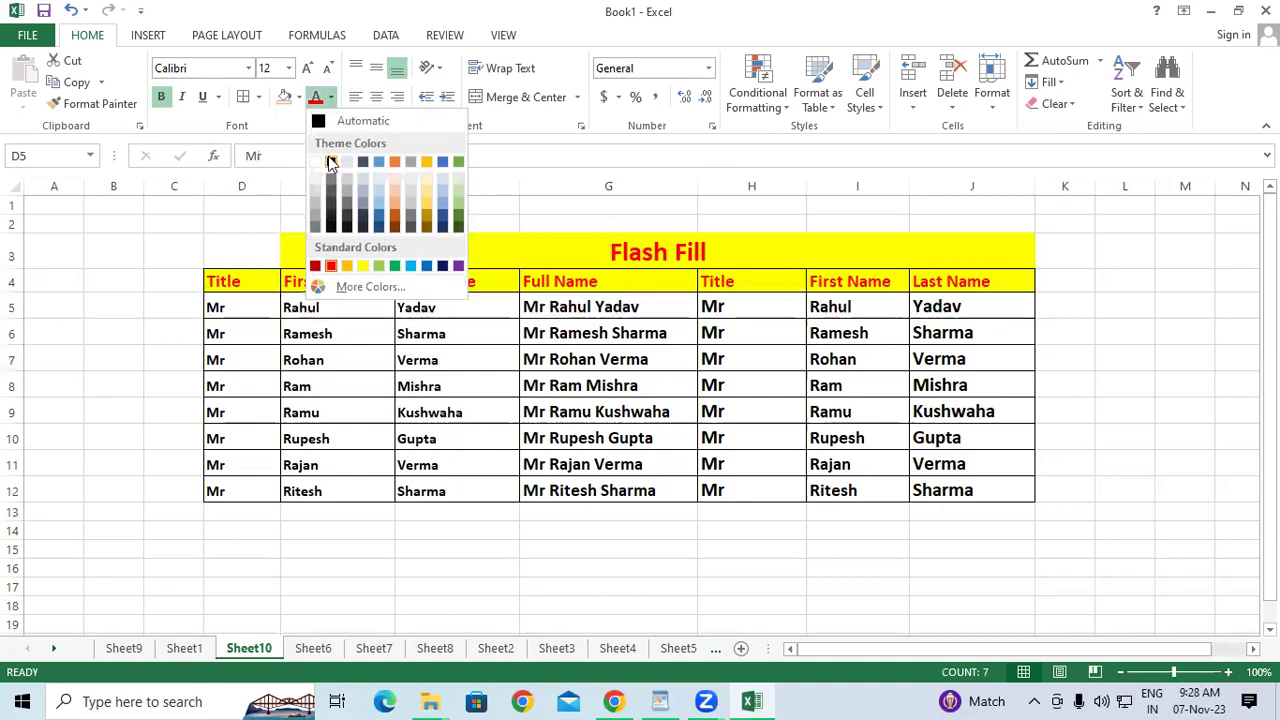
{"action": "left_click", "coordinate": [331, 190]}
{"action": "left_click", "coordinate": [357, 352]}
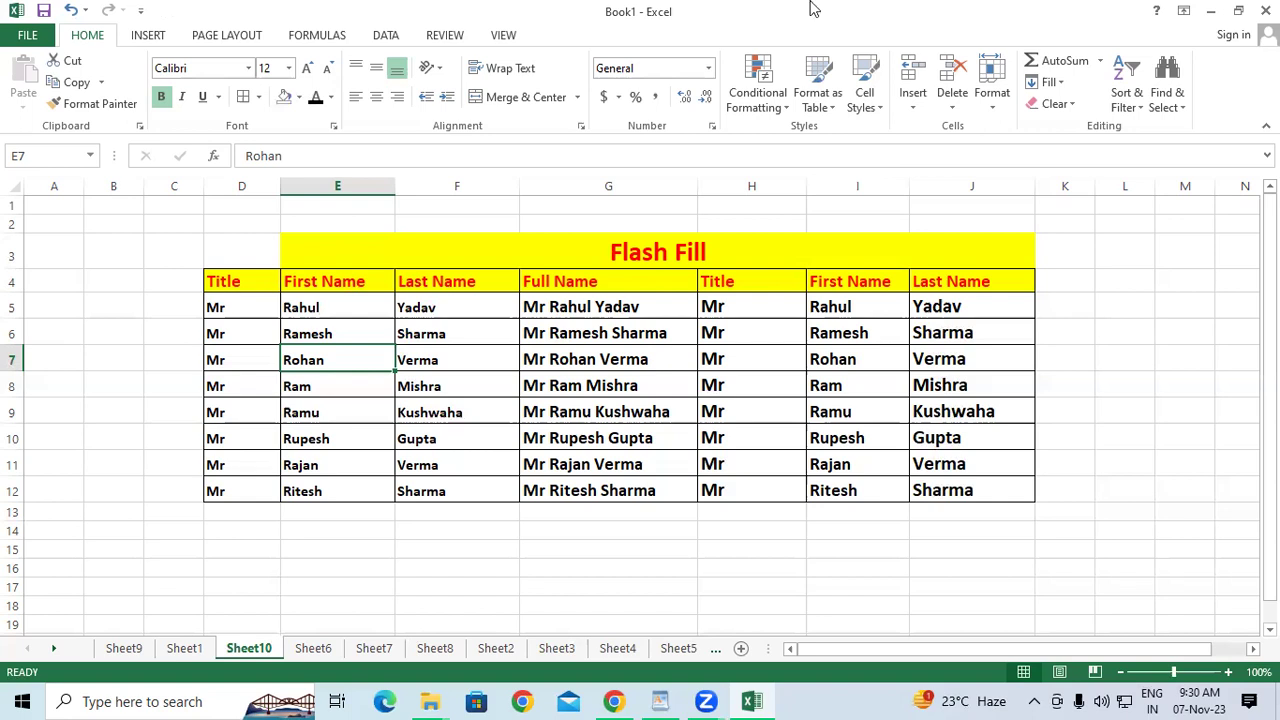
Look through the Fill and Clear dropdown options without changing anything.
{"action": "left_click", "coordinate": [1050, 86]}
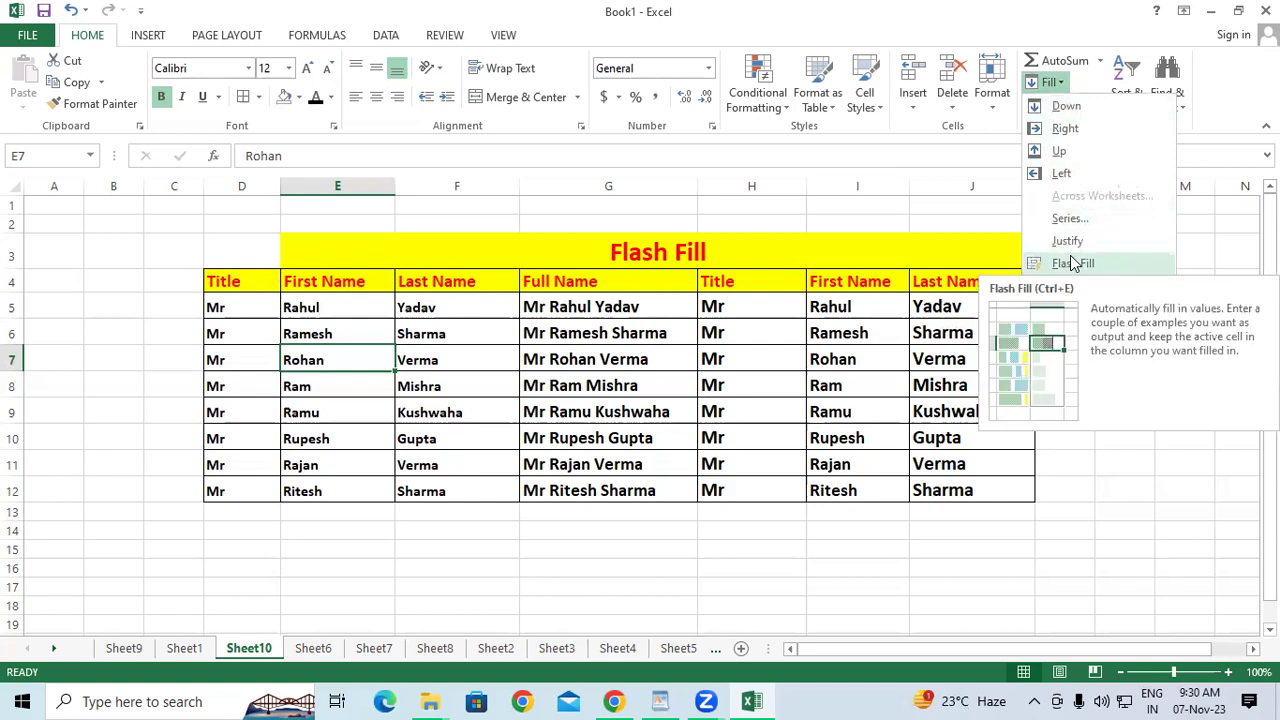
{"action": "left_click", "coordinate": [1100, 360]}
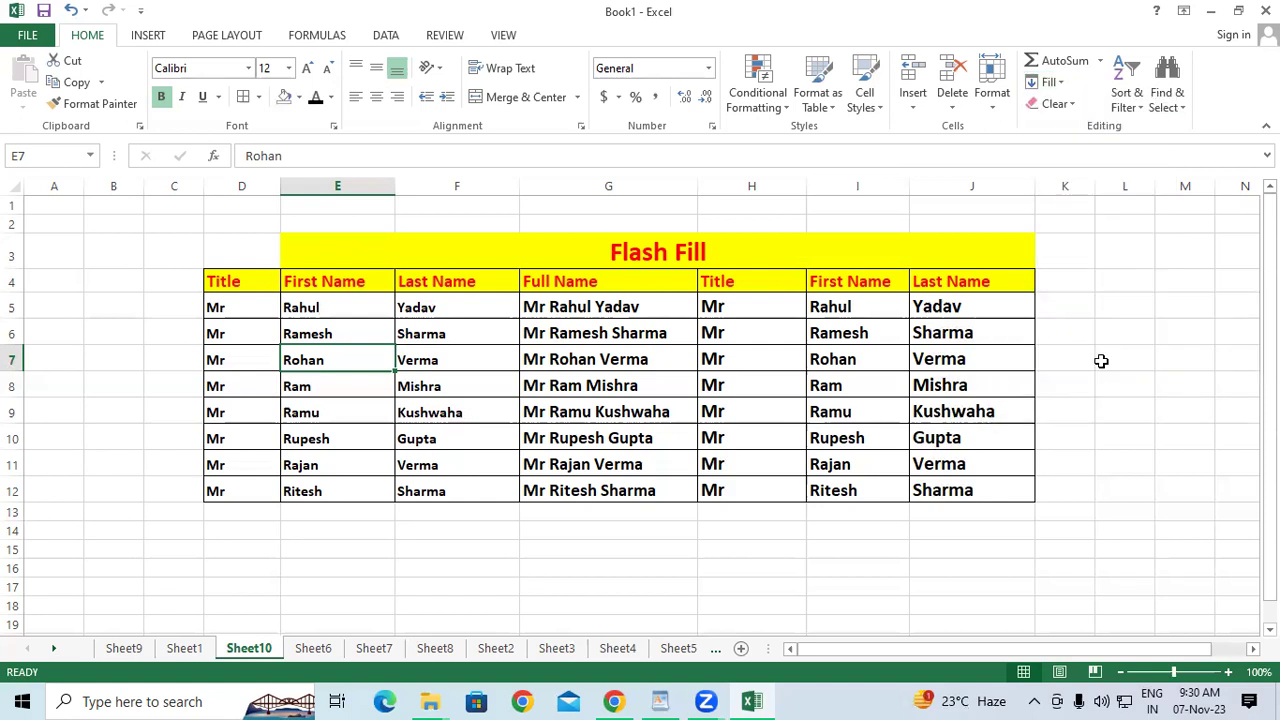
{"action": "left_click", "coordinate": [1058, 104]}
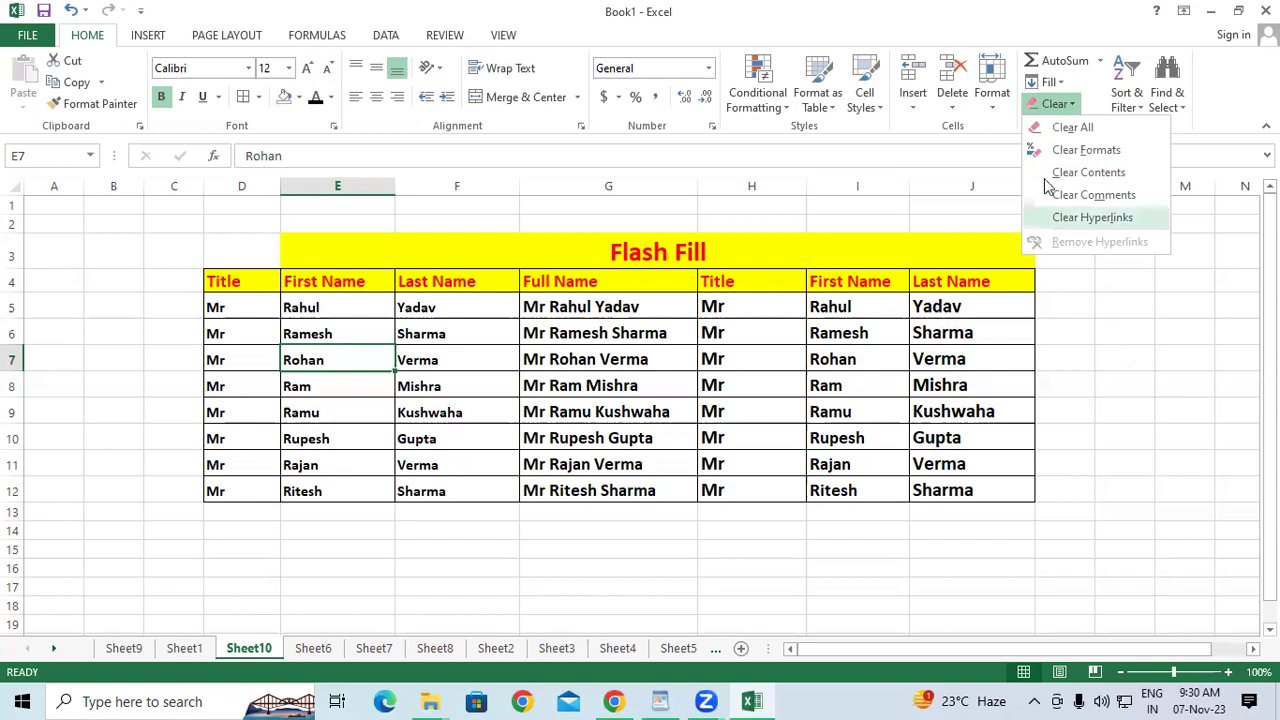
{"action": "left_click", "coordinate": [1092, 337]}
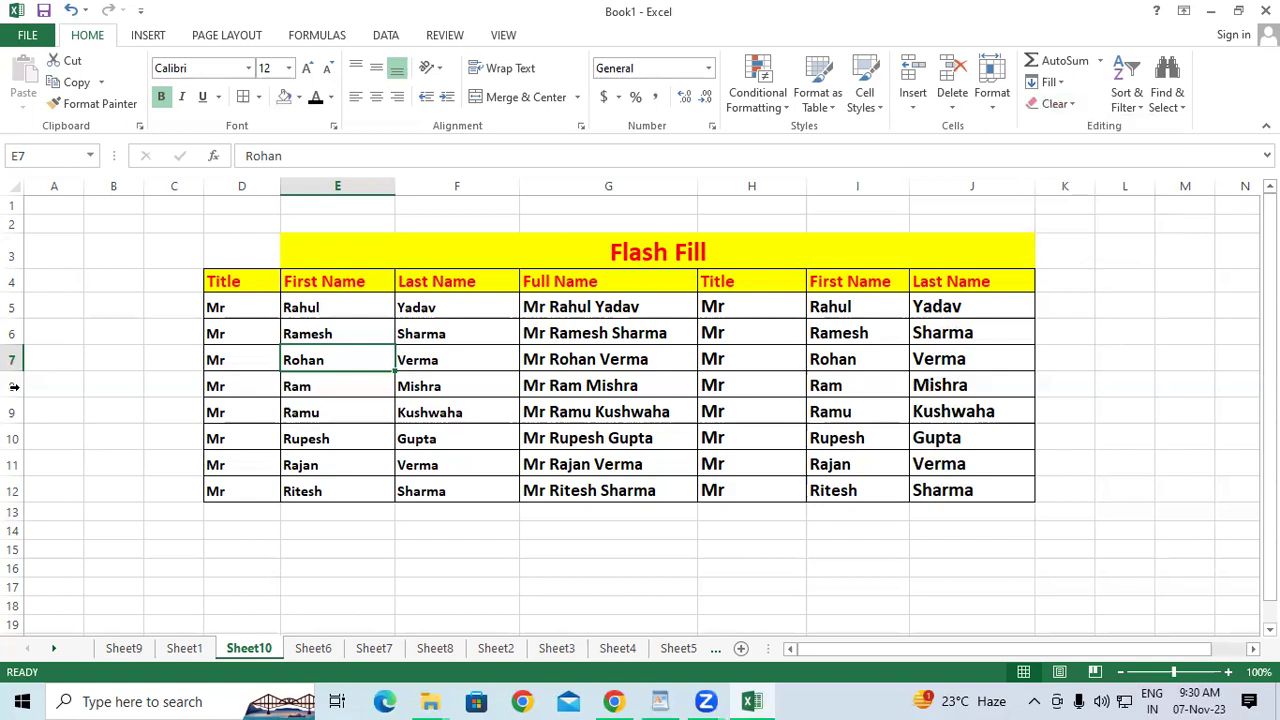
Select cell E5 (Rahul) and switch to the REVIEW tab's commenting tools.
{"action": "left_click", "coordinate": [323, 302]}
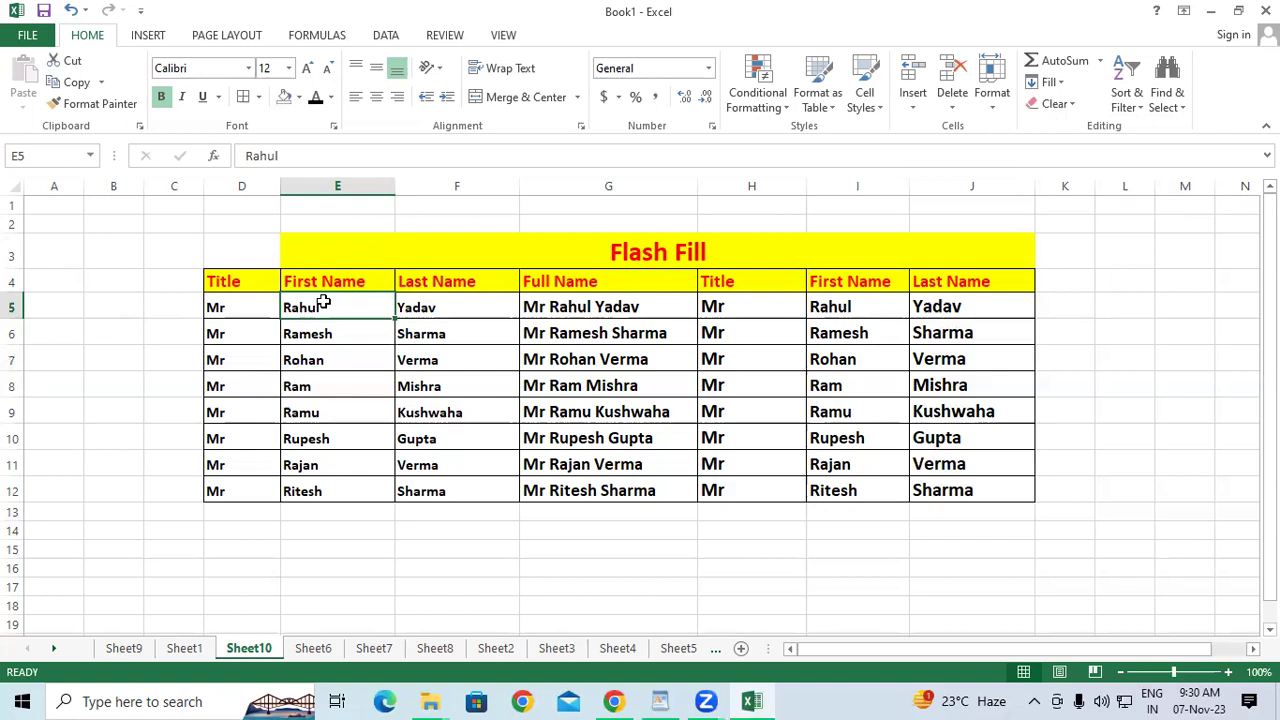
{"action": "left_click", "coordinate": [325, 462]}
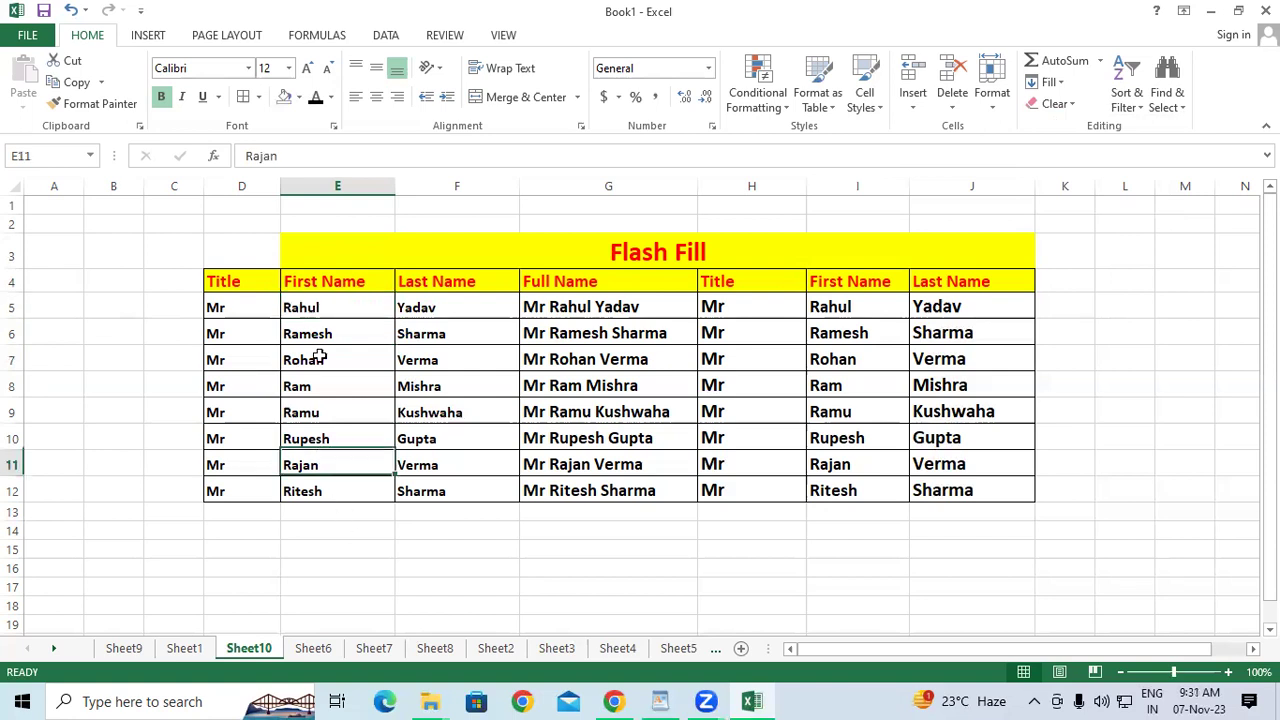
{"action": "left_click", "coordinate": [334, 297]}
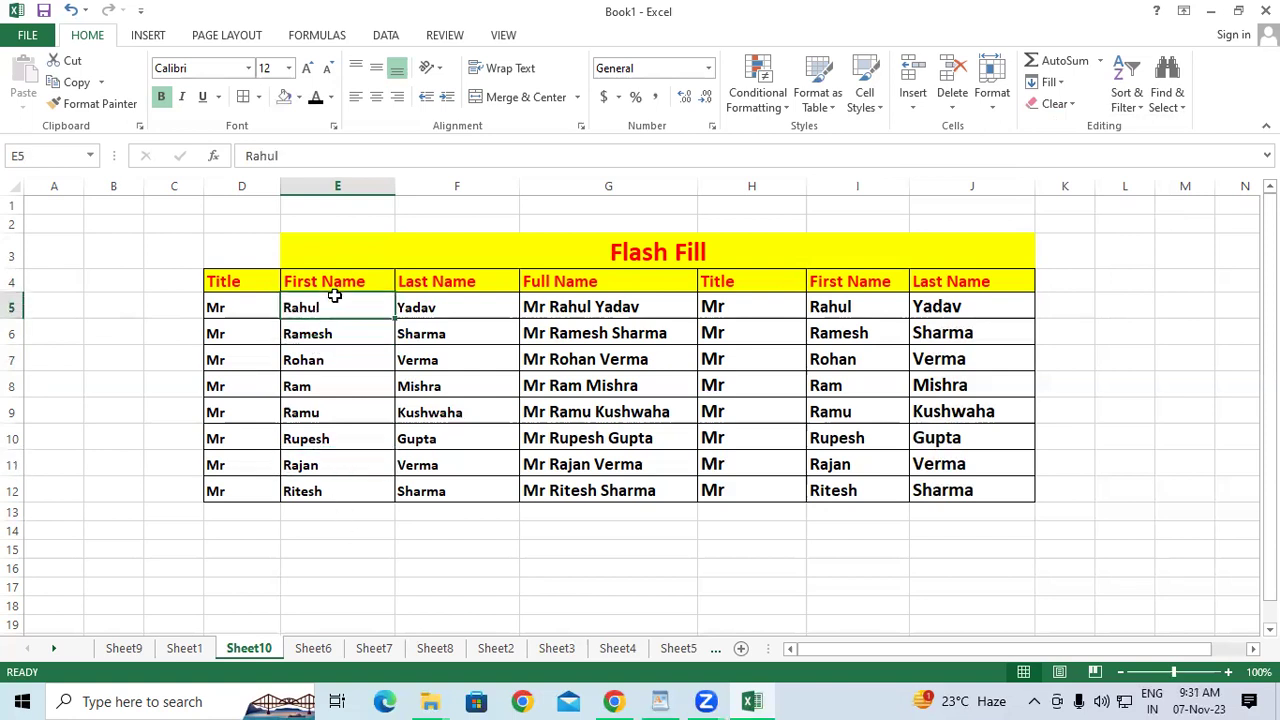
{"action": "left_click", "coordinate": [441, 38]}
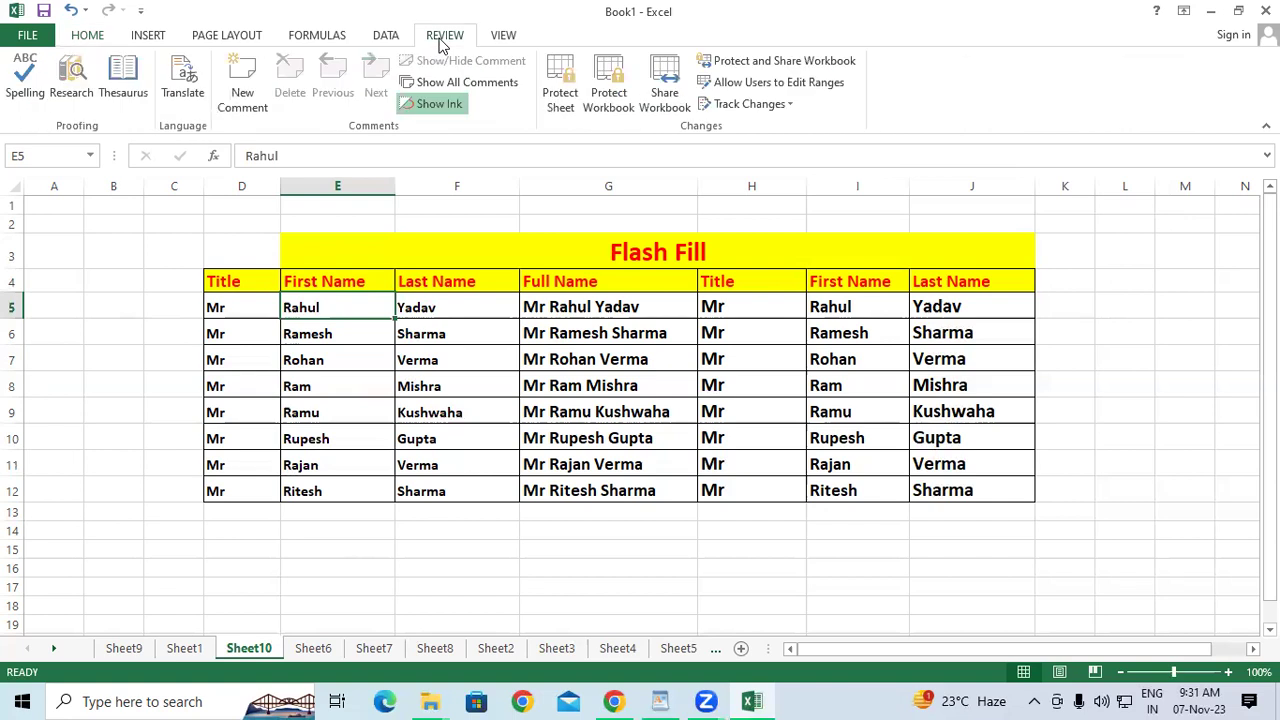
Add a comment to E5 reading 12-11-2023 and 2500 on separate lines.
{"action": "left_click", "coordinate": [242, 80]}
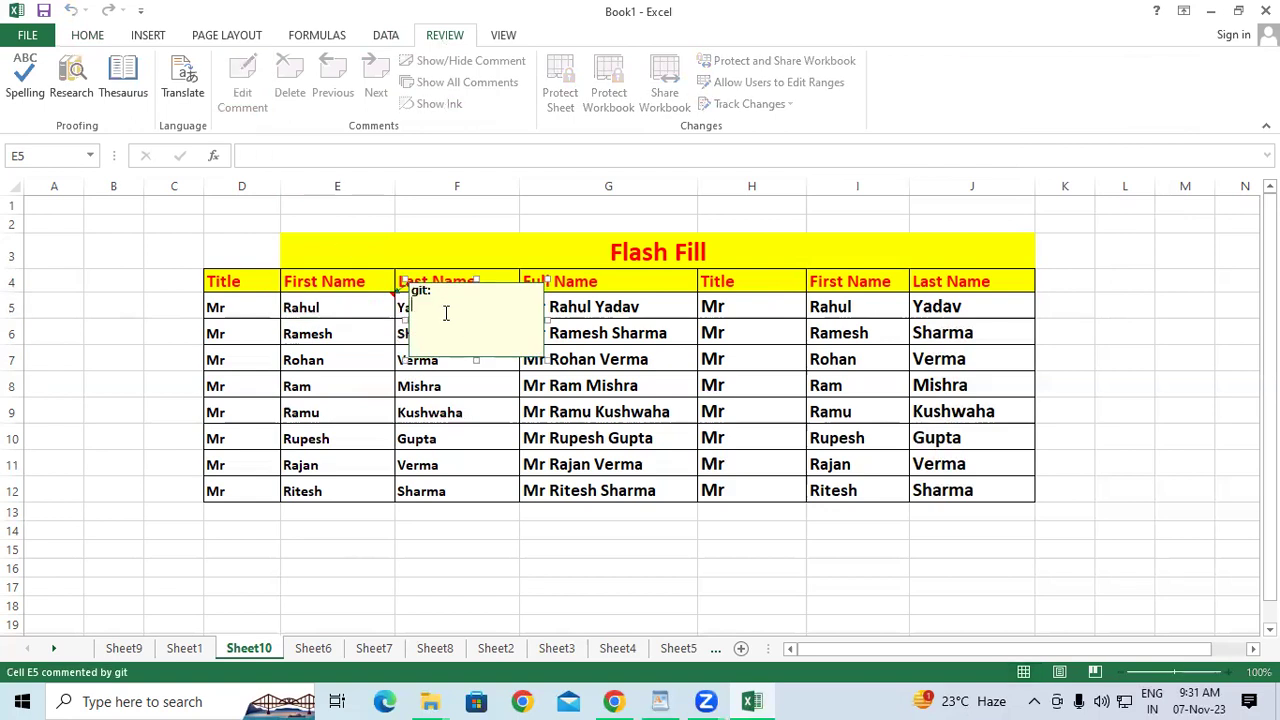
{"action": "type", "text": "12-11-"}
{"action": "type", "text": "2023"}
{"action": "key", "text": "Return"}
{"action": "type", "text": "2500"}
{"action": "left_click", "coordinate": [451, 443]}
Click empty cells beside the table, then reselect the commented cell E5.
{"action": "left_click", "coordinate": [1150, 316]}
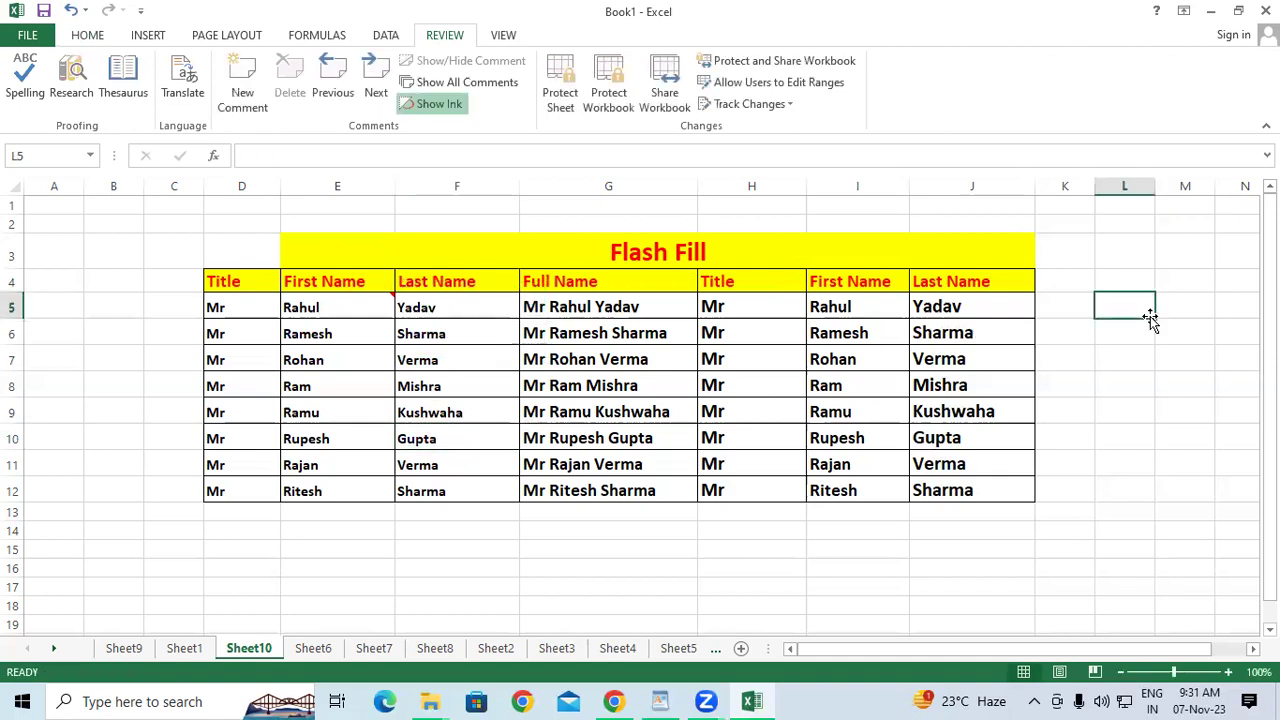
{"action": "left_click", "coordinate": [1071, 369]}
{"action": "mouse_move", "coordinate": [381, 301]}
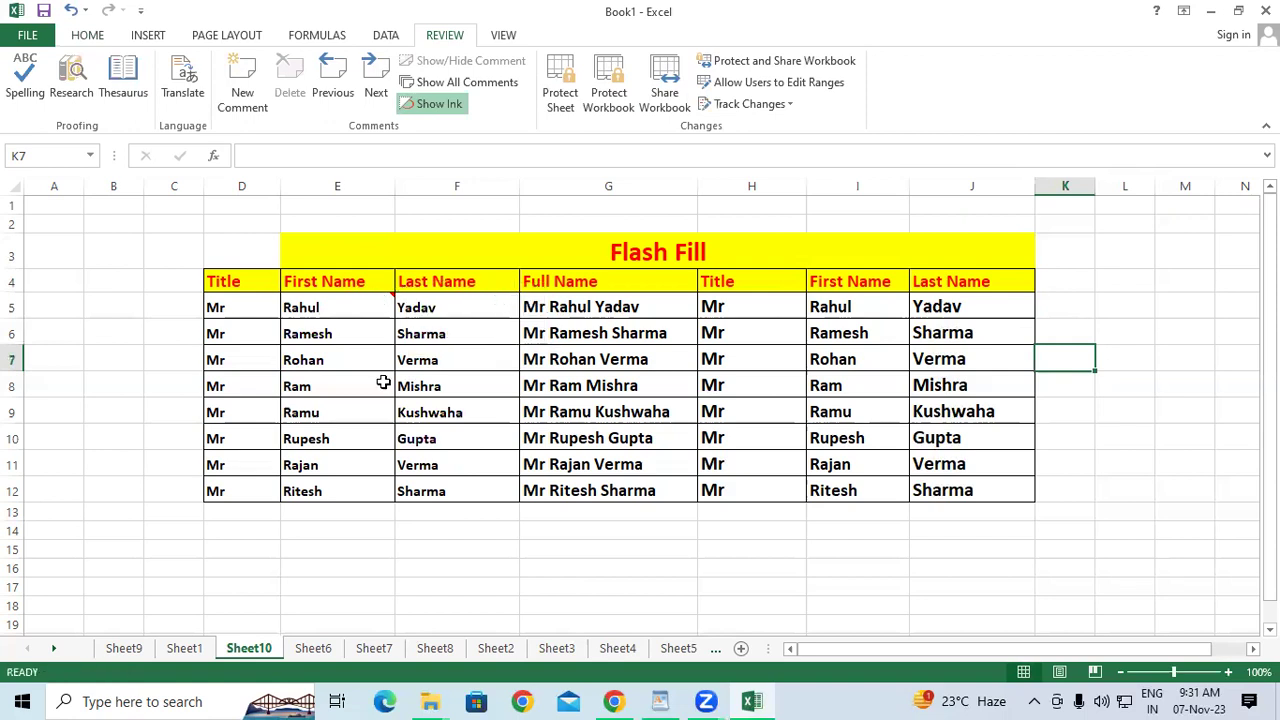
{"action": "left_click", "coordinate": [376, 301]}
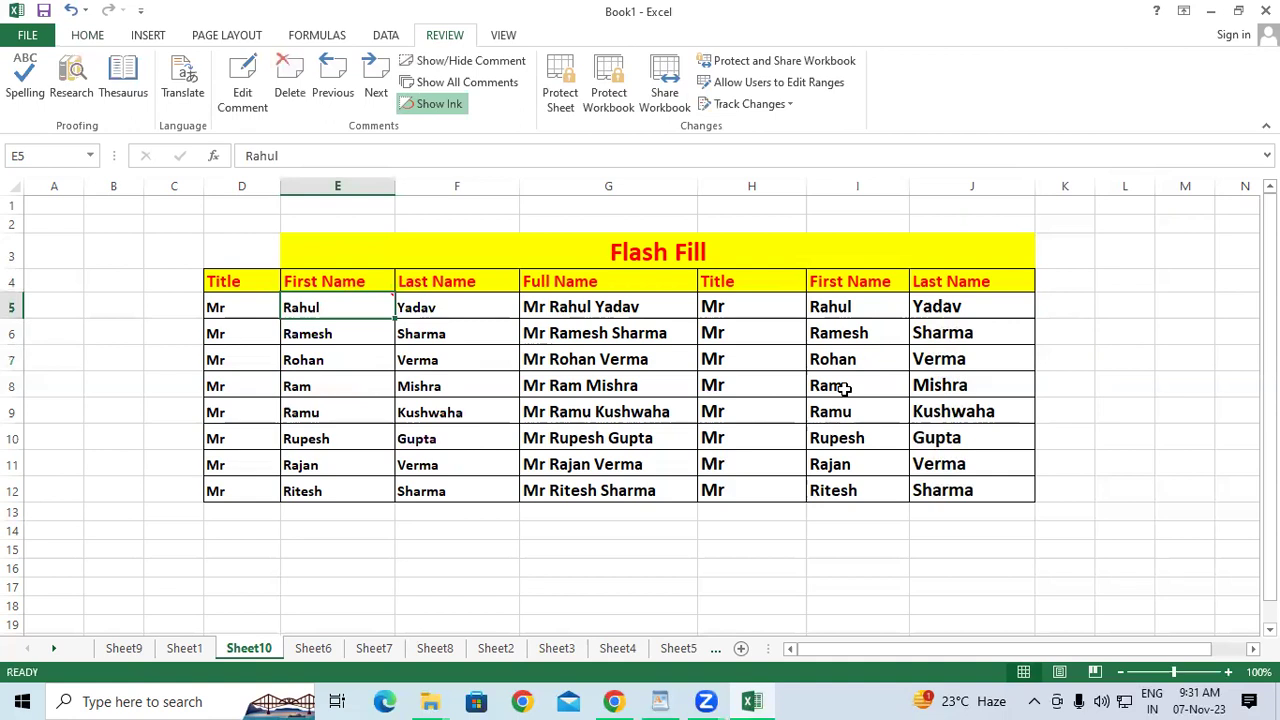
Click around cells D5, E5 and E10 to inspect the comment on E5.
{"action": "left_click", "coordinate": [377, 525]}
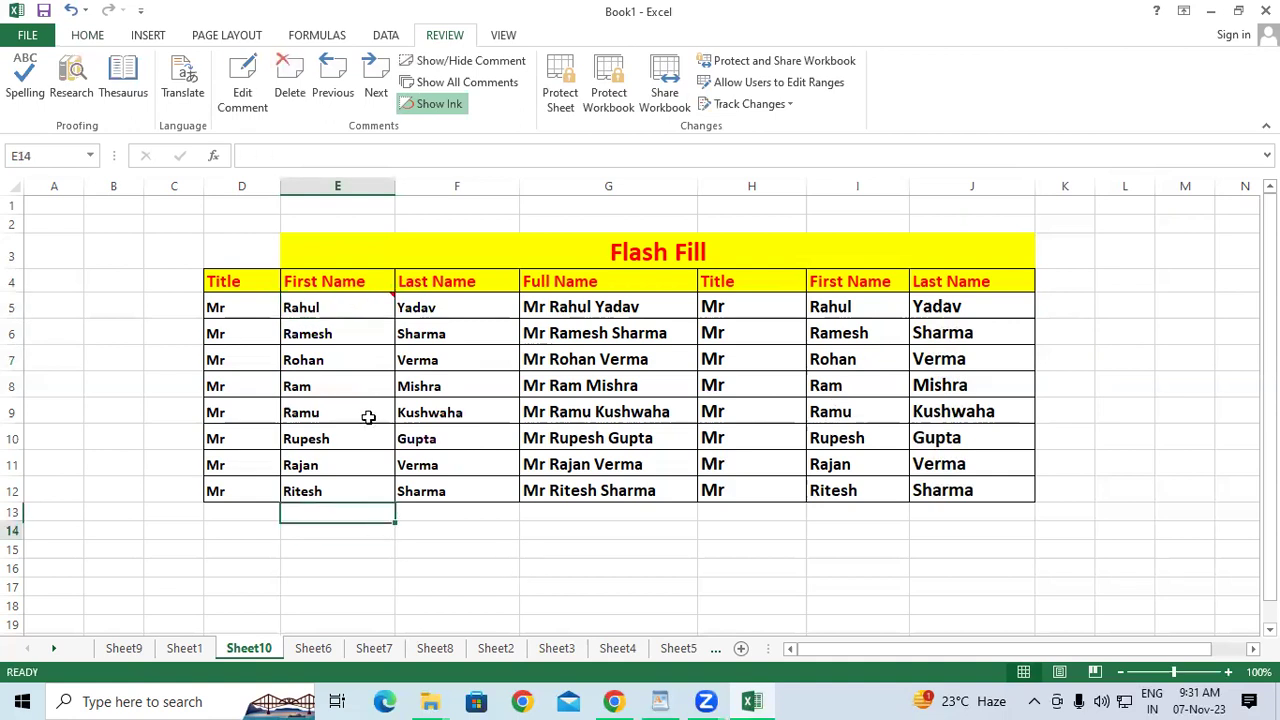
{"action": "left_click", "coordinate": [343, 303]}
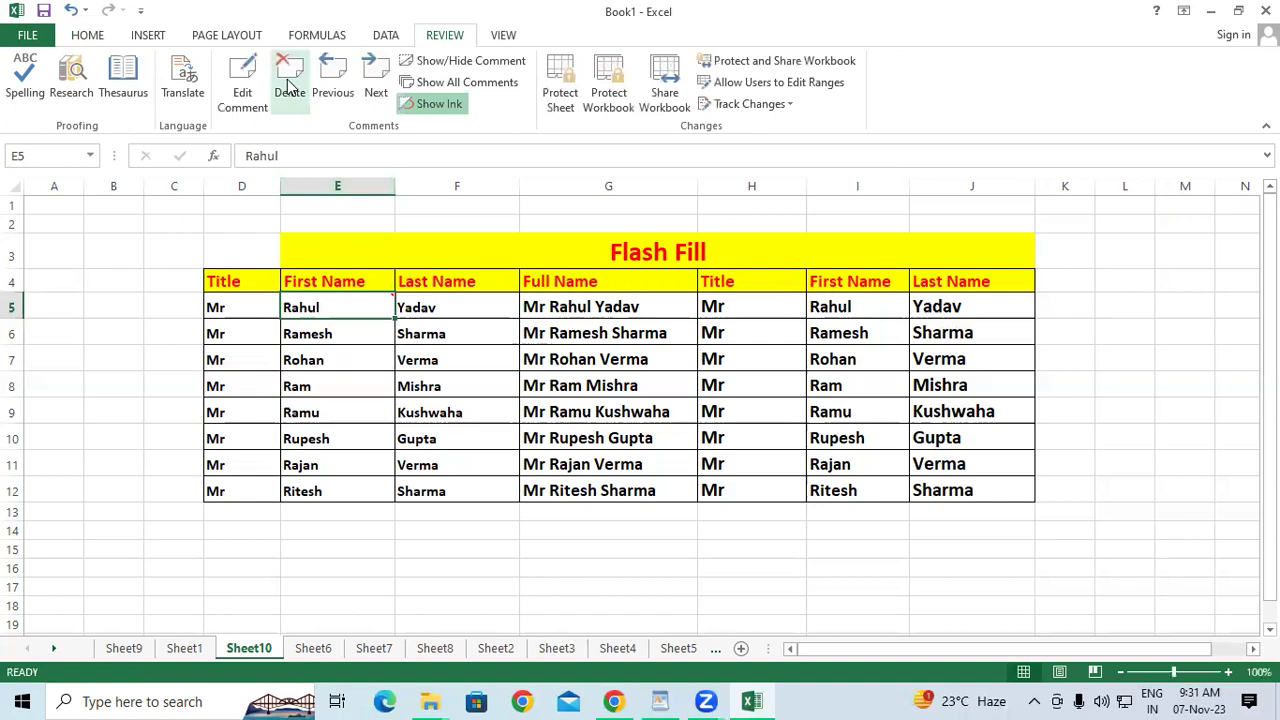
{"action": "left_click", "coordinate": [325, 437]}
{"action": "left_click", "coordinate": [322, 310]}
{"action": "left_click", "coordinate": [218, 306]}
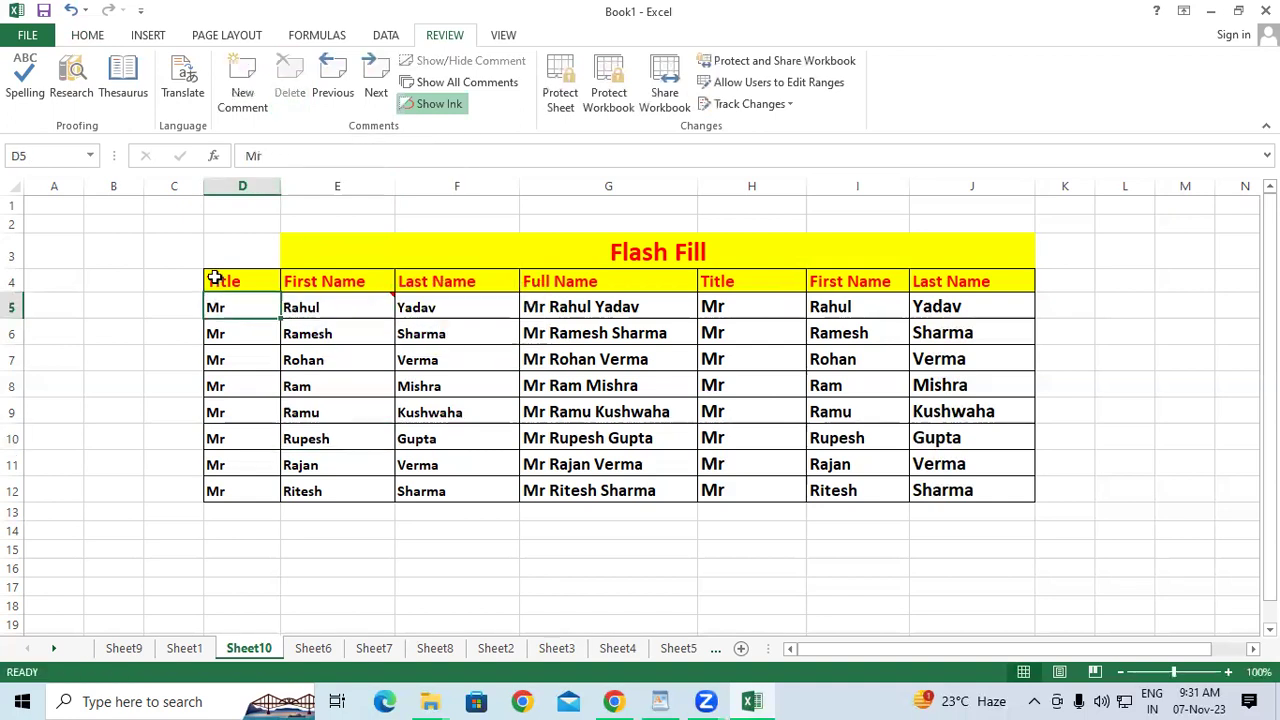
{"action": "left_click", "coordinate": [336, 308]}
Select the table D4:J12 and apply HOME > Clear > Clear Comments.
{"action": "left_click_drag", "start_coordinate": [235, 281], "coordinate": [996, 490]}
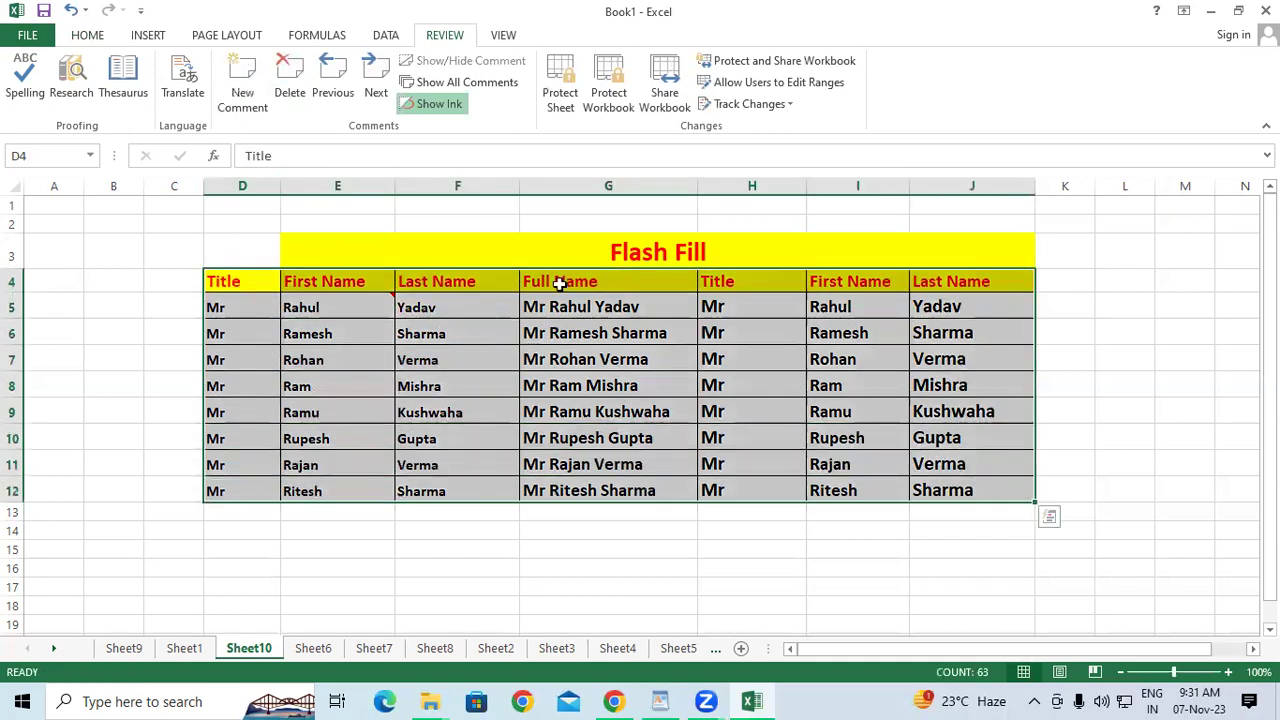
{"action": "left_click", "coordinate": [88, 35]}
{"action": "left_click", "coordinate": [1055, 105]}
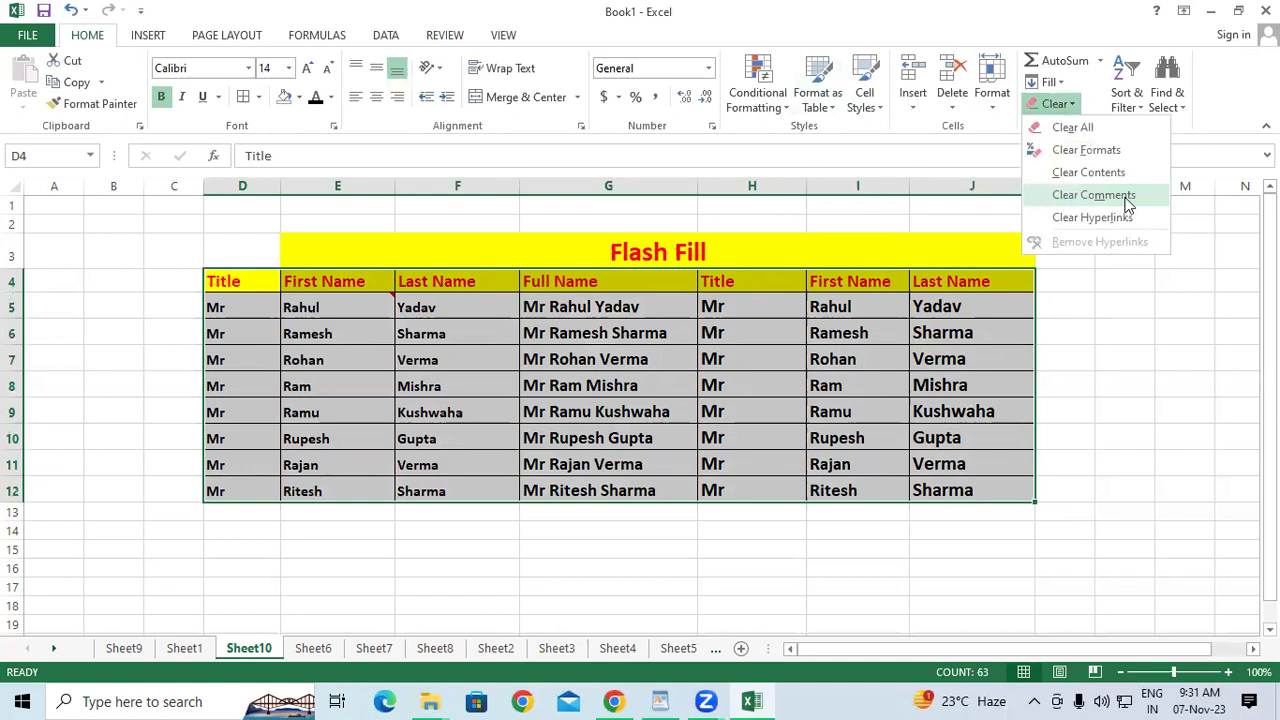
{"action": "left_click", "coordinate": [1128, 196]}
Confirm E5 no longer has a comment and dismiss the Clear menu unchanged.
{"action": "left_click", "coordinate": [371, 332]}
{"action": "left_click", "coordinate": [365, 300]}
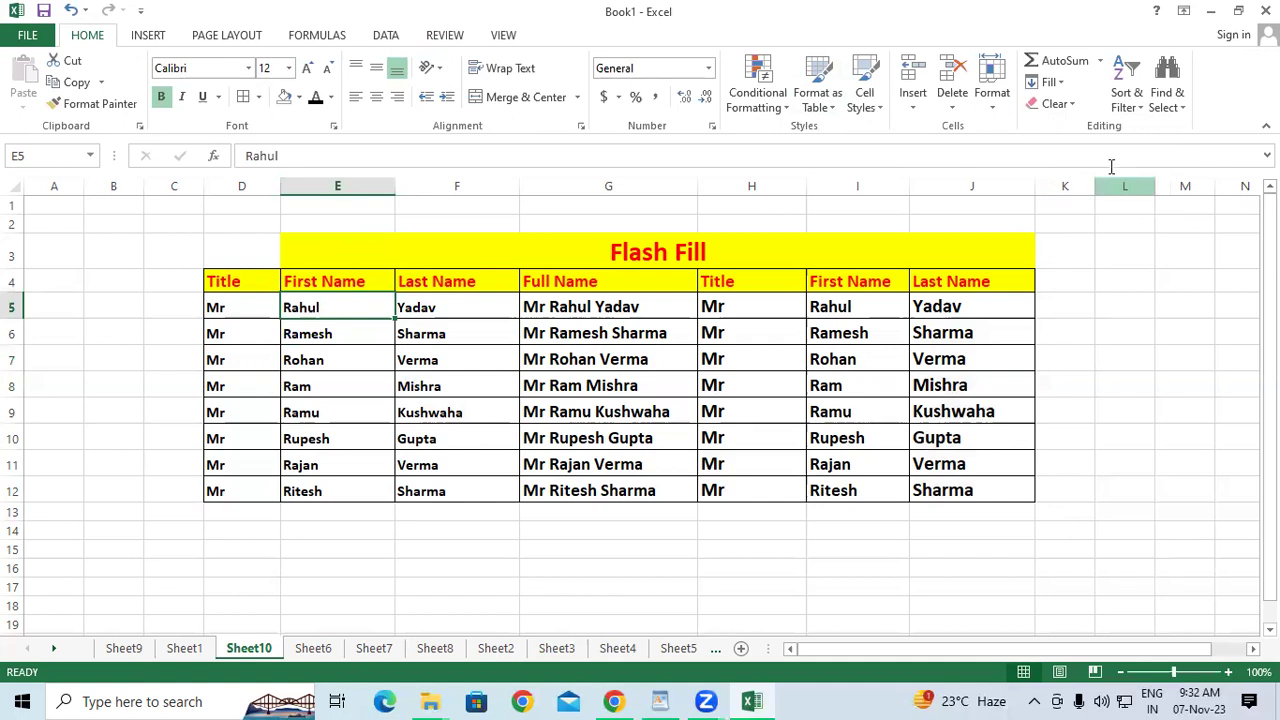
{"action": "left_click", "coordinate": [1054, 104]}
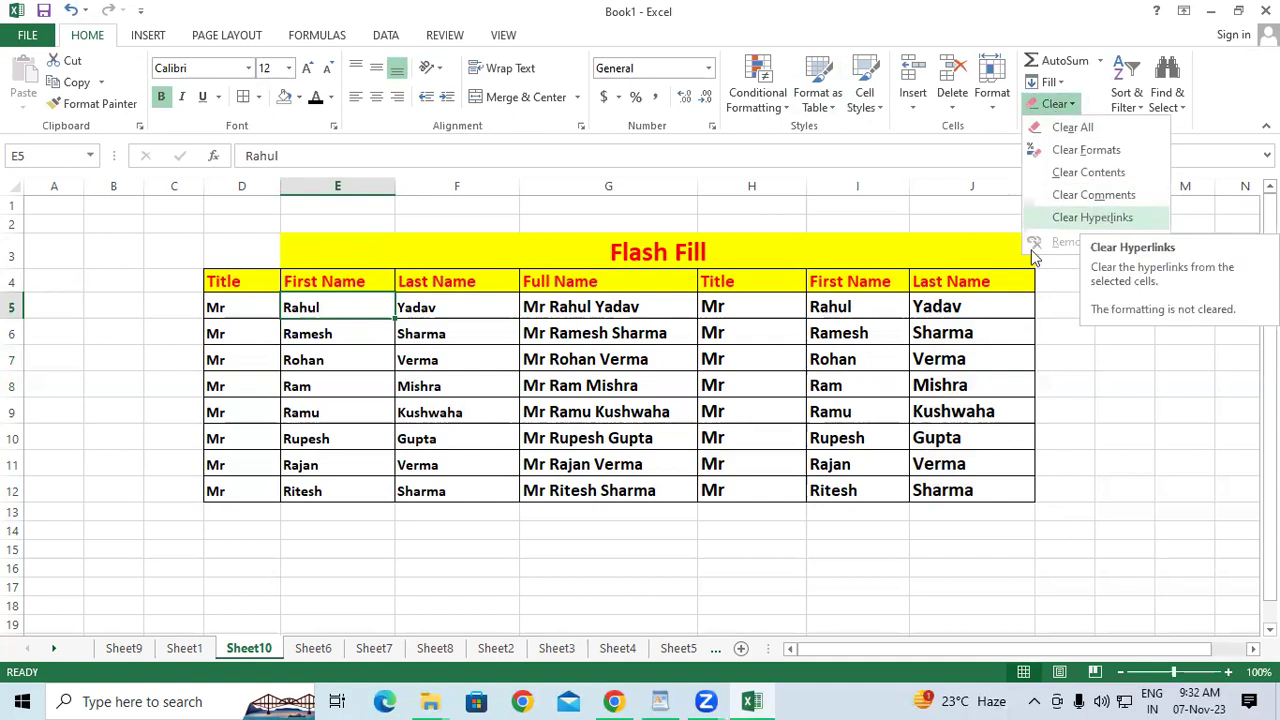
{"action": "left_click", "coordinate": [104, 344]}
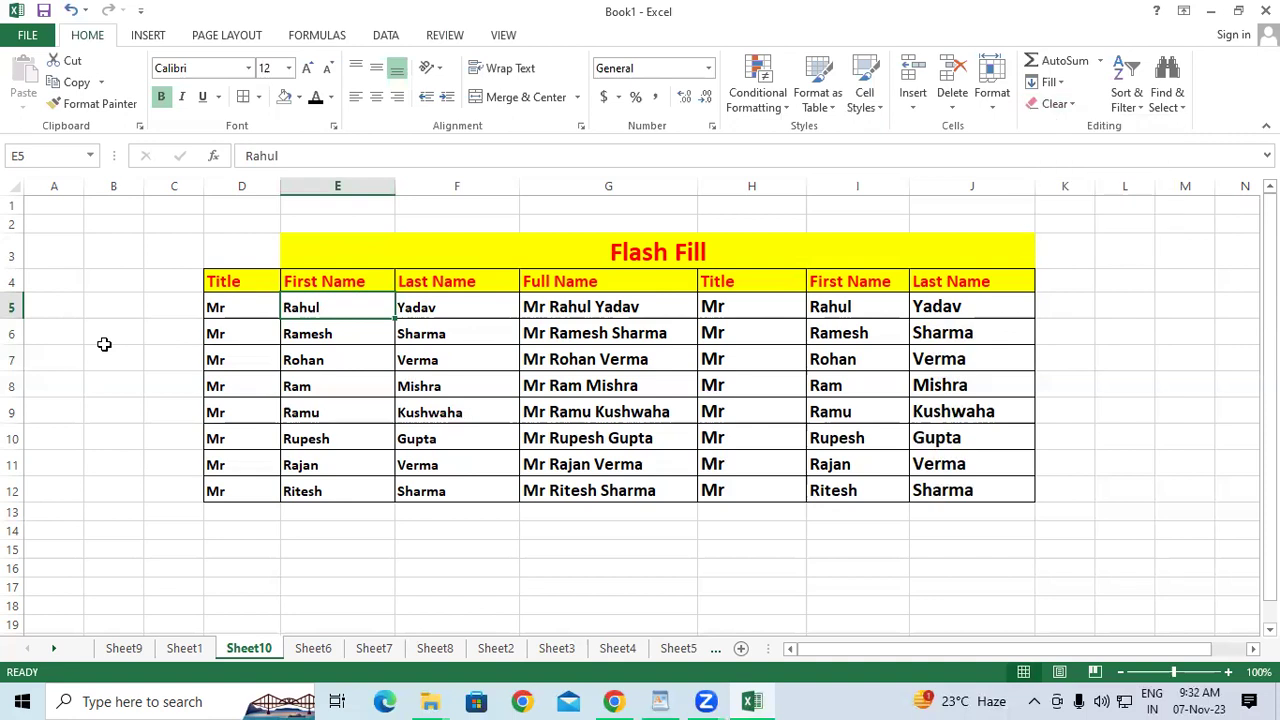
Enter Sk in cell B6.
{"action": "left_click", "coordinate": [121, 326]}
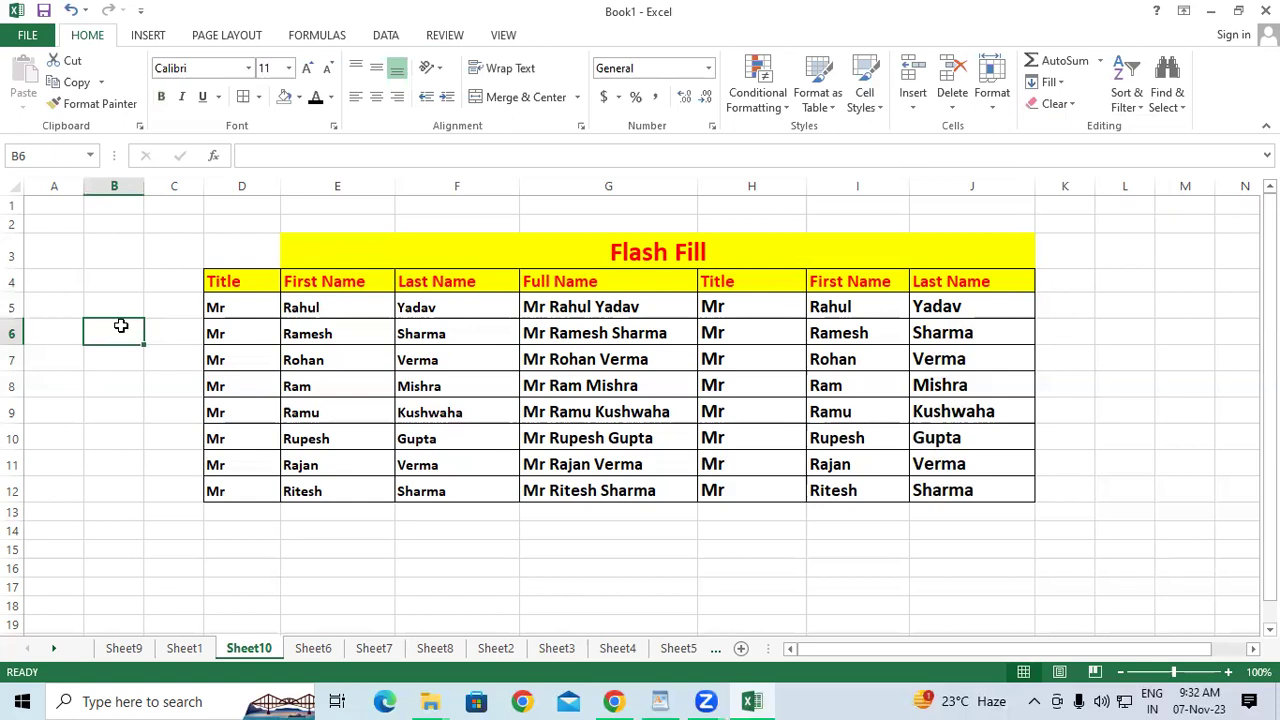
{"action": "type", "text": "Sk"}
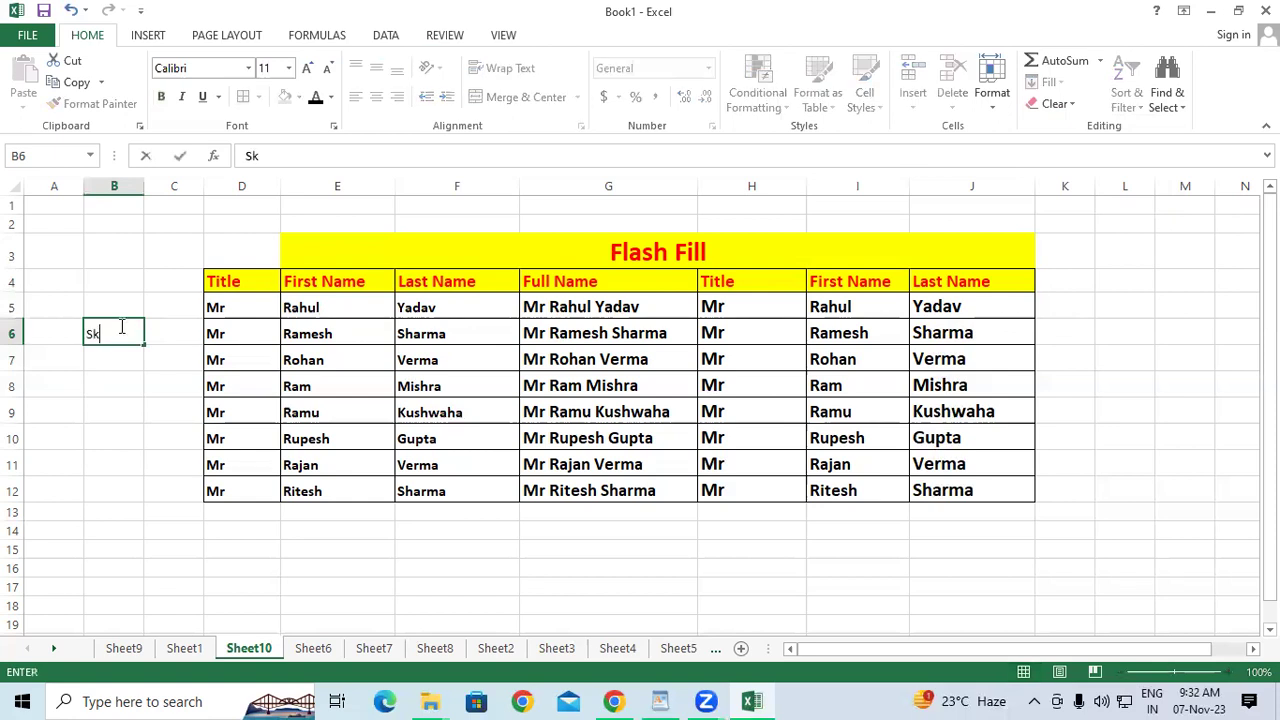
{"action": "key", "text": "Return"}
{"action": "left_click", "coordinate": [121, 326]}
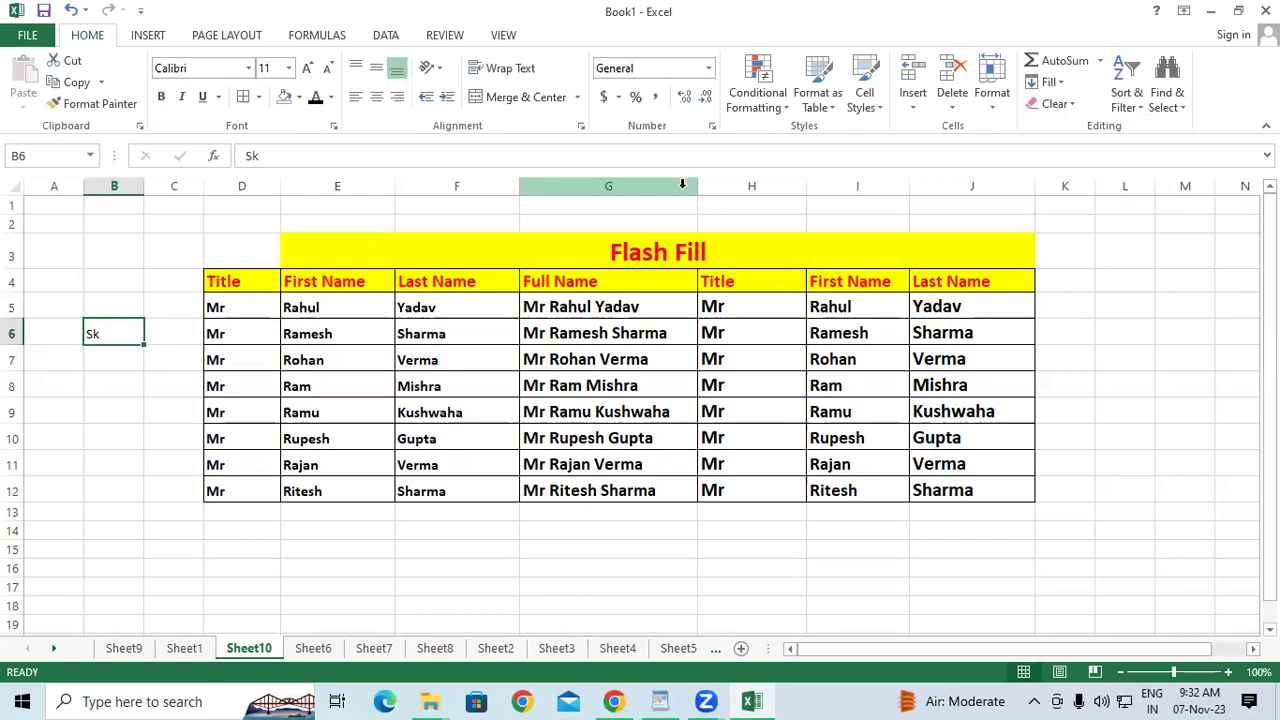
Hyperlink B6 to the Email MCQ By SK document in Documents, then follow the link.
{"action": "key", "text": "ctrl+k"}
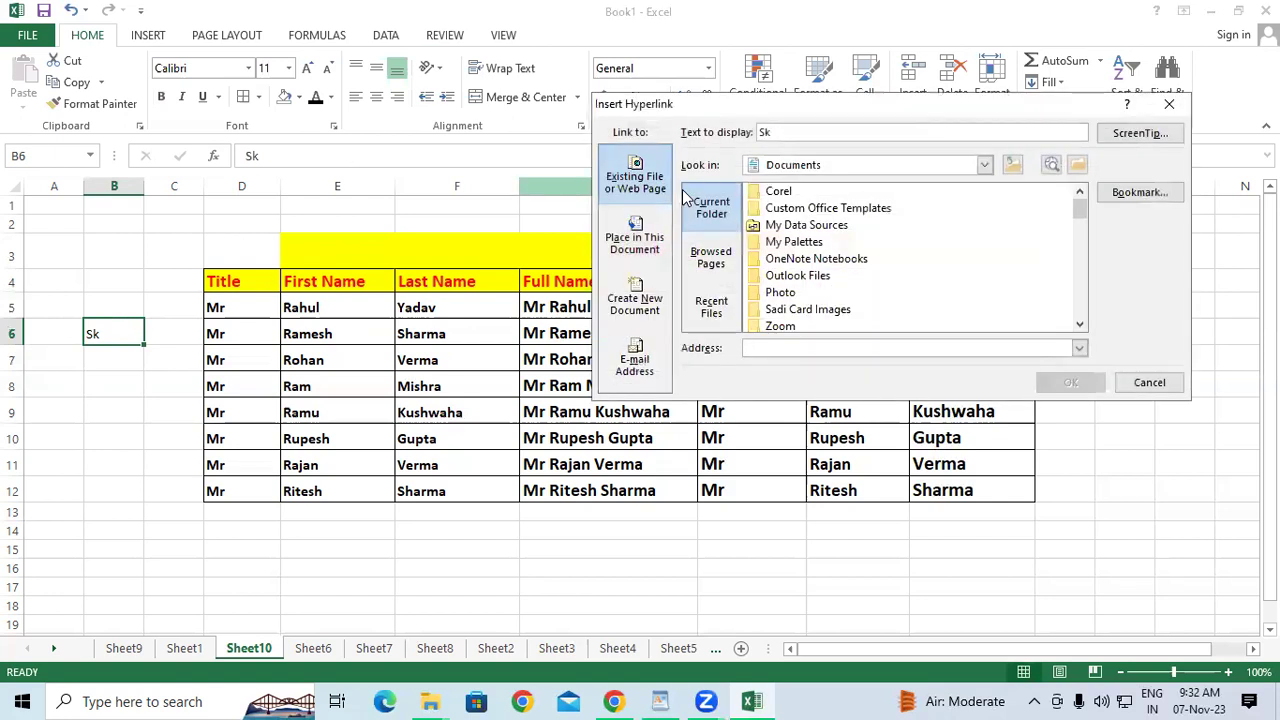
{"action": "left_click", "coordinate": [985, 166]}
{"action": "scroll", "coordinate": [840, 250], "scroll_direction": "down", "scroll_amount": 1}
{"action": "scroll", "coordinate": [840, 250], "scroll_direction": "down", "scroll_amount": 1}
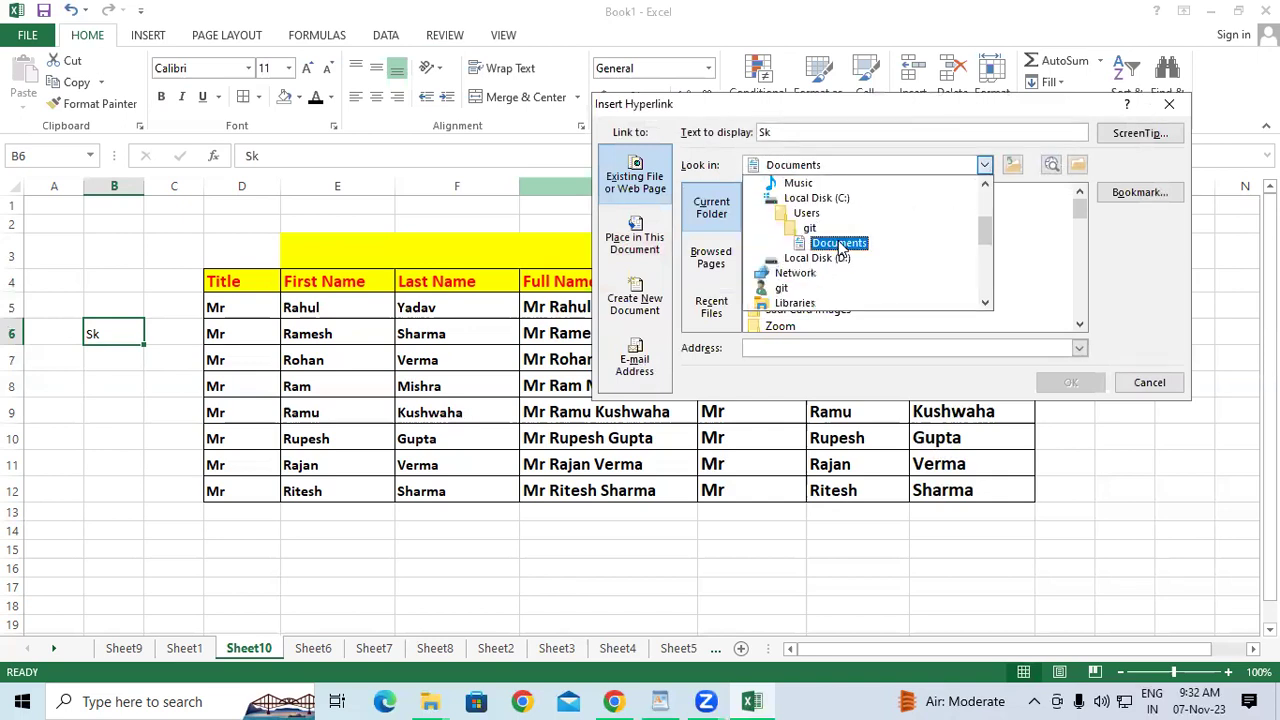
{"action": "left_click", "coordinate": [840, 245]}
{"action": "left_click_drag", "start_coordinate": [1080, 208], "coordinate": [1080, 258]}
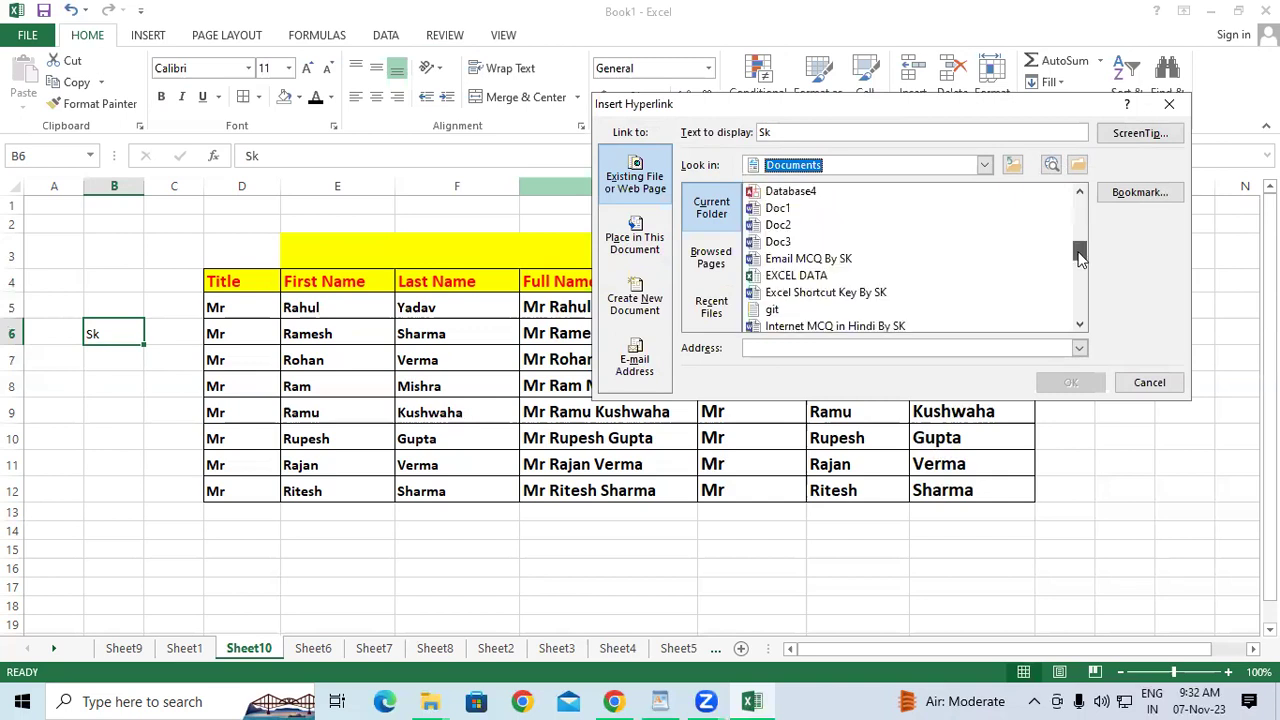
{"action": "left_click", "coordinate": [800, 260]}
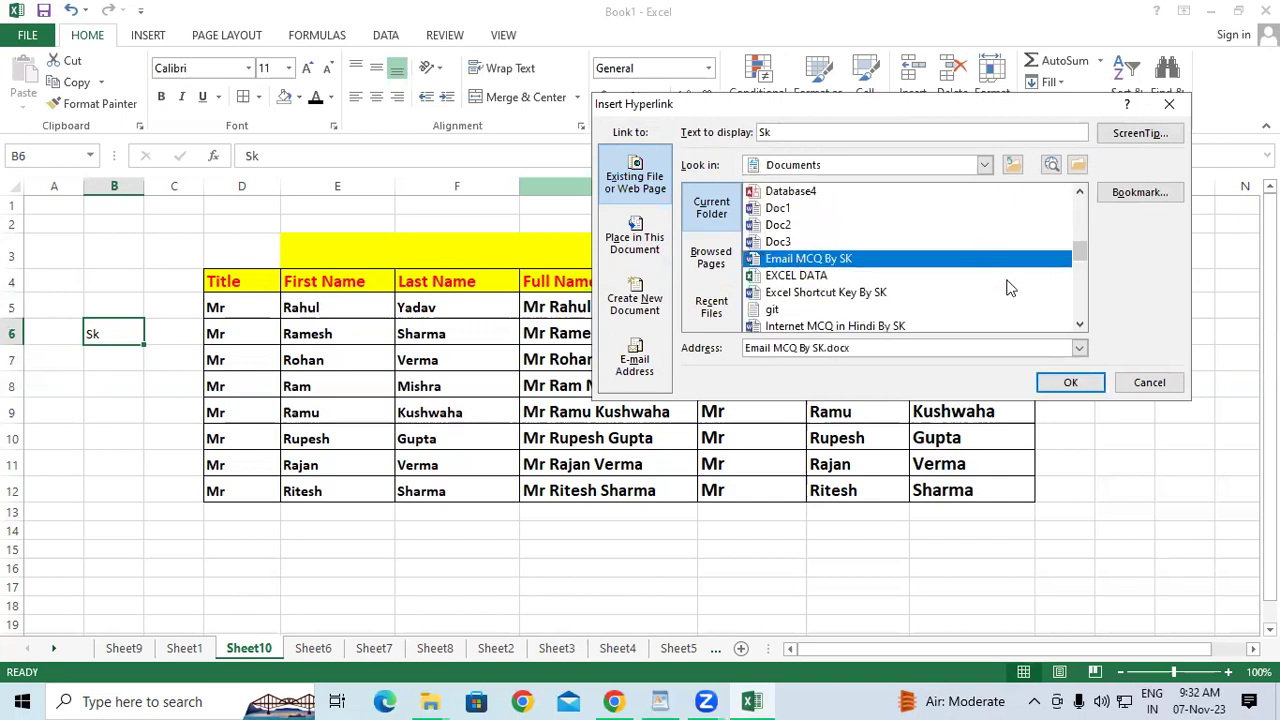
{"action": "left_click", "coordinate": [1058, 378]}
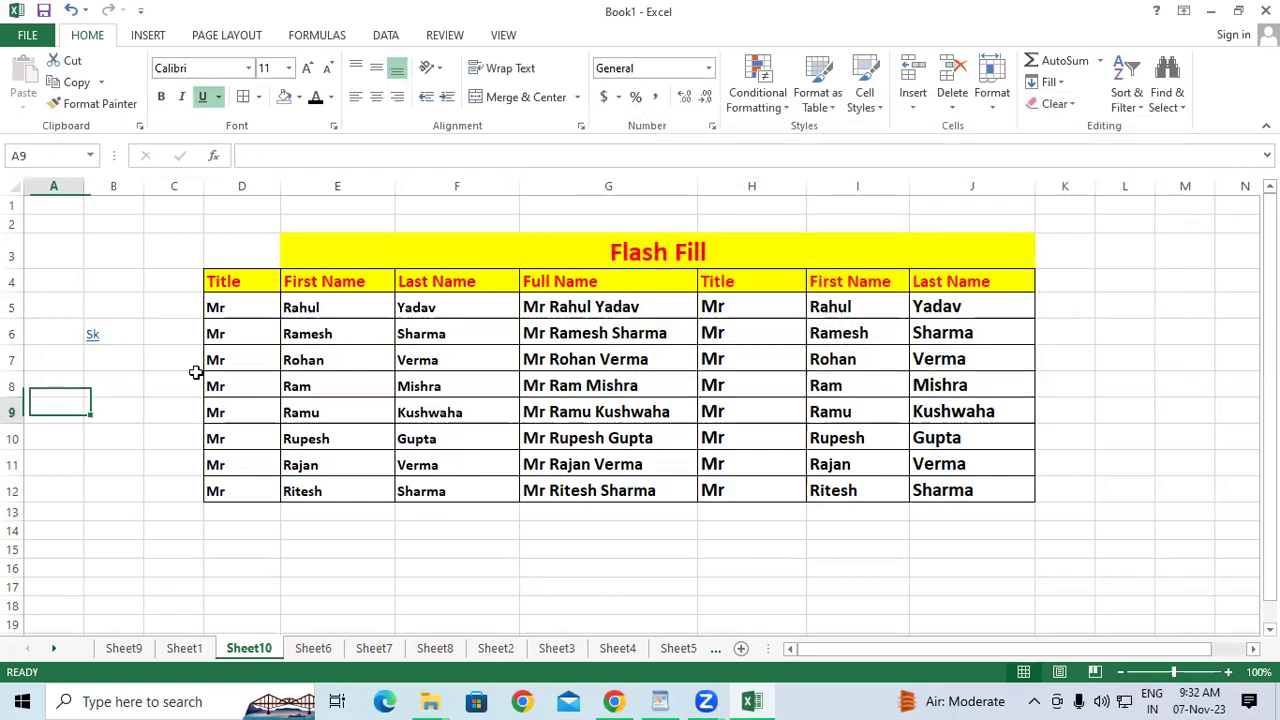
{"action": "left_click", "coordinate": [62, 404]}
{"action": "left_click", "coordinate": [153, 382]}
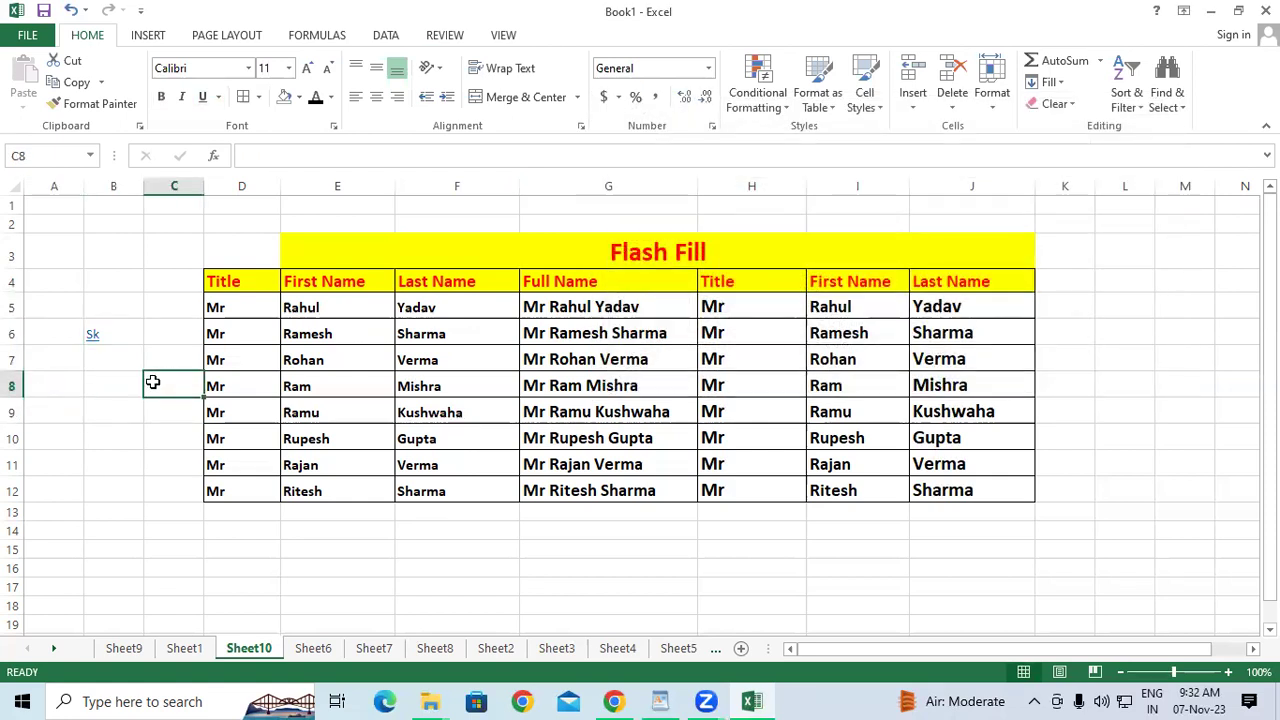
{"action": "left_click", "coordinate": [94, 338]}
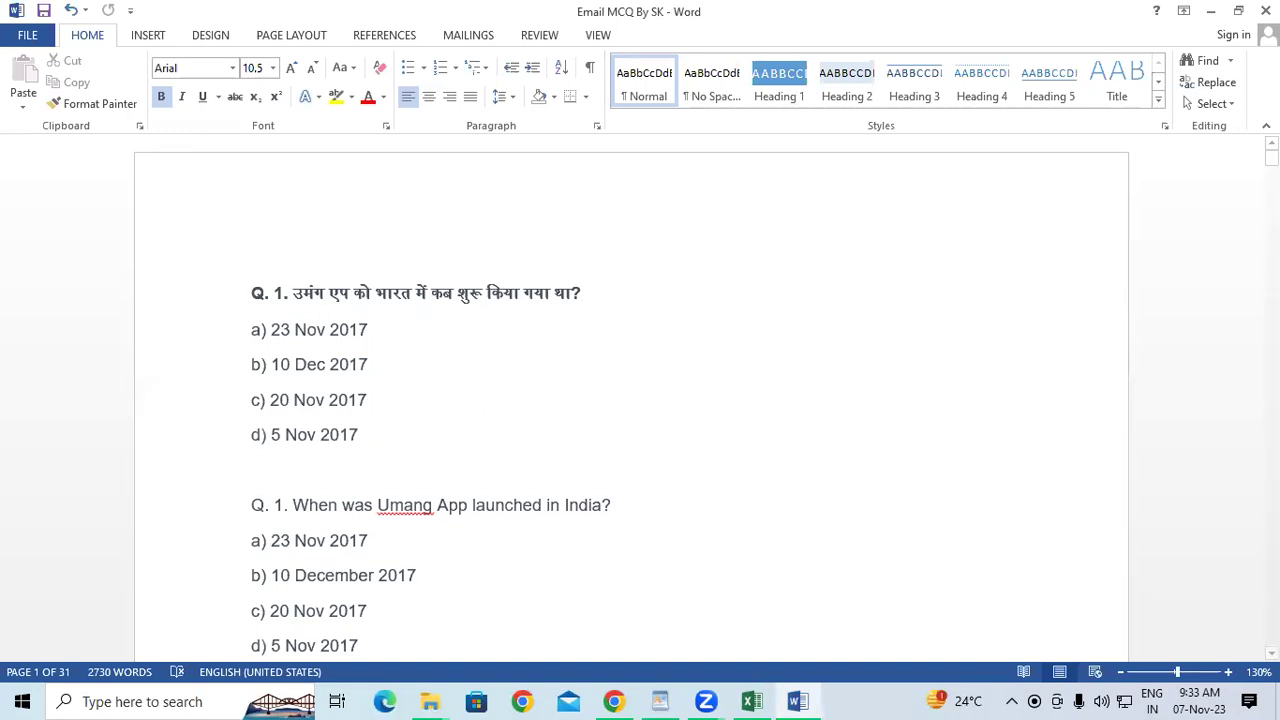
Close the Email MCQ By SK Word document and return to cell B6 in Excel.
{"action": "left_click", "coordinate": [1265, 11]}
{"action": "left_click", "coordinate": [102, 372]}
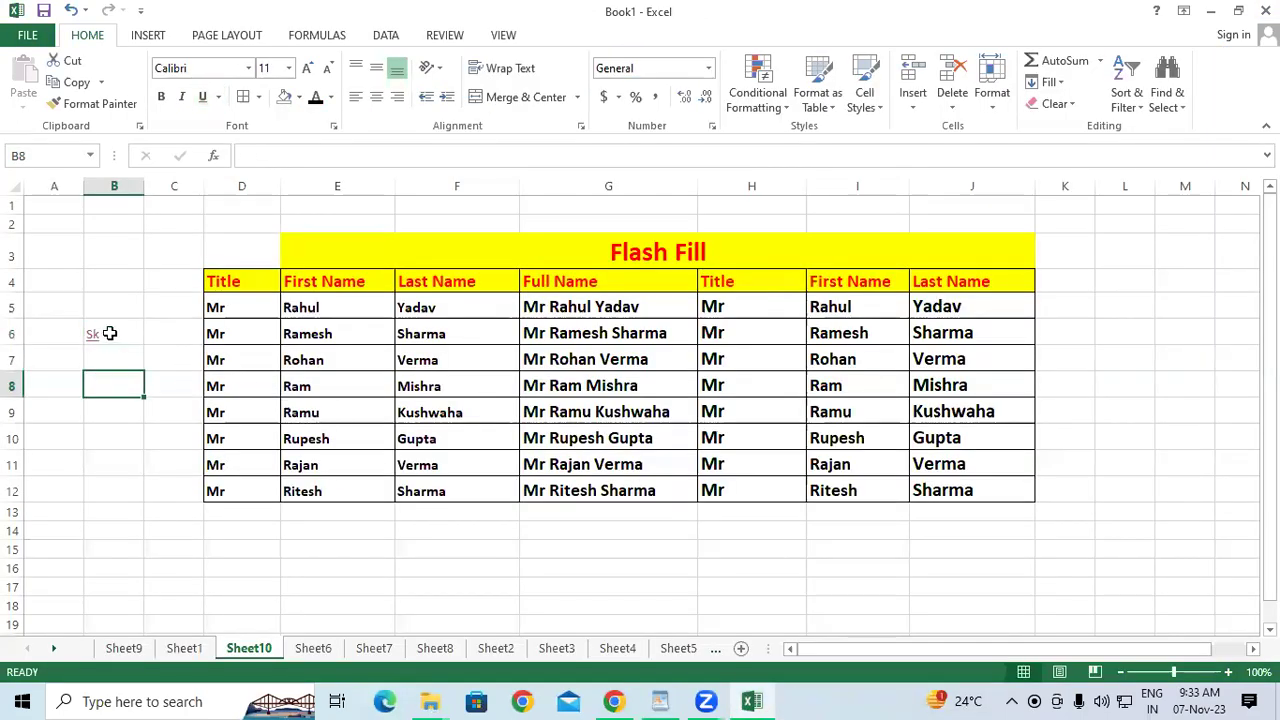
Use Clear Hyperlinks on cell B6 to strip the link from Sk.
{"action": "left_click", "coordinate": [106, 334]}
{"action": "left_click", "coordinate": [1058, 103]}
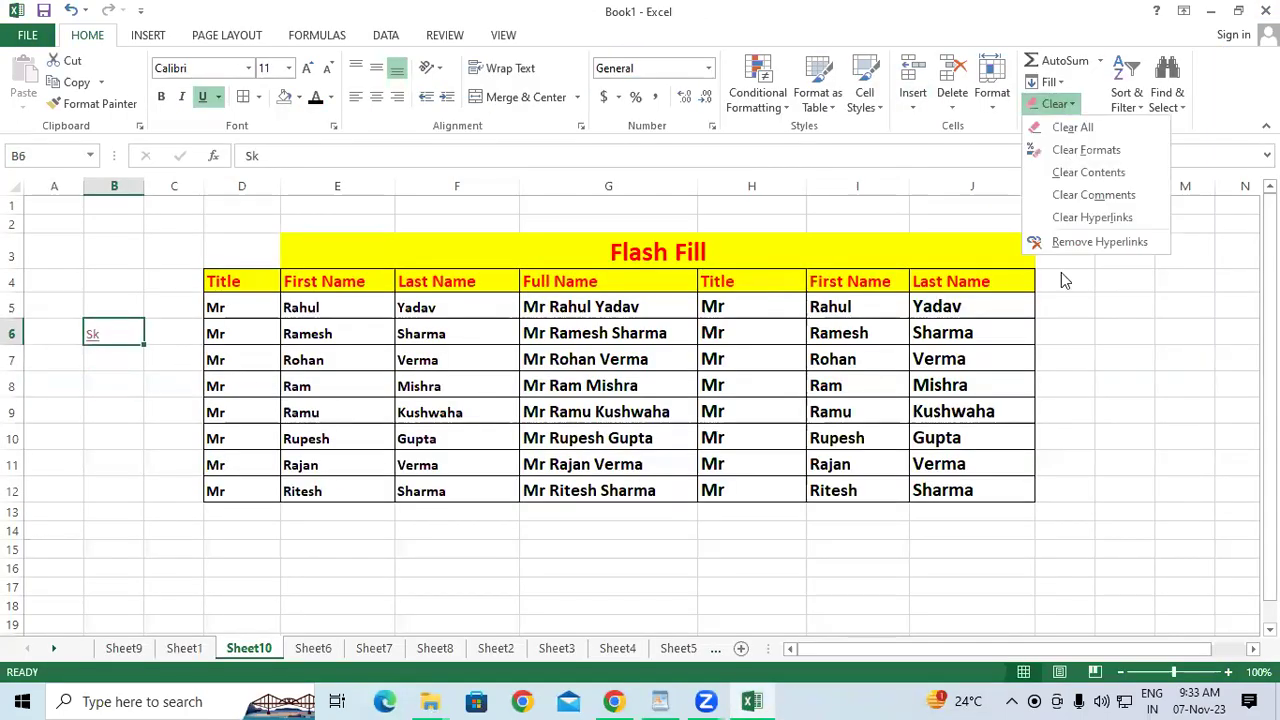
{"action": "left_click", "coordinate": [1117, 220]}
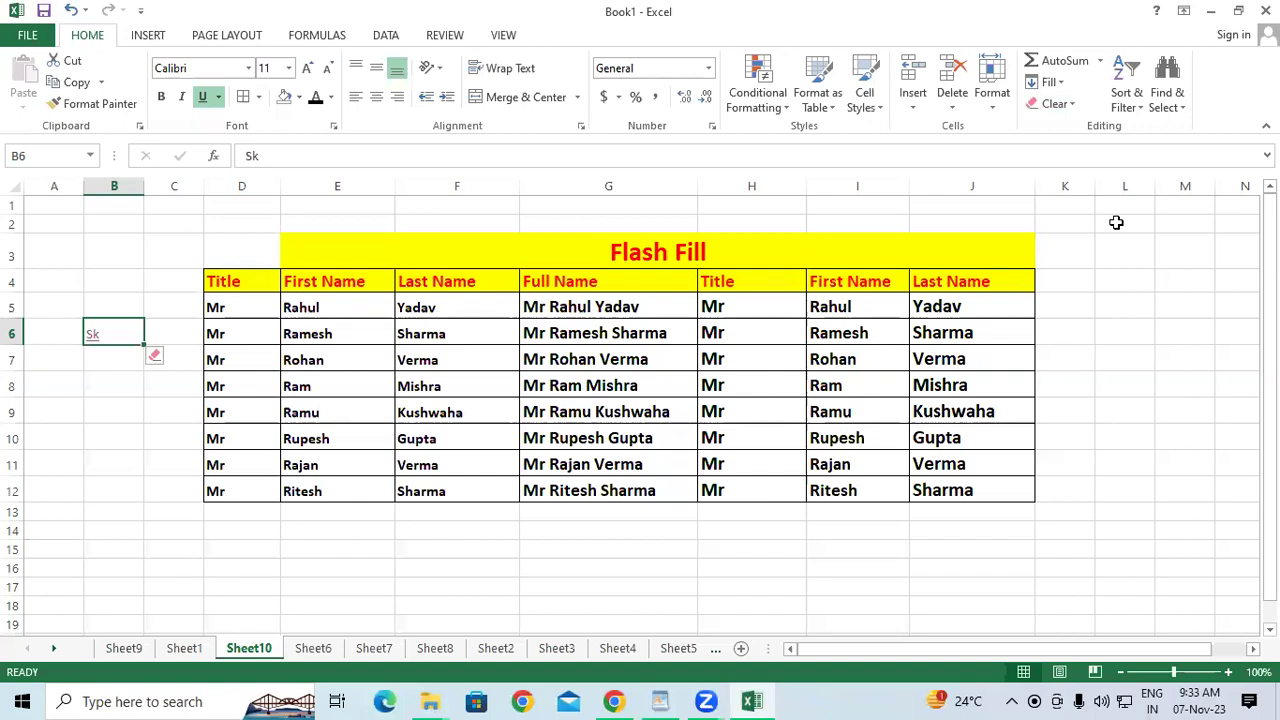
{"action": "left_click", "coordinate": [1058, 103]}
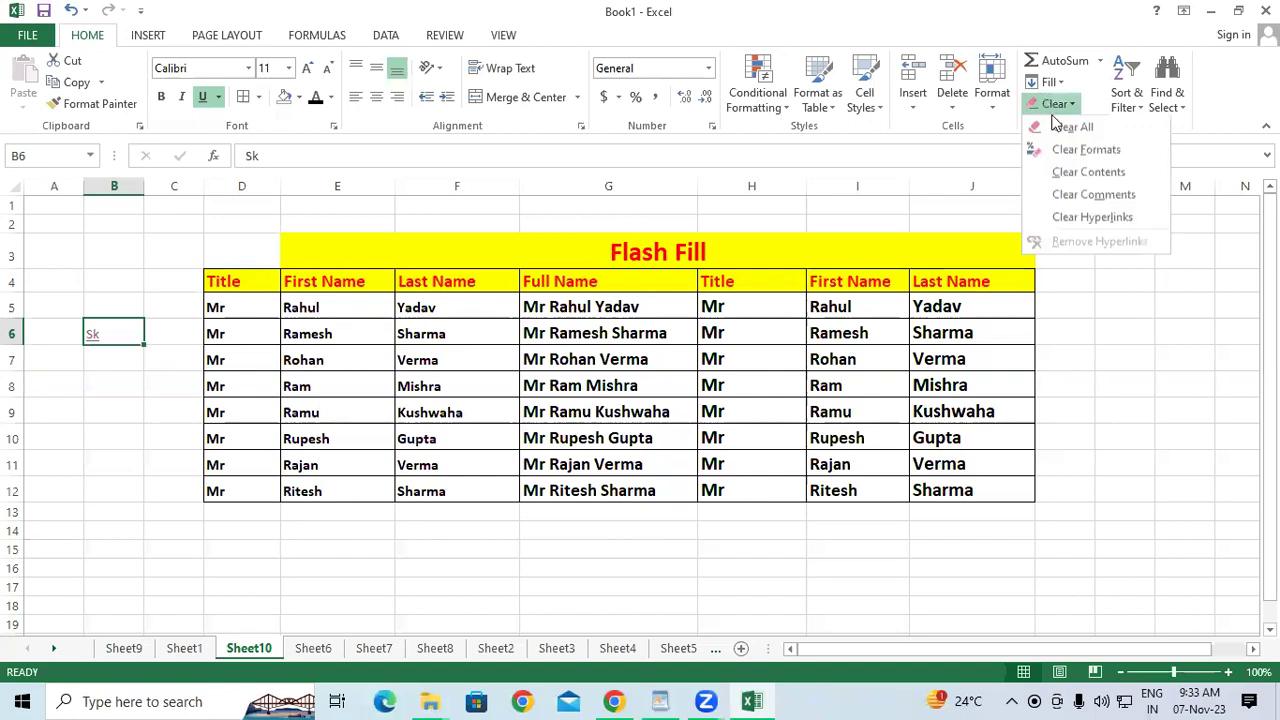
{"action": "left_click", "coordinate": [1090, 218]}
{"action": "left_click", "coordinate": [108, 414]}
Recheck B6 and apply another Clear option to its Sk entry.
{"action": "left_click", "coordinate": [94, 333]}
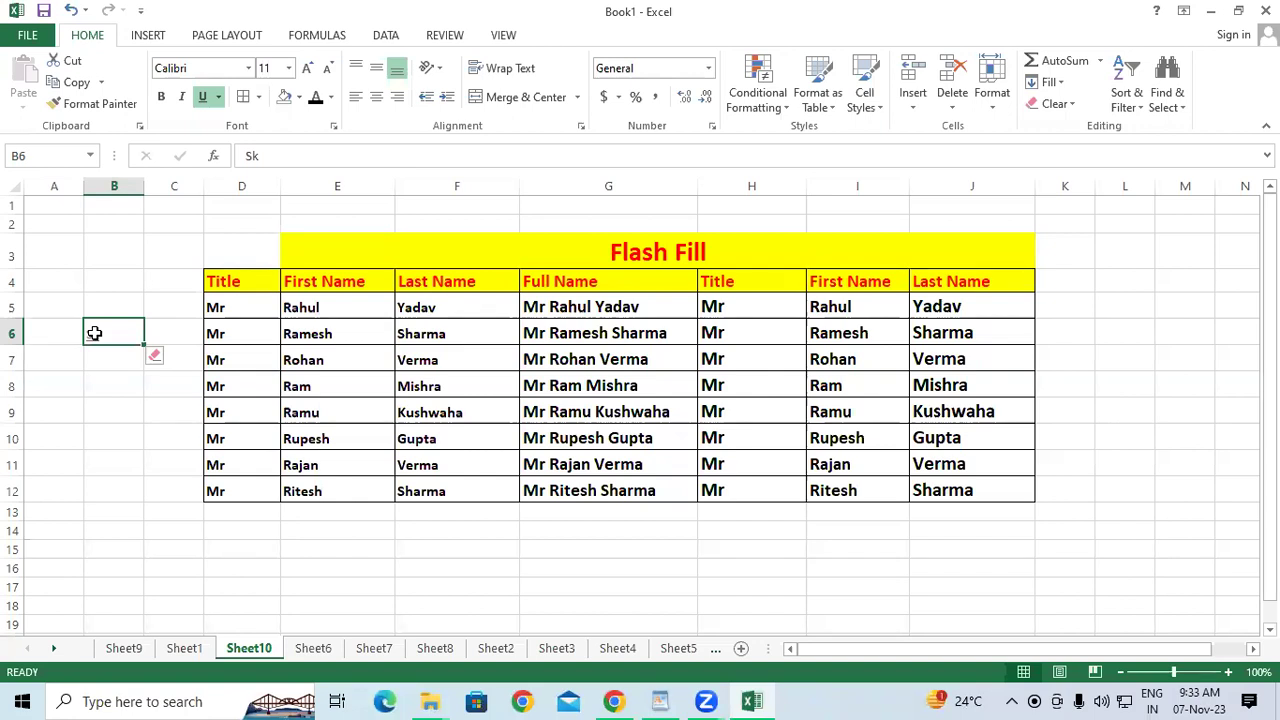
{"action": "left_click", "coordinate": [94, 418]}
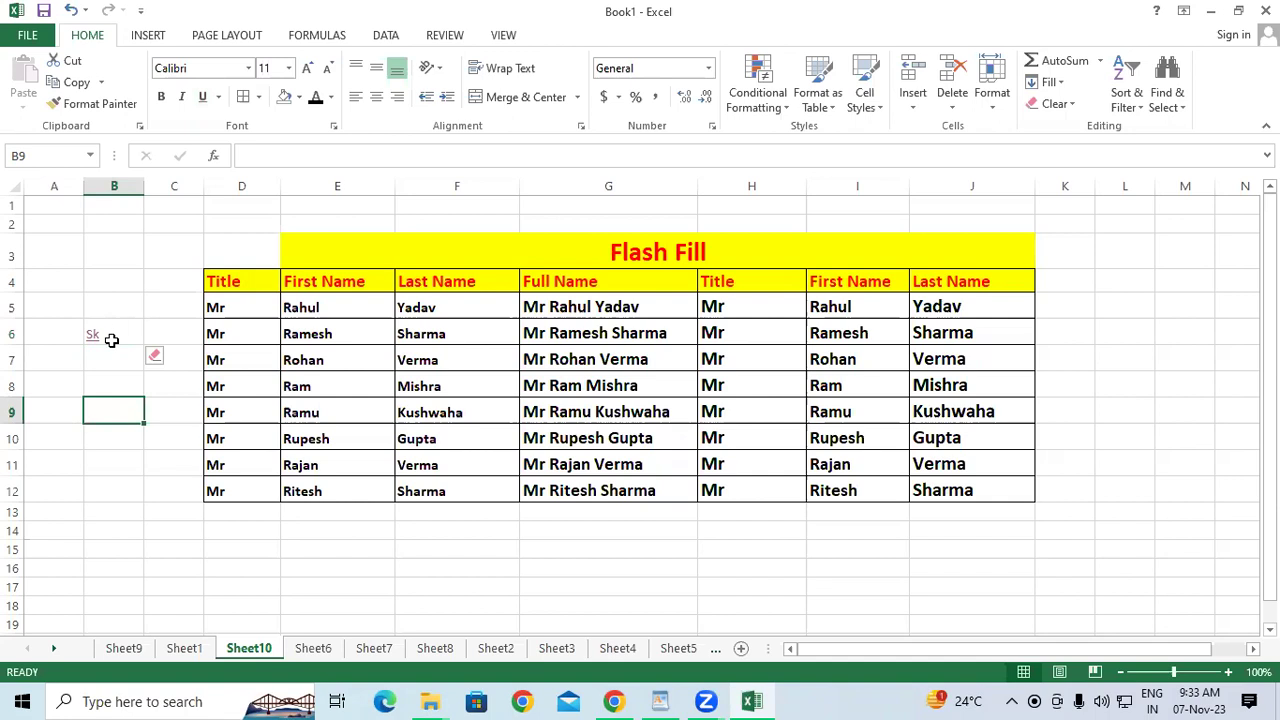
{"action": "left_click", "coordinate": [111, 337]}
{"action": "left_click", "coordinate": [1055, 103]}
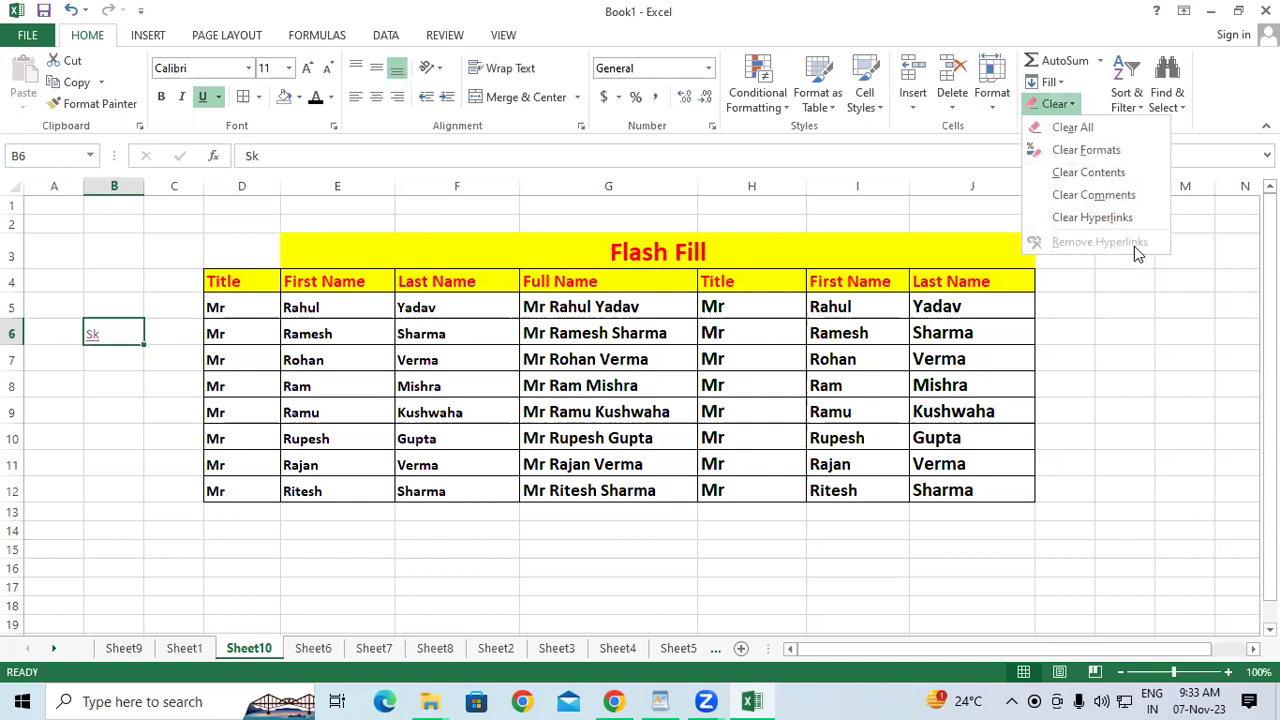
{"action": "left_click", "coordinate": [150, 458]}
{"action": "left_click", "coordinate": [100, 418]}
{"action": "left_click", "coordinate": [117, 337]}
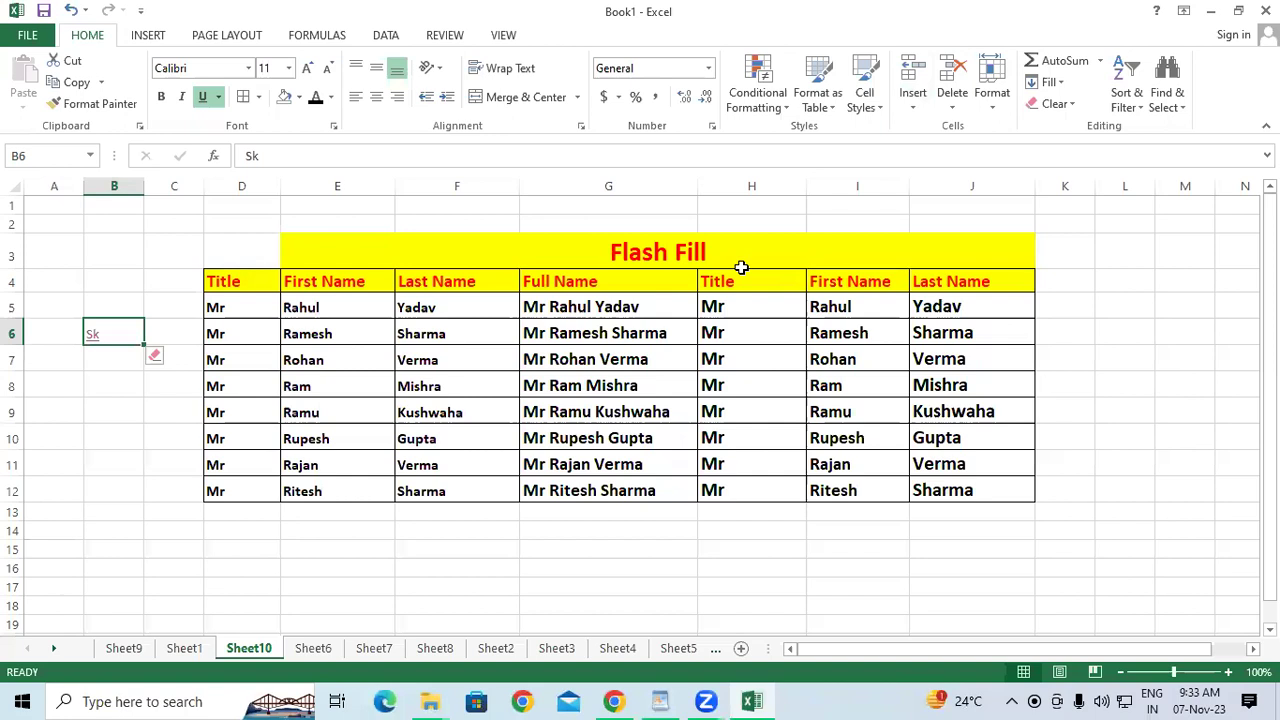
Link Sk in cell B6 to Doc3 with Ctrl+K.
{"action": "key", "text": "ctrl+k"}
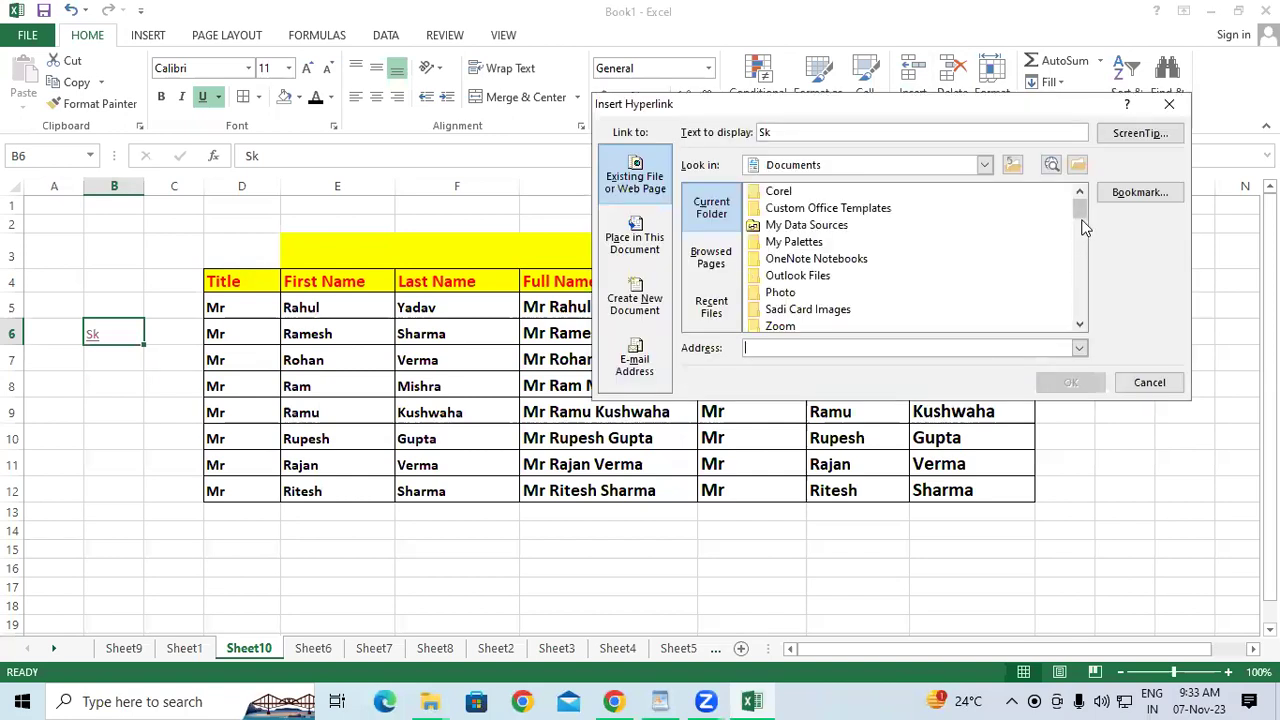
{"action": "left_click_drag", "start_coordinate": [1082, 222], "coordinate": [1085, 249]}
{"action": "left_click", "coordinate": [814, 276]}
{"action": "left_click", "coordinate": [1068, 382]}
{"action": "left_click", "coordinate": [112, 387]}
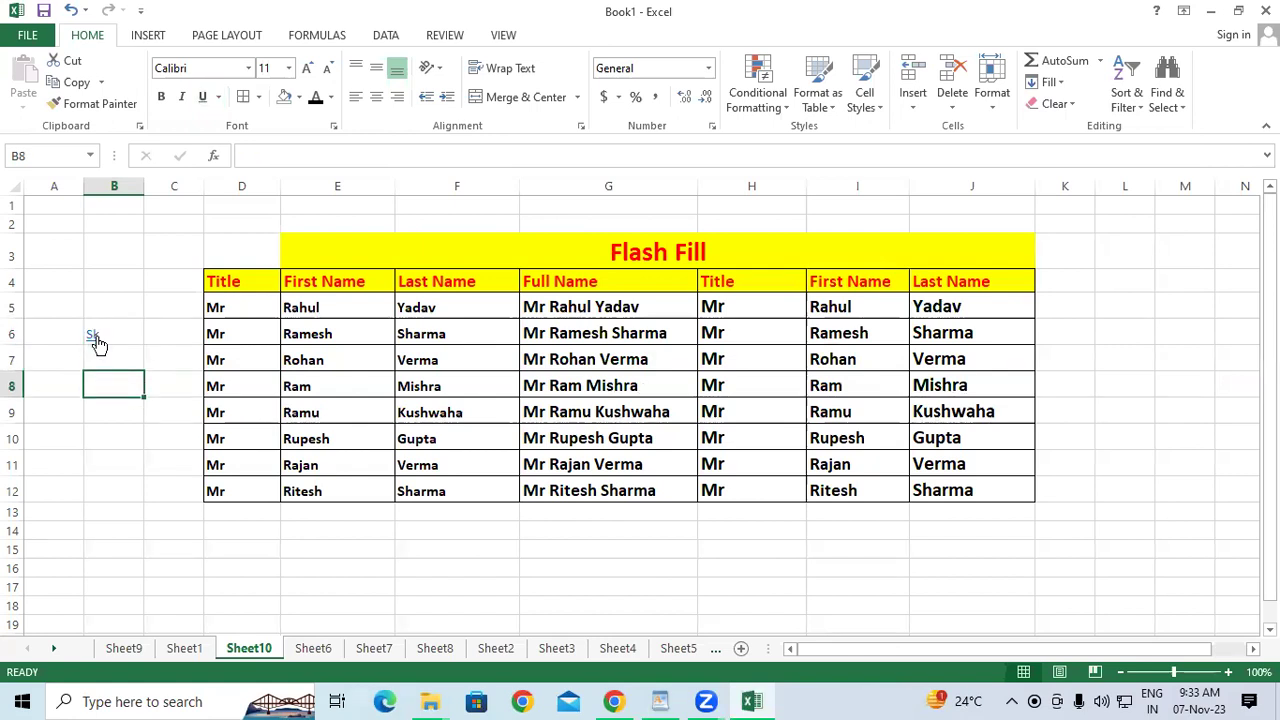
{"action": "key", "text": "Down"}
{"action": "key", "text": "Down"}
{"action": "key", "text": "Down"}
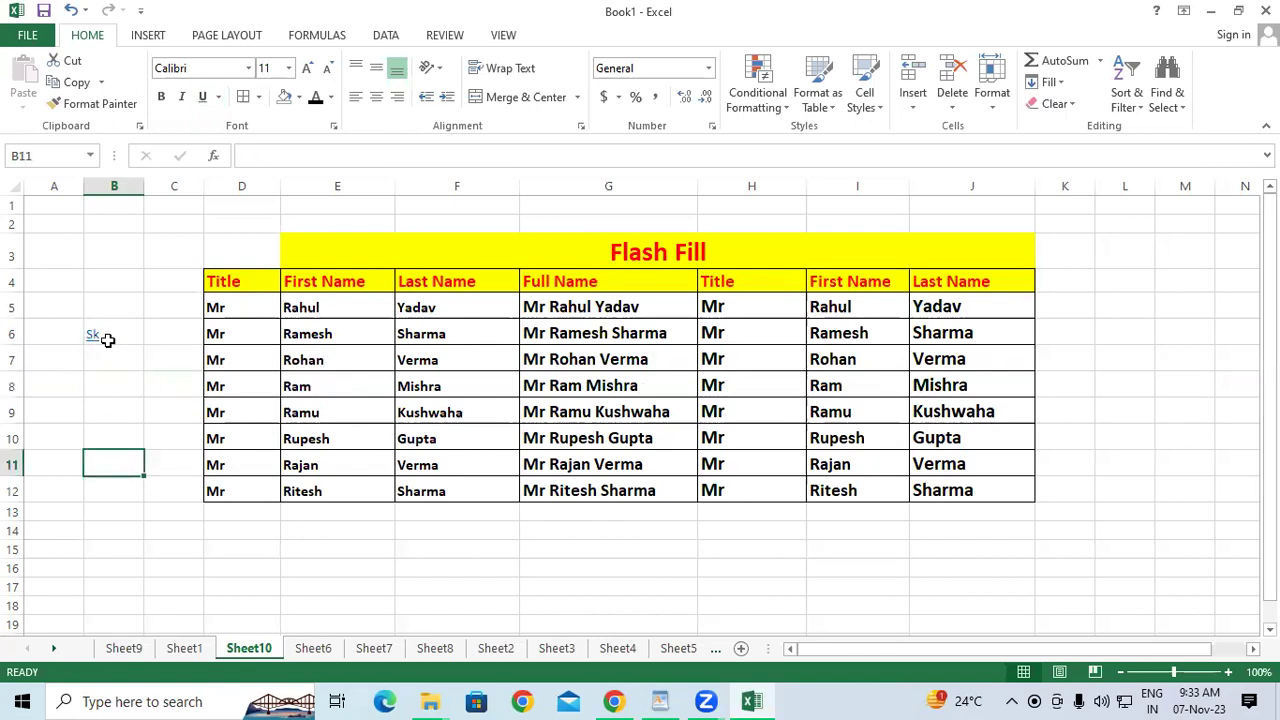
Use Remove Hyperlinks on B6 so Sk becomes plain black text.
{"action": "left_click", "coordinate": [108, 340]}
{"action": "left_click", "coordinate": [1058, 106]}
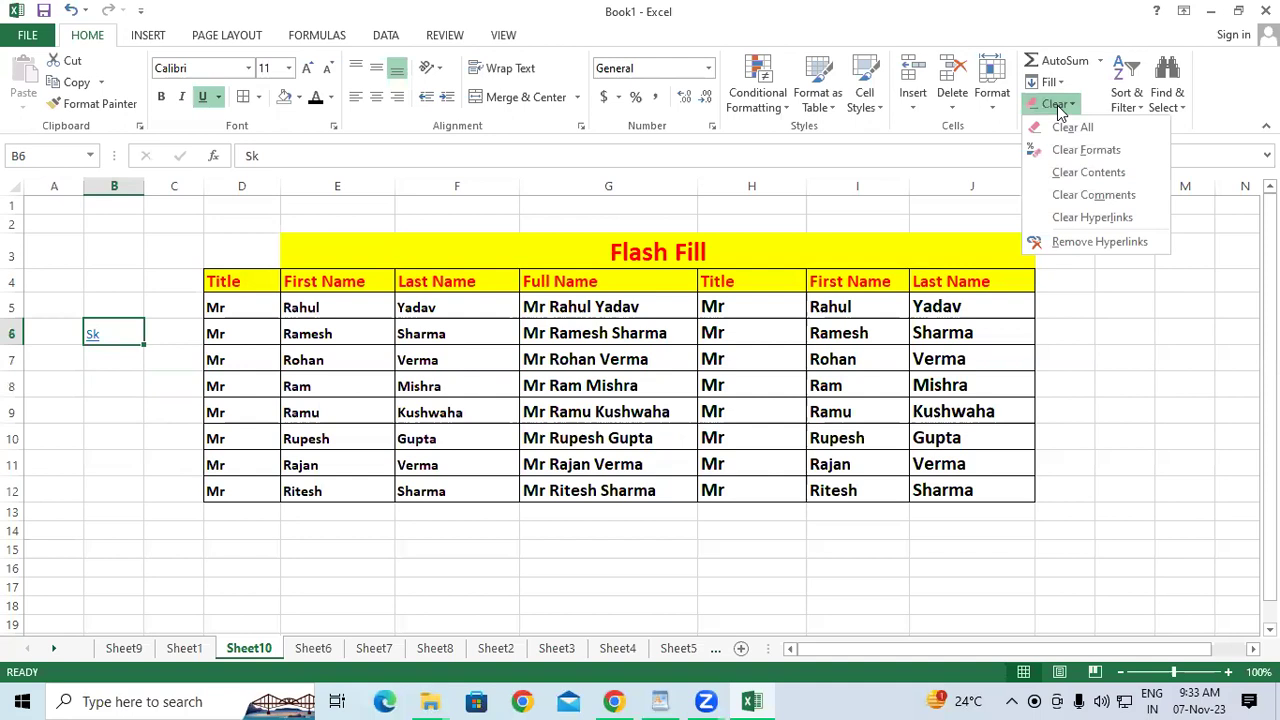
{"action": "left_click", "coordinate": [1128, 244]}
{"action": "left_click", "coordinate": [104, 378]}
{"action": "left_click", "coordinate": [101, 335]}
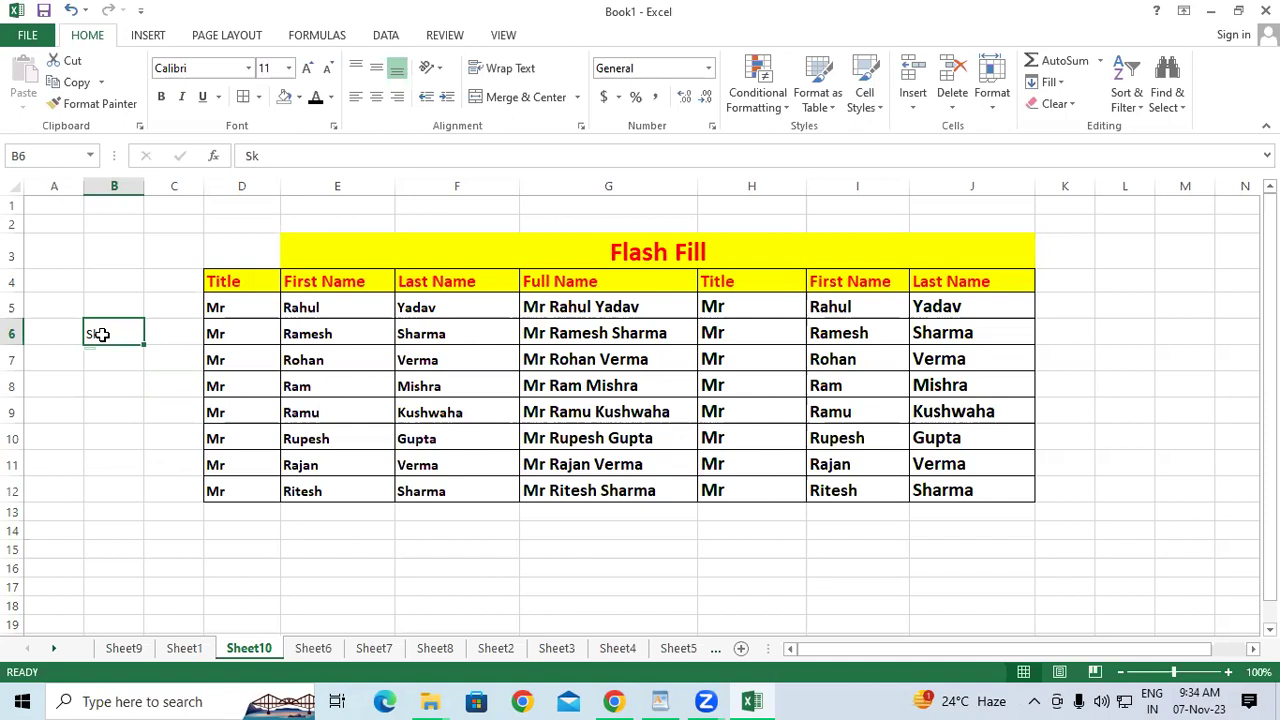
Look over the Sort & Filter menu options, then close it.
{"action": "left_click", "coordinate": [1106, 280]}
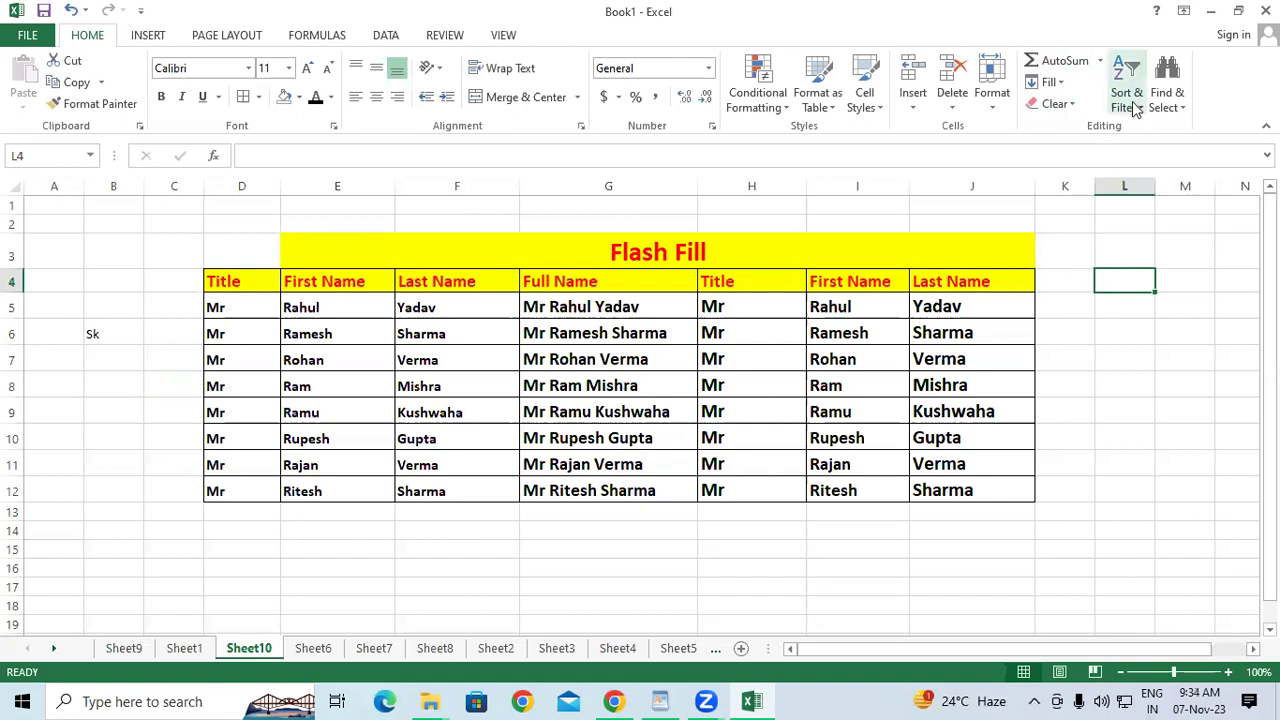
{"action": "left_click", "coordinate": [1133, 104]}
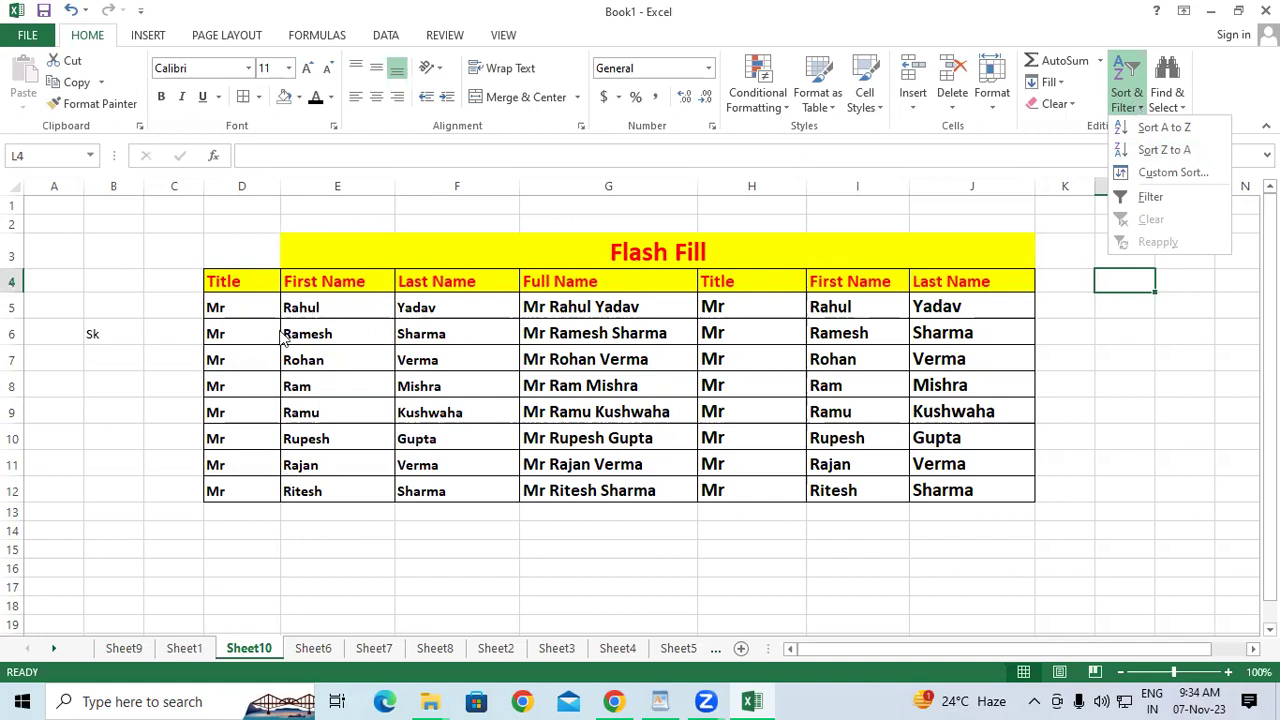
{"action": "left_click", "coordinate": [285, 392]}
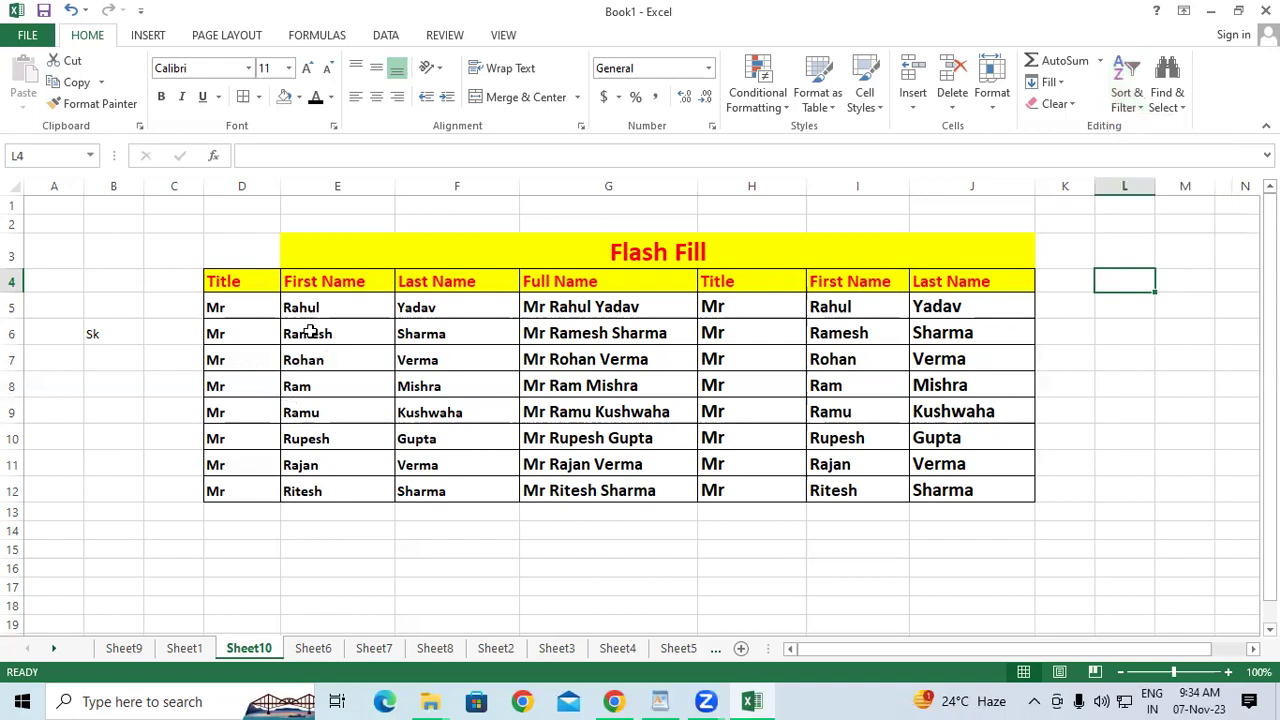
Select the Last Name column from header F4 down to F12.
{"action": "left_click", "coordinate": [312, 308]}
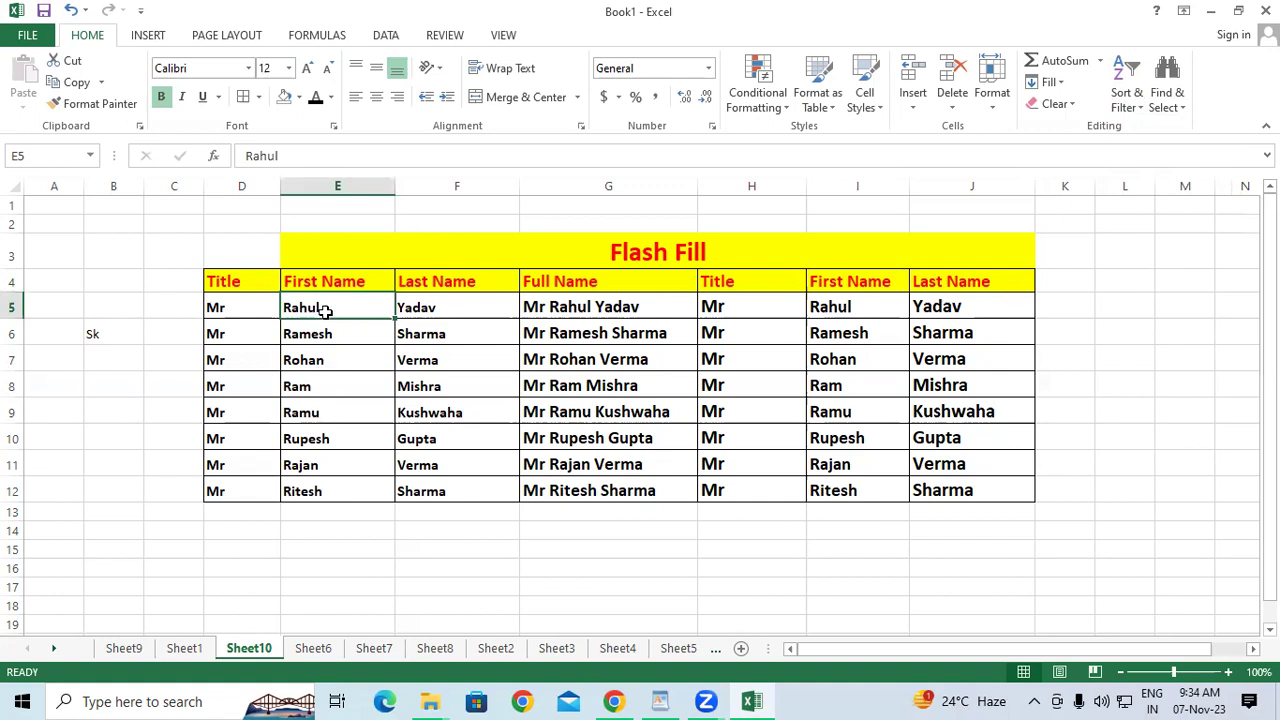
{"action": "left_click", "coordinate": [340, 386]}
{"action": "left_click", "coordinate": [449, 300]}
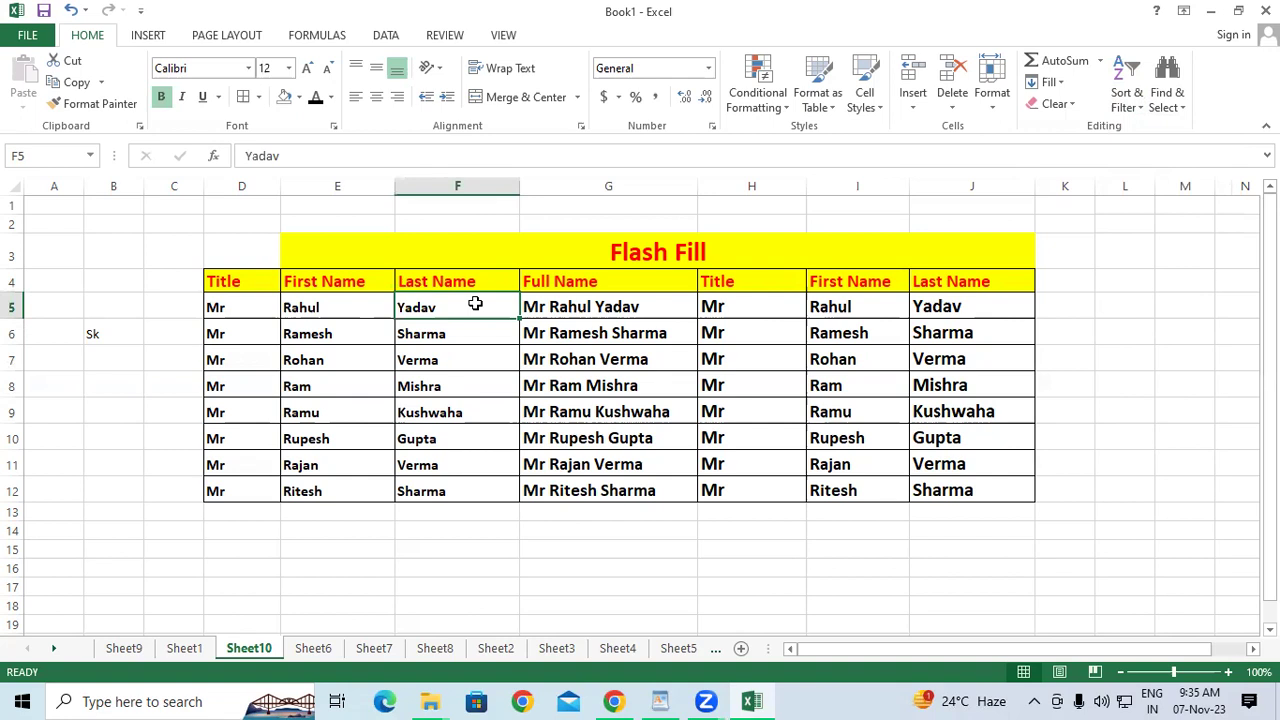
{"action": "left_click_drag", "start_coordinate": [465, 281], "coordinate": [482, 490]}
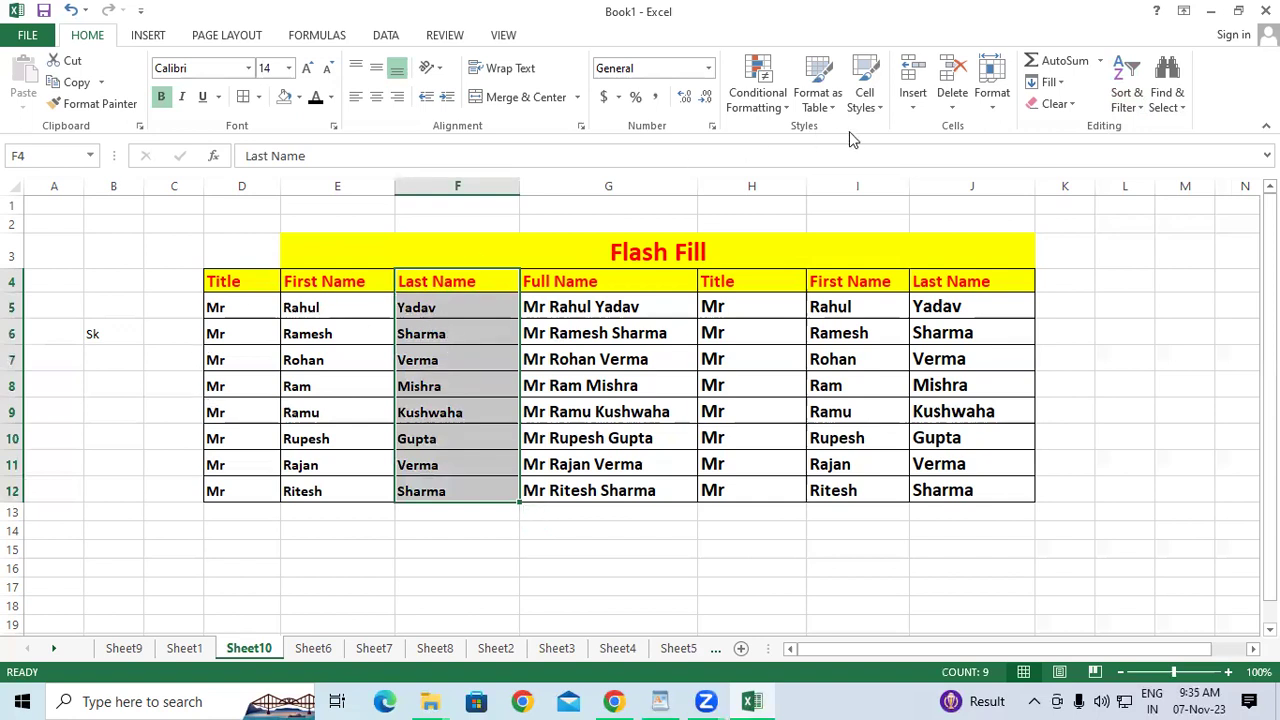
Sort the selected last names A to Z and move the Sort Warning above the table.
{"action": "left_click", "coordinate": [1143, 108]}
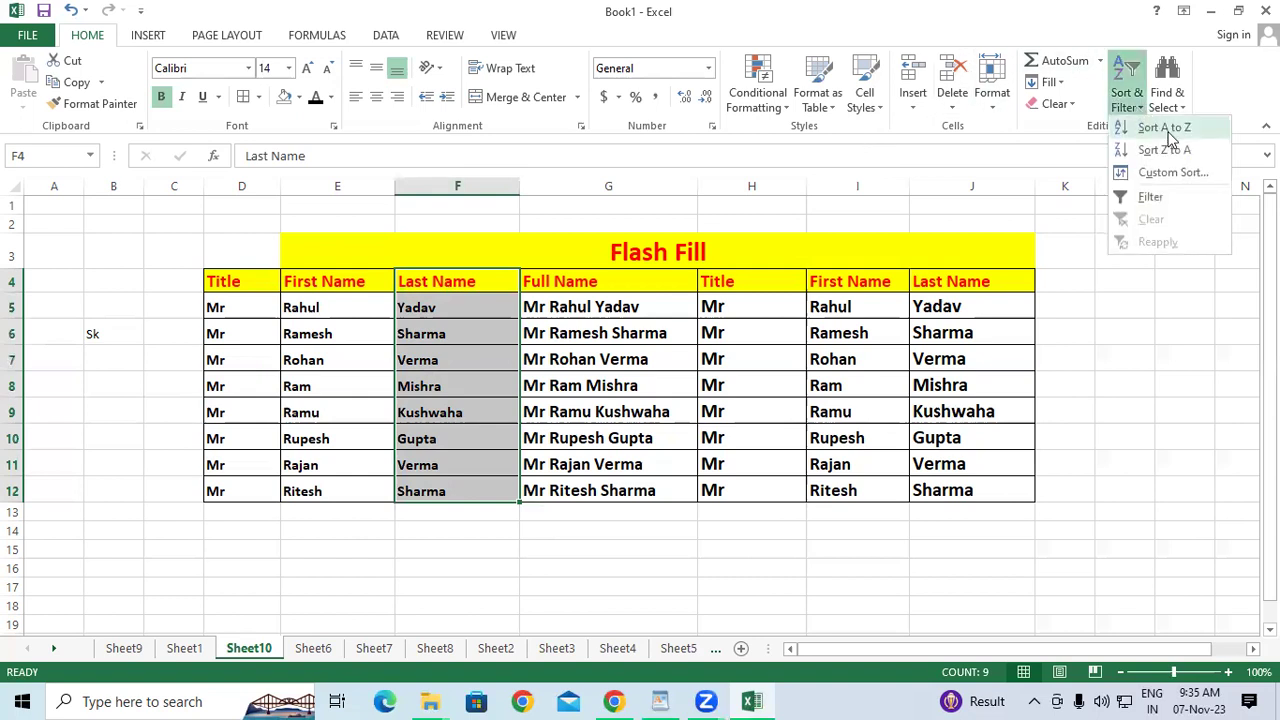
{"action": "left_click", "coordinate": [1165, 128]}
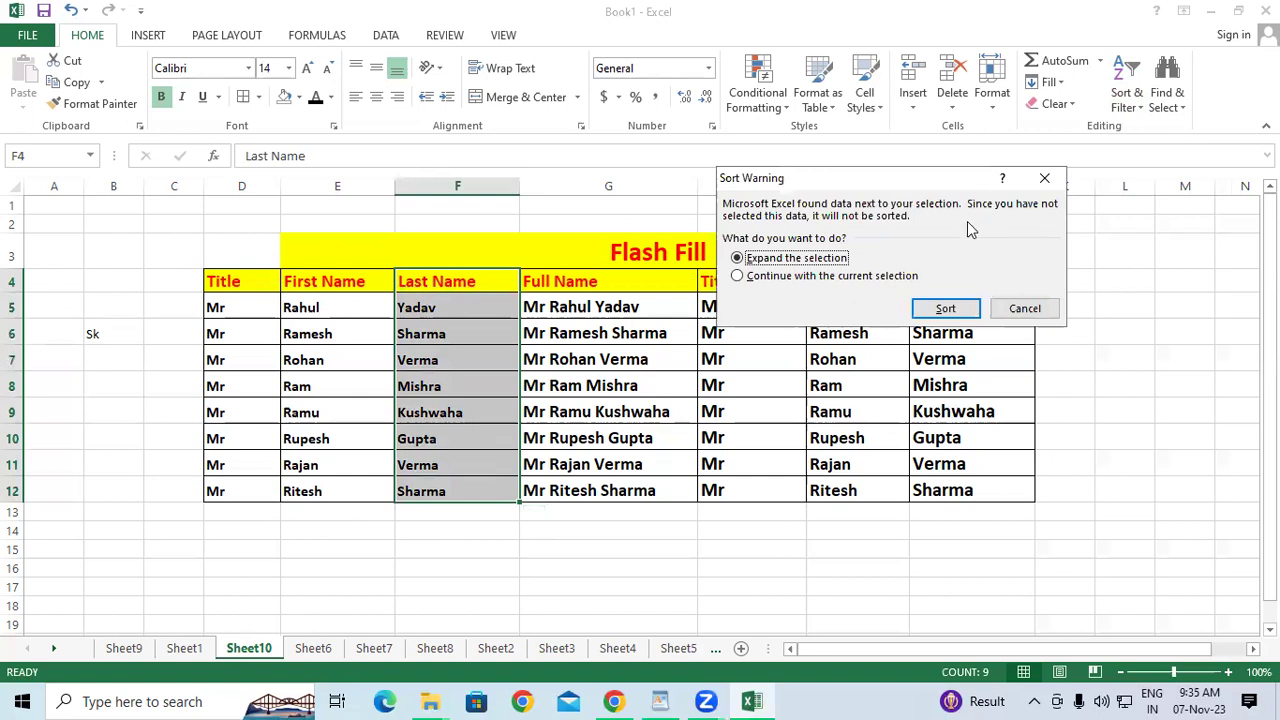
{"action": "left_click_drag", "start_coordinate": [843, 186], "coordinate": [865, 76]}
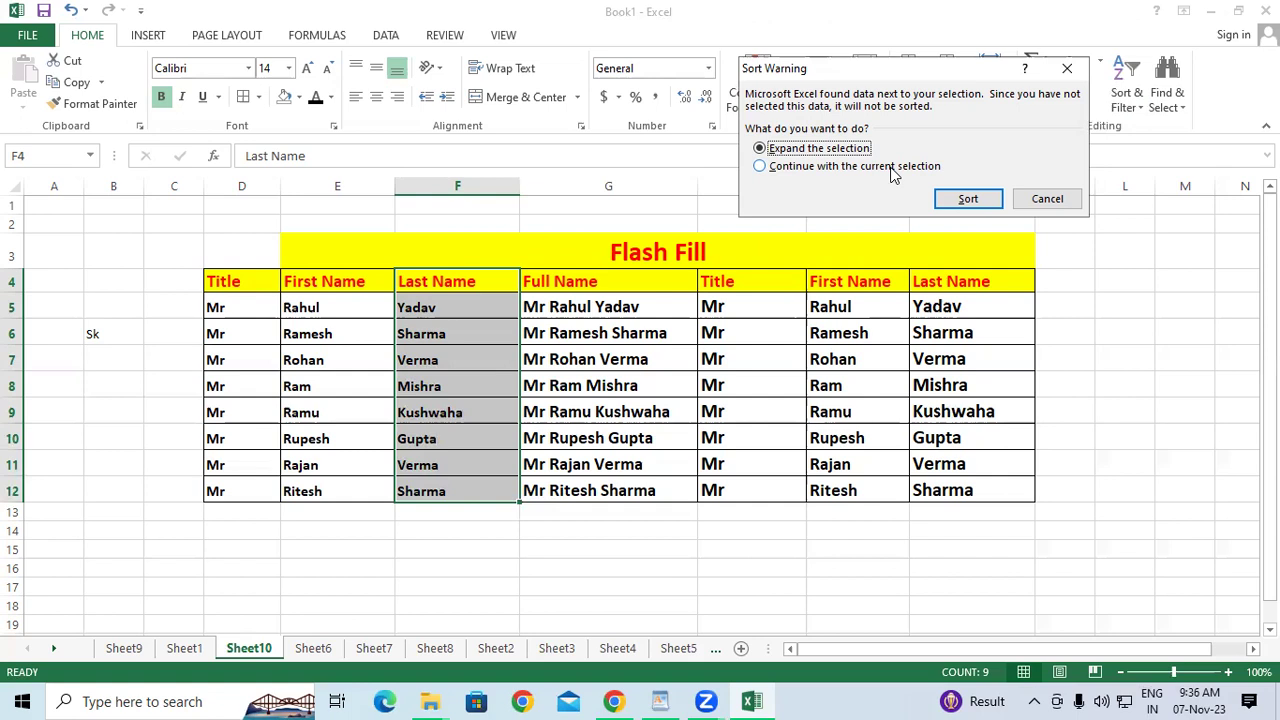
Choose 'Continue with the current selection' to sort only F5:F12, Gupta to Yadav.
{"action": "left_click", "coordinate": [761, 167]}
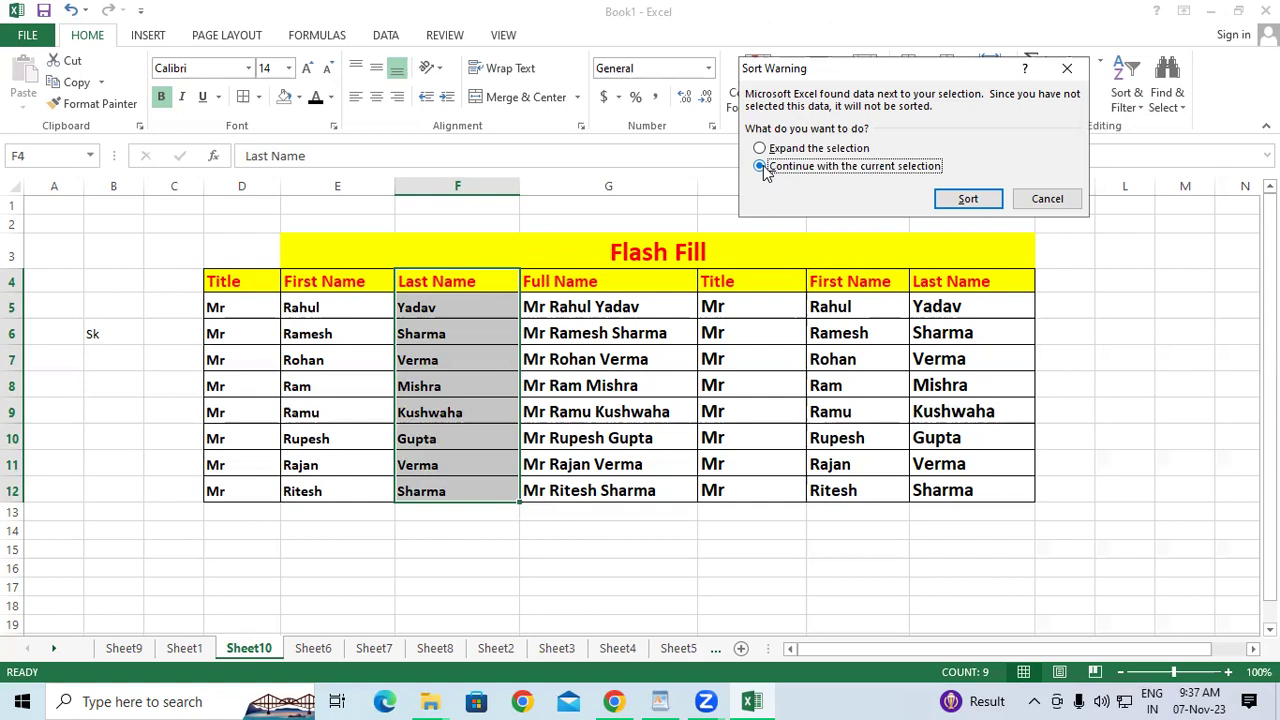
{"action": "left_click", "coordinate": [969, 199]}
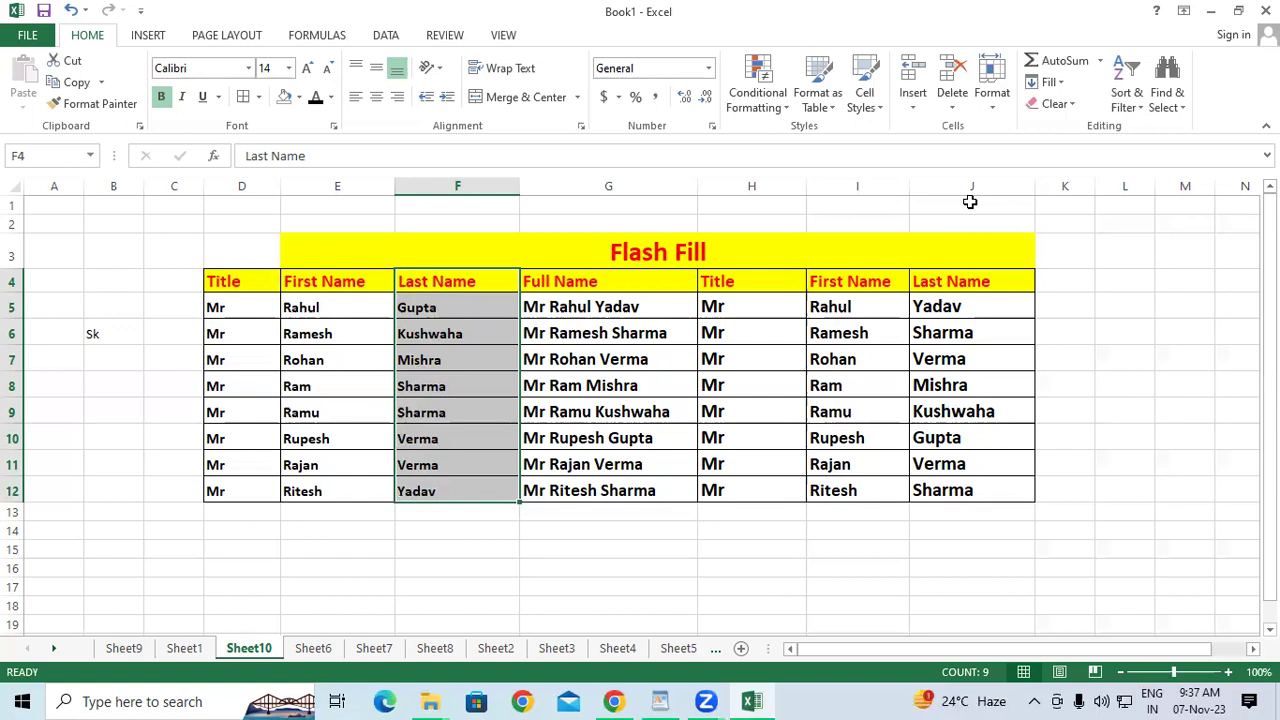
Undo the column-only sort, re-sort A to Z with 'Expand the selection', then undo that too.
{"action": "key", "text": "ctrl+e"}
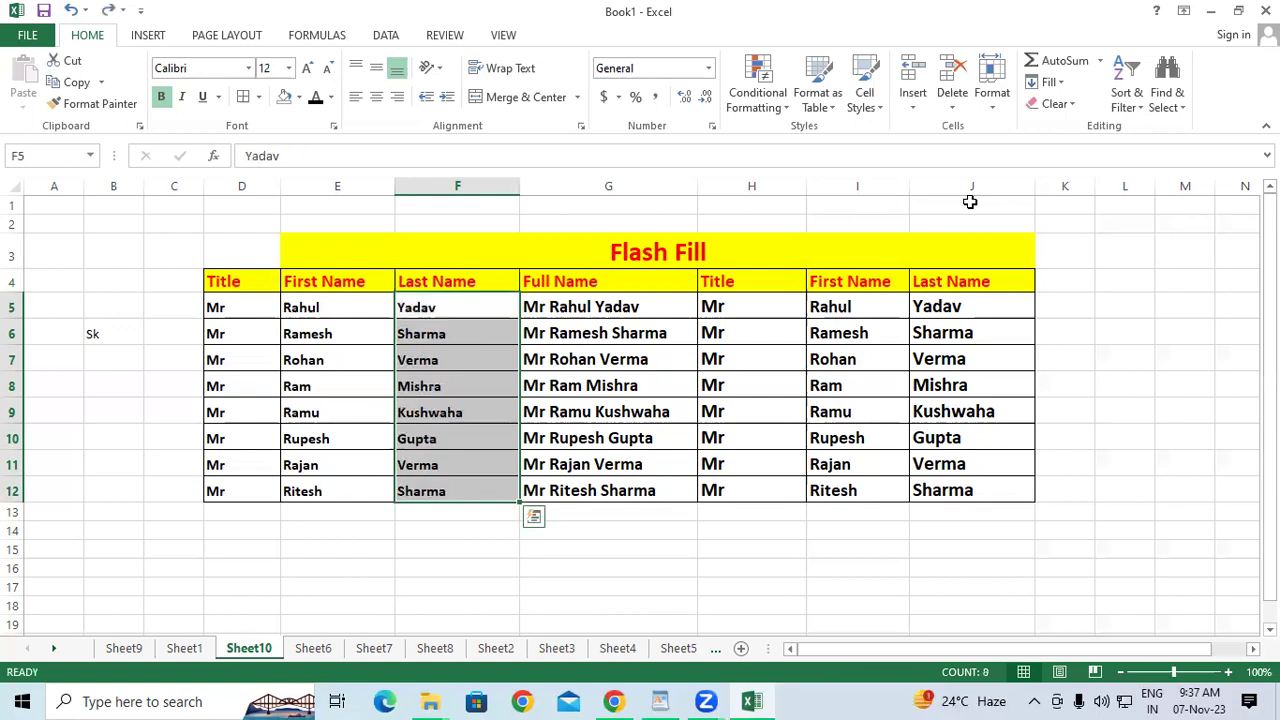
{"action": "left_click", "coordinate": [1127, 85]}
{"action": "left_click", "coordinate": [1164, 128]}
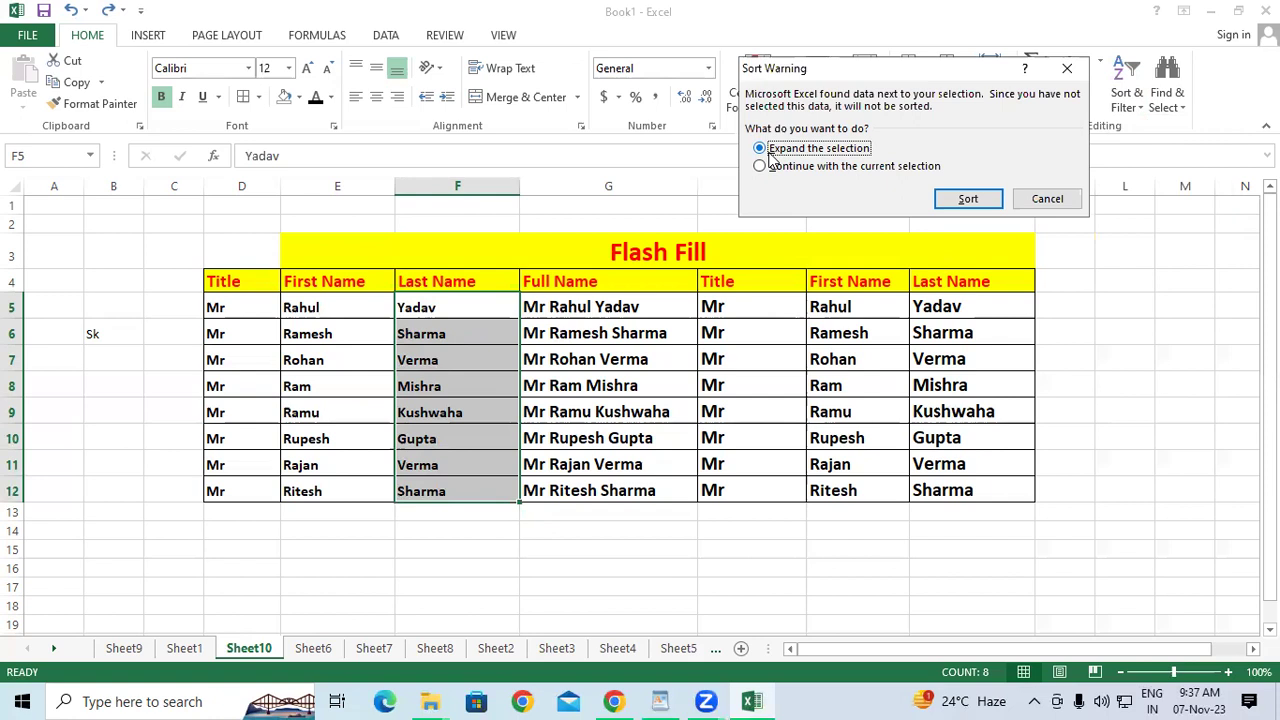
{"action": "left_click", "coordinate": [967, 199]}
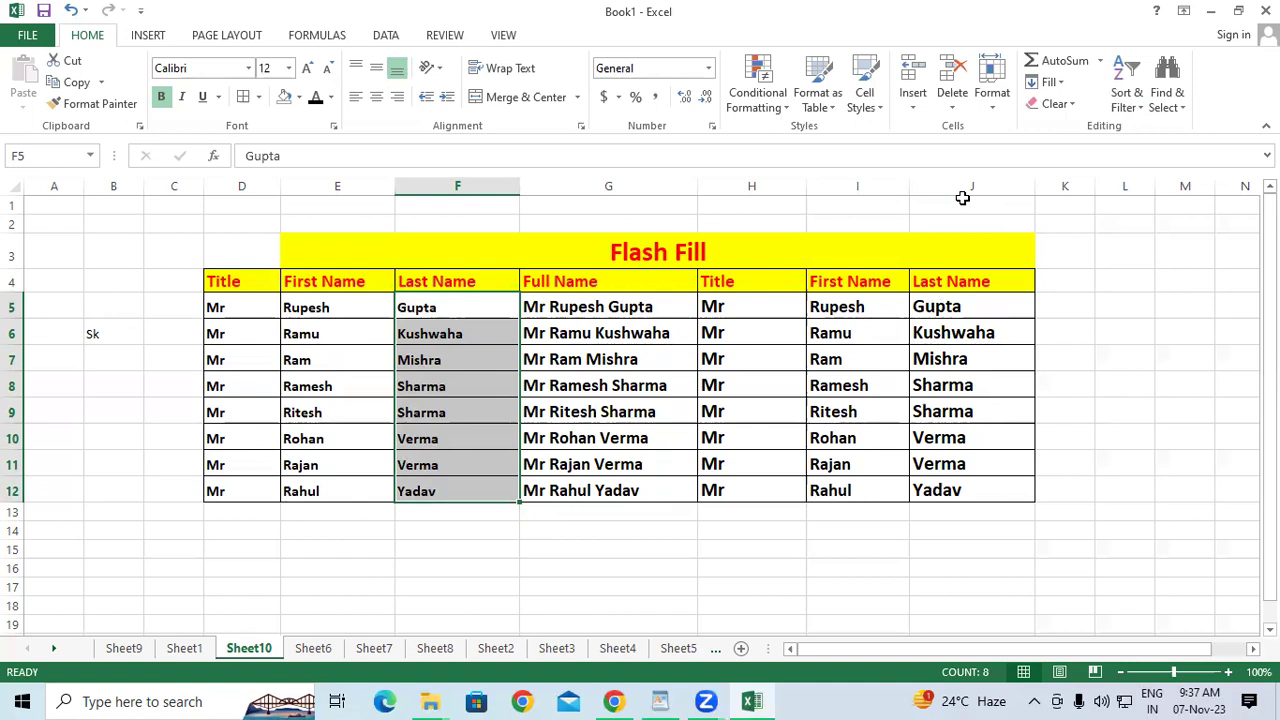
{"action": "key", "text": "ctrl+z"}
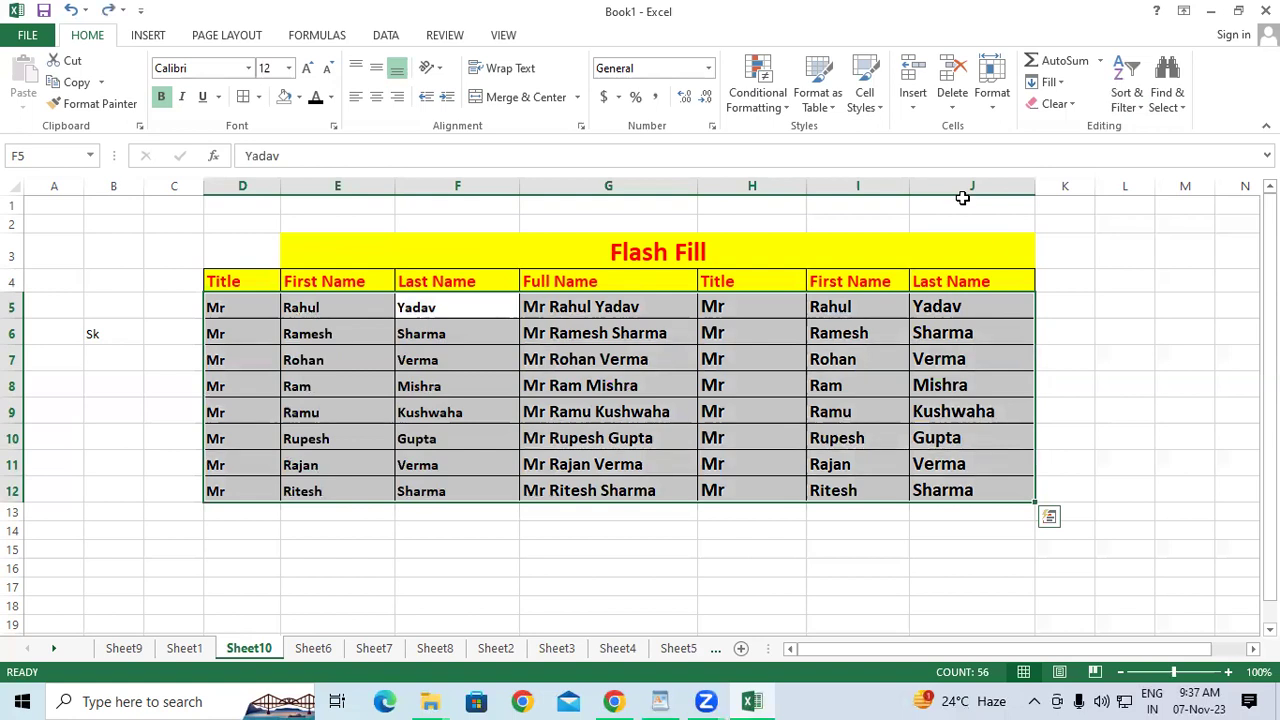
Redo the expanded Last Name sort, Gupta to Yadav, check column F, and select rows 5–7.
{"action": "key", "text": "ctrl+y"}
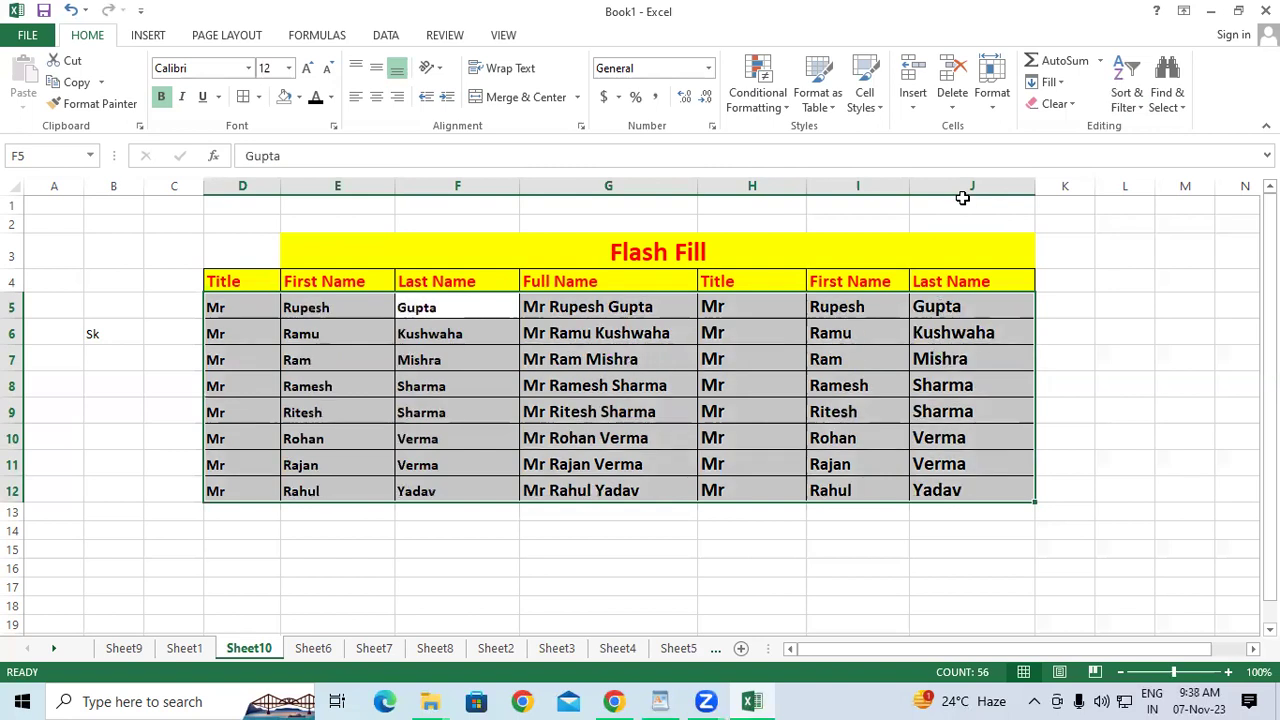
{"action": "left_click", "coordinate": [1128, 362]}
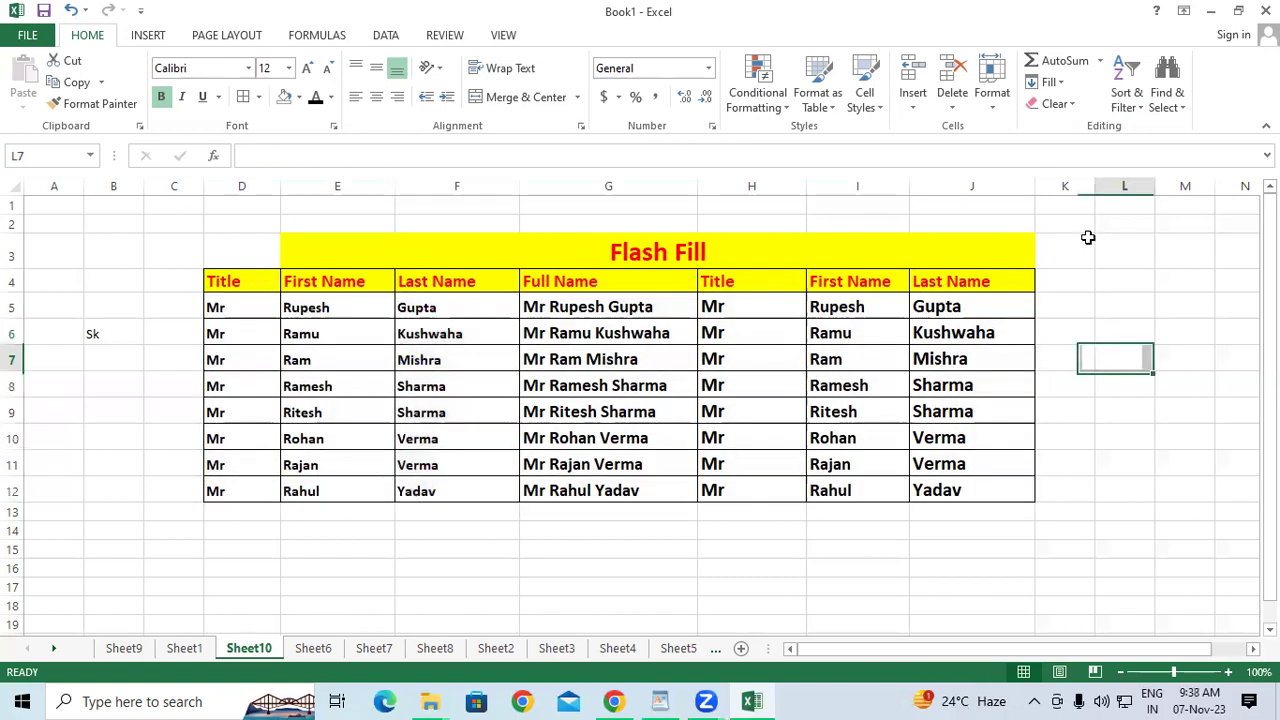
{"action": "left_click", "coordinate": [440, 310]}
{"action": "left_click", "coordinate": [444, 343]}
{"action": "left_click", "coordinate": [452, 362]}
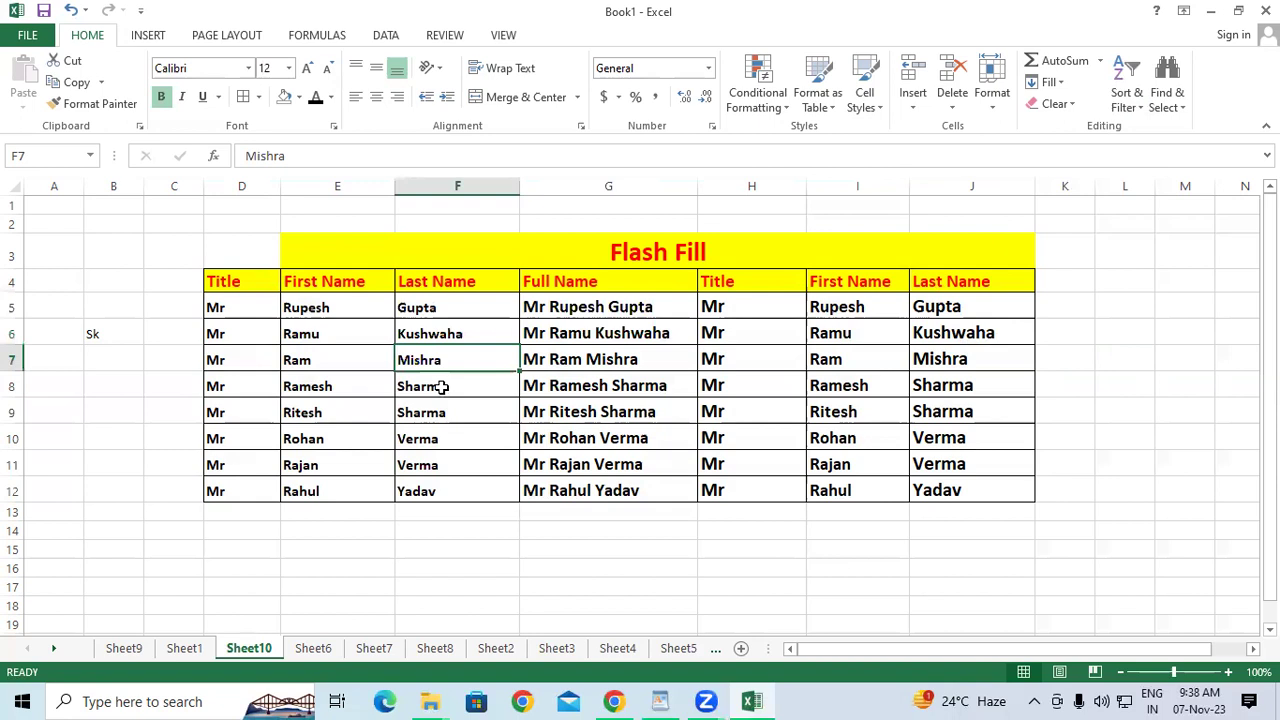
{"action": "left_click", "coordinate": [441, 387]}
{"action": "left_click", "coordinate": [434, 438]}
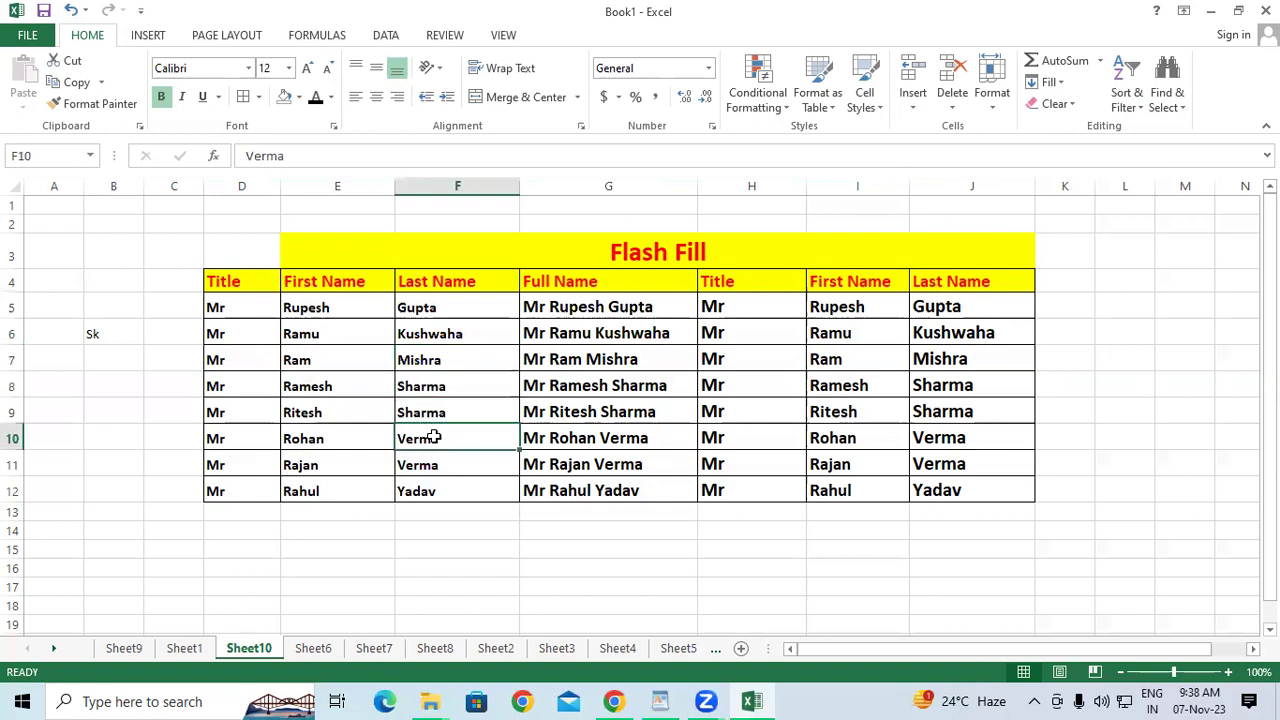
{"action": "left_click", "coordinate": [1124, 105]}
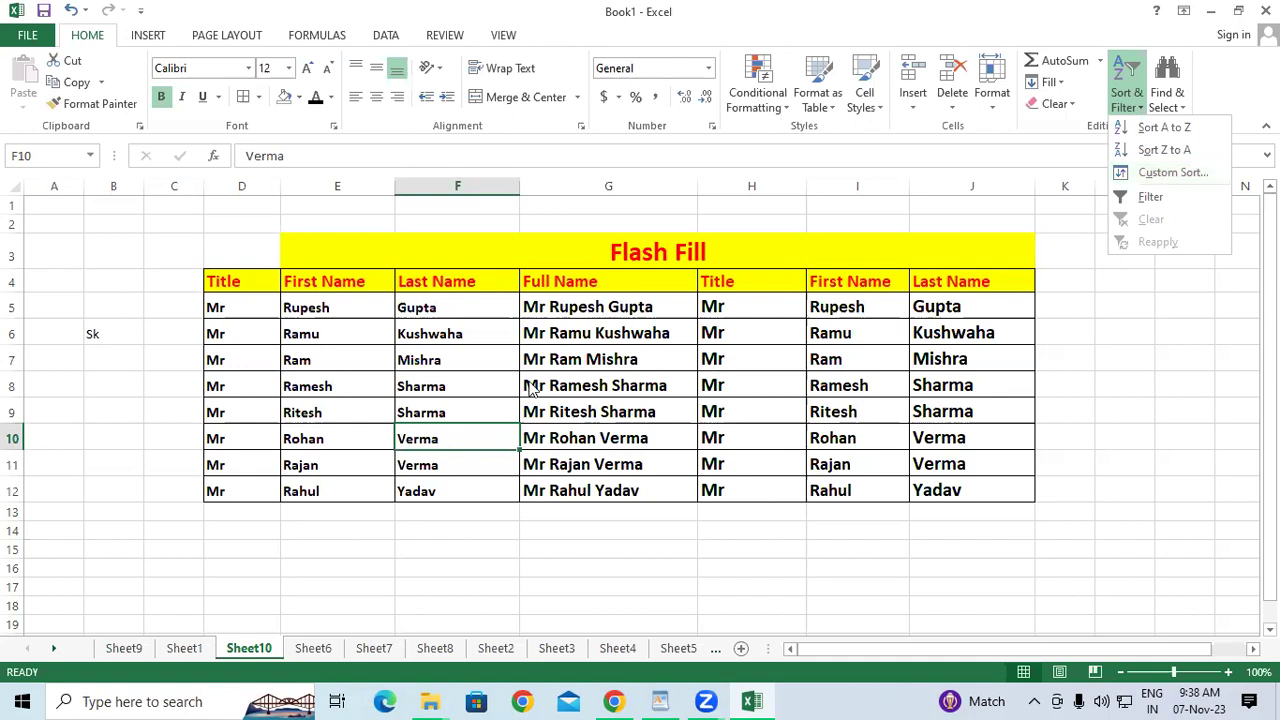
{"action": "left_click_drag", "start_coordinate": [242, 307], "coordinate": [640, 362]}
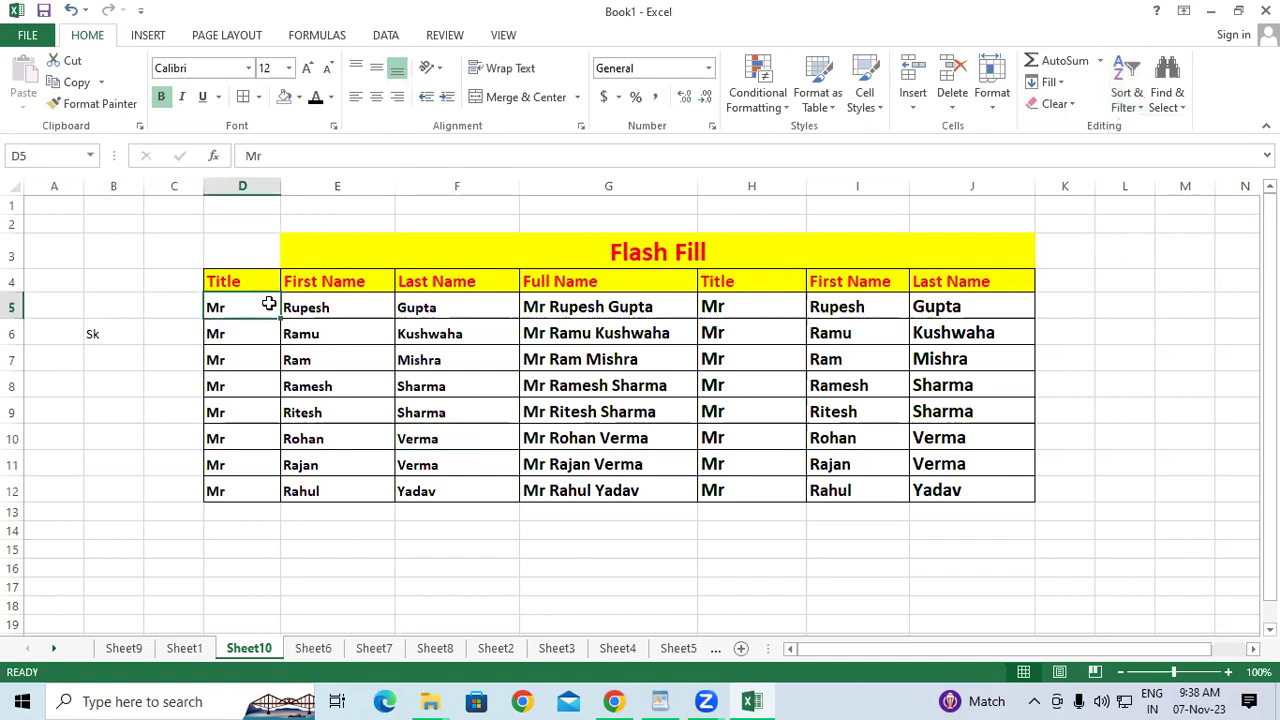
Fill table rows 5–7 orange with white font.
{"action": "left_click_drag", "start_coordinate": [838, 347], "coordinate": [1000, 358]}
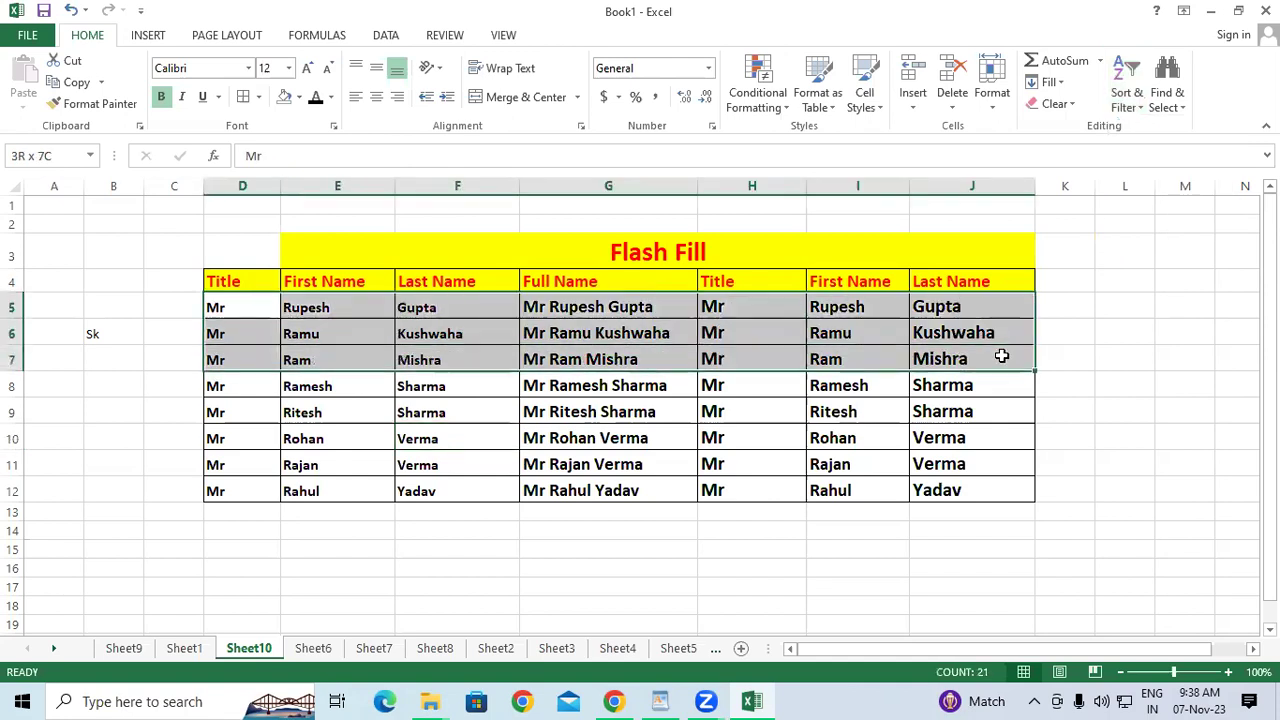
{"action": "left_click", "coordinate": [301, 97]}
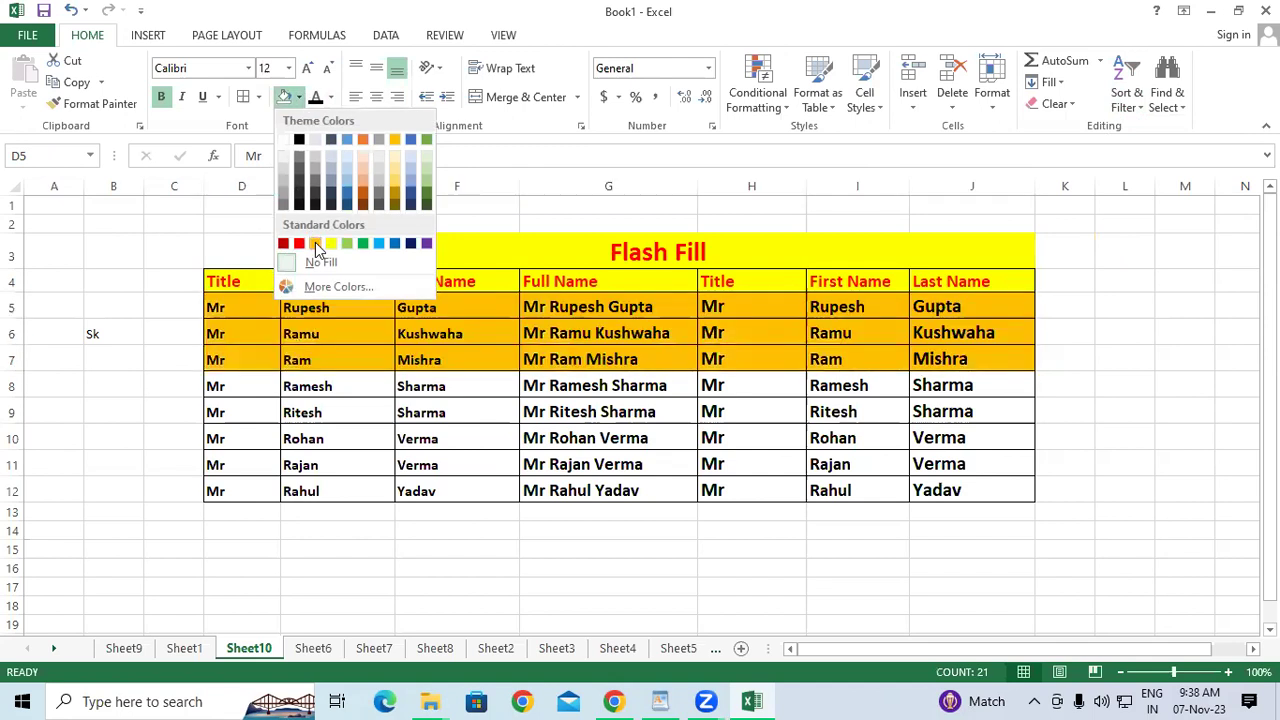
{"action": "left_click", "coordinate": [315, 244]}
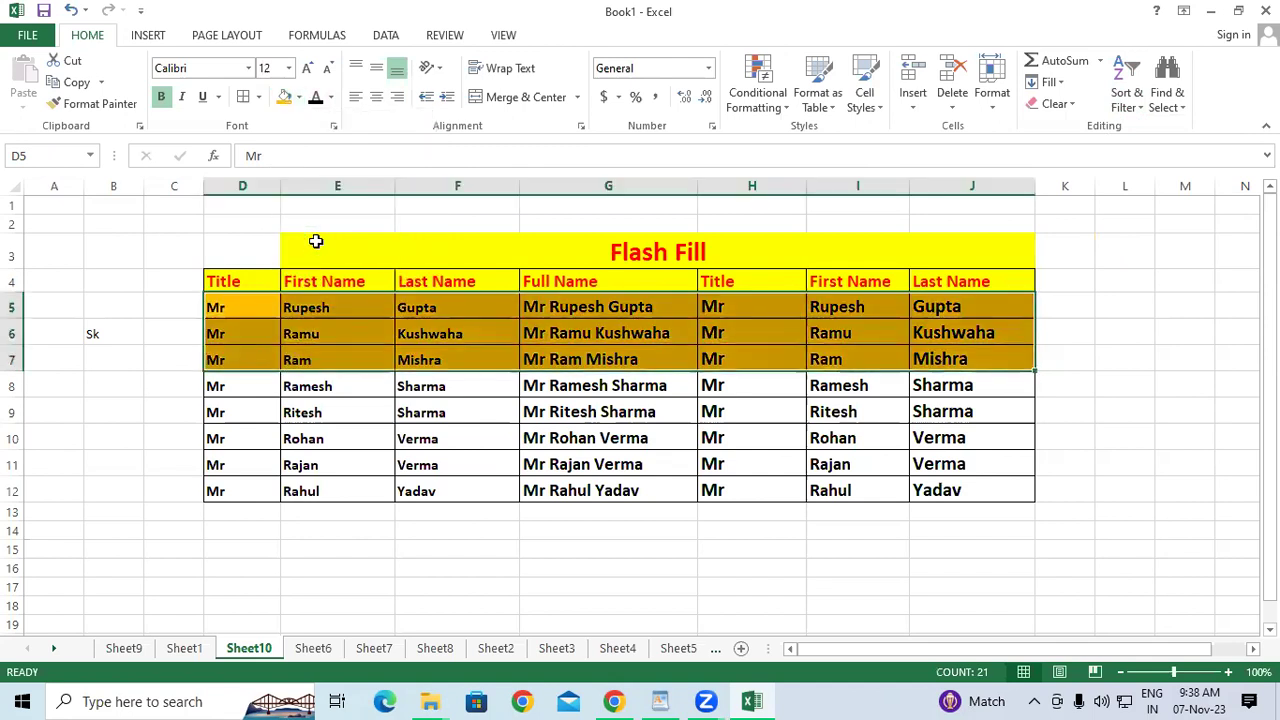
{"action": "left_click", "coordinate": [330, 97]}
{"action": "left_click", "coordinate": [317, 163]}
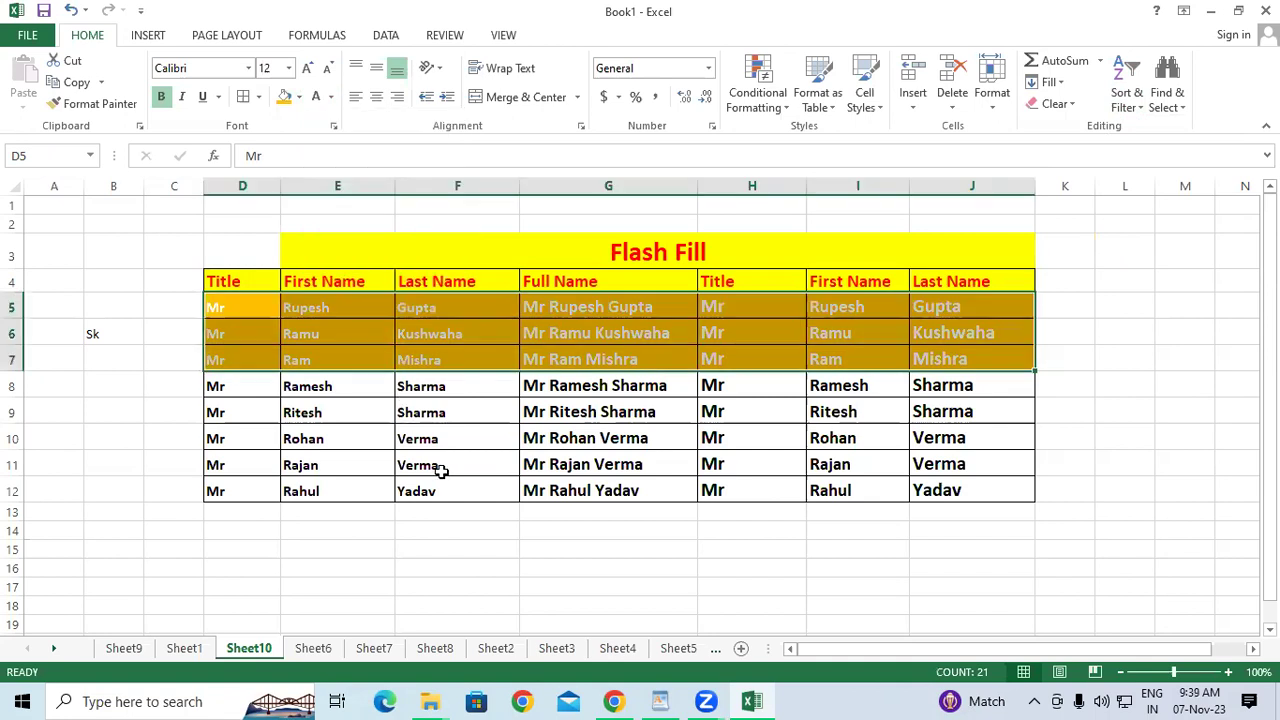
{"action": "left_click", "coordinate": [441, 471]}
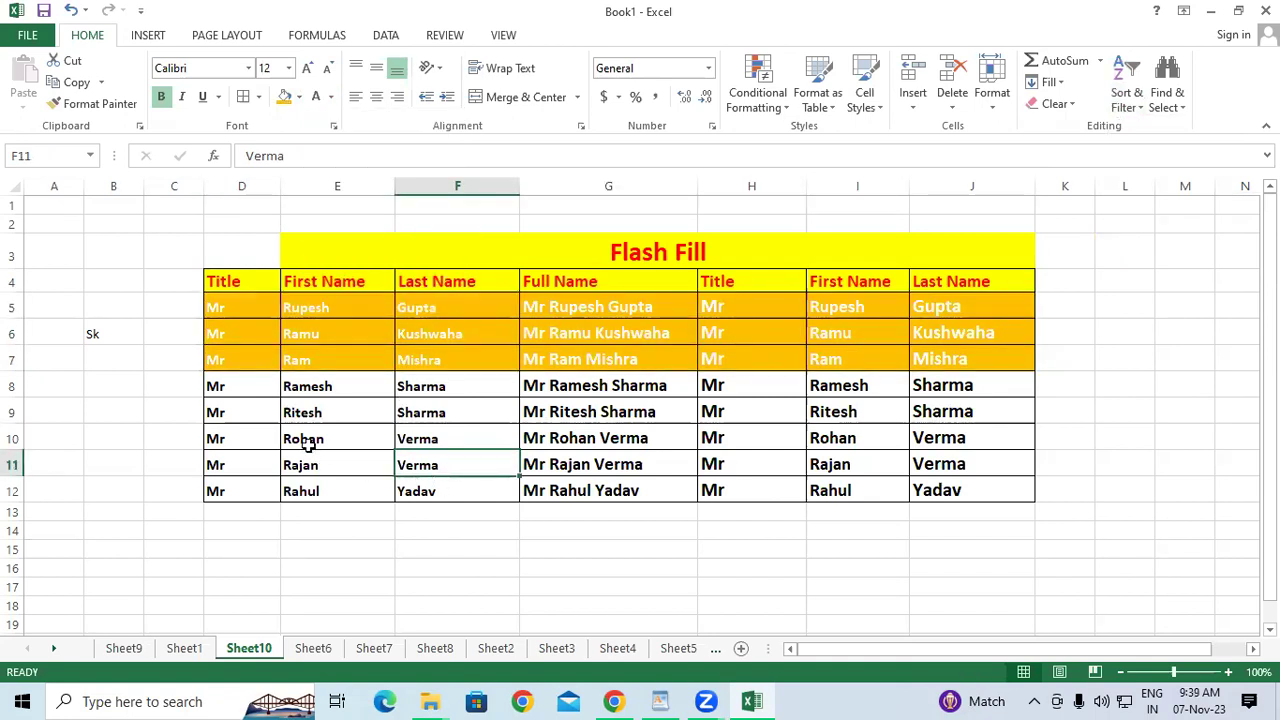
Fill table rows 10–12 yellow.
{"action": "left_click_drag", "start_coordinate": [248, 440], "coordinate": [971, 486]}
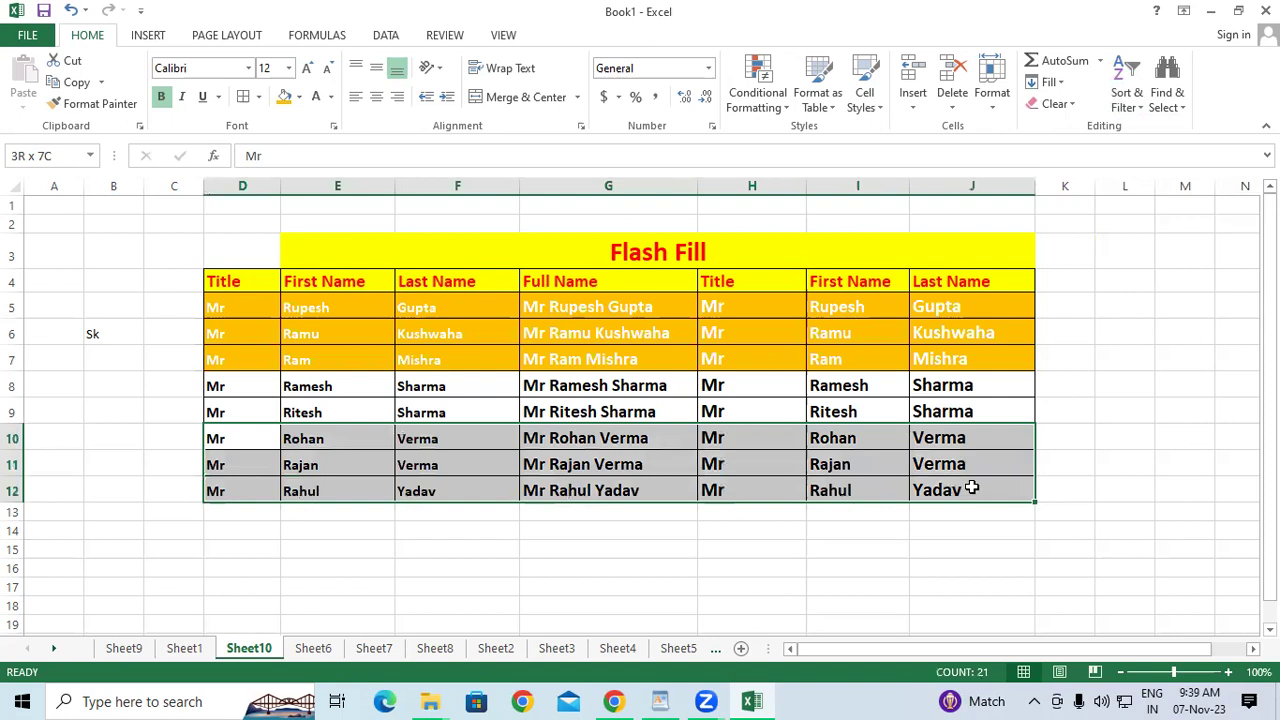
{"action": "left_click", "coordinate": [298, 97]}
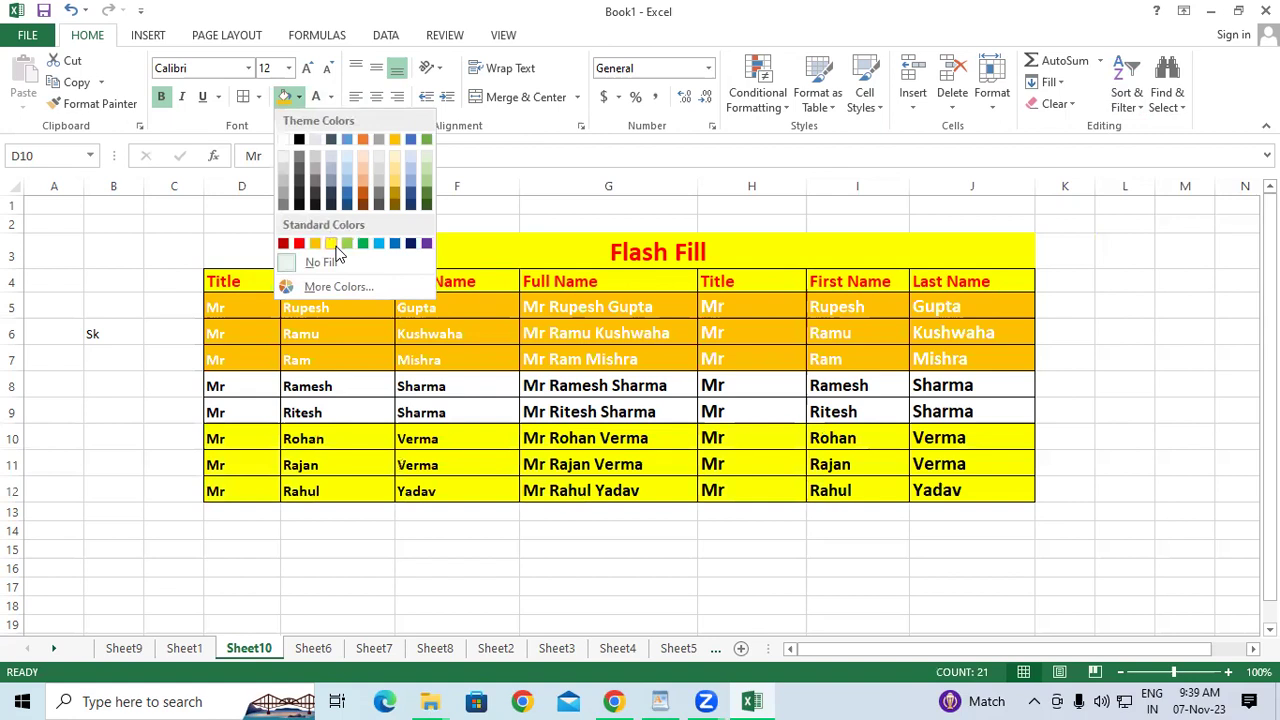
{"action": "left_click", "coordinate": [334, 246]}
{"action": "left_click", "coordinate": [1067, 335]}
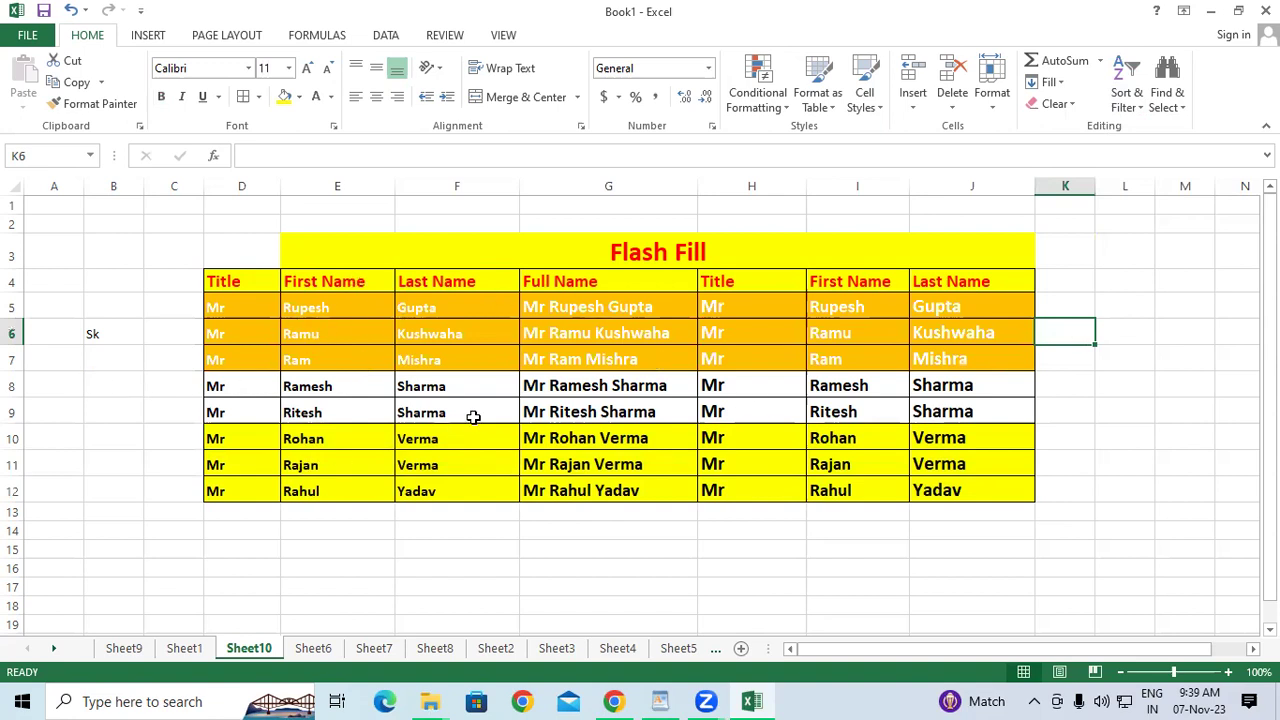
Fill rows 8–9 grey, then select the whole table including headers.
{"action": "left_click_drag", "start_coordinate": [212, 386], "coordinate": [988, 412]}
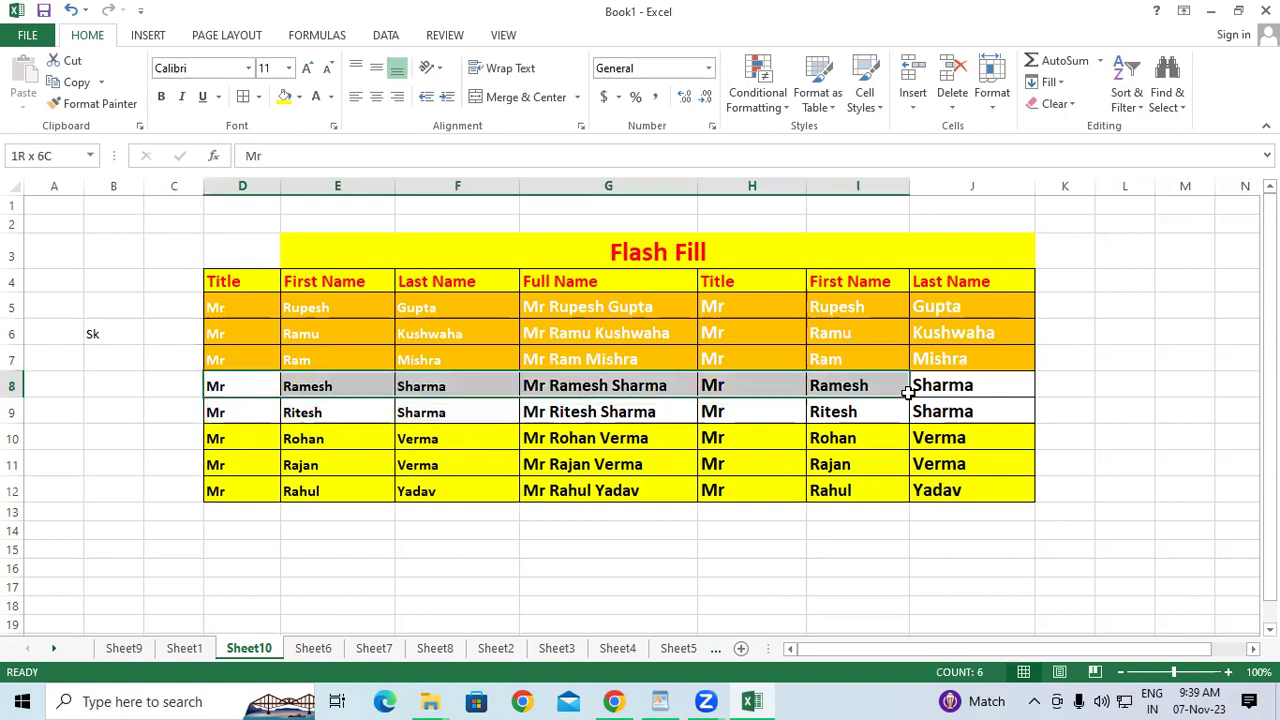
{"action": "left_click", "coordinate": [299, 97]}
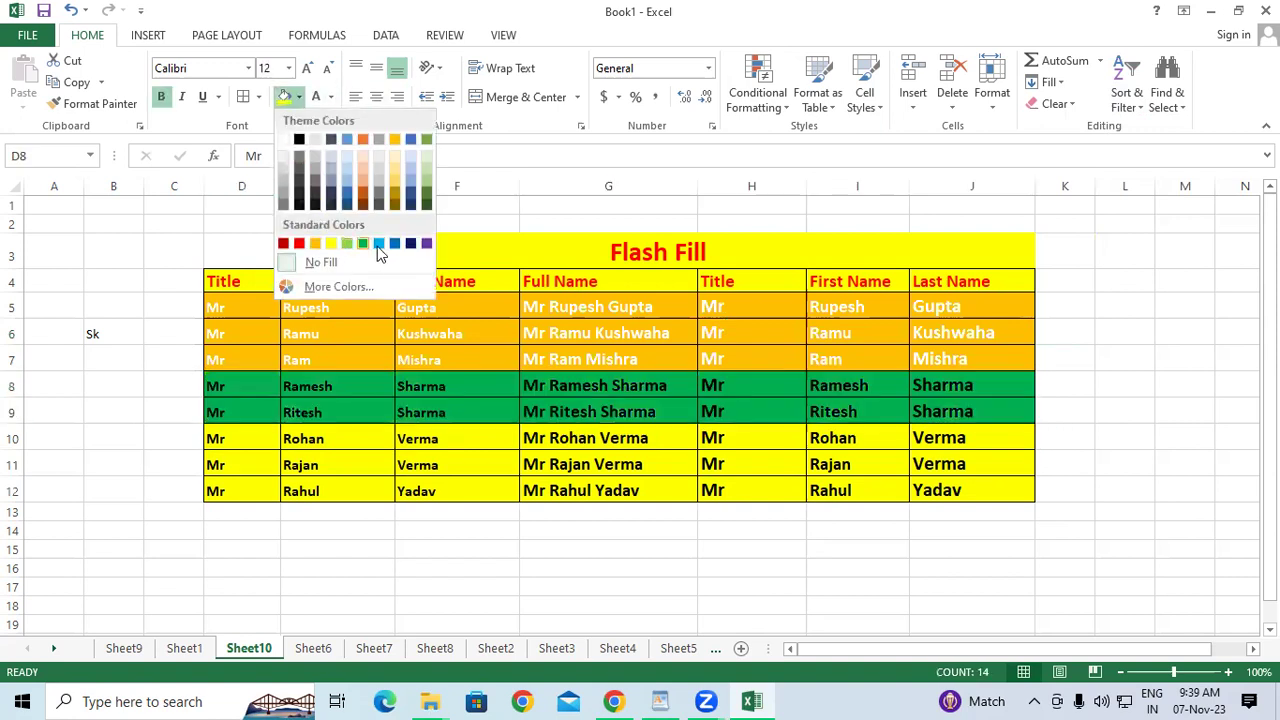
{"action": "left_click", "coordinate": [381, 190]}
{"action": "left_click", "coordinate": [735, 489]}
{"action": "left_click", "coordinate": [793, 554]}
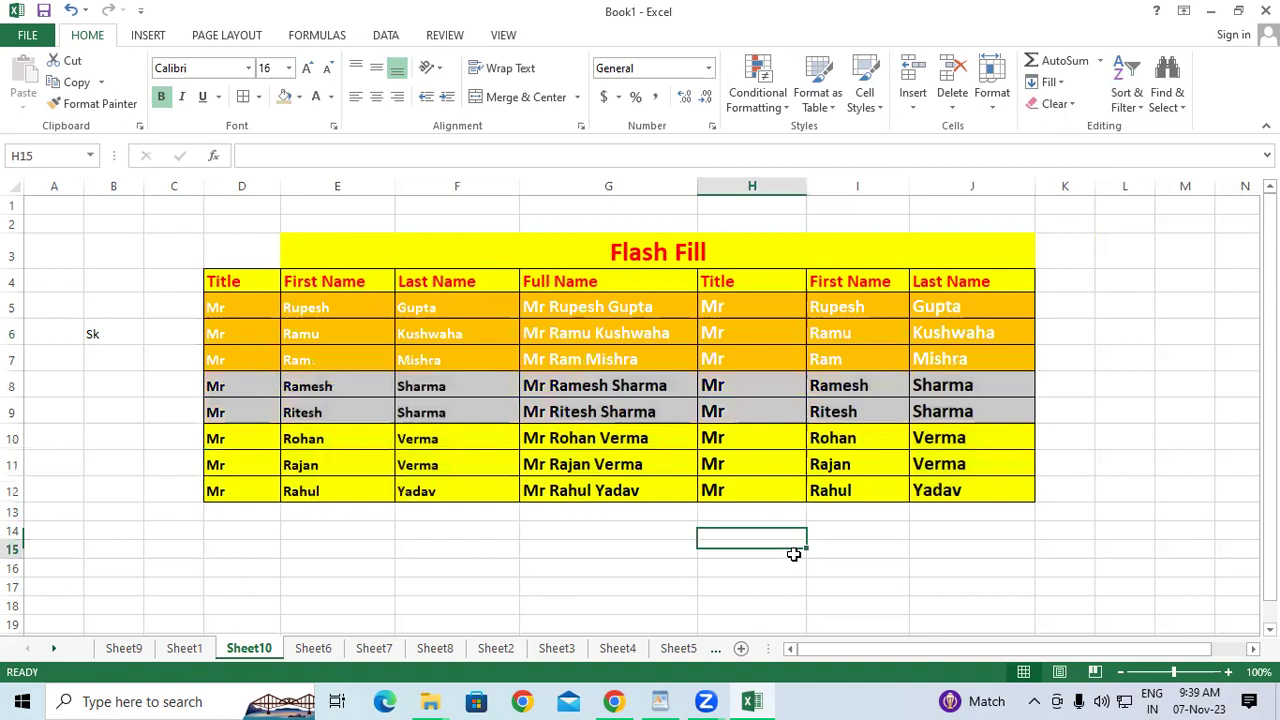
{"action": "left_click_drag", "start_coordinate": [246, 286], "coordinate": [966, 491]}
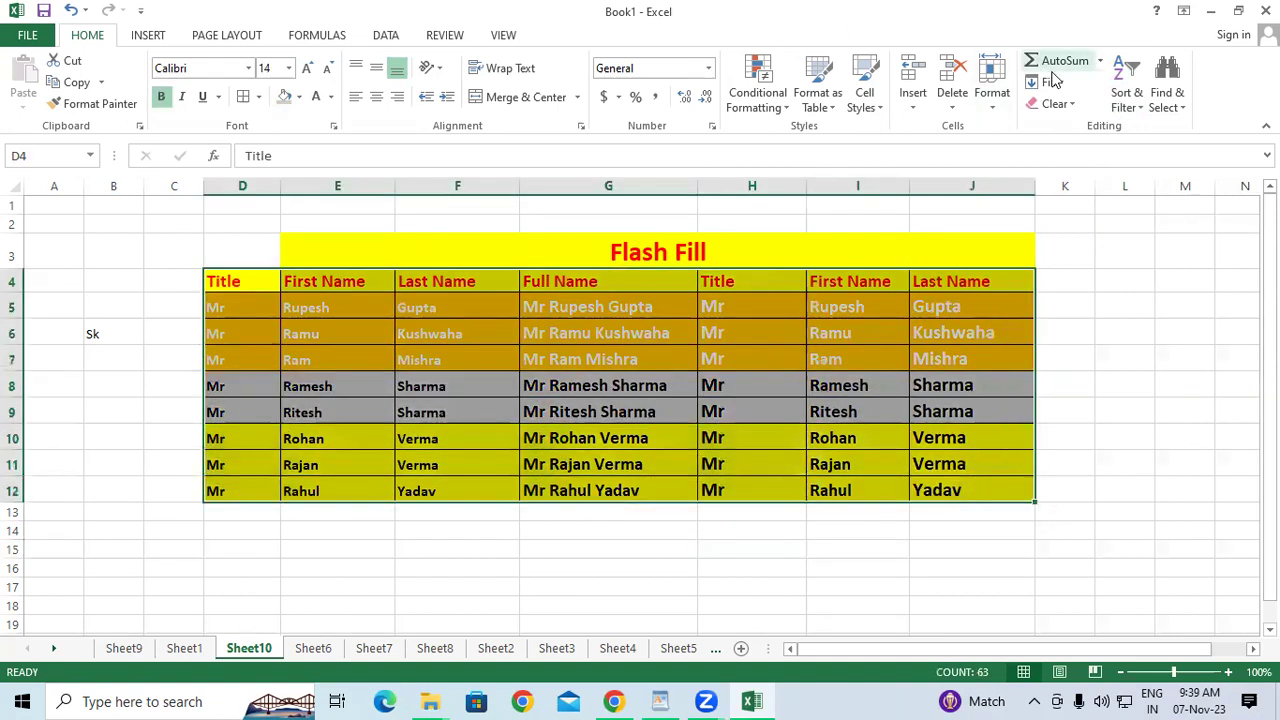
Custom Sort the table on Last Name cell colour, putting grey rows on top.
{"action": "left_click", "coordinate": [1127, 95]}
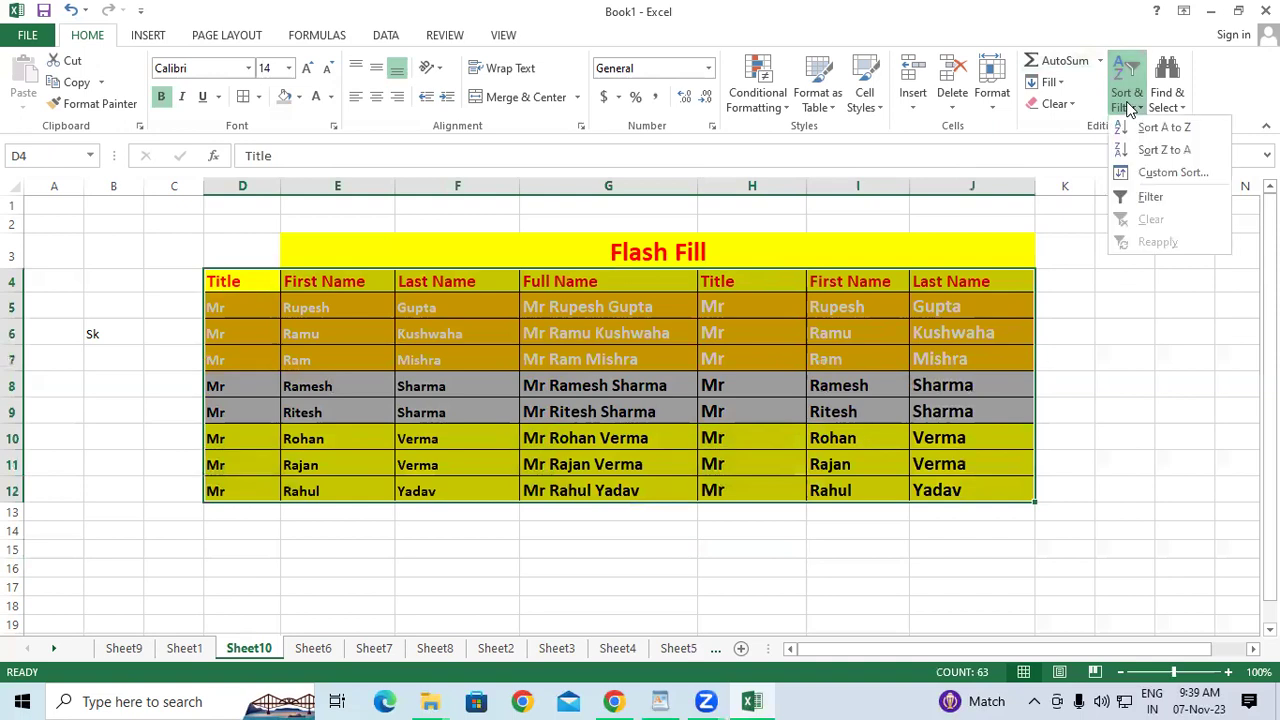
{"action": "left_click", "coordinate": [1168, 172]}
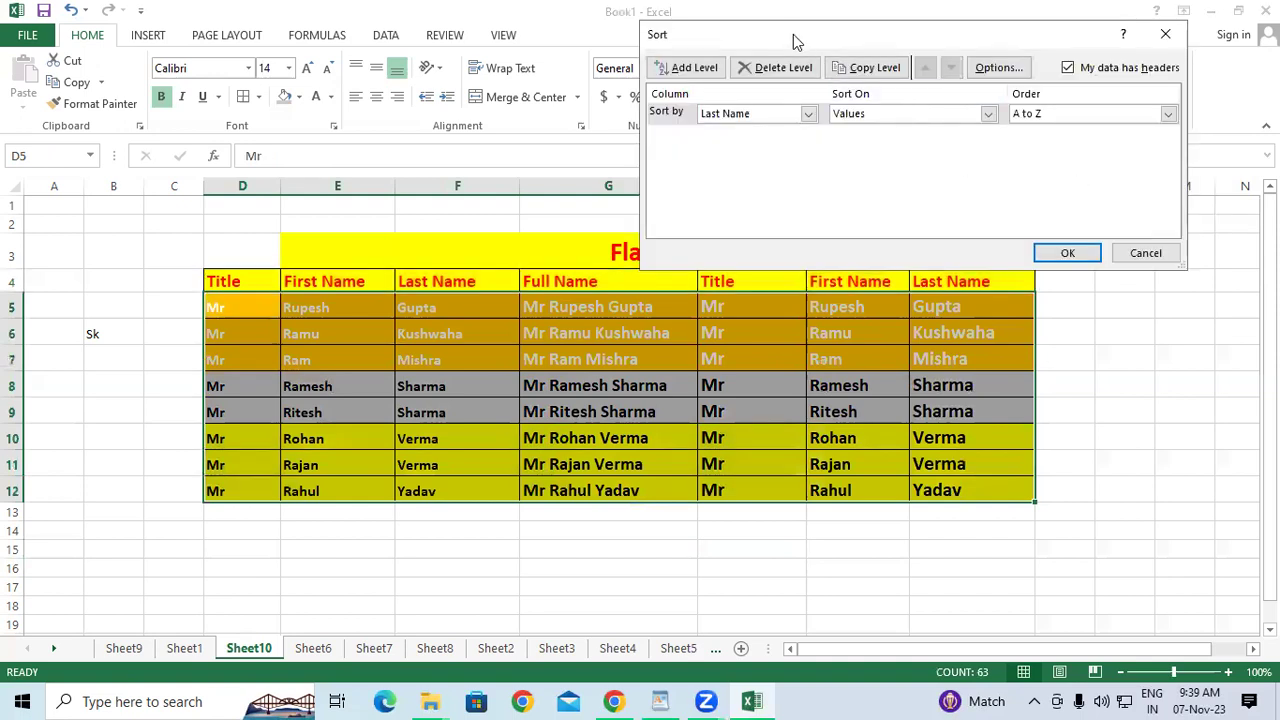
{"action": "left_click_drag", "start_coordinate": [796, 42], "coordinate": [440, 52]}
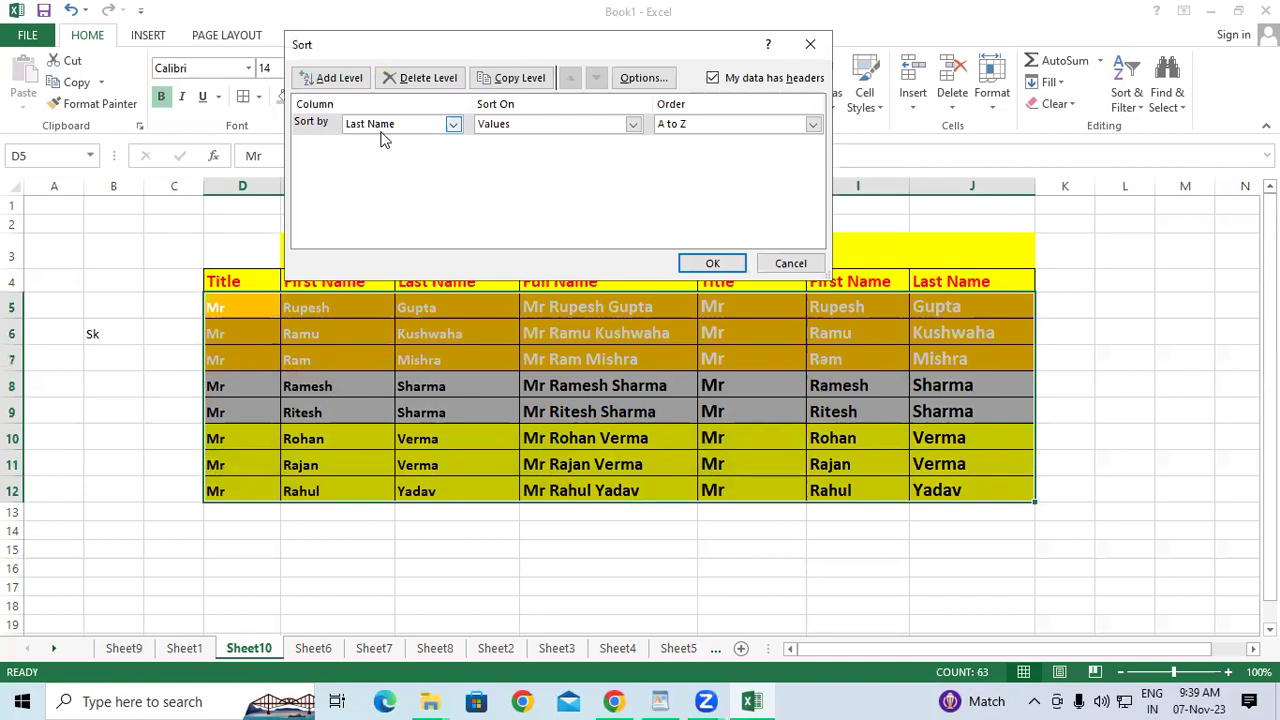
{"action": "left_click", "coordinate": [514, 128]}
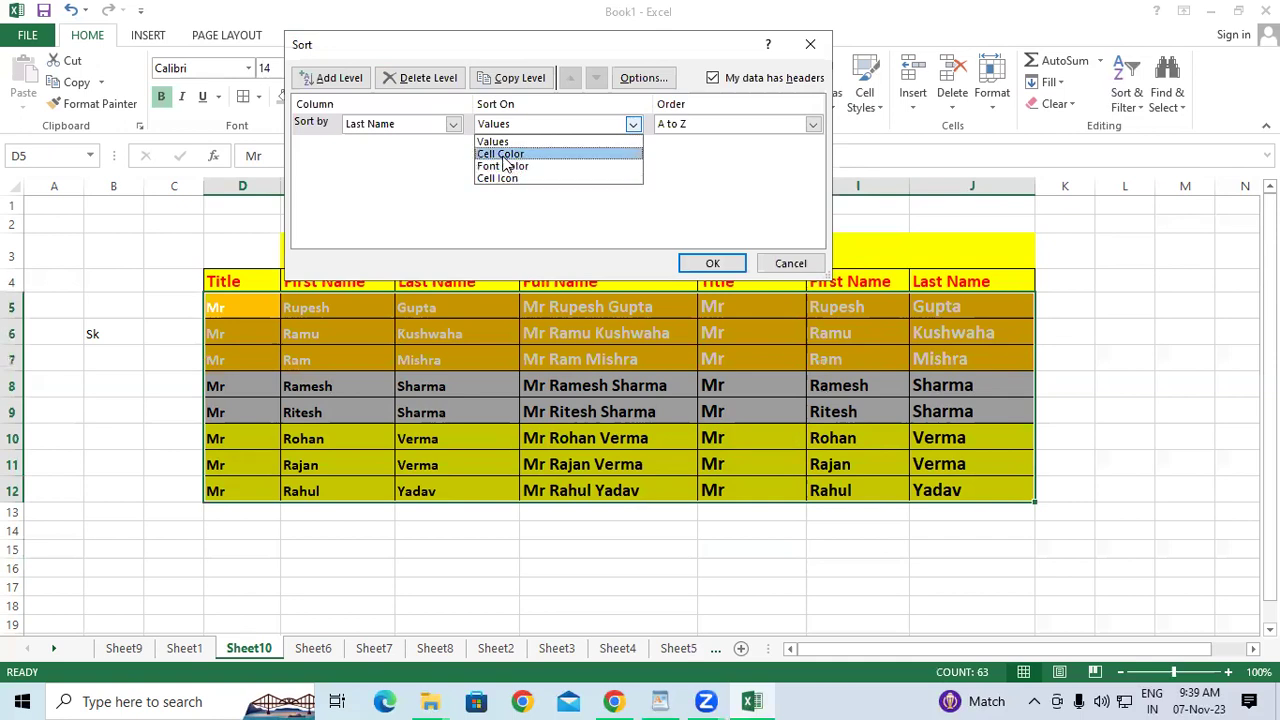
{"action": "left_click", "coordinate": [503, 156]}
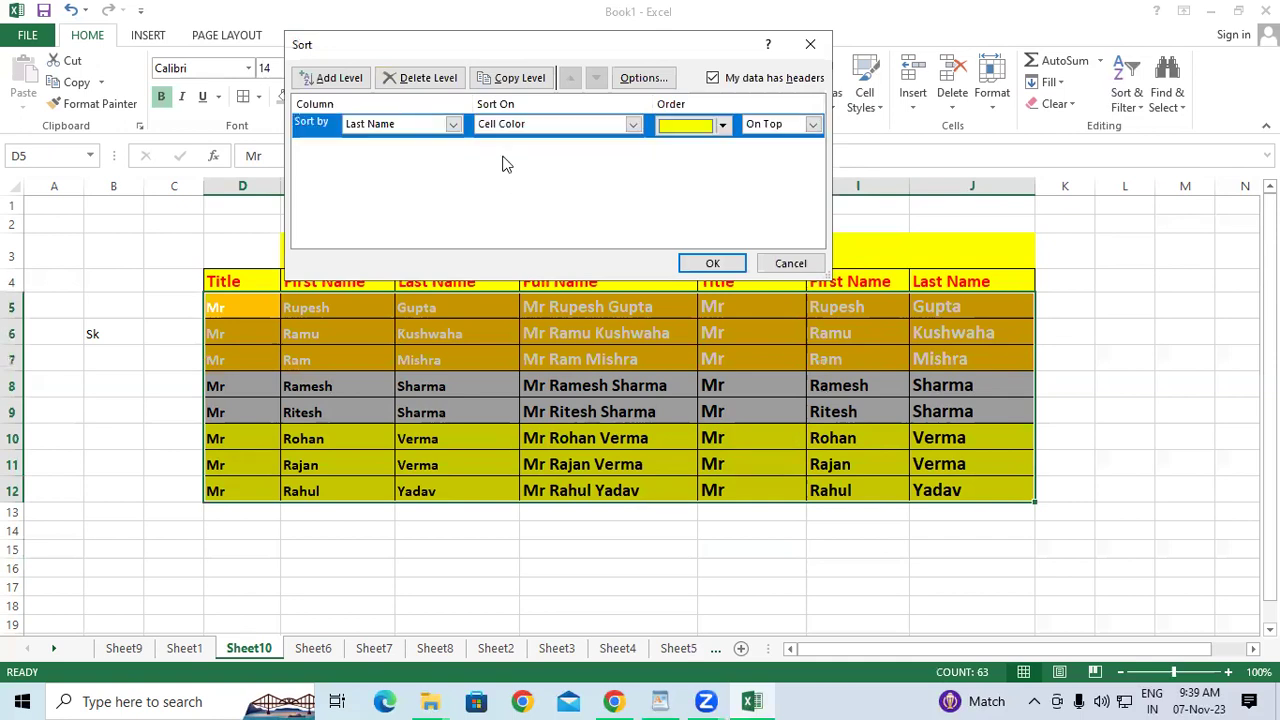
{"action": "left_click", "coordinate": [725, 126]}
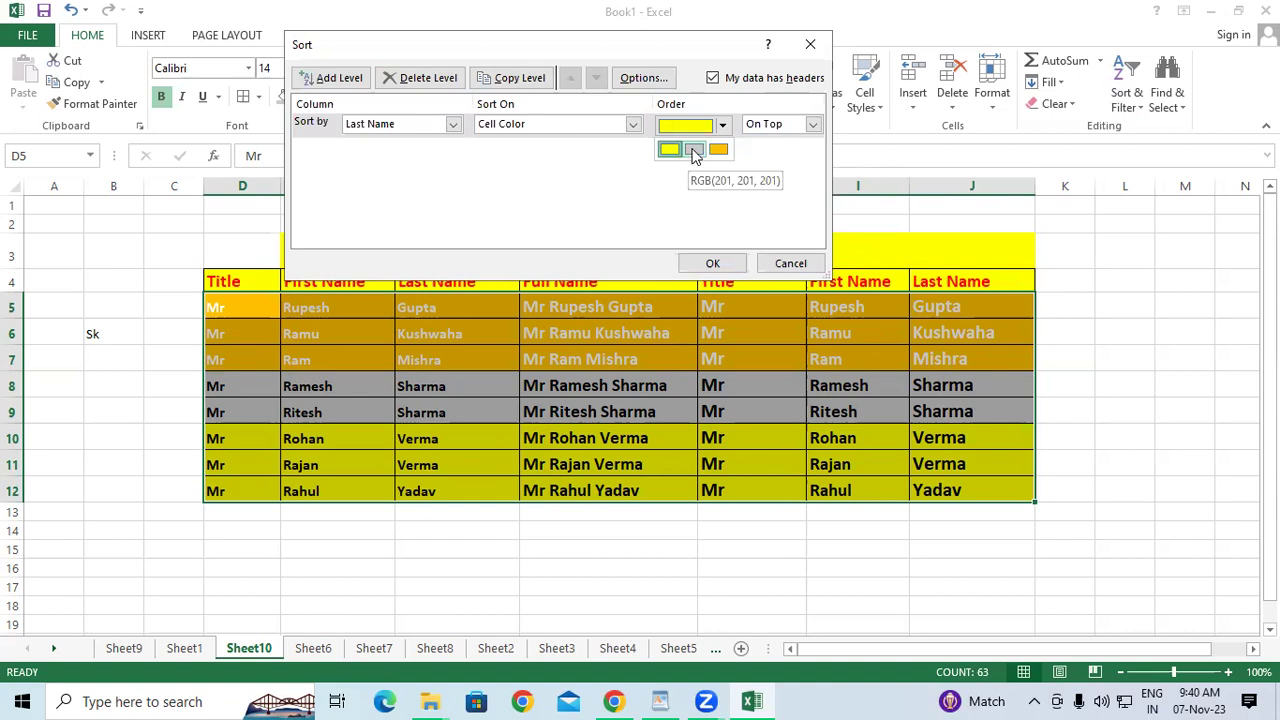
{"action": "left_click", "coordinate": [694, 151]}
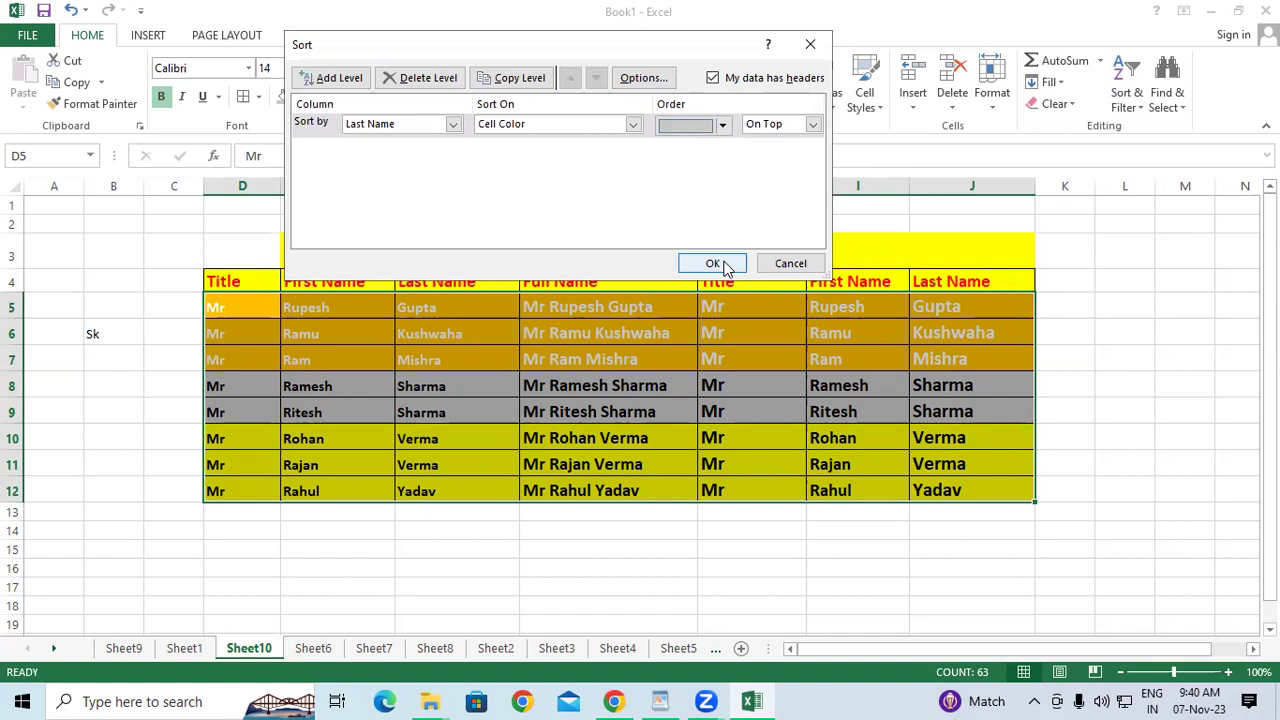
{"action": "left_click", "coordinate": [724, 266]}
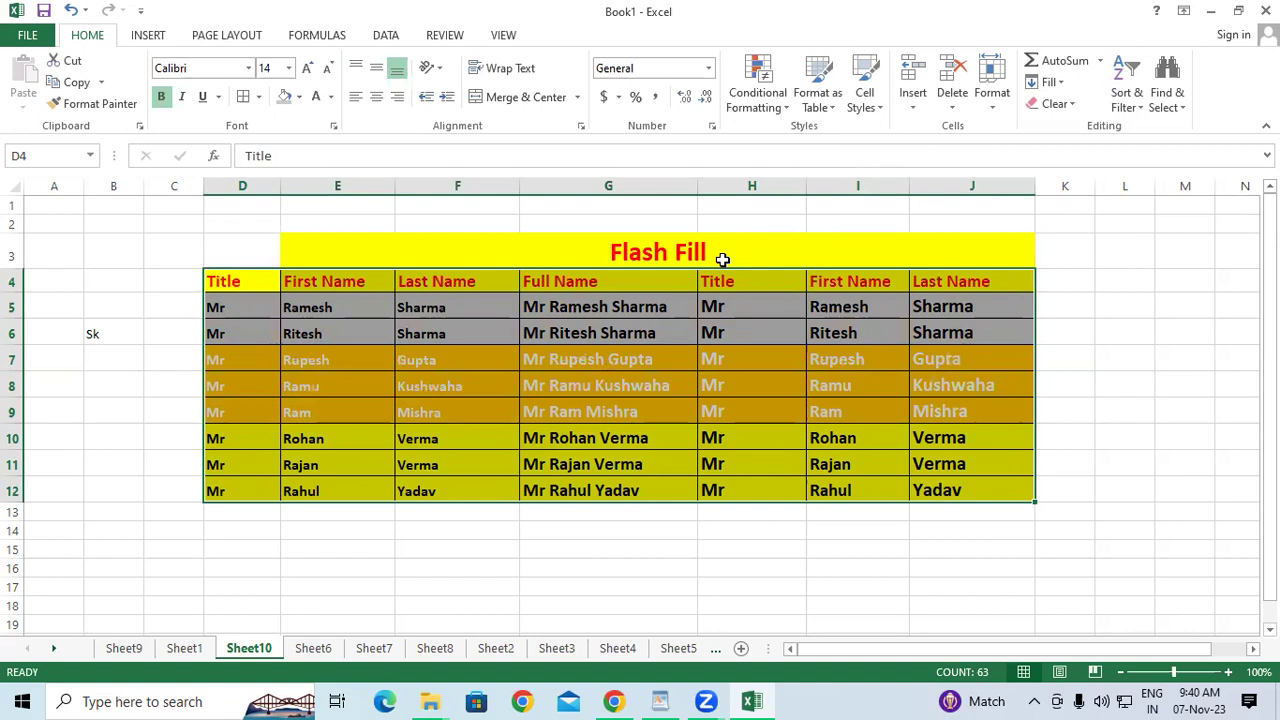
Custom-sort the table by Last Name font colour, placing white-text rows on top.
{"action": "left_click", "coordinate": [1125, 106]}
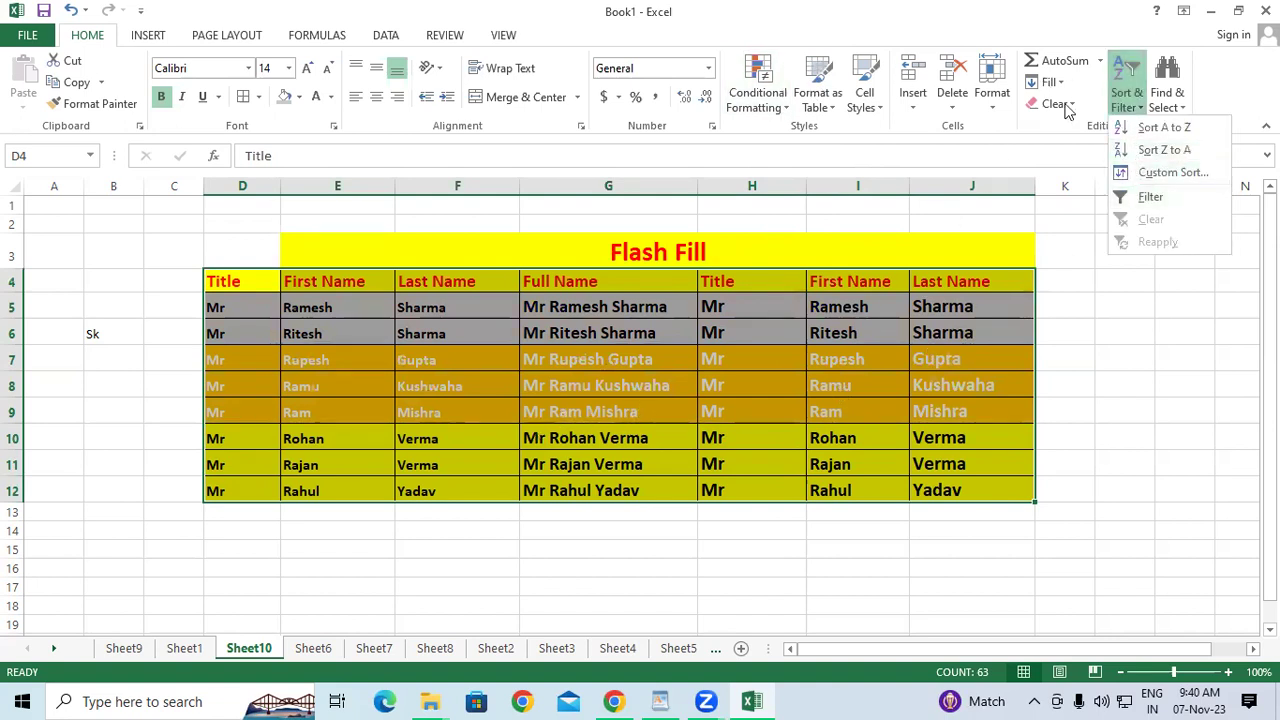
{"action": "left_click", "coordinate": [1170, 172]}
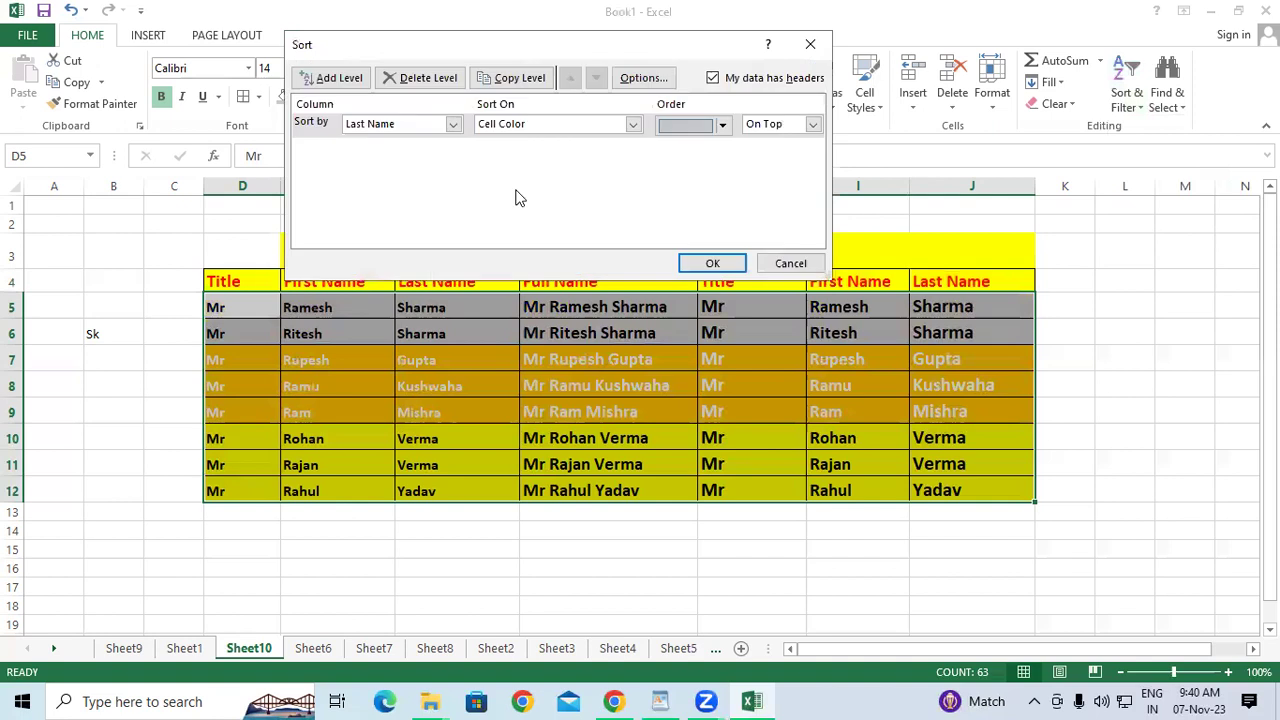
{"action": "left_click", "coordinate": [543, 125]}
{"action": "left_click", "coordinate": [549, 167]}
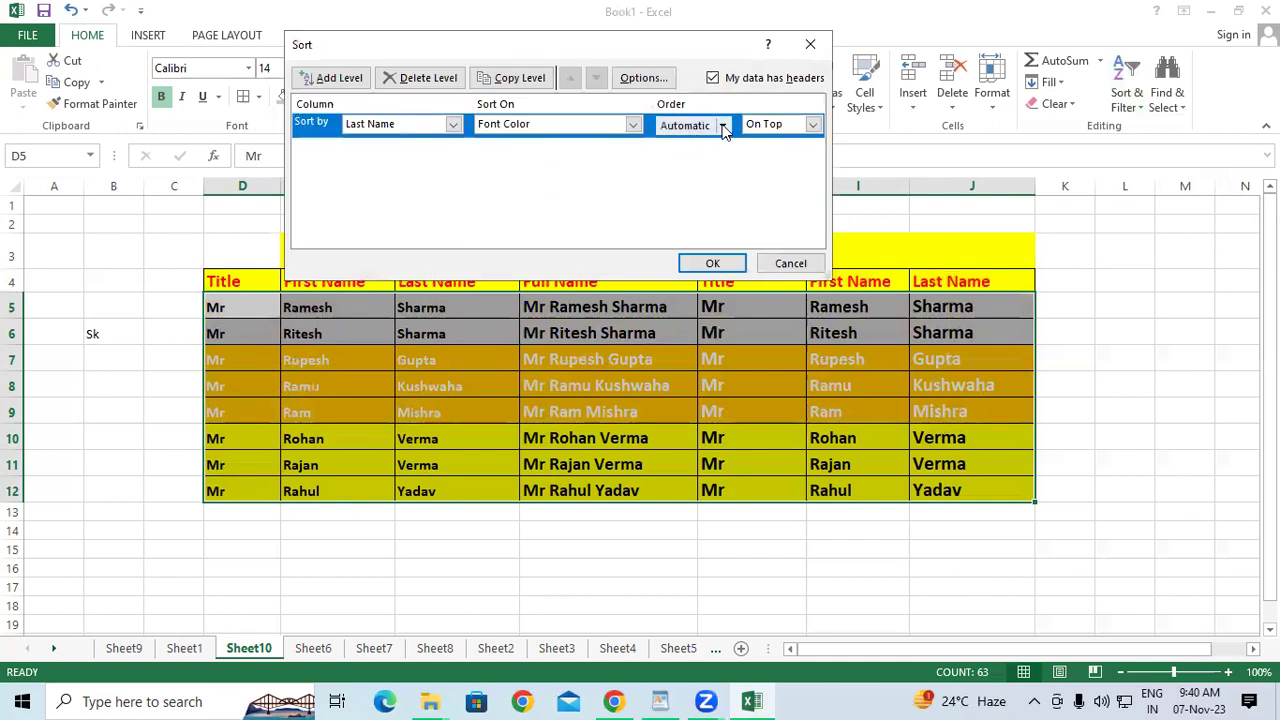
{"action": "left_click", "coordinate": [722, 125]}
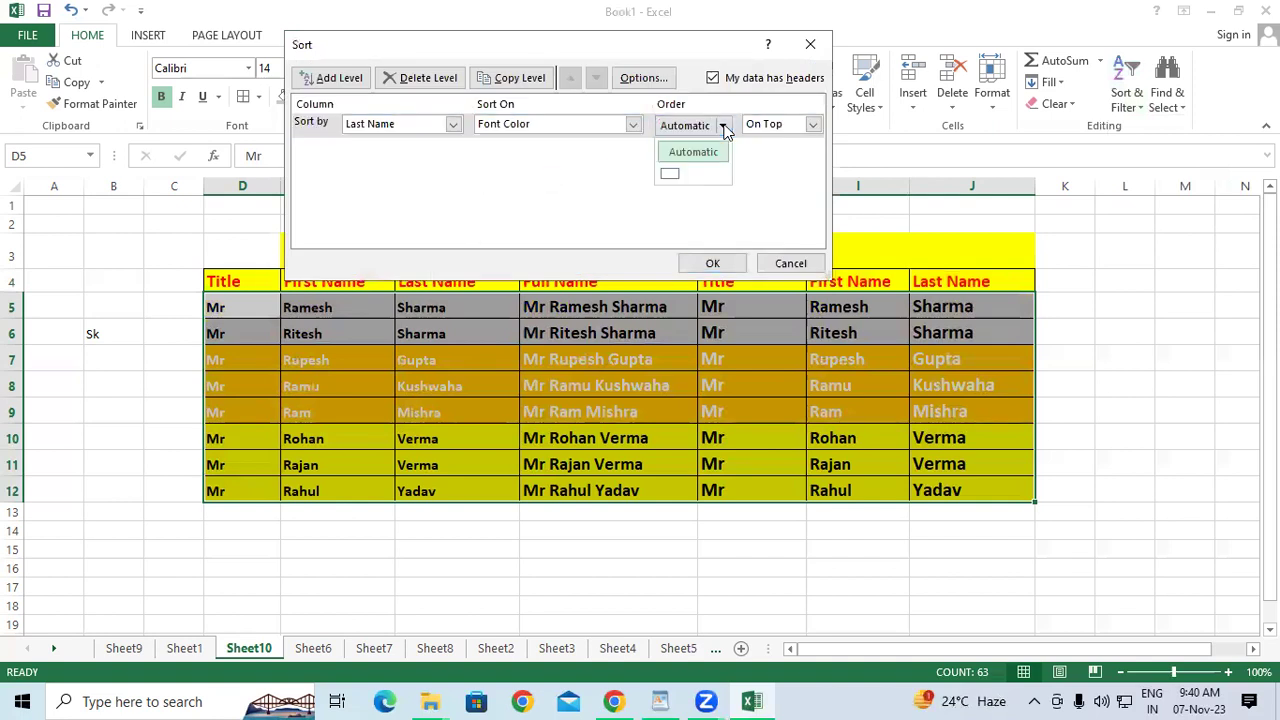
{"action": "left_click", "coordinate": [670, 176]}
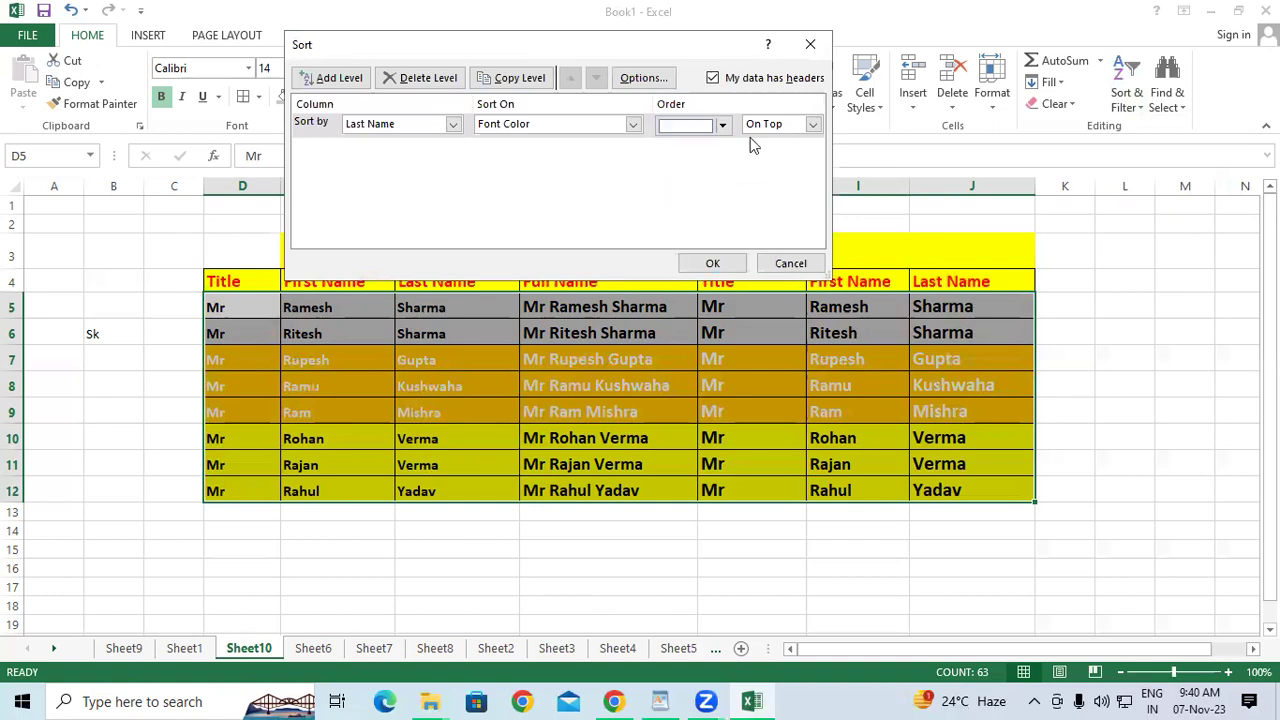
{"action": "left_click", "coordinate": [812, 124]}
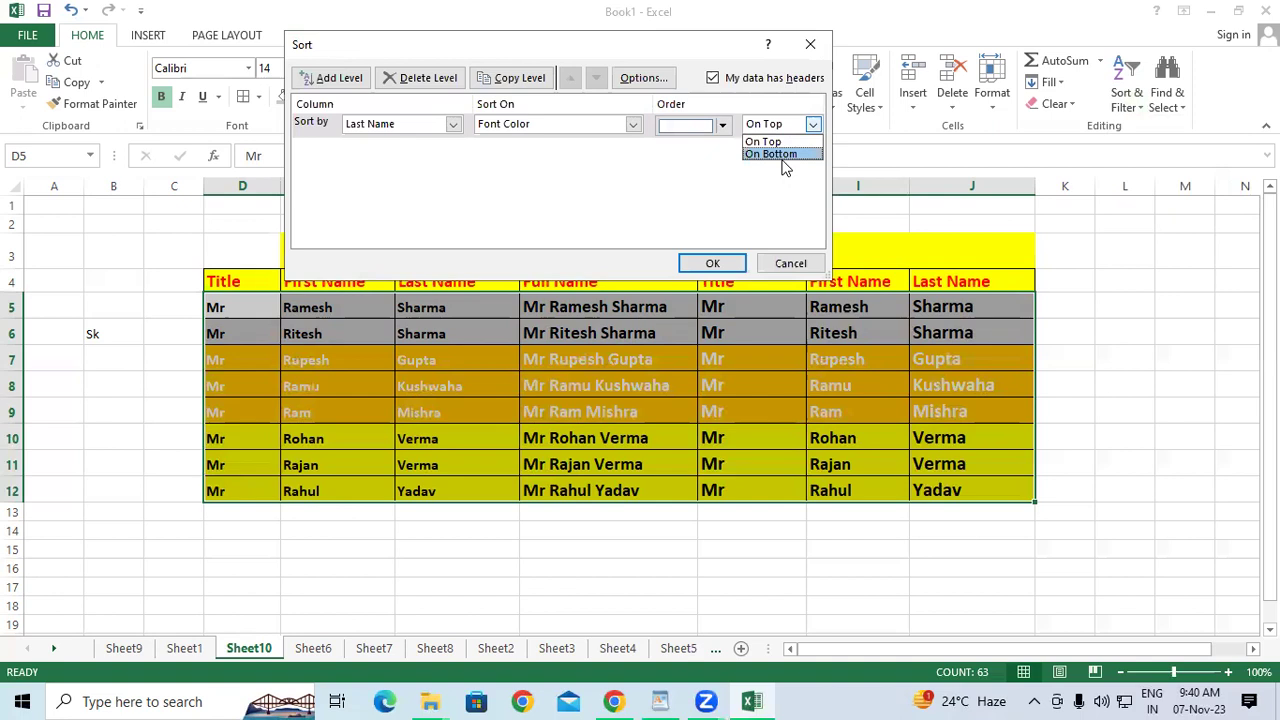
{"action": "left_click", "coordinate": [786, 142]}
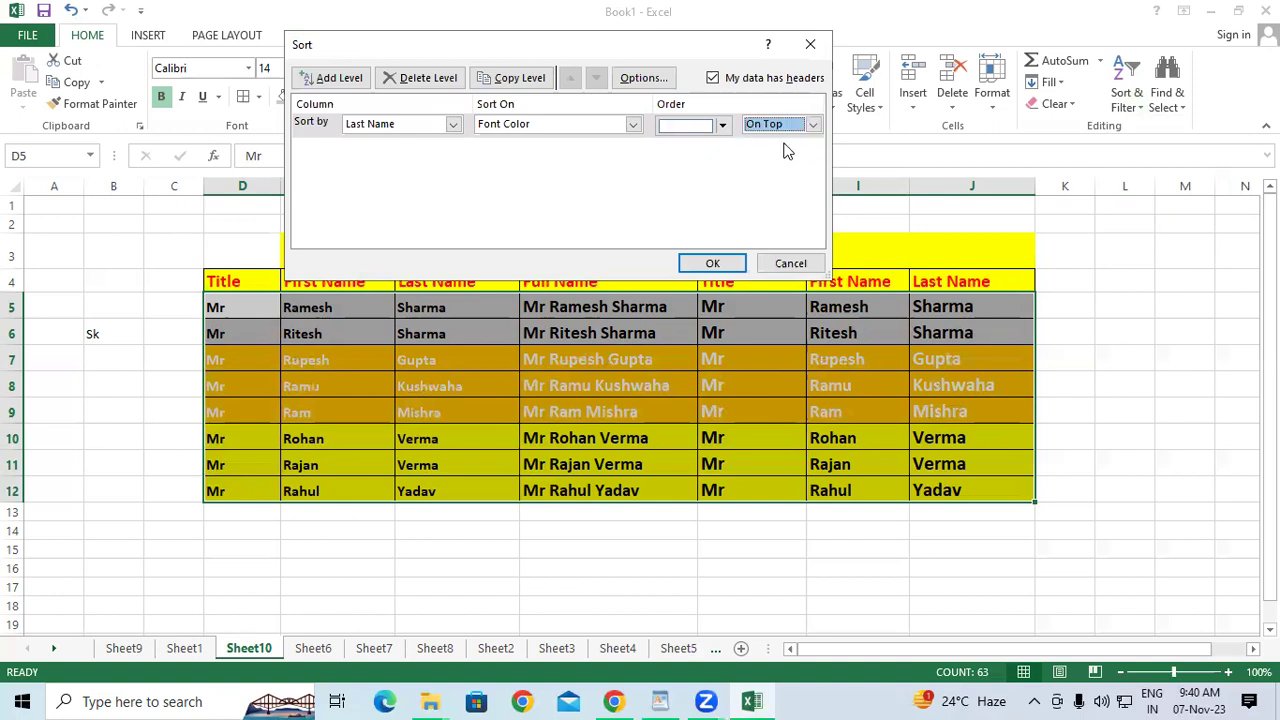
{"action": "left_click", "coordinate": [712, 263]}
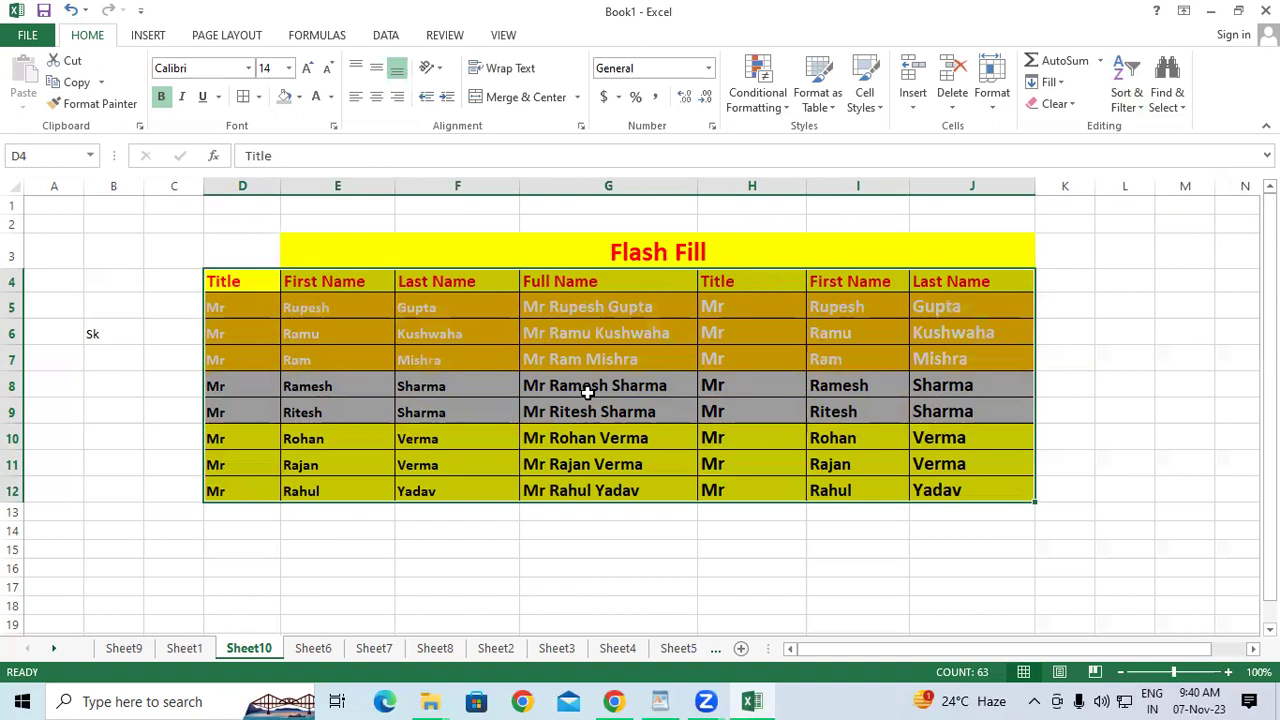
In Custom Sort, reset the Last Name rule to sort on Values and review the order choices.
{"action": "left_click", "coordinate": [1130, 107]}
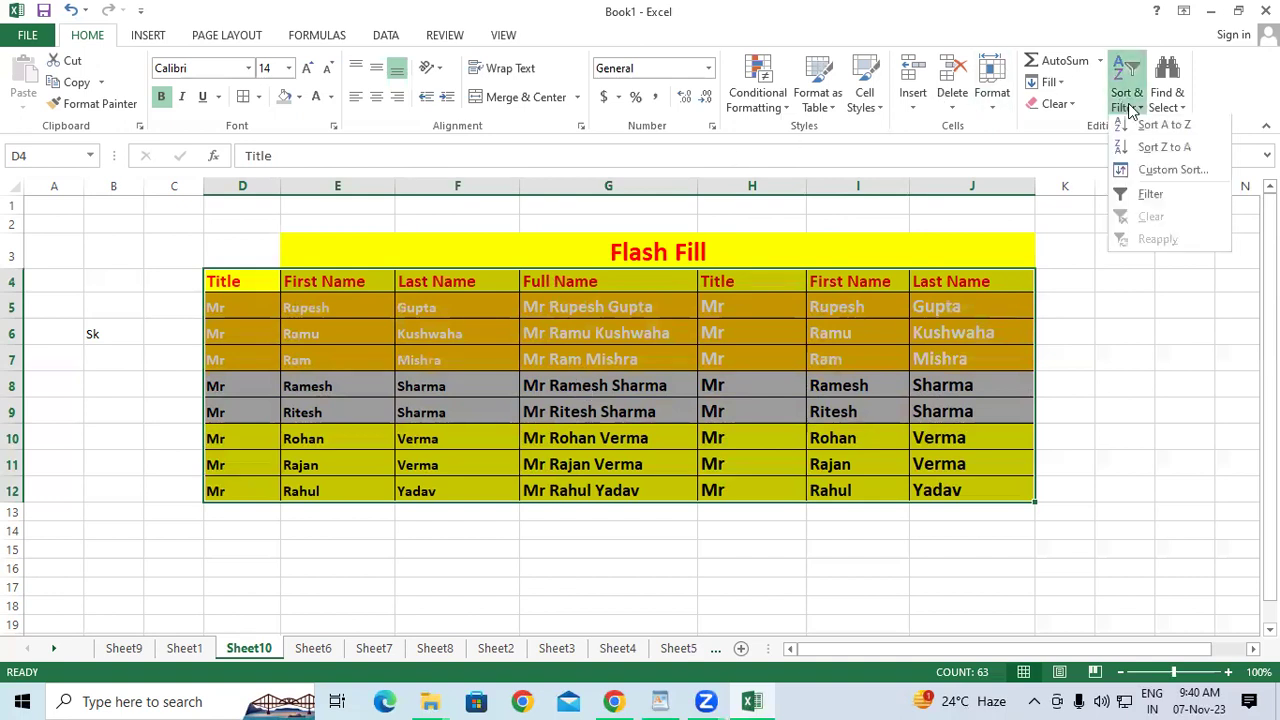
{"action": "left_click", "coordinate": [1145, 169]}
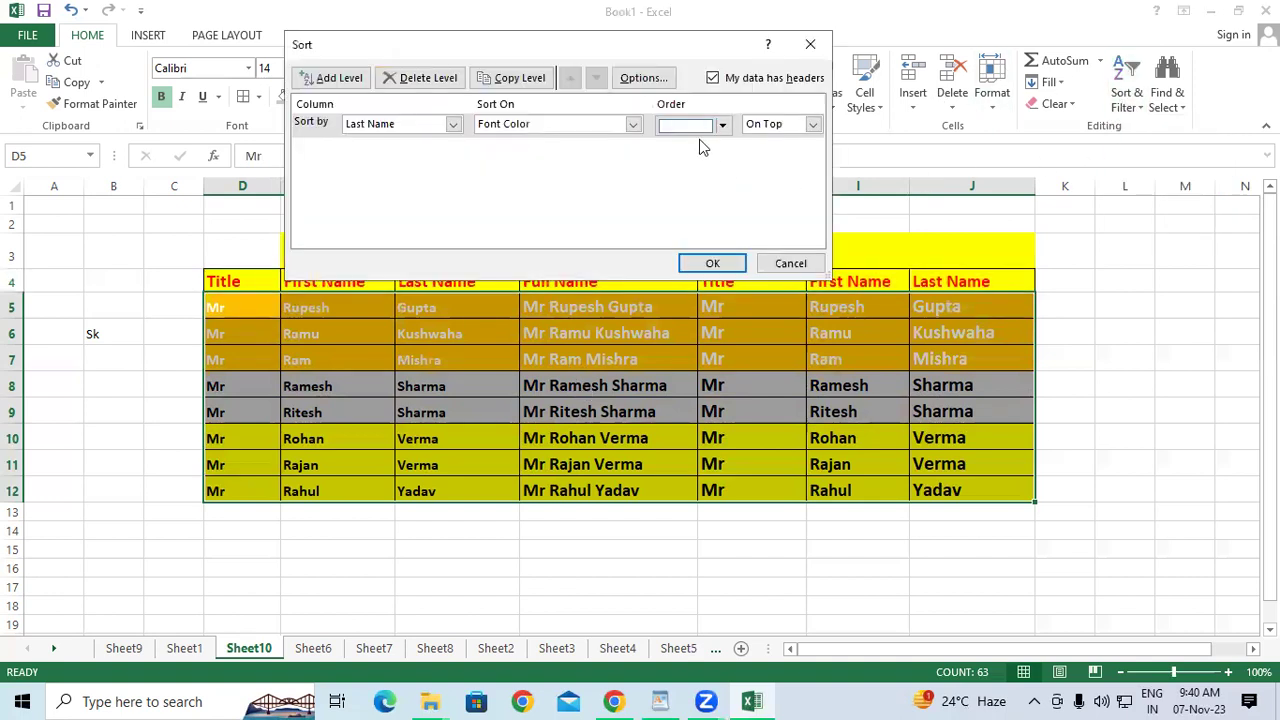
{"action": "left_click", "coordinate": [590, 128]}
{"action": "left_click", "coordinate": [552, 141]}
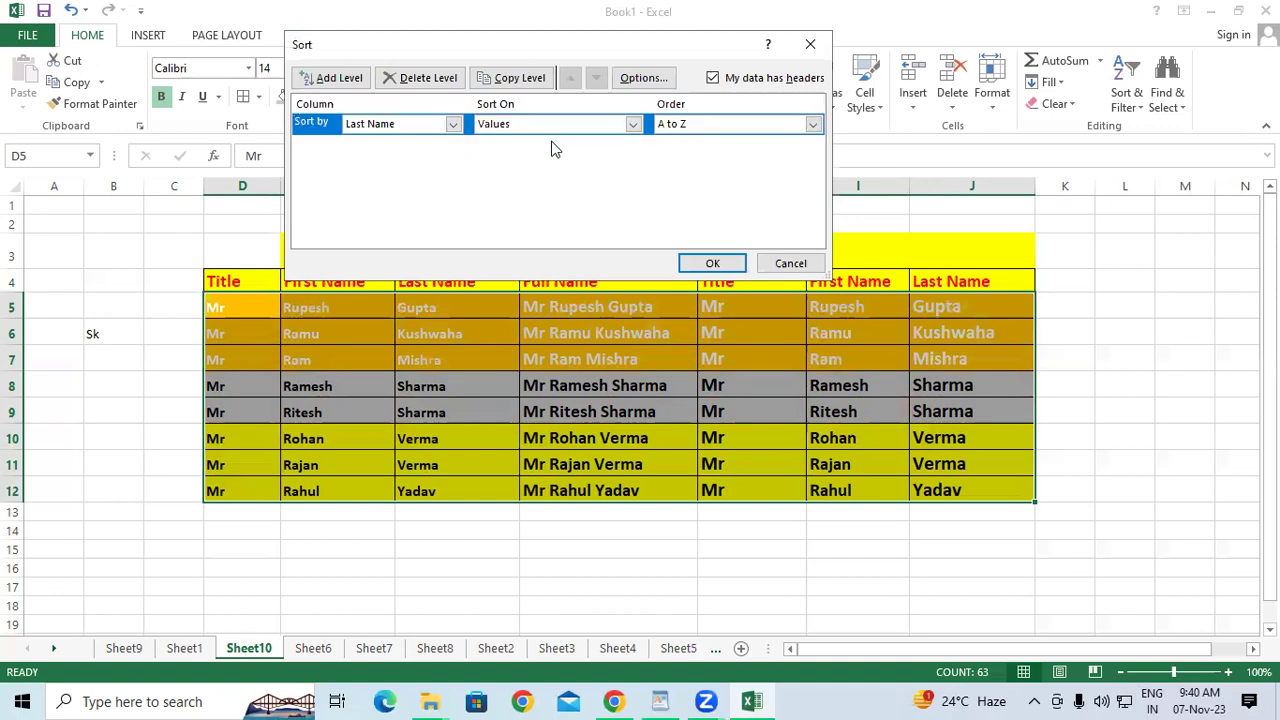
{"action": "left_click", "coordinate": [731, 121]}
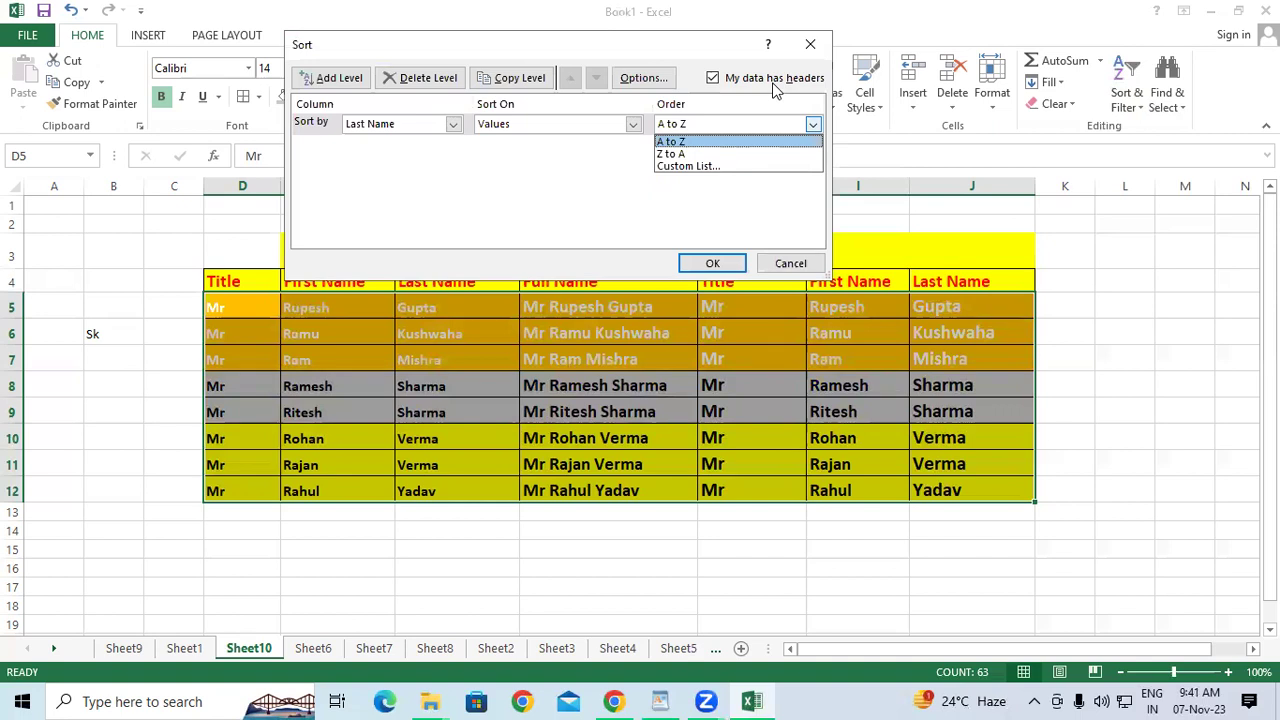
{"action": "left_click", "coordinate": [712, 77]}
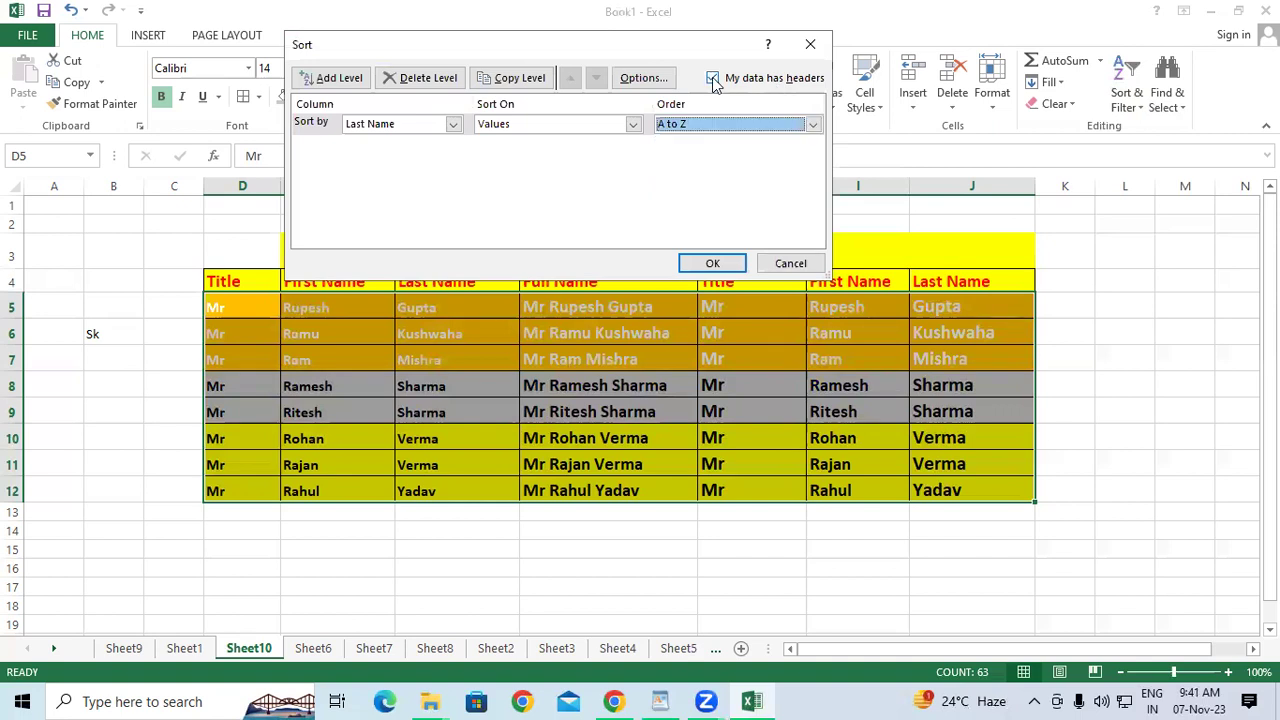
Uncheck My data has headers and sort by yellow cell colour On Bottom.
{"action": "left_click", "coordinate": [712, 77]}
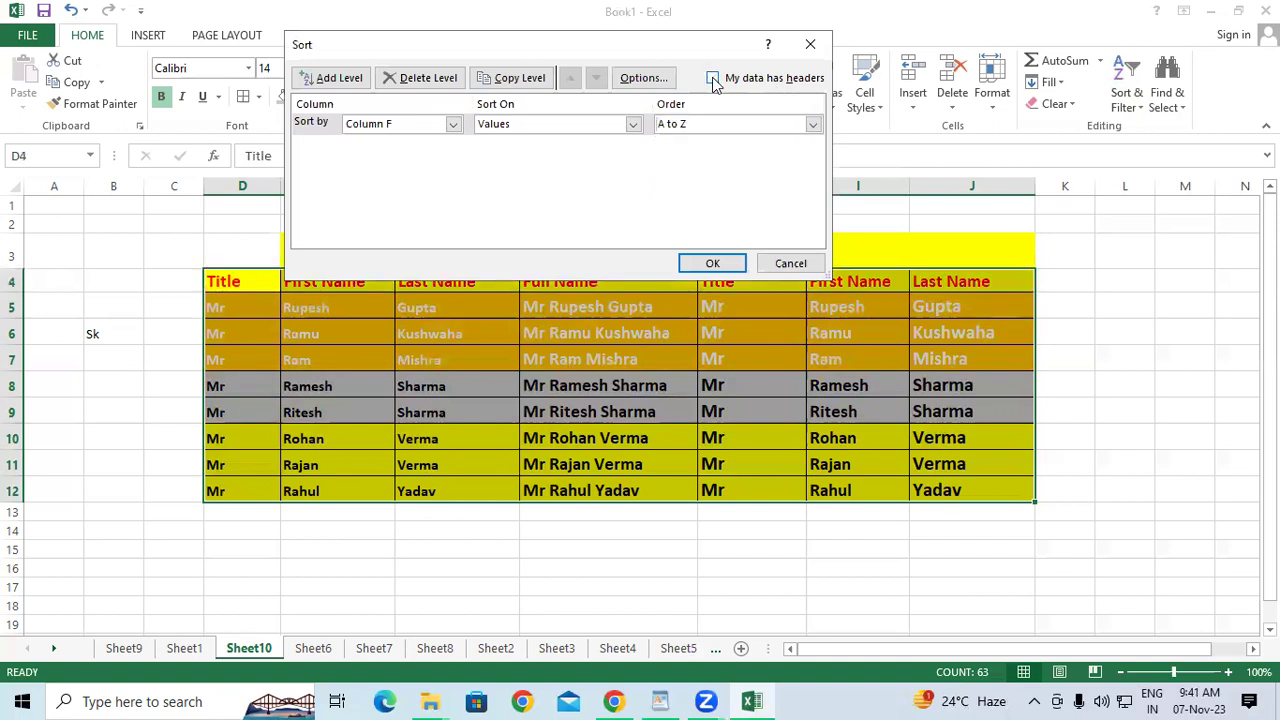
{"action": "left_click", "coordinate": [586, 124]}
{"action": "left_click", "coordinate": [547, 154]}
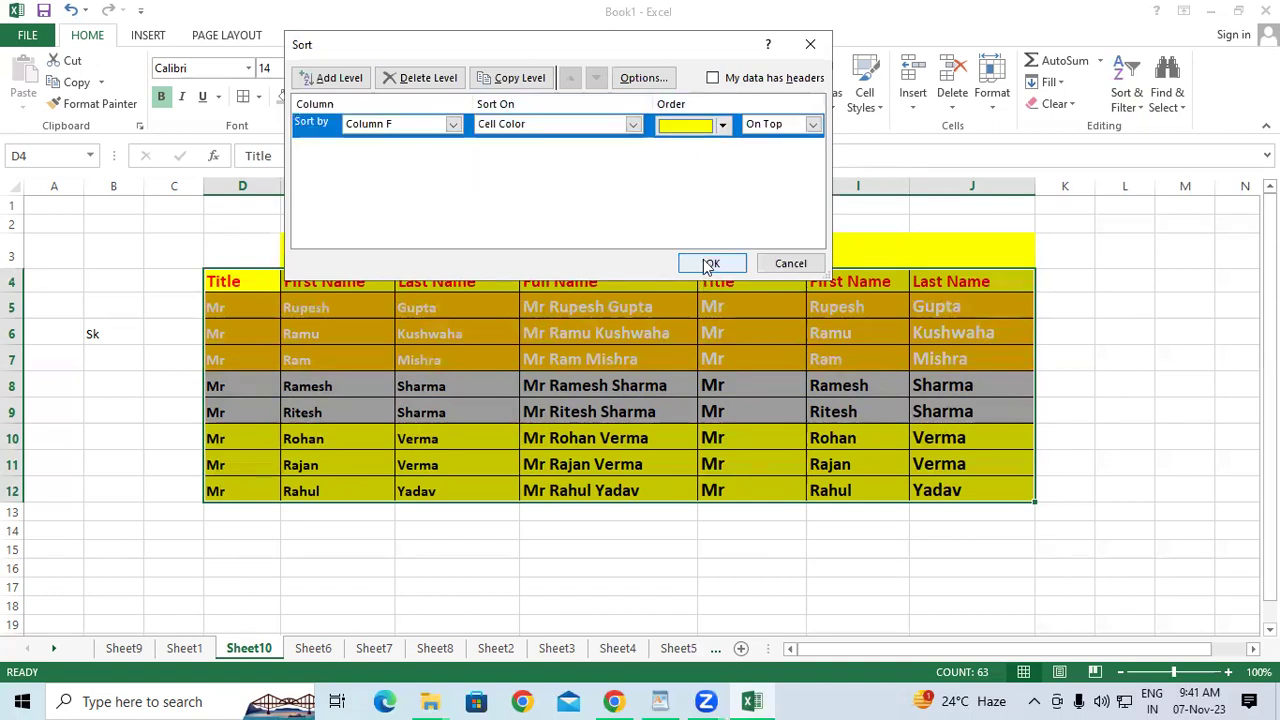
{"action": "left_click", "coordinate": [813, 125]}
{"action": "left_click", "coordinate": [786, 155]}
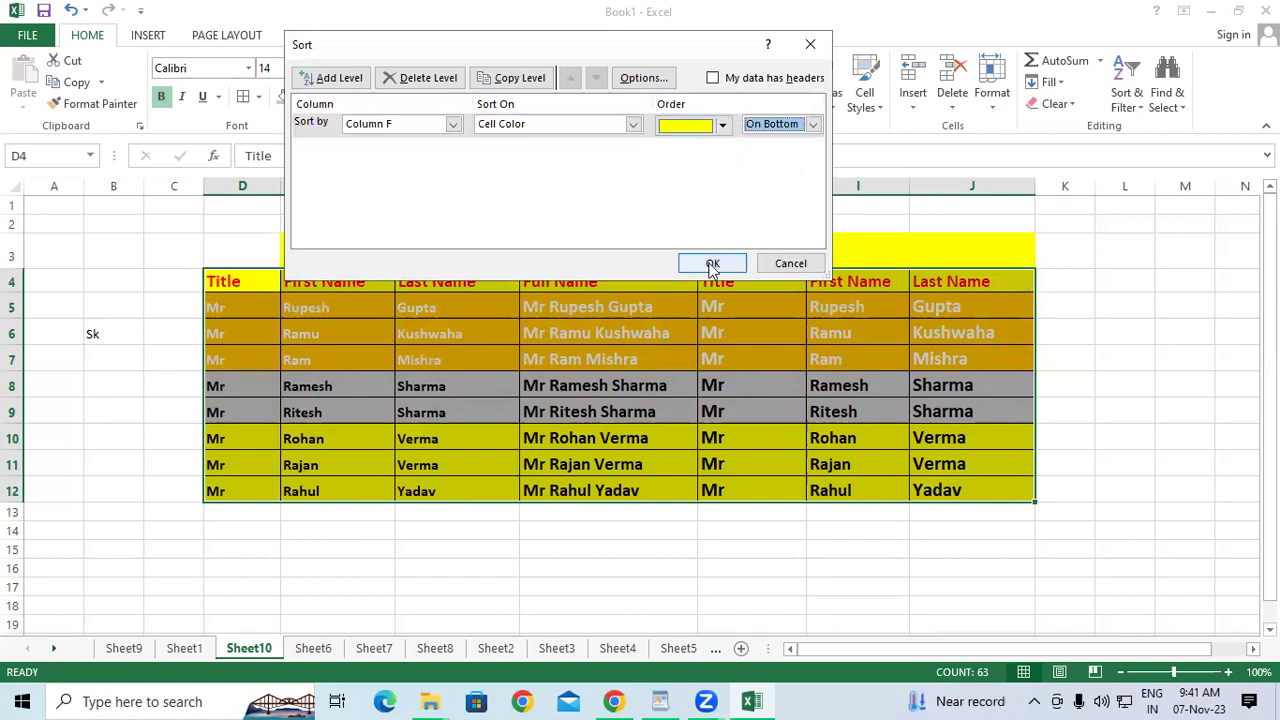
{"action": "left_click", "coordinate": [712, 263]}
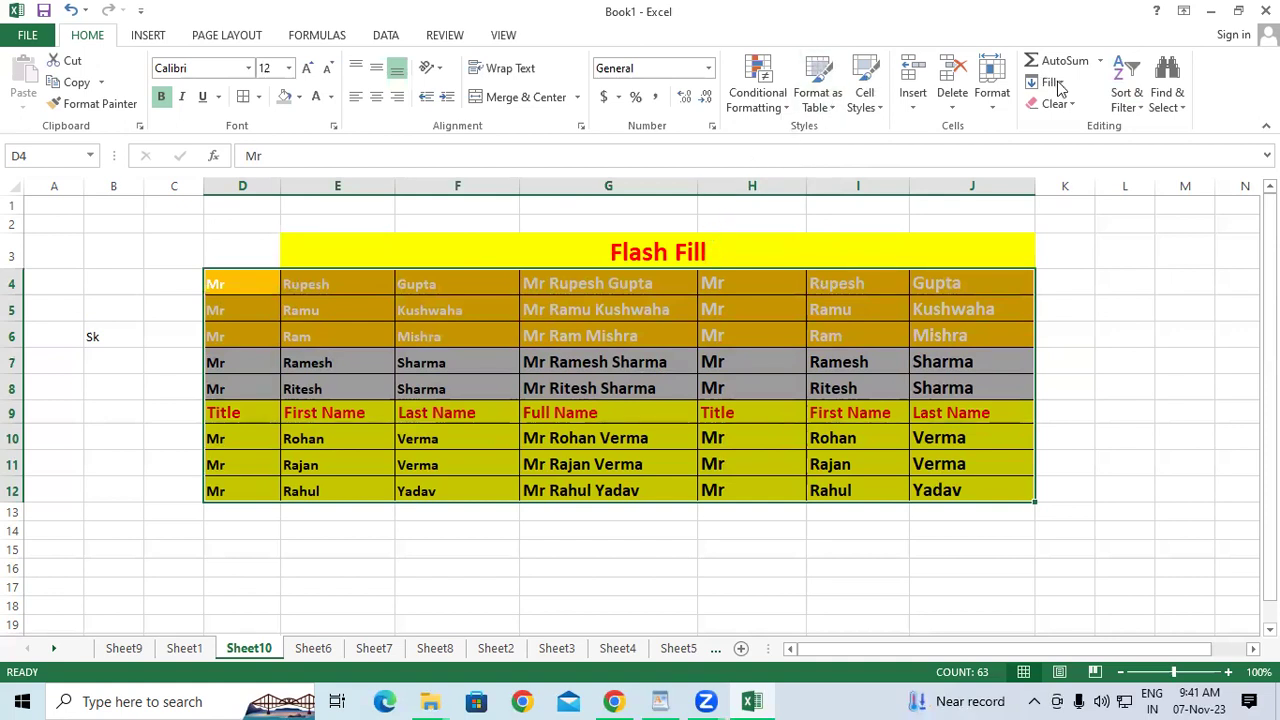
Rerun the Custom Sort with My data has headers checked again.
{"action": "left_click", "coordinate": [1128, 106]}
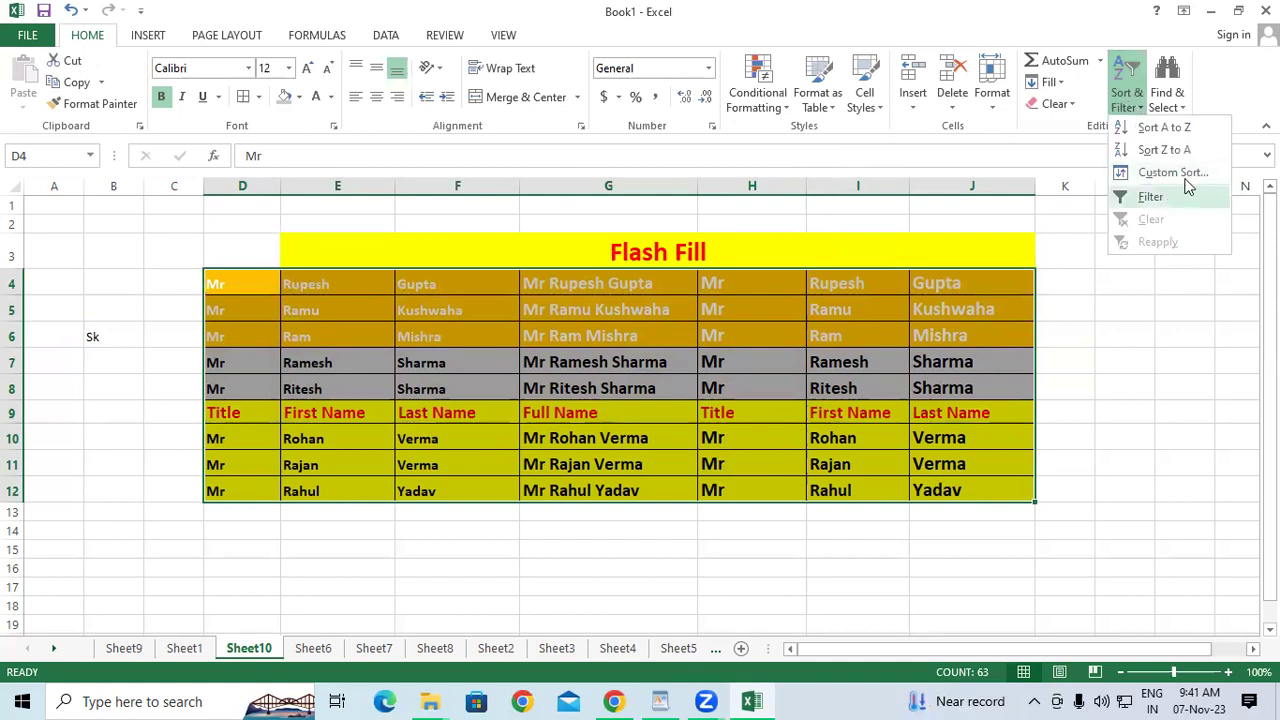
{"action": "left_click", "coordinate": [1119, 176]}
{"action": "left_click", "coordinate": [712, 79]}
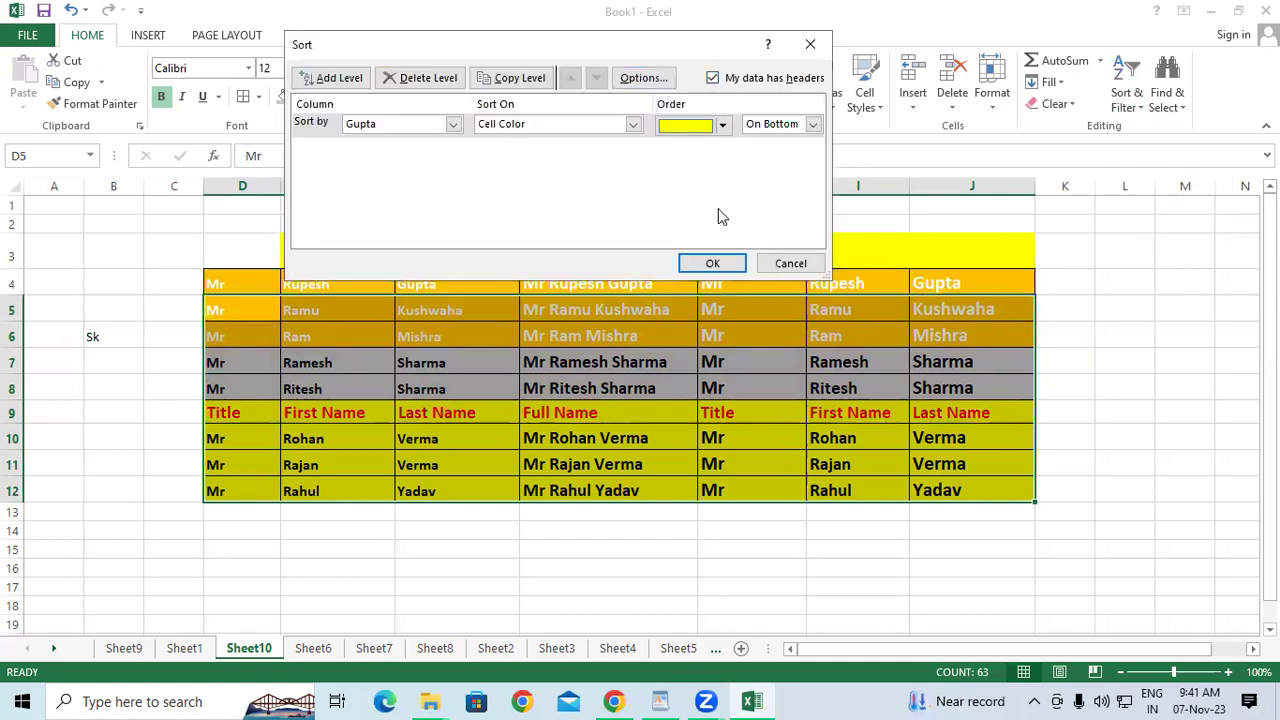
{"action": "left_click", "coordinate": [712, 263]}
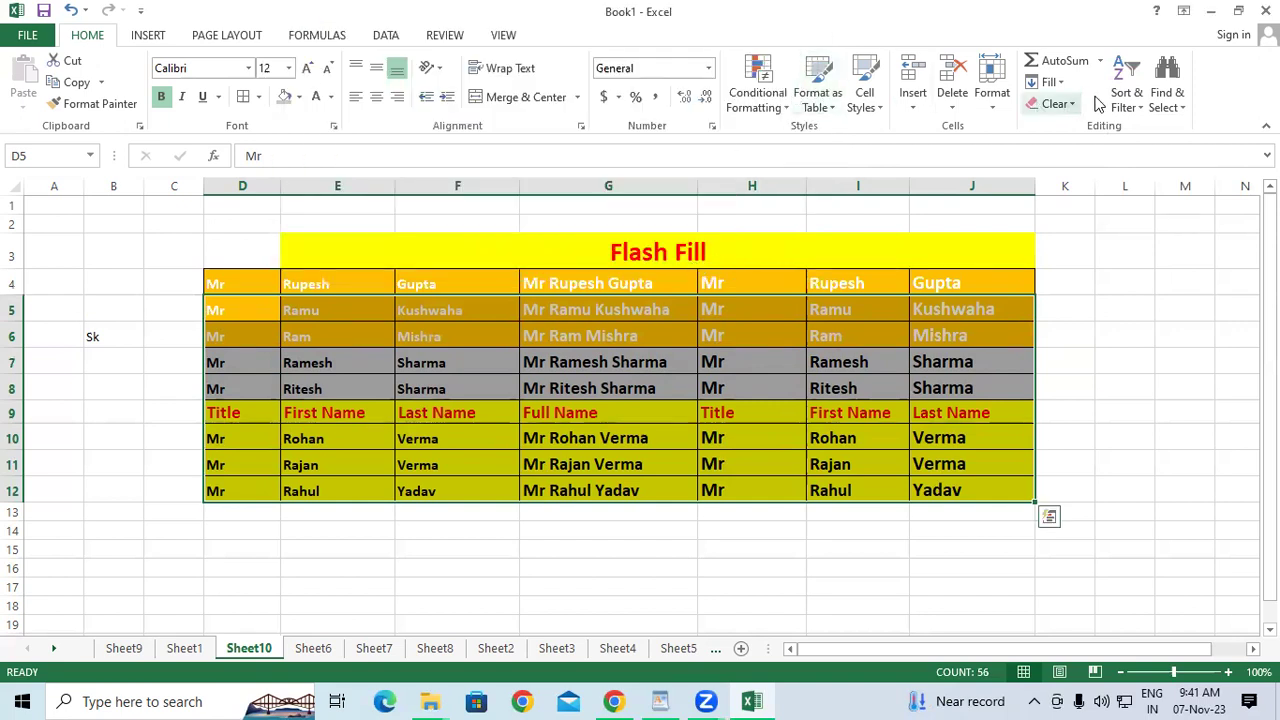
Undo both sorts with Ctrl+Z so the header returns to row 4.
{"action": "left_click", "coordinate": [660, 333]}
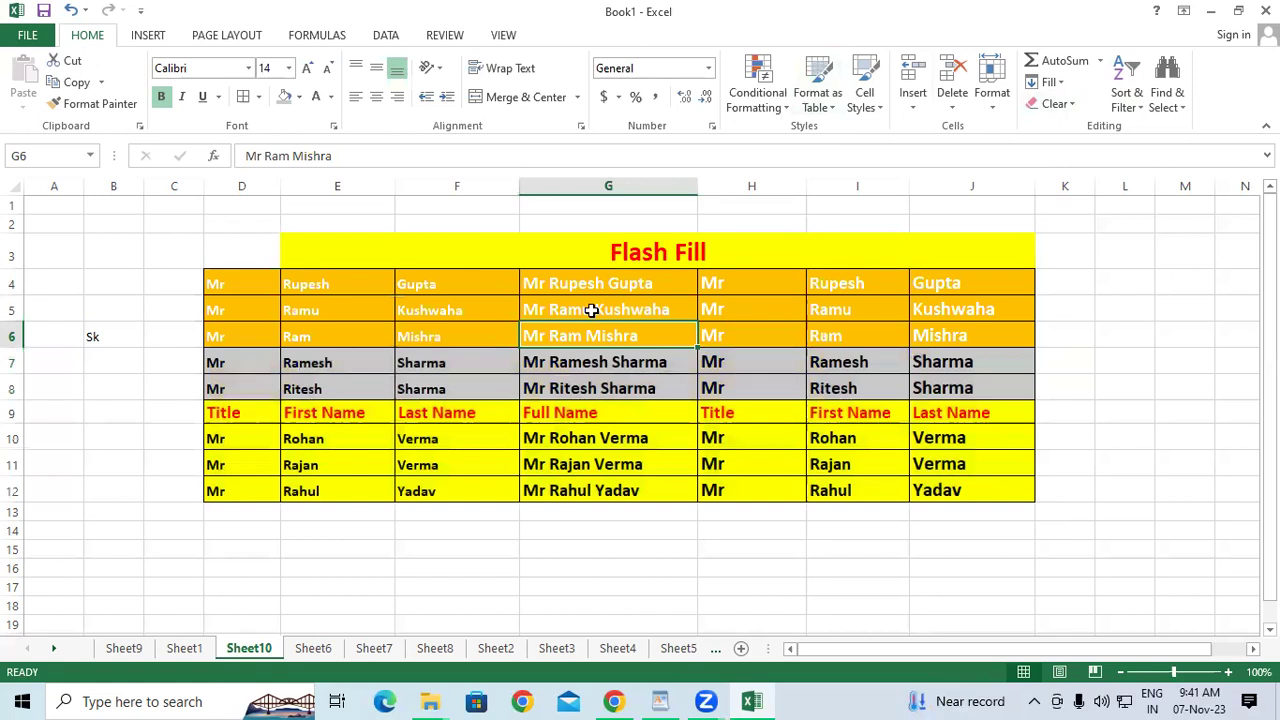
{"action": "key", "text": "ctrl+z"}
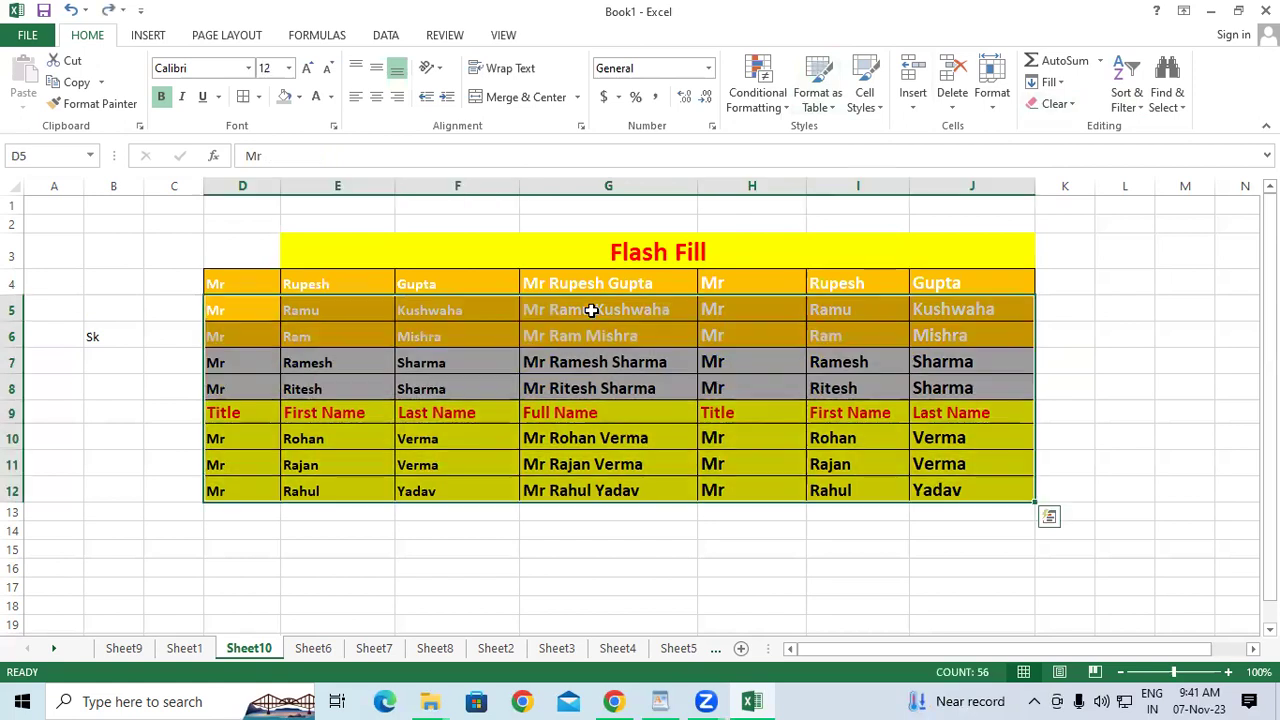
{"action": "key", "text": "ctrl+z"}
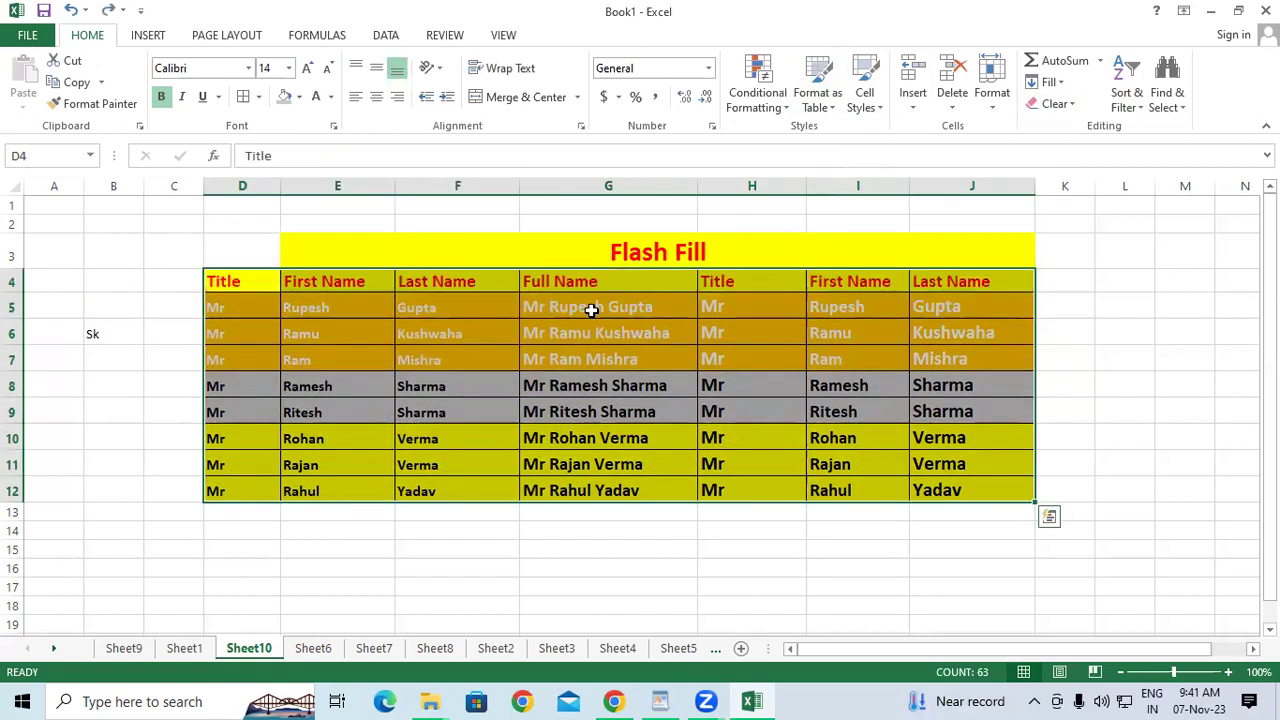
{"action": "left_click", "coordinate": [591, 310]}
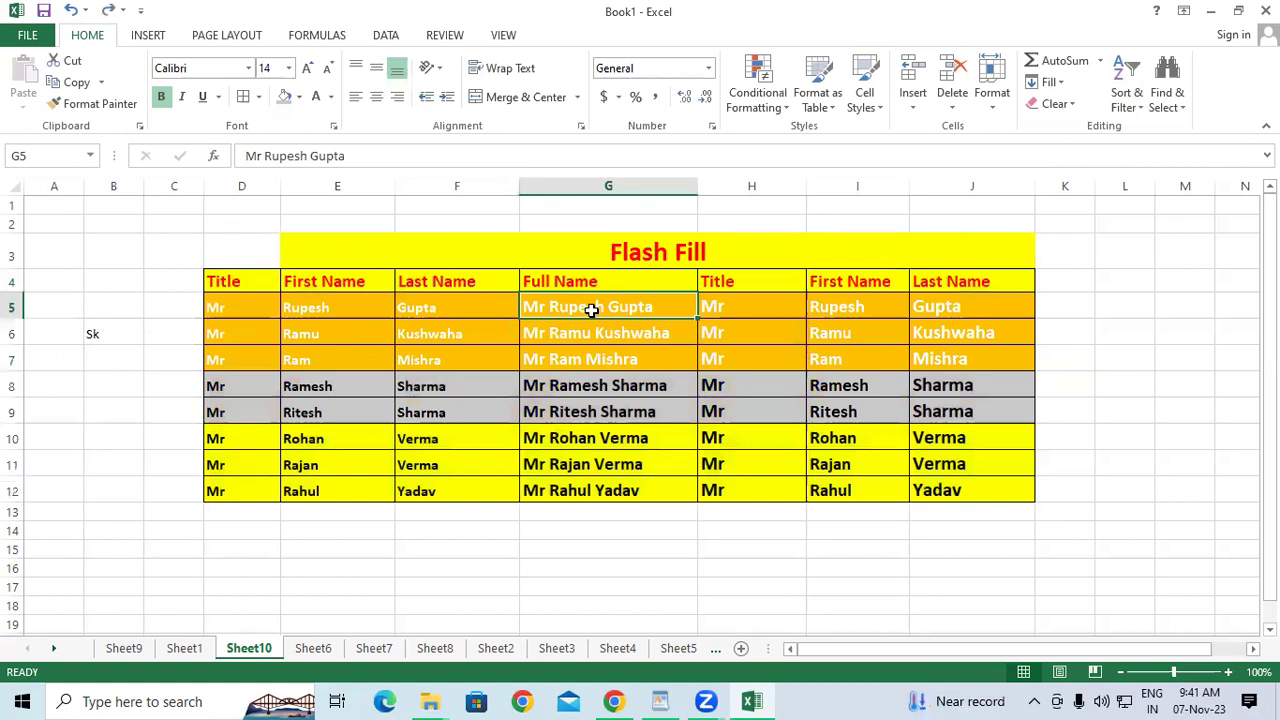
Open the Sort & Filter menu twice and dismiss it without sorting.
{"action": "left_click", "coordinate": [1140, 108]}
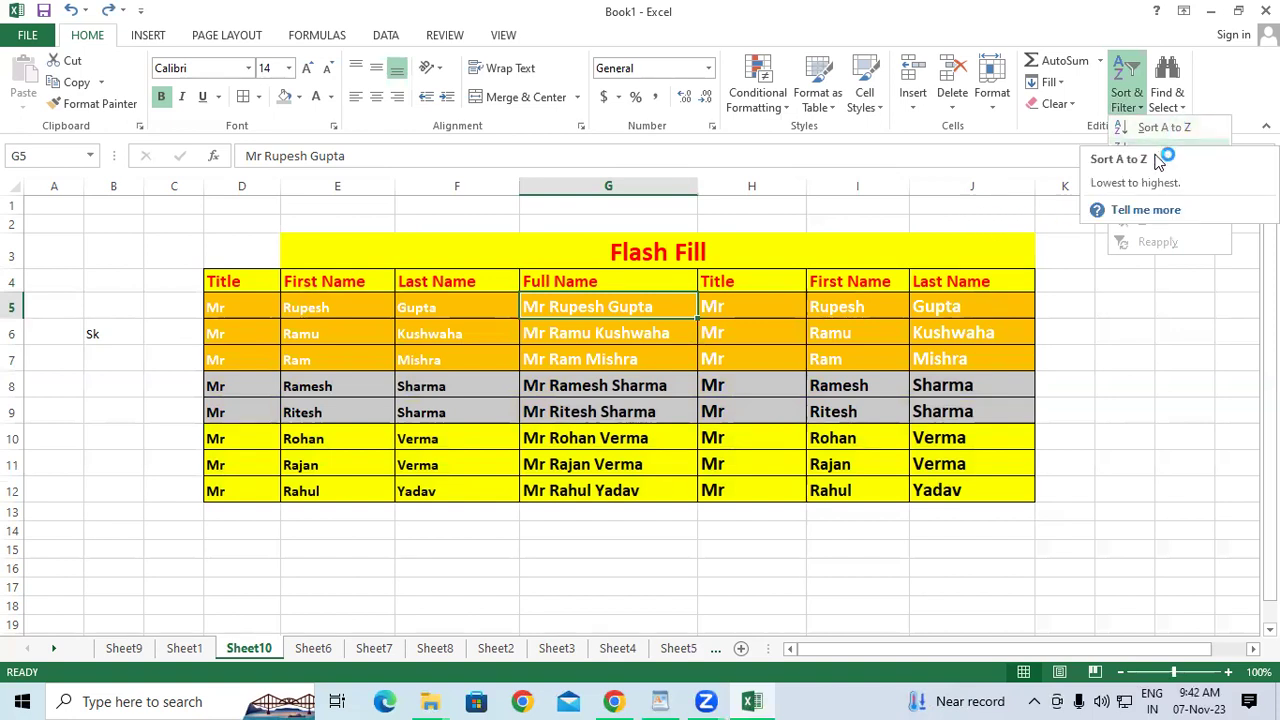
{"action": "left_click", "coordinate": [1185, 280]}
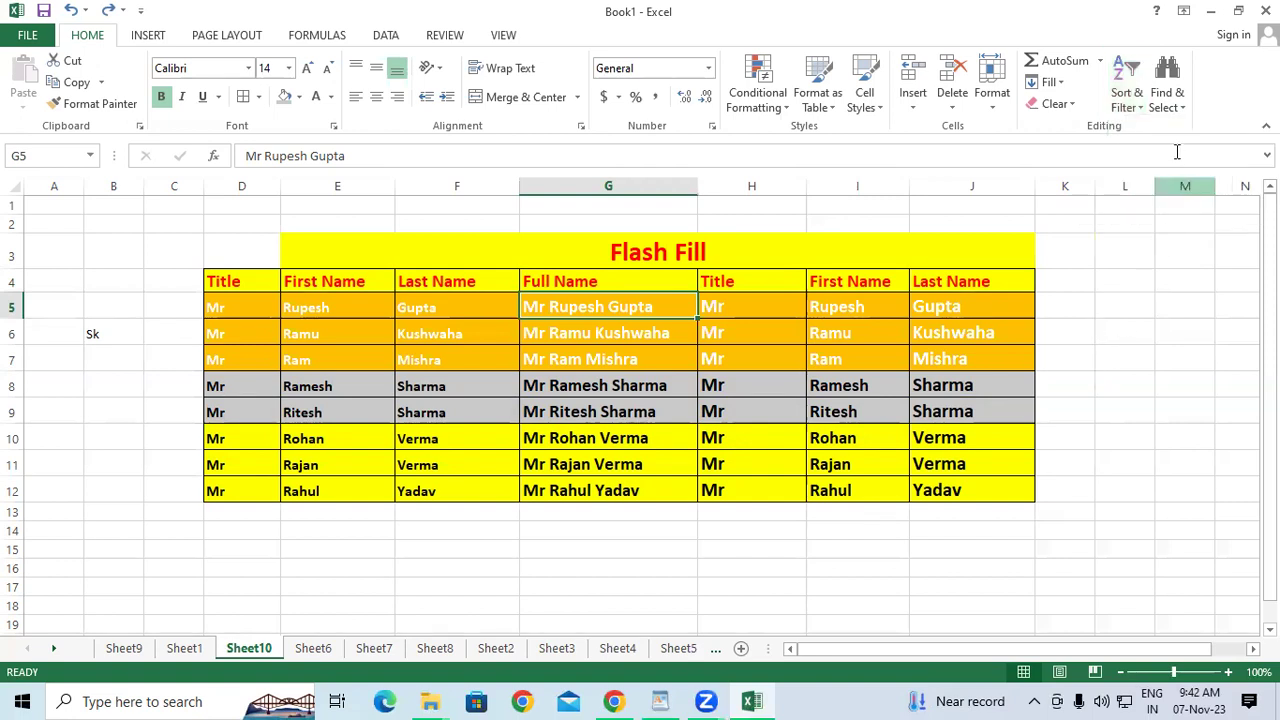
{"action": "left_click", "coordinate": [1128, 95]}
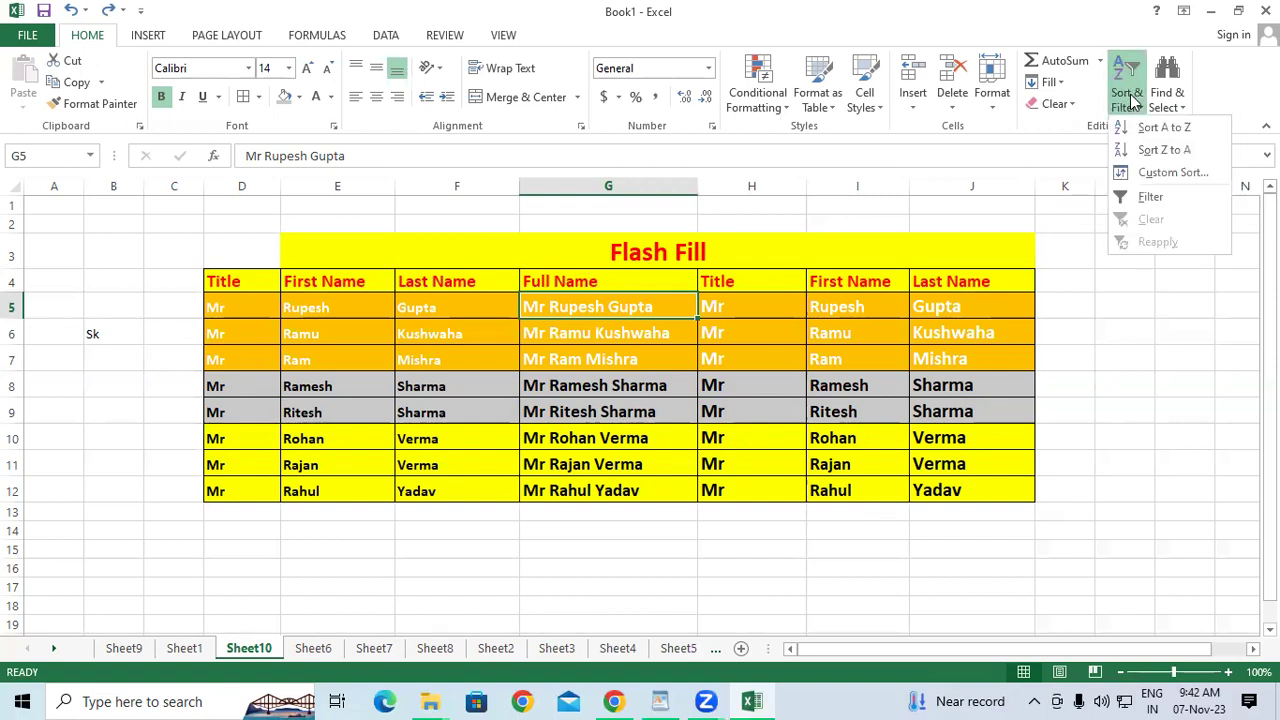
{"action": "left_click", "coordinate": [1095, 378]}
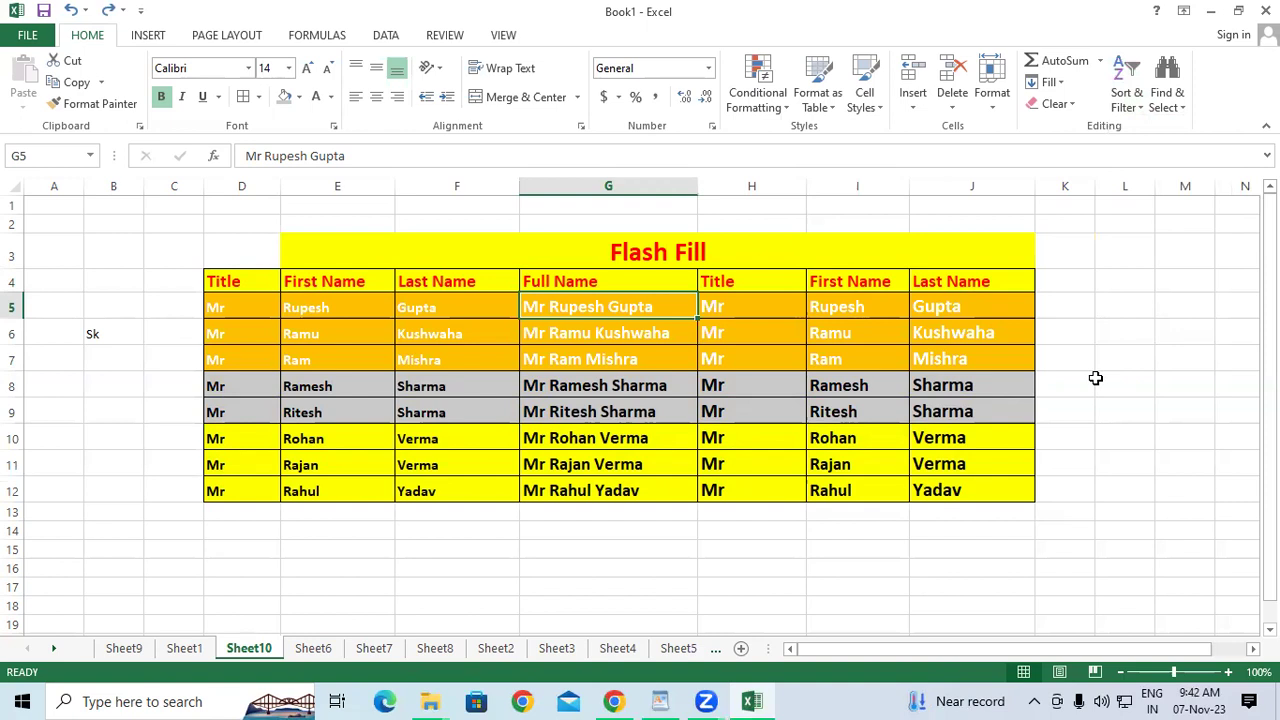
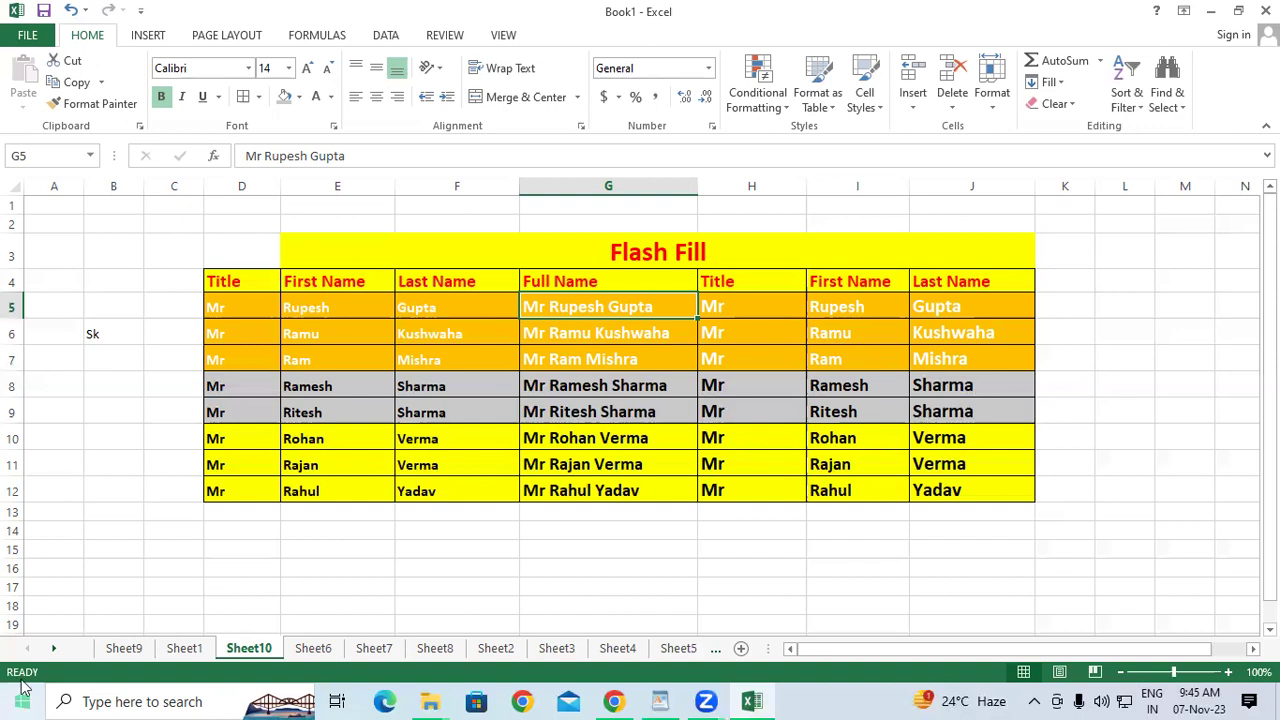
Switch to Sheet1 to show the Student Database table.
{"action": "left_click", "coordinate": [183, 649]}
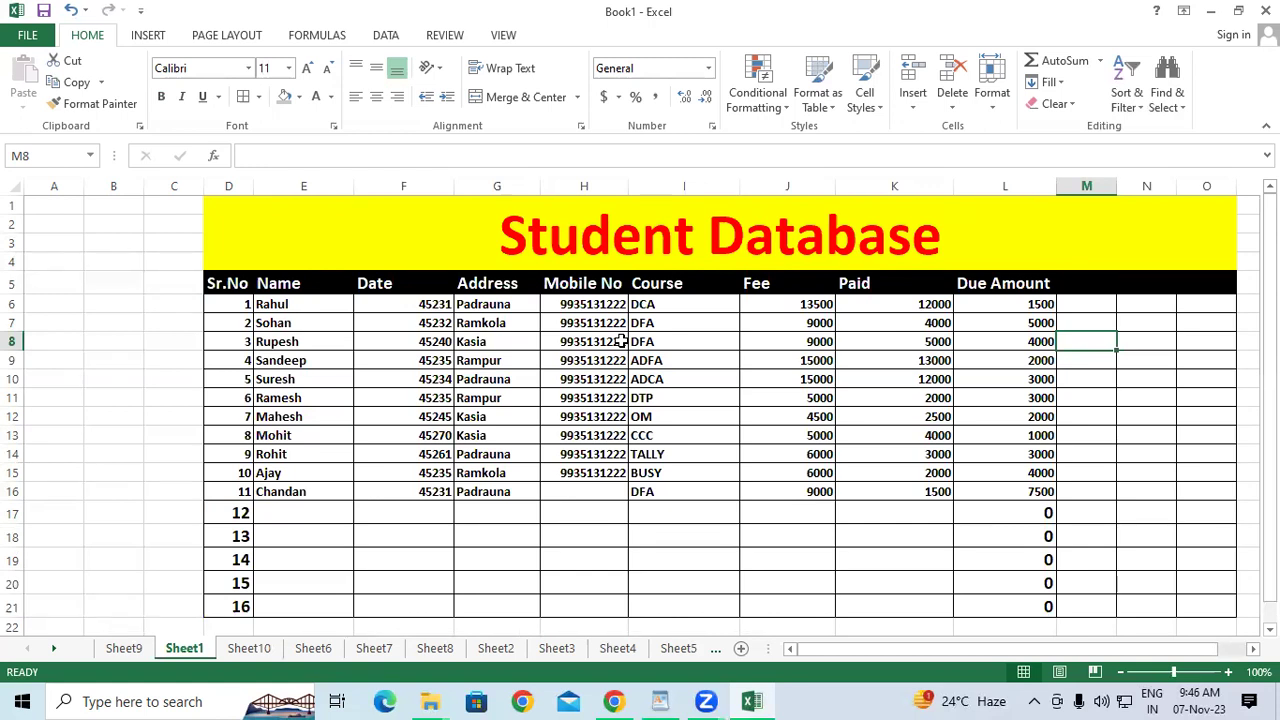
Add filter arrows to the Student Database range D5:M17.
{"action": "mouse_move", "coordinate": [238, 285]}
{"action": "left_mouse_down"}
{"action": "mouse_move", "coordinate": [1068, 502]}
{"action": "mouse_move", "coordinate": [1050, 494]}
{"action": "left_mouse_up"}
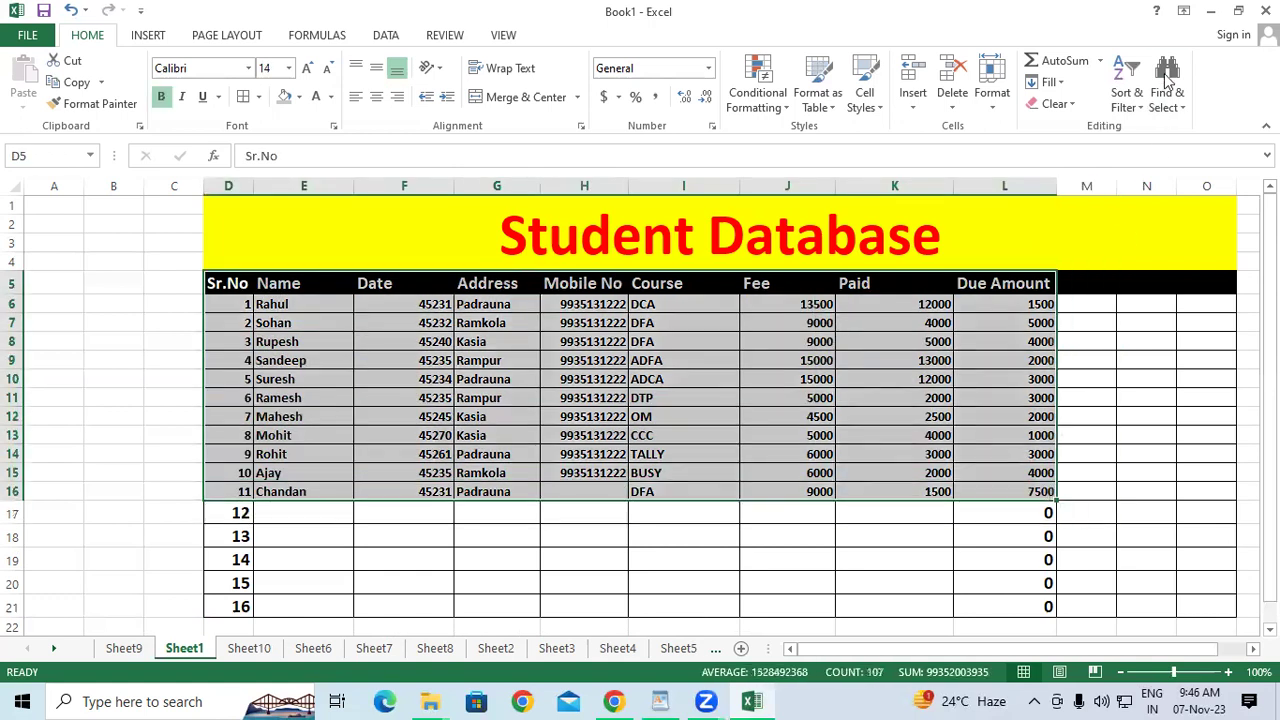
{"action": "left_click", "coordinate": [1134, 104]}
{"action": "left_click", "coordinate": [1138, 206]}
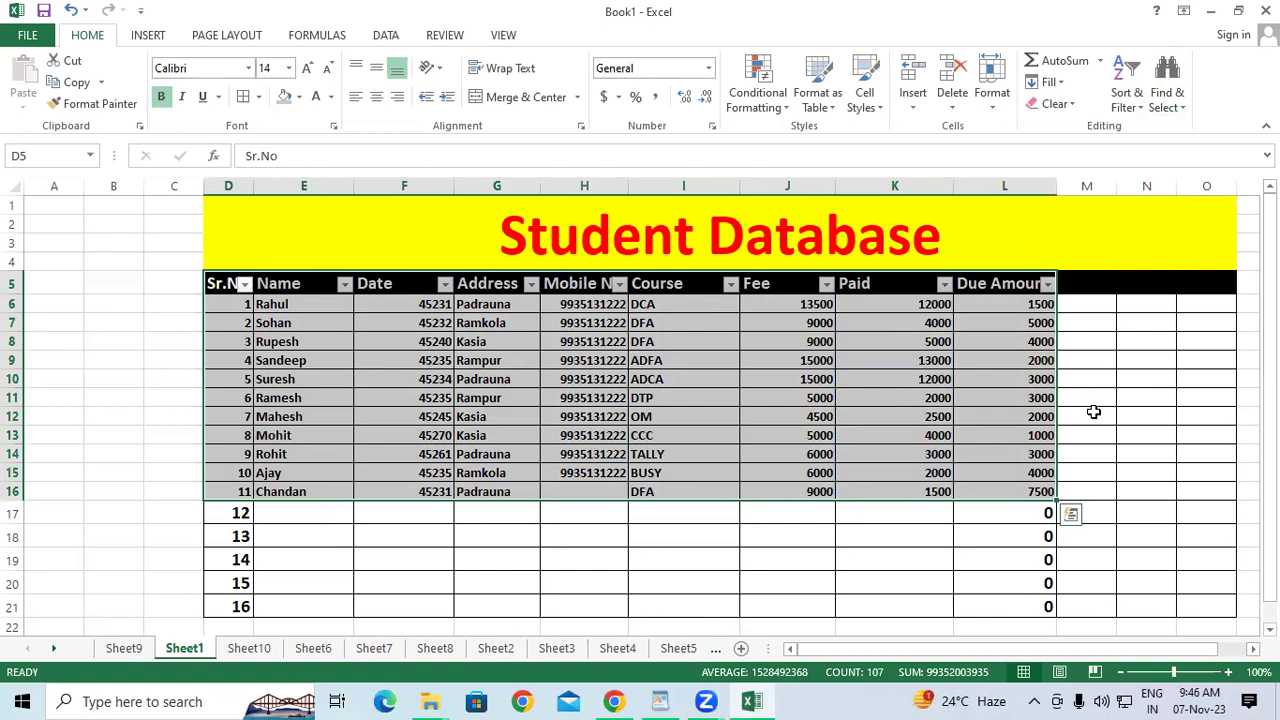
Filter the Address column to show only Padrauna students.
{"action": "left_click", "coordinate": [531, 284]}
{"action": "left_click", "coordinate": [345, 468]}
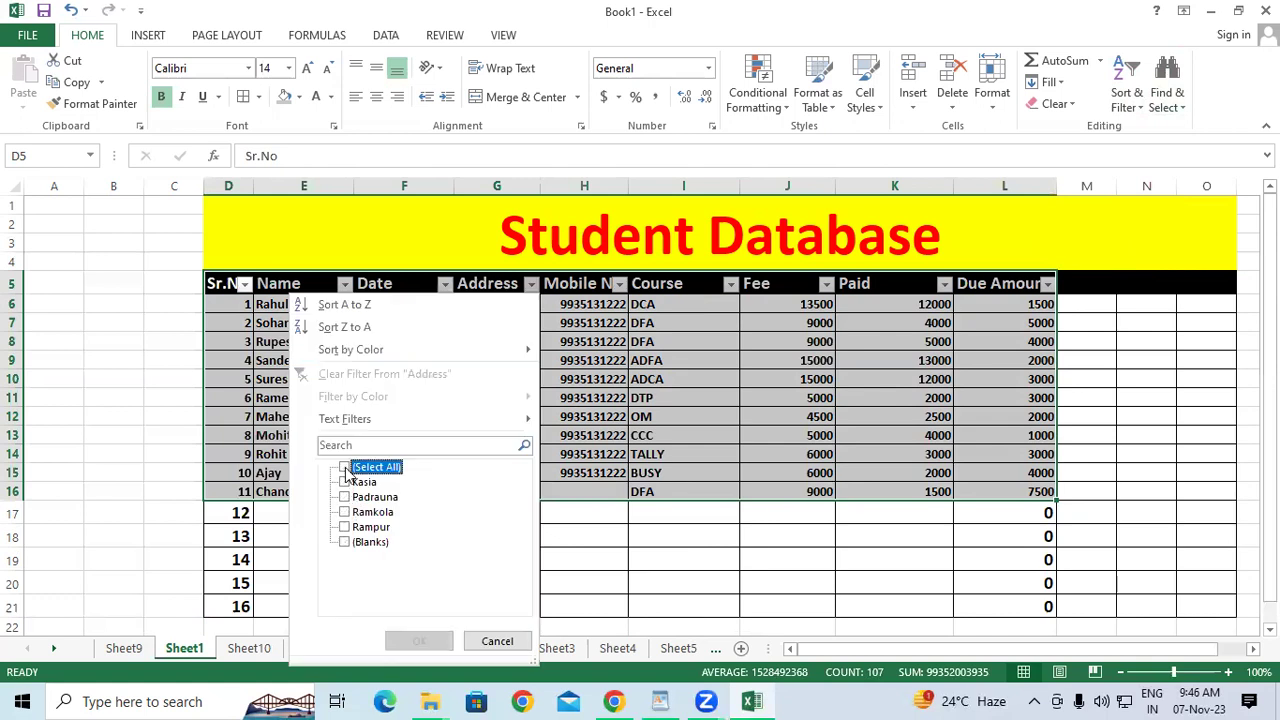
{"action": "left_click", "coordinate": [345, 497]}
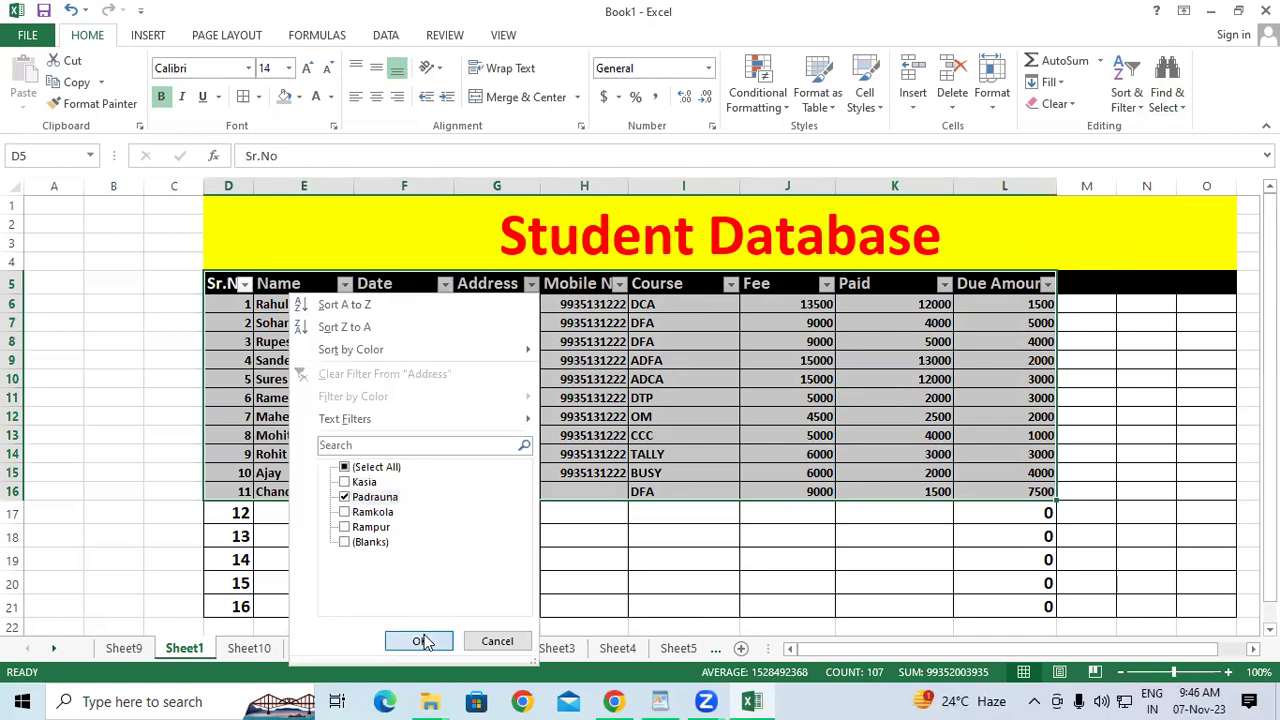
{"action": "left_click", "coordinate": [420, 641]}
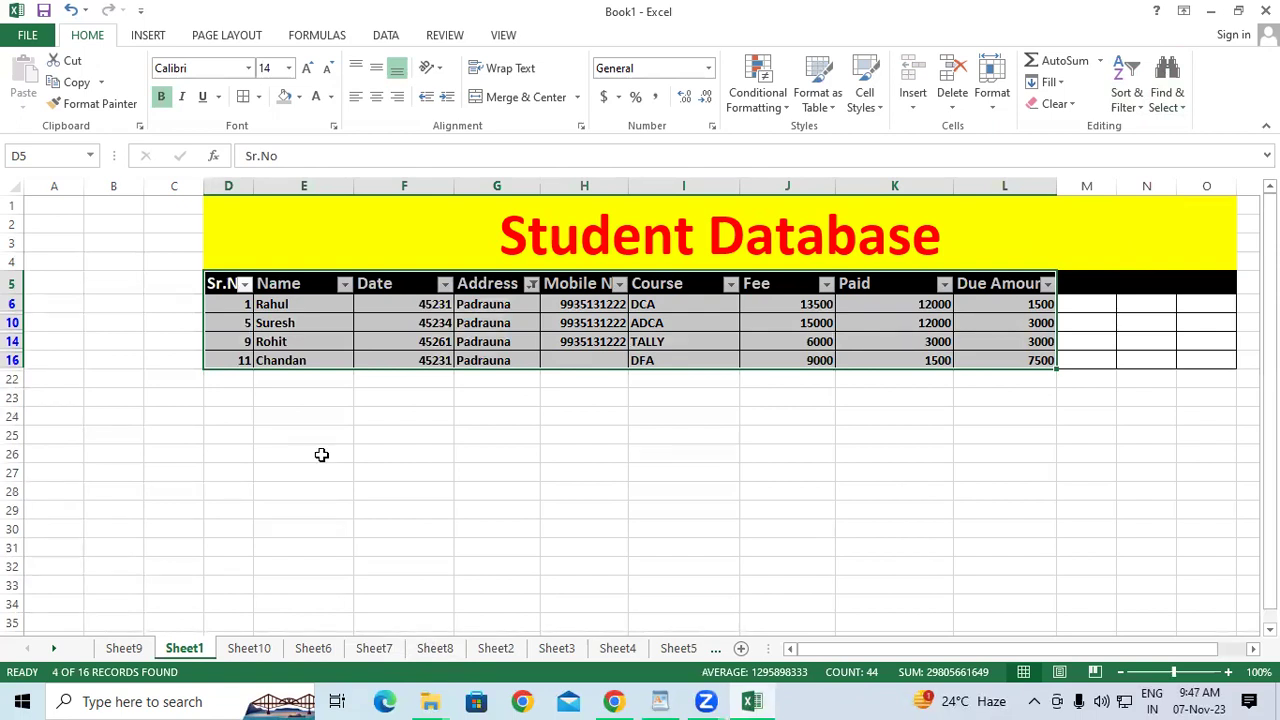
Clear the Address filter so all addresses show again.
{"action": "left_click", "coordinate": [532, 283]}
{"action": "left_click", "coordinate": [344, 467]}
{"action": "left_click", "coordinate": [406, 644]}
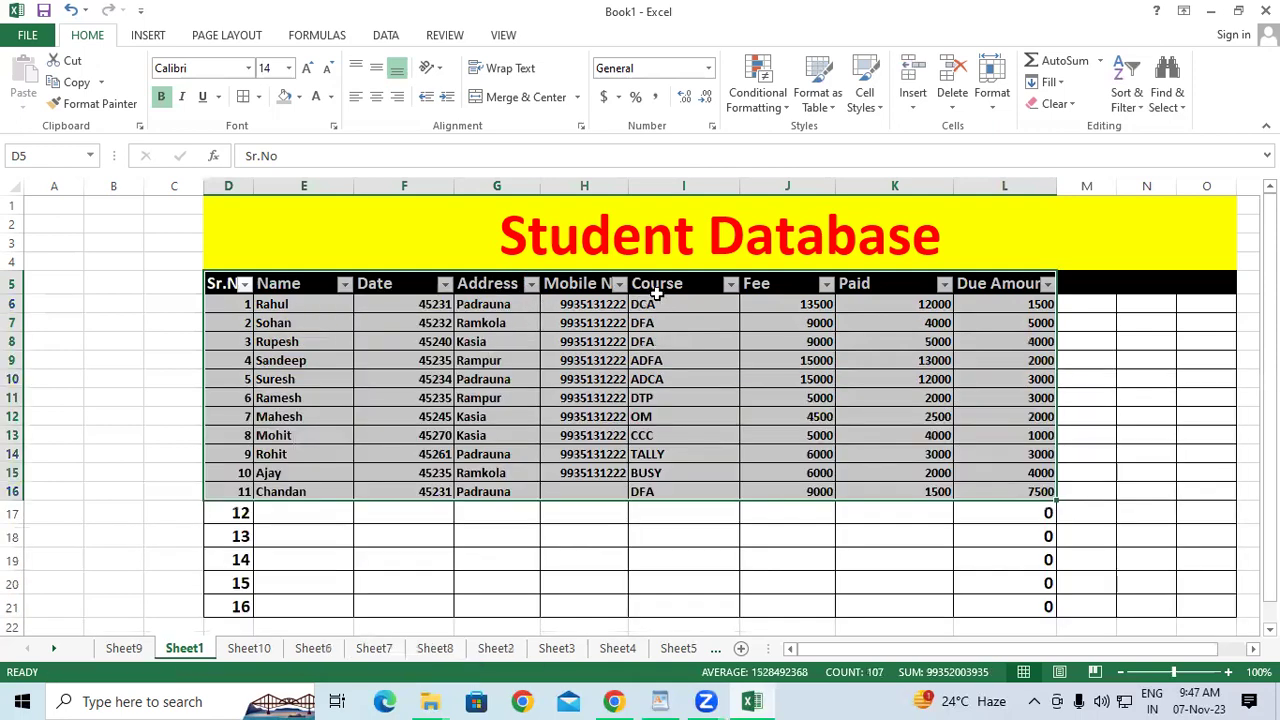
Filter the Course column to DFA, then widen it to DFA and DCA.
{"action": "left_click", "coordinate": [730, 284]}
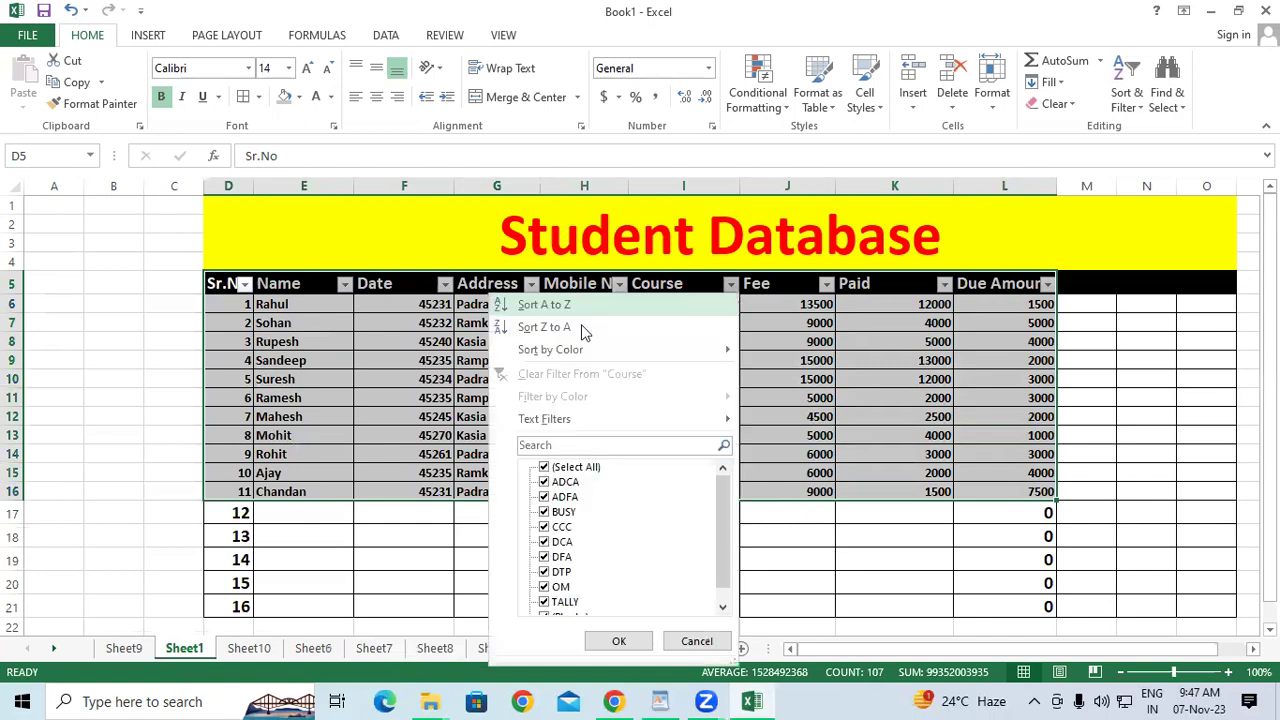
{"action": "left_click", "coordinate": [544, 468]}
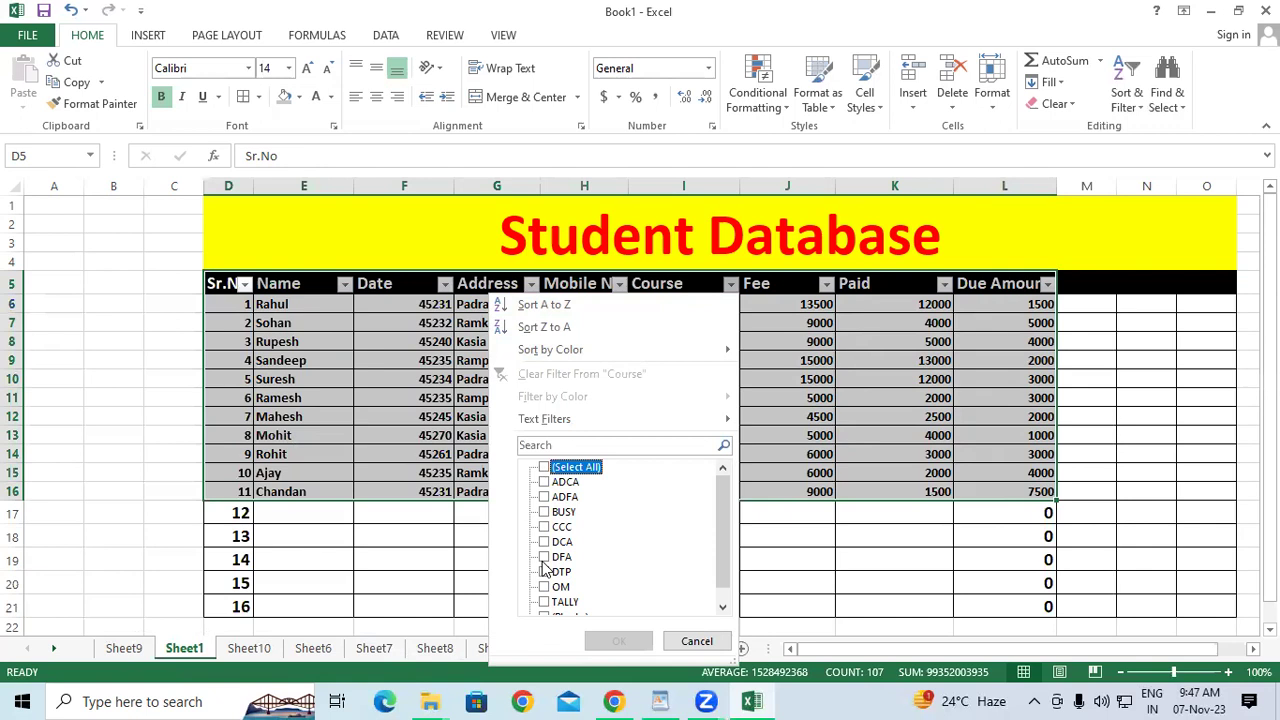
{"action": "left_click", "coordinate": [544, 557]}
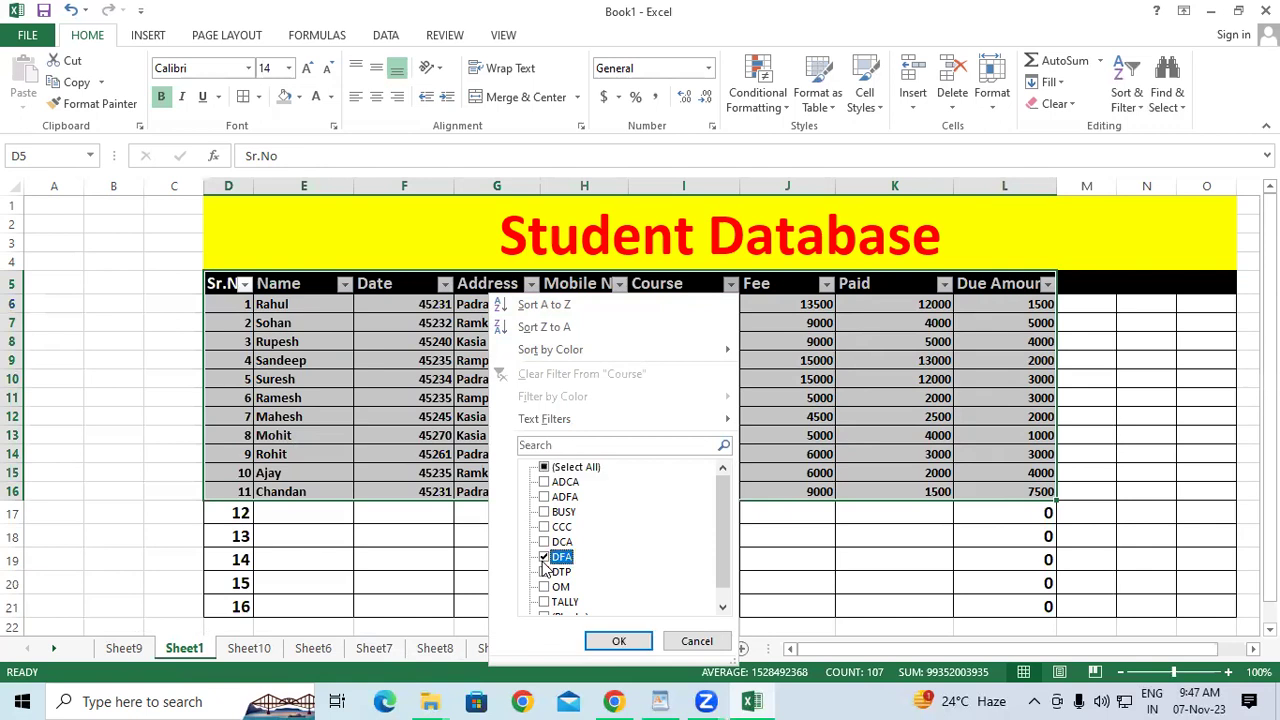
{"action": "left_click", "coordinate": [620, 642]}
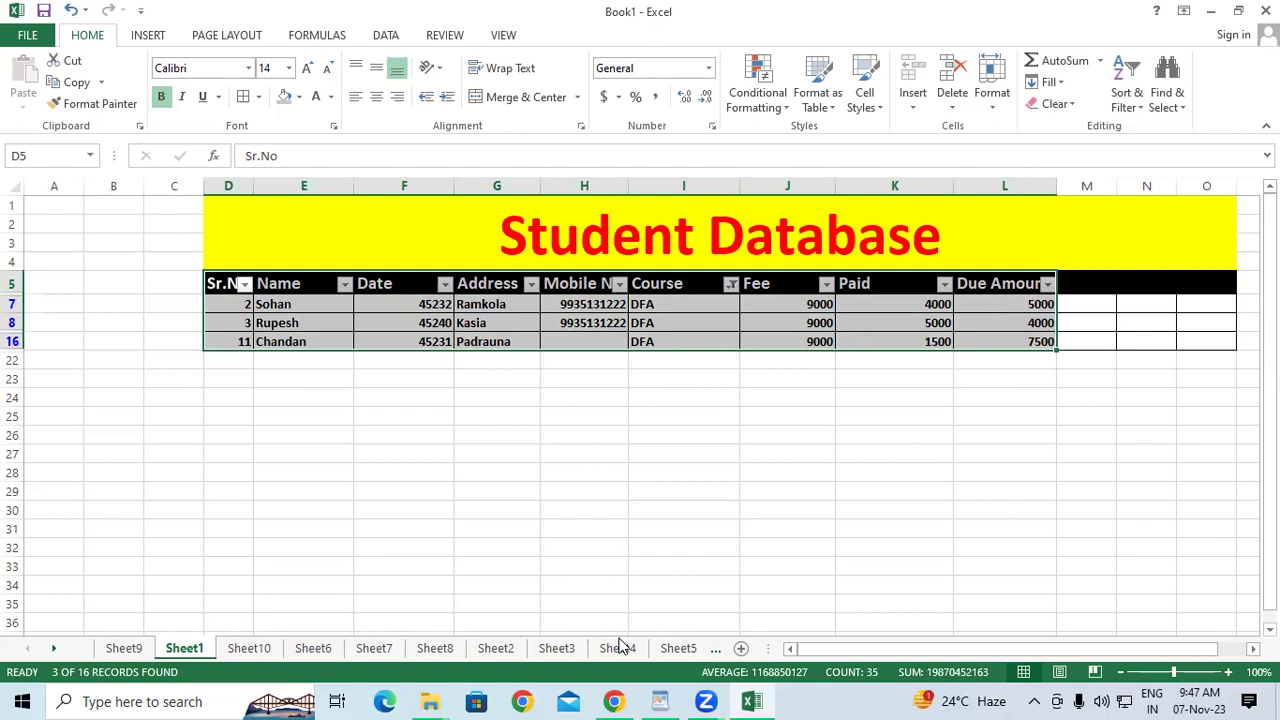
{"action": "left_click", "coordinate": [731, 284]}
{"action": "left_click", "coordinate": [553, 542]}
{"action": "left_click", "coordinate": [595, 641]}
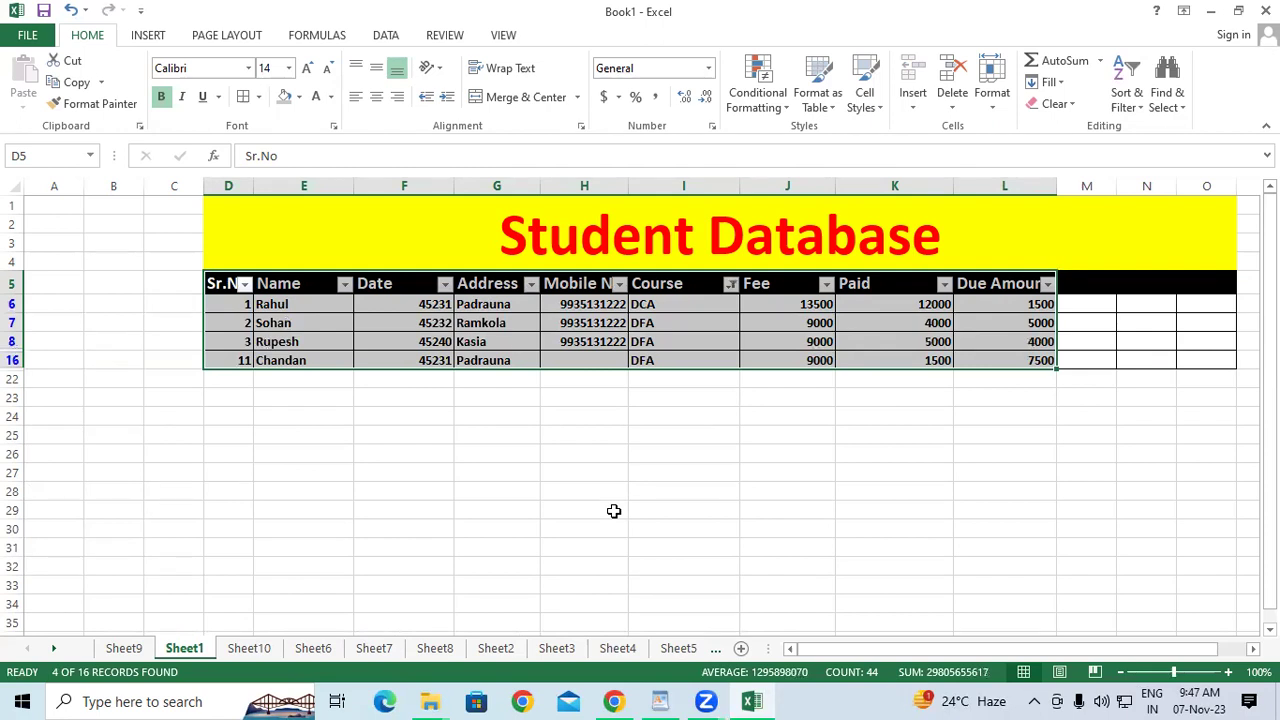
Reset the Course filter to Select All, showing all eleven students.
{"action": "left_click", "coordinate": [731, 284]}
{"action": "left_click", "coordinate": [545, 467]}
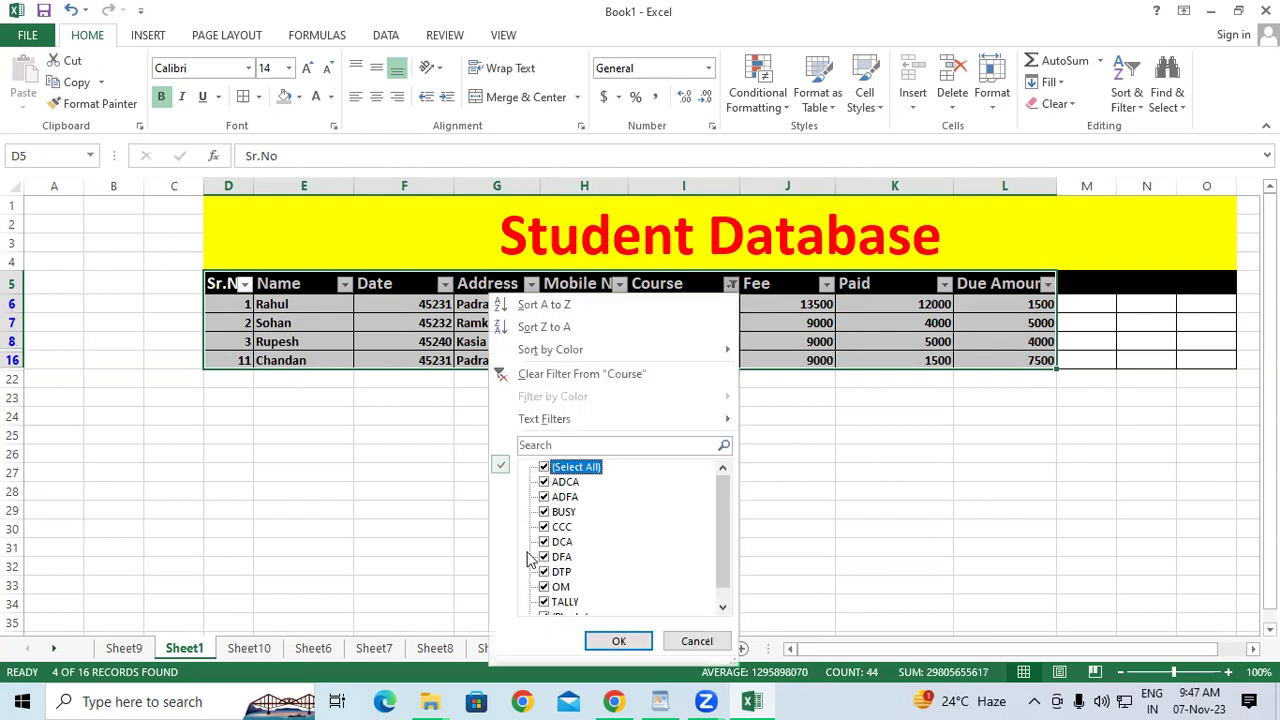
{"action": "left_click", "coordinate": [596, 641]}
{"action": "left_click", "coordinate": [773, 341]}
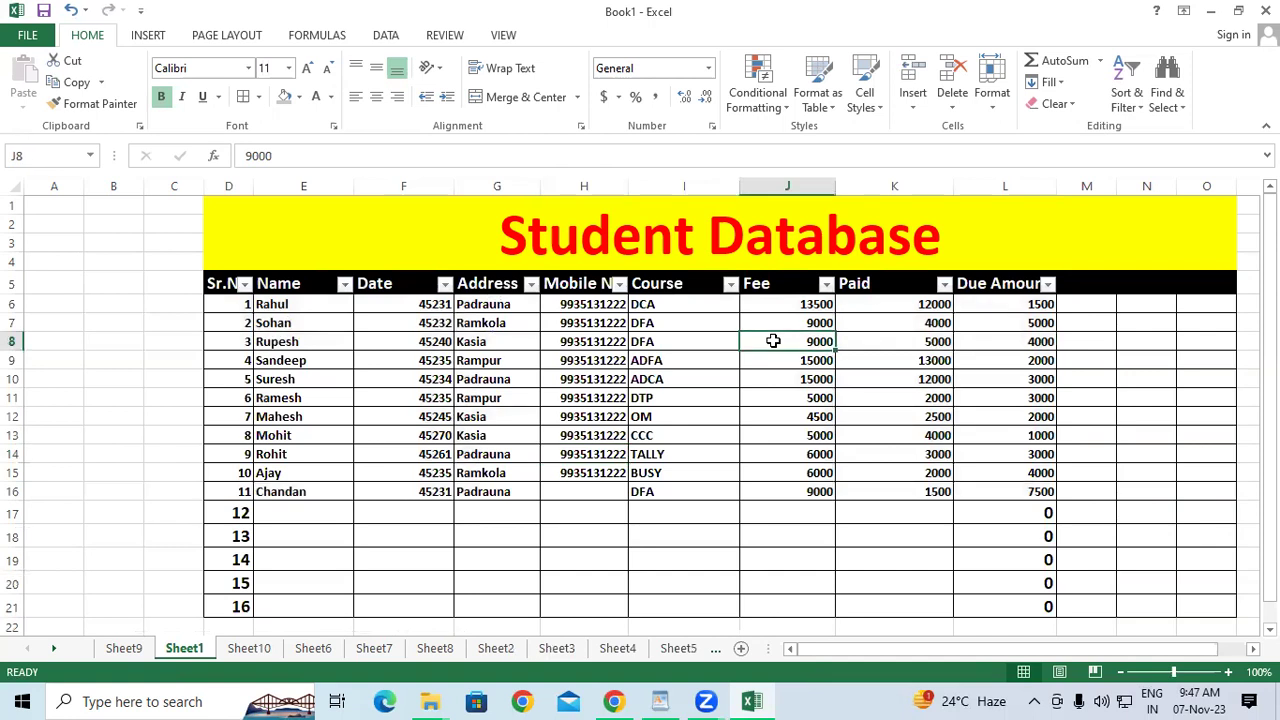
Filter the Paid column to 12000, leaving two Padrauna students visible.
{"action": "left_click", "coordinate": [944, 284]}
{"action": "left_click", "coordinate": [757, 467]}
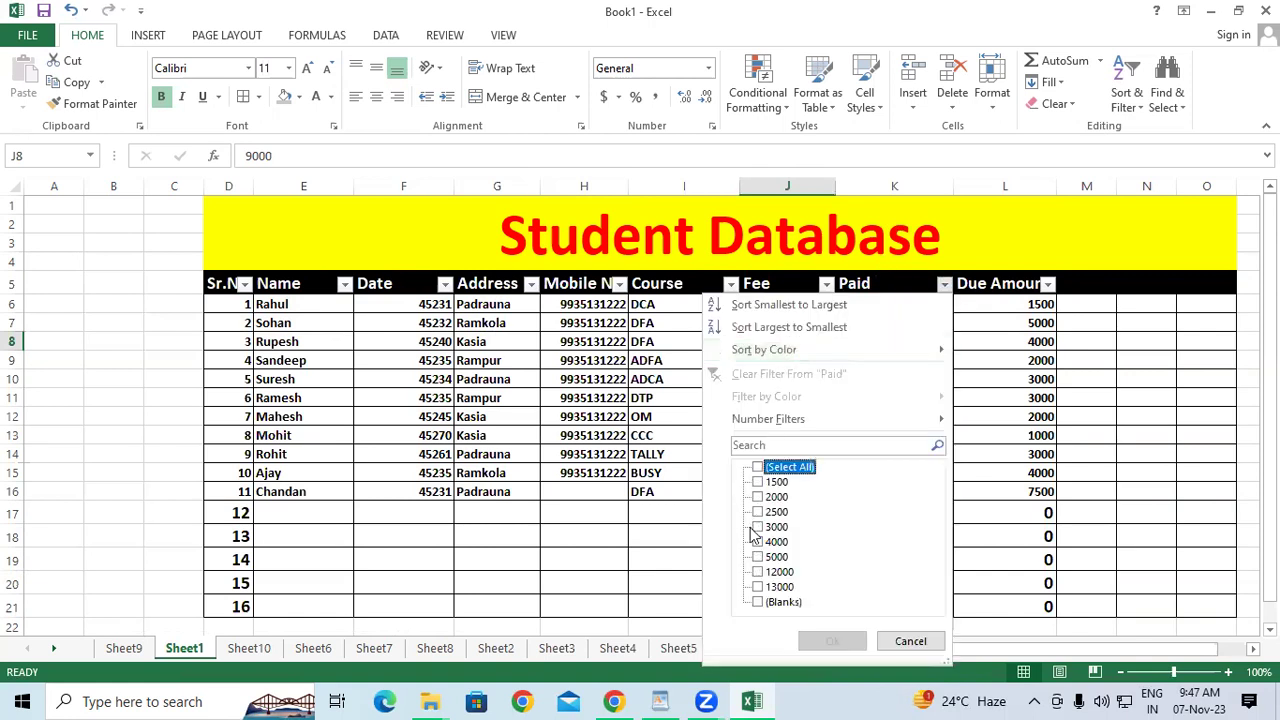
{"action": "left_click", "coordinate": [757, 572]}
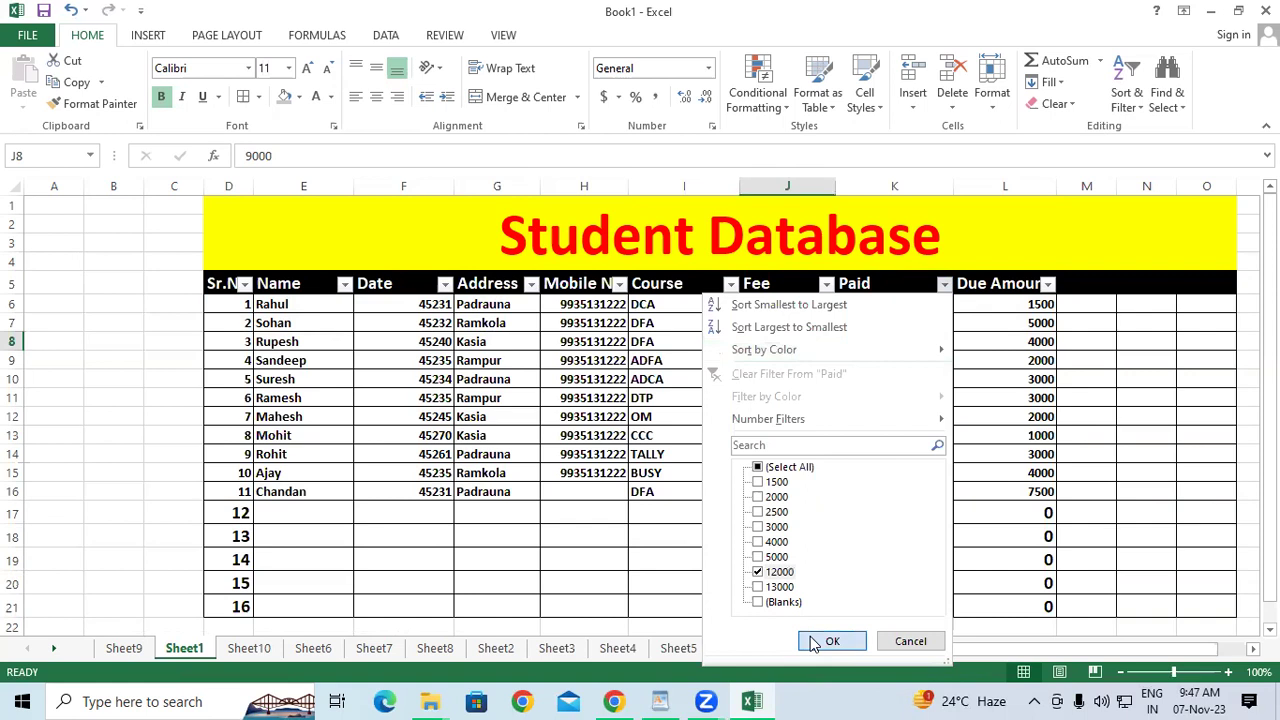
{"action": "left_click", "coordinate": [812, 643]}
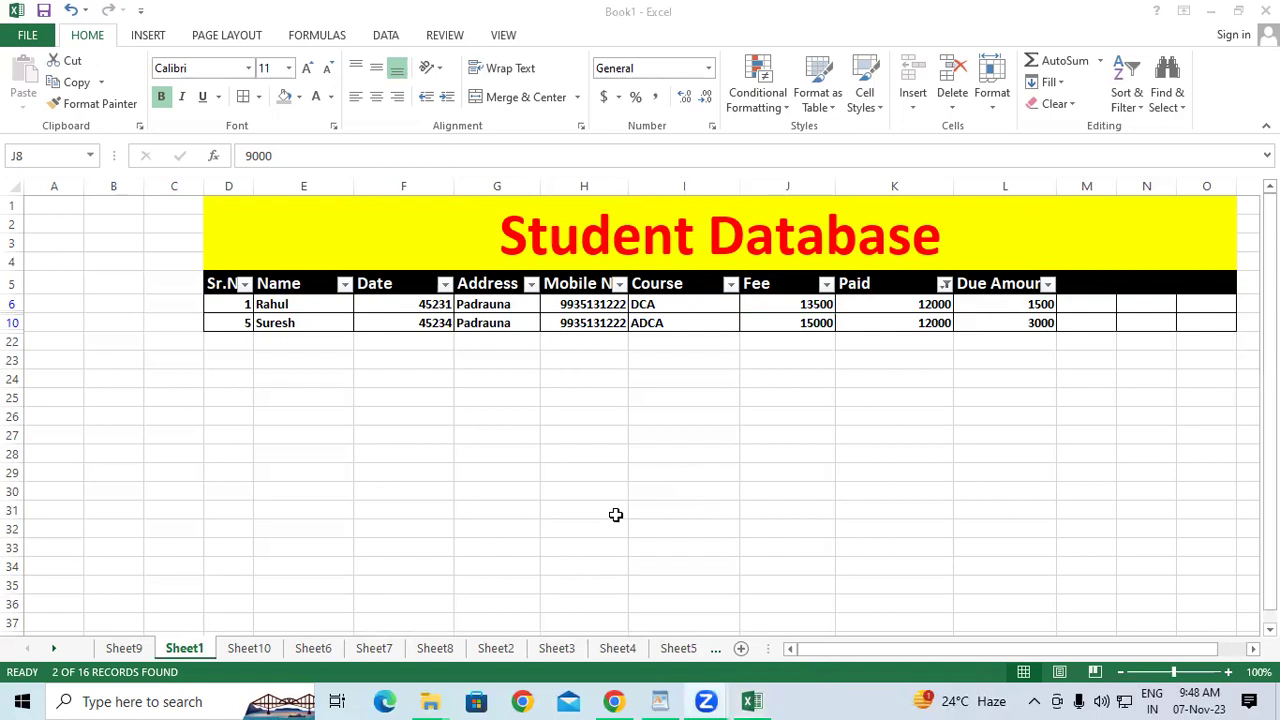
{"action": "left_click", "coordinate": [841, 364]}
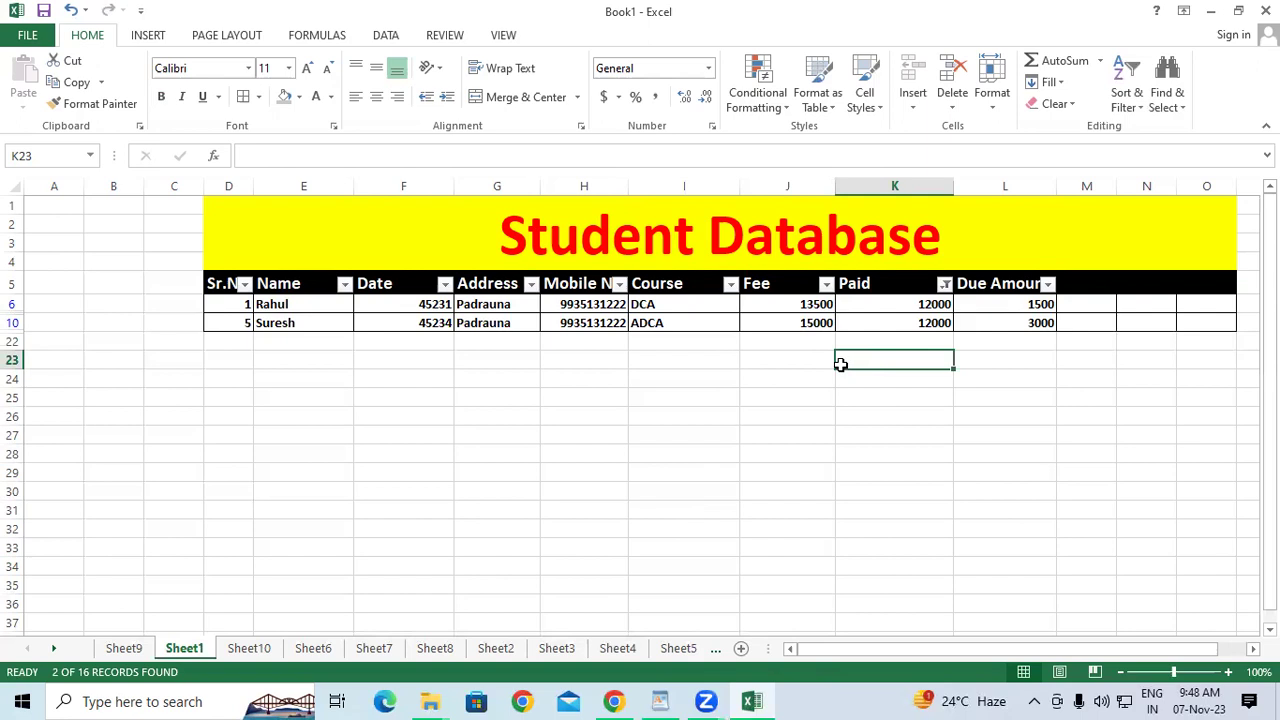
{"action": "left_click", "coordinate": [1162, 105]}
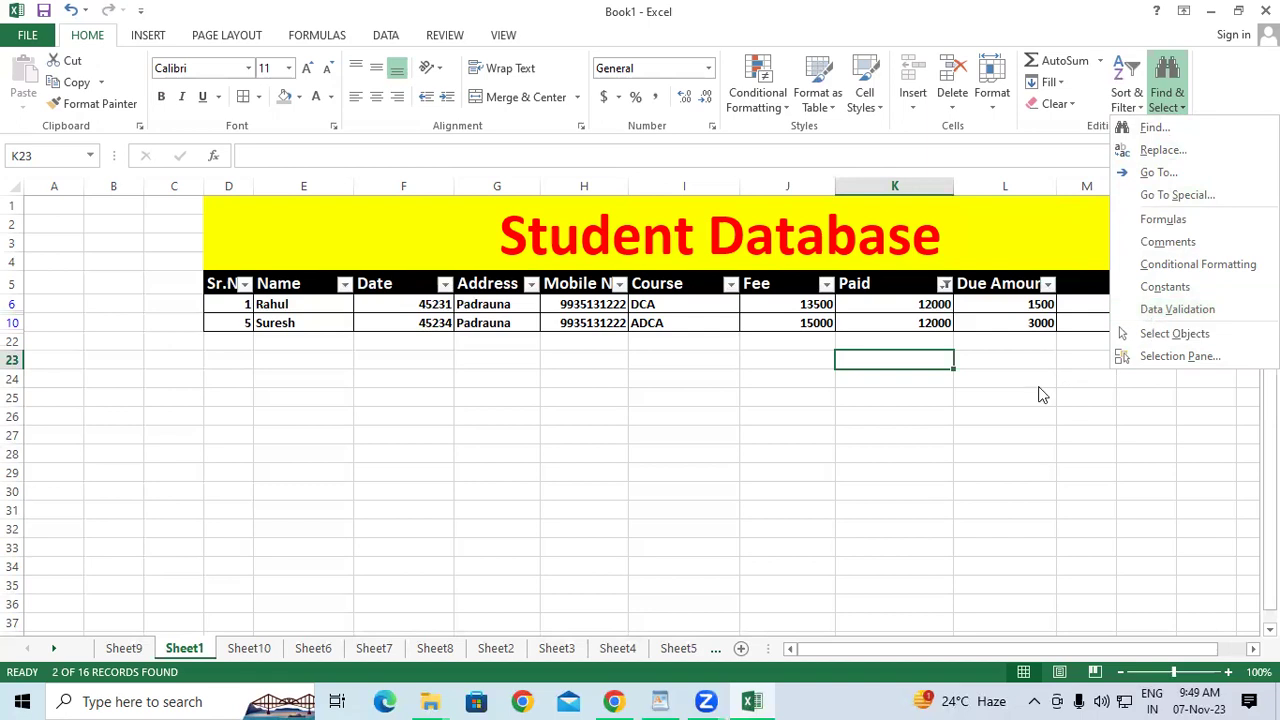
{"action": "left_click", "coordinate": [568, 587]}
{"action": "left_click", "coordinate": [623, 522]}
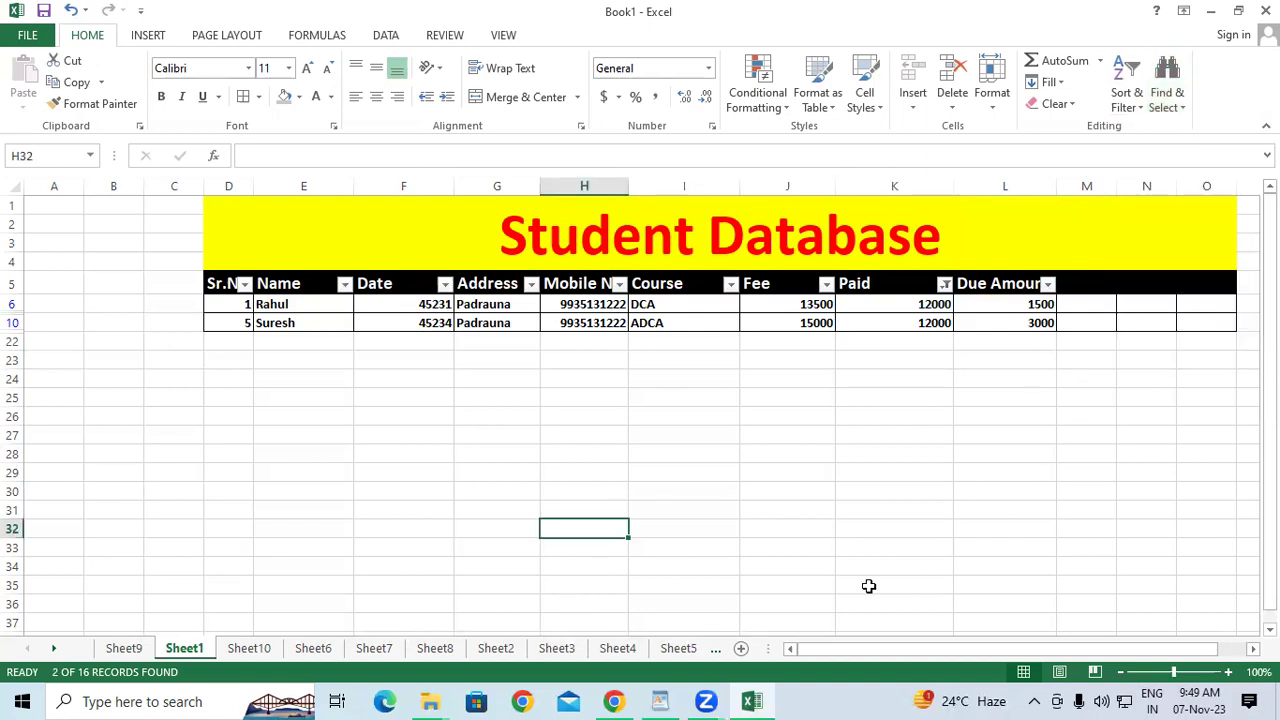